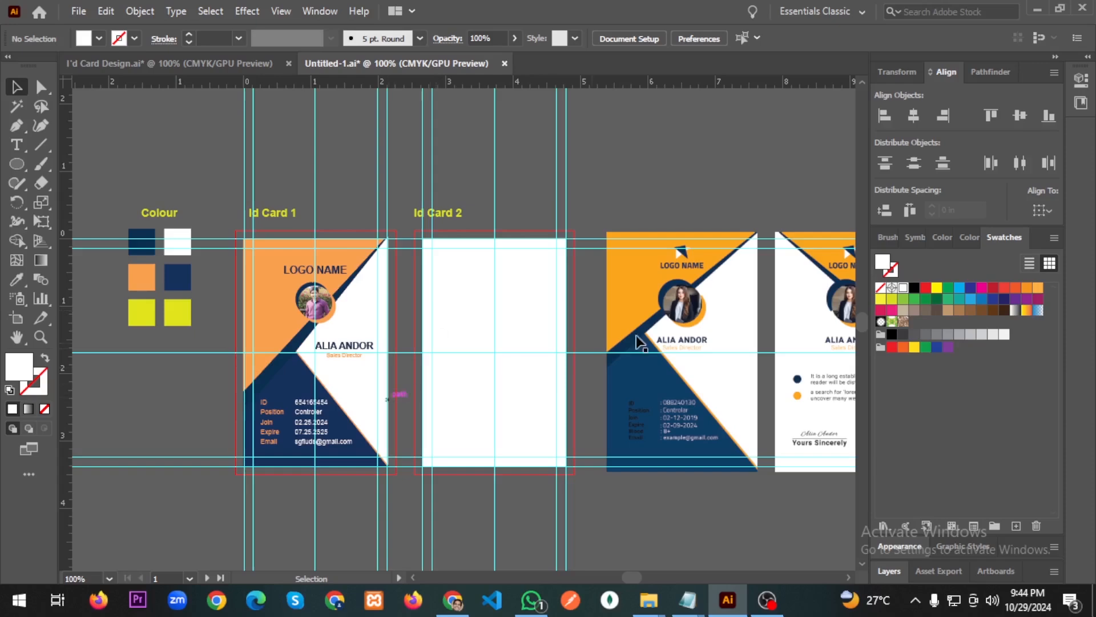
# Make Id Card 2 the active artboard and try a few selections, then clear the selection.
pyautogui.press('a')
pyautogui.hscroll(2, 736, 334)
pyautogui.press('v')
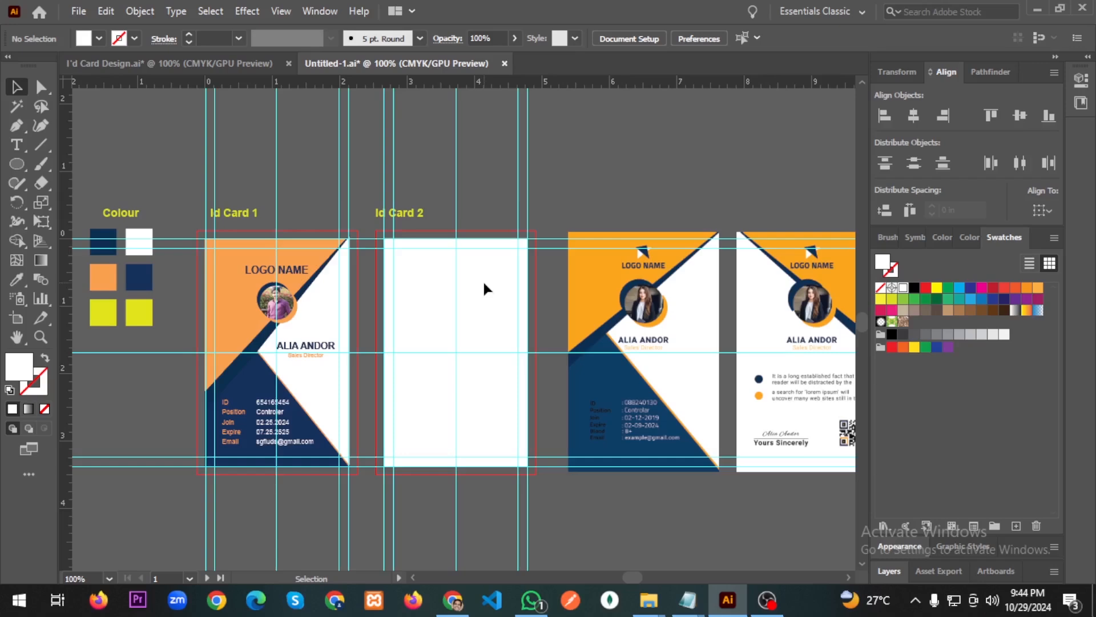
pyautogui.click(483, 283)
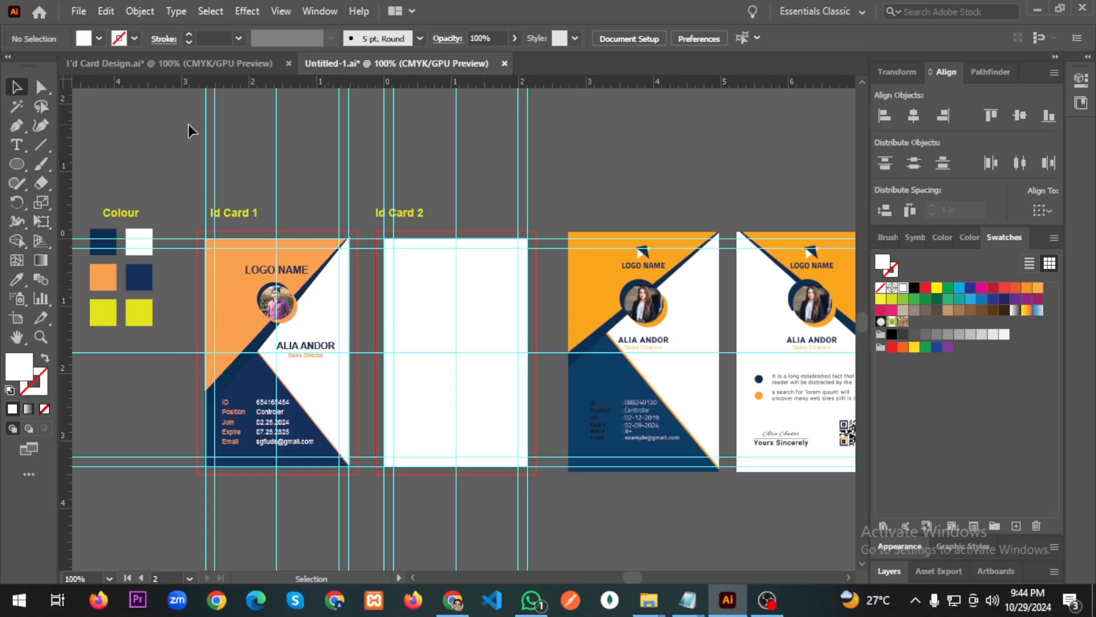
pyautogui.moveTo(615, 164); pyautogui.dragTo(148, 220)
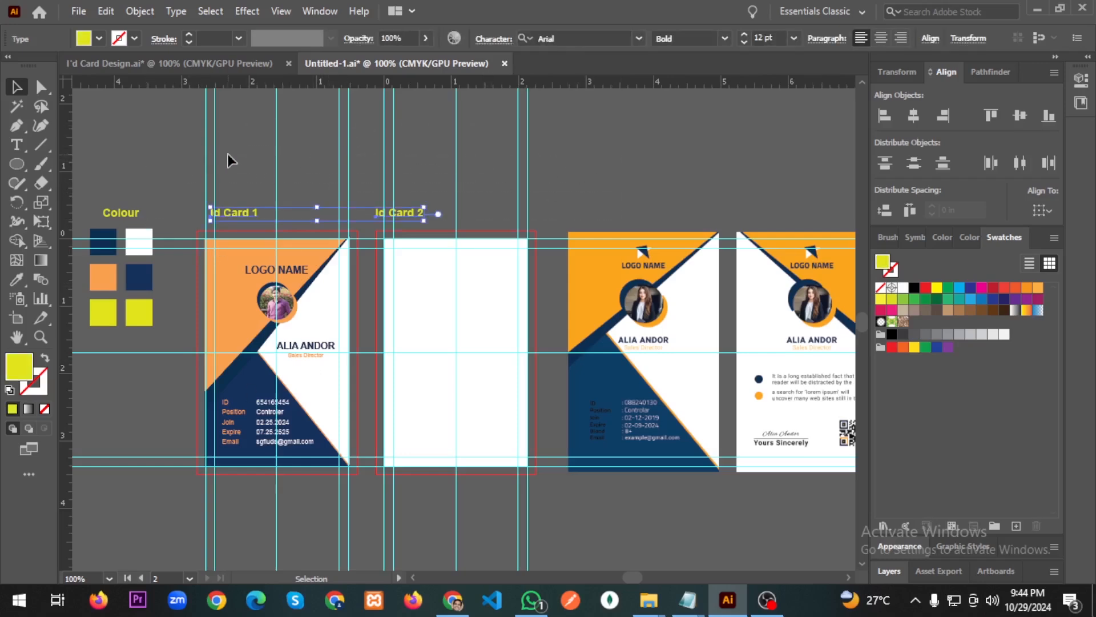
pyautogui.click(209, 145)
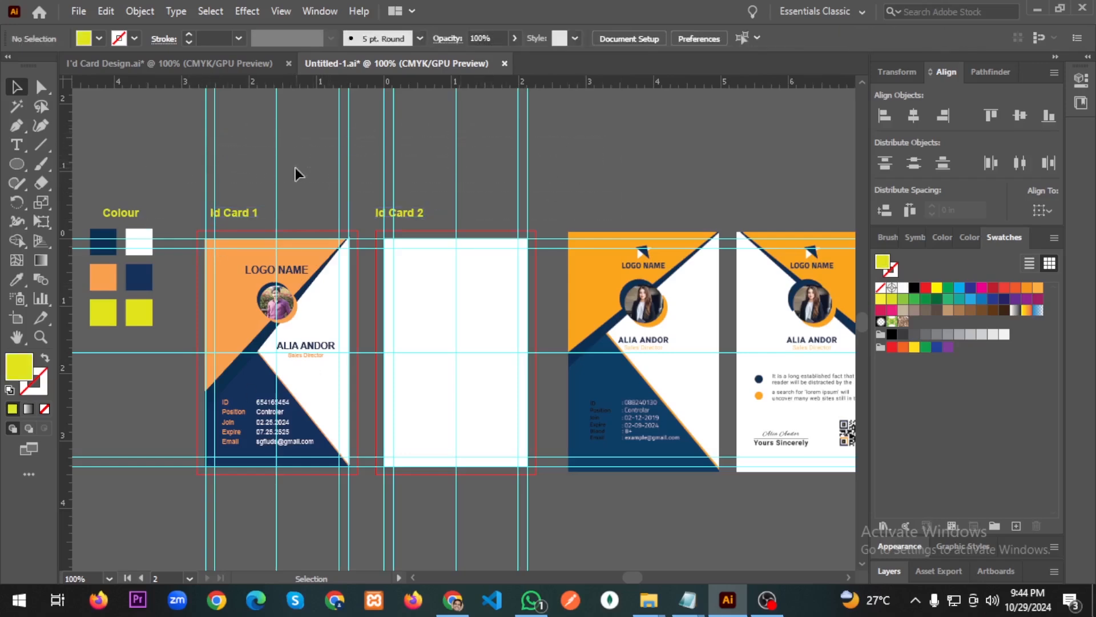
pyautogui.hotkey('ctrl', 'alt')
pyautogui.hotkey('ctrl', 'a')
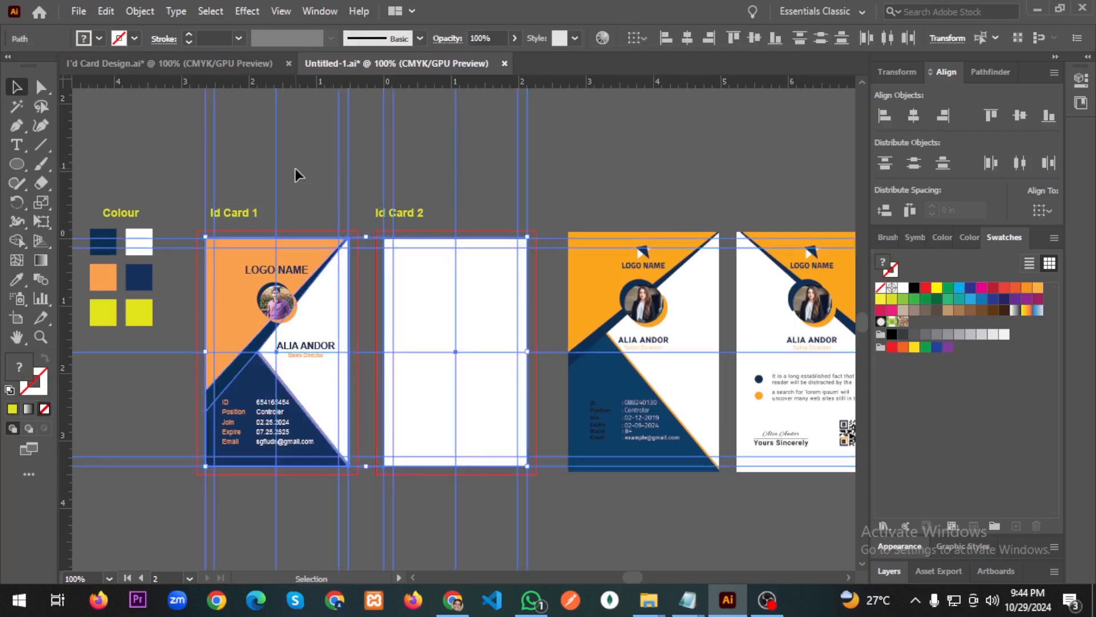
pyautogui.click(626, 159)
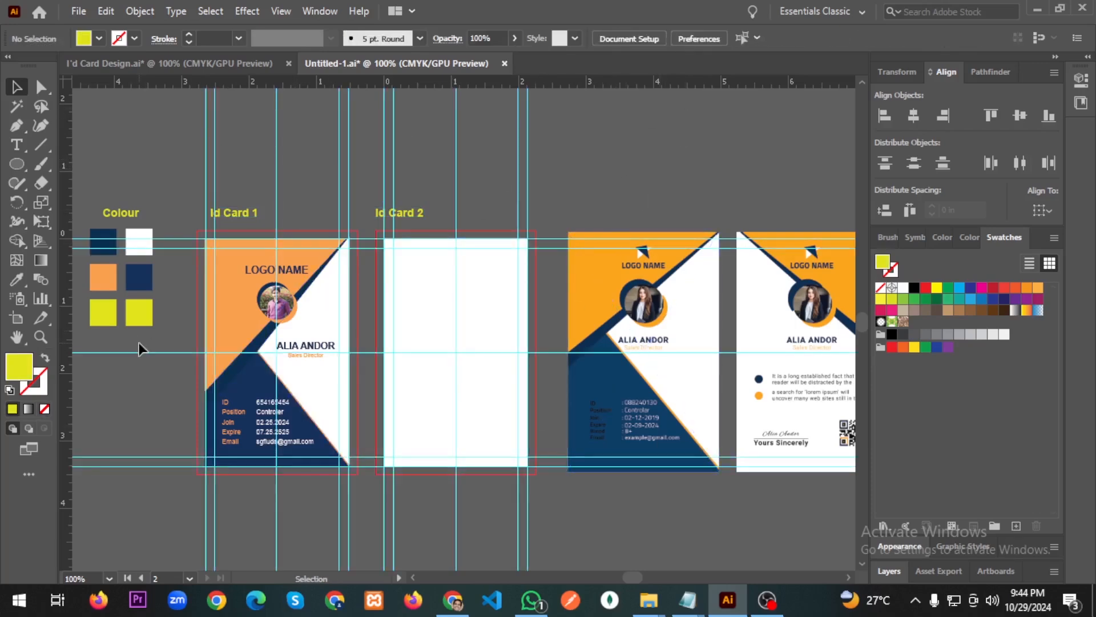
pyautogui.click(438, 296)
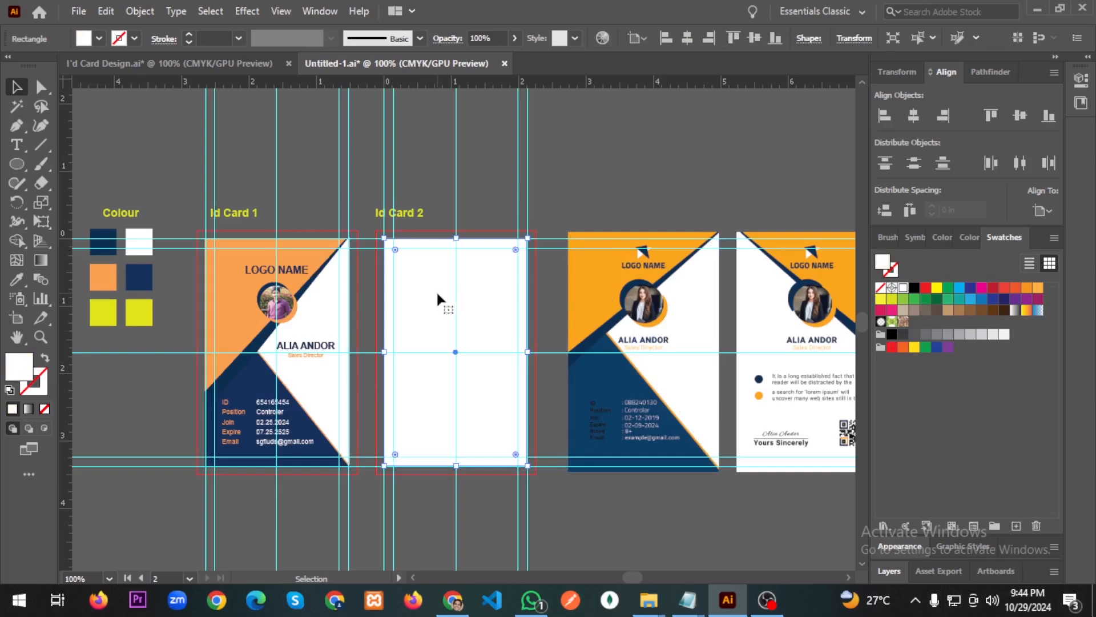
pyautogui.hotkey('ctrl', 'shift', 'a')
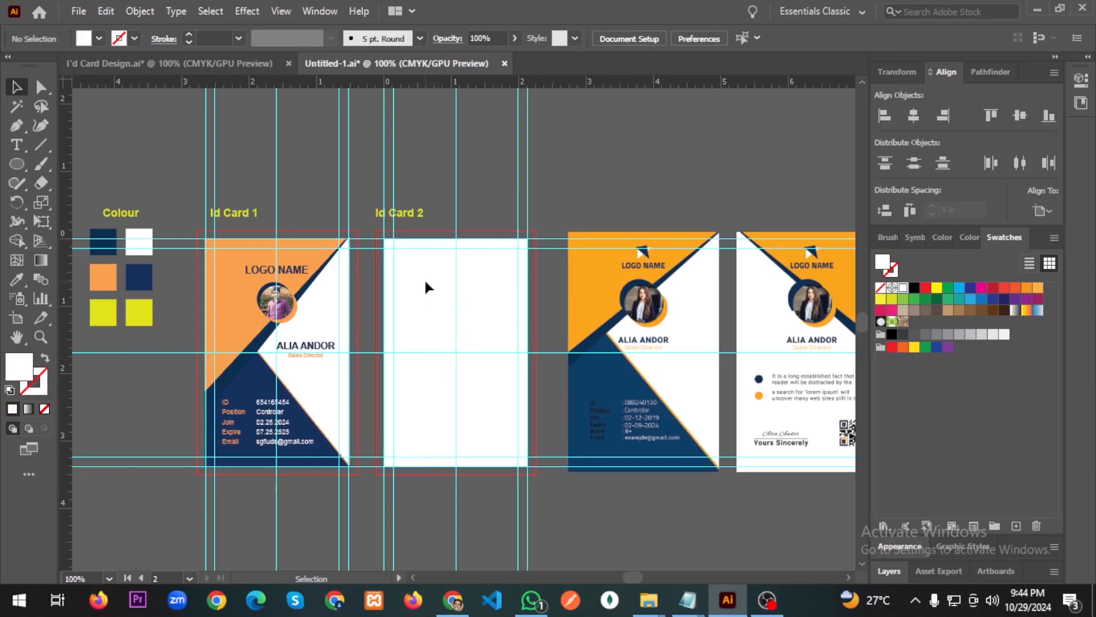
# Select Id Card 1's orange background, navy triangle and white shape together.
pyautogui.click(238, 292)
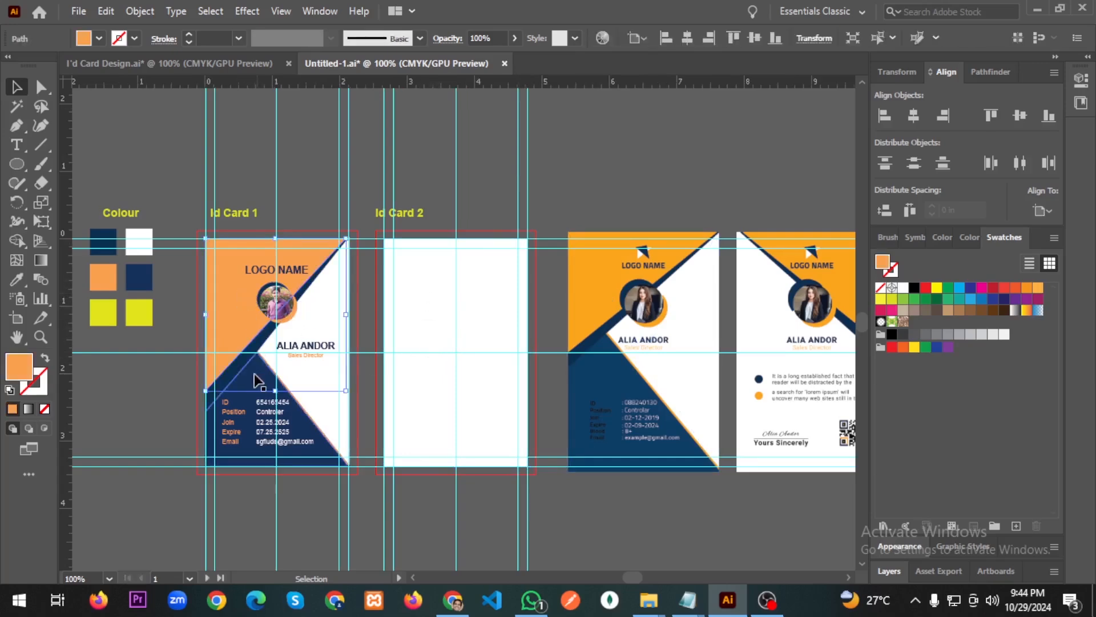
pyautogui.keyDown('shift'); pyautogui.click(240, 374); pyautogui.keyUp('shift')
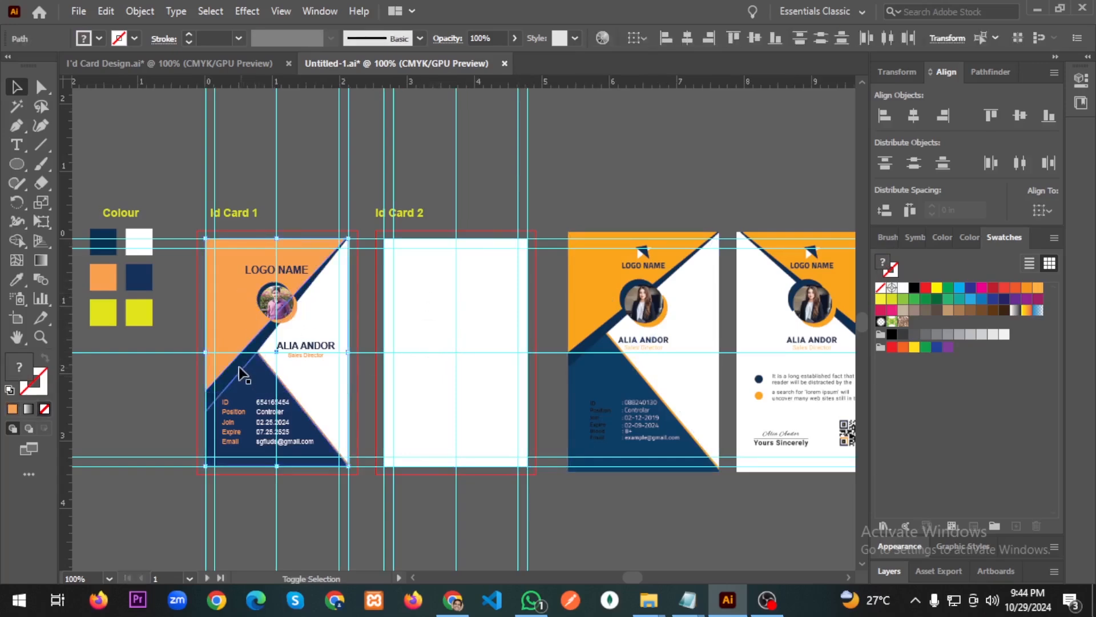
pyautogui.keyDown('shift'); pyautogui.click(239, 368); pyautogui.keyUp('shift')
pyautogui.keyDown('shift'); pyautogui.click(298, 370); pyautogui.keyUp('shift')
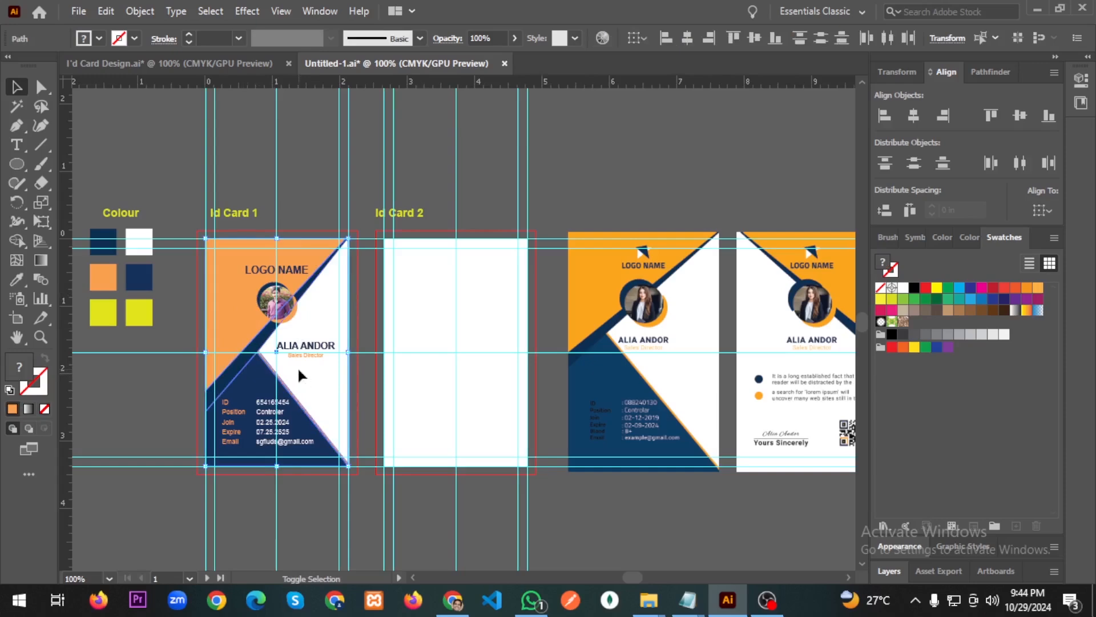
pyautogui.keyDown('shift'); pyautogui.click(266, 375); pyautogui.keyUp('shift')
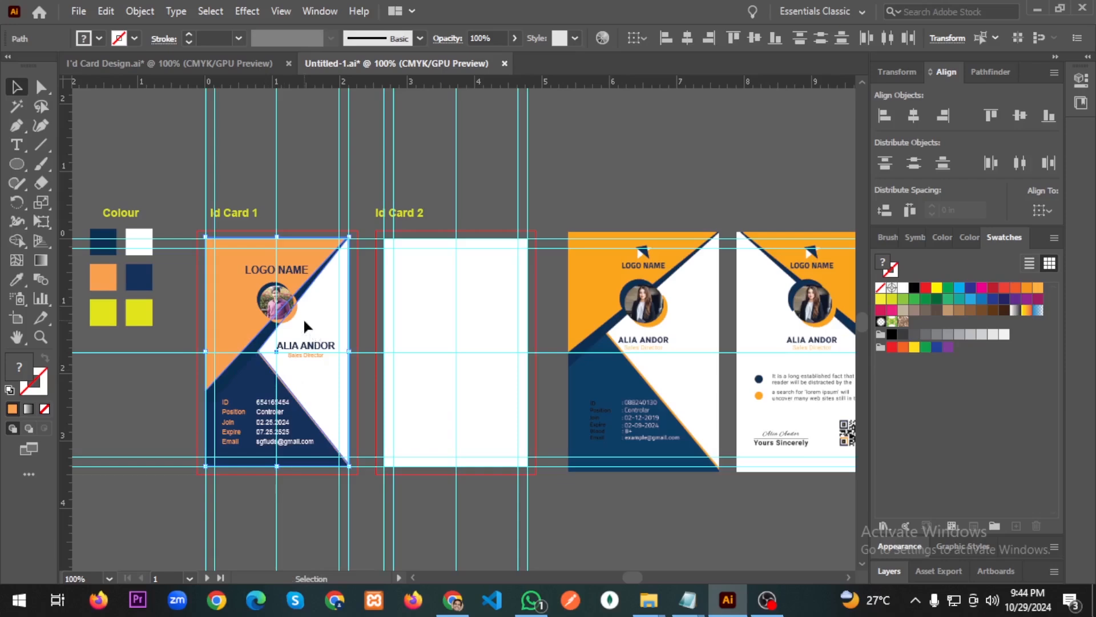
# Alt-drag copies of the shapes onto Id Card 2, delete them, then undo to restore them.
pyautogui.moveTo(304, 321); pyautogui.dragTo(484, 327)
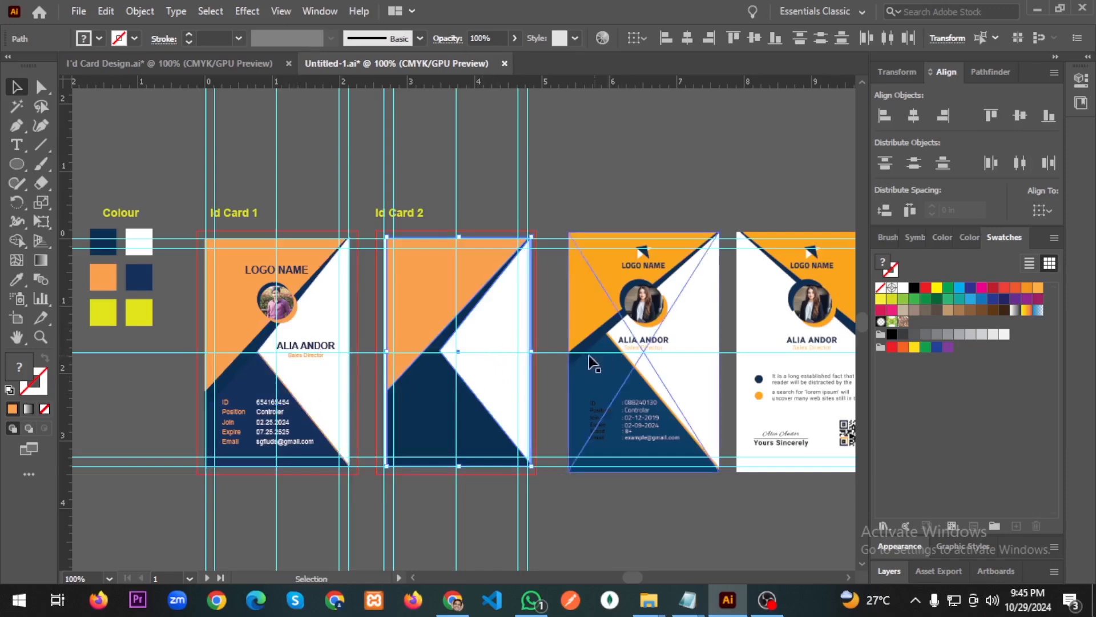
pyautogui.click(482, 334)
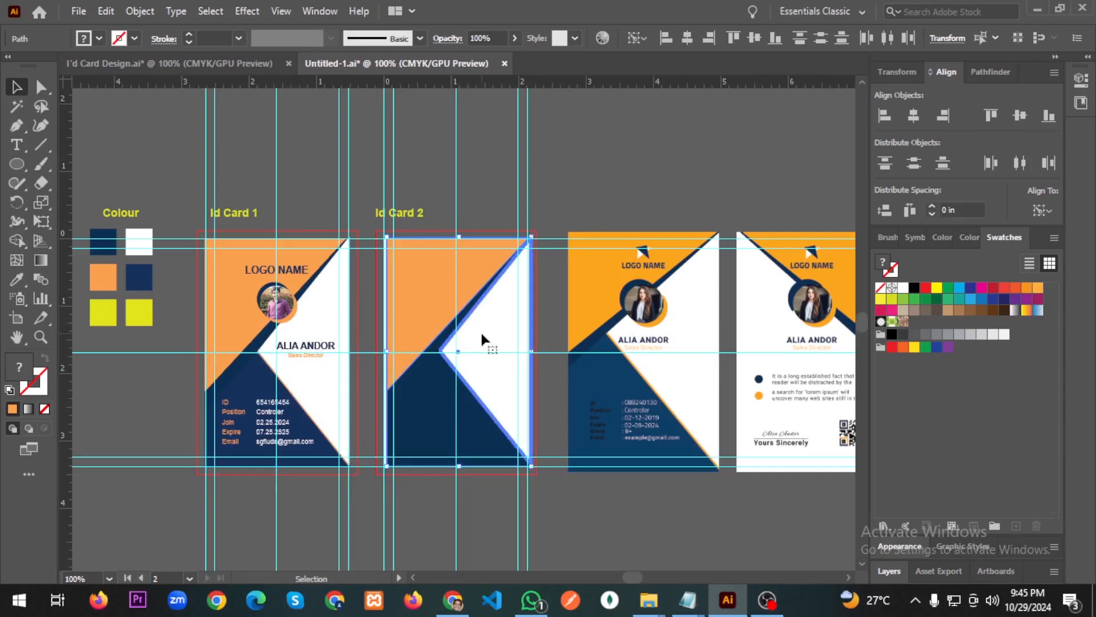
pyautogui.press('Delete')
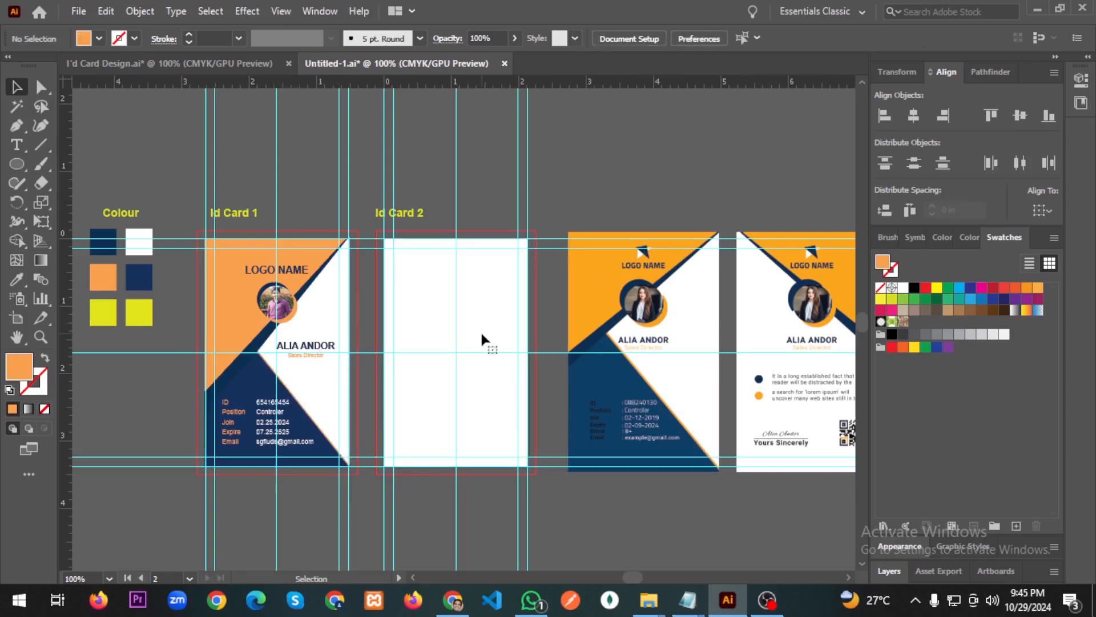
pyautogui.hotkey('ctrl', 'z')
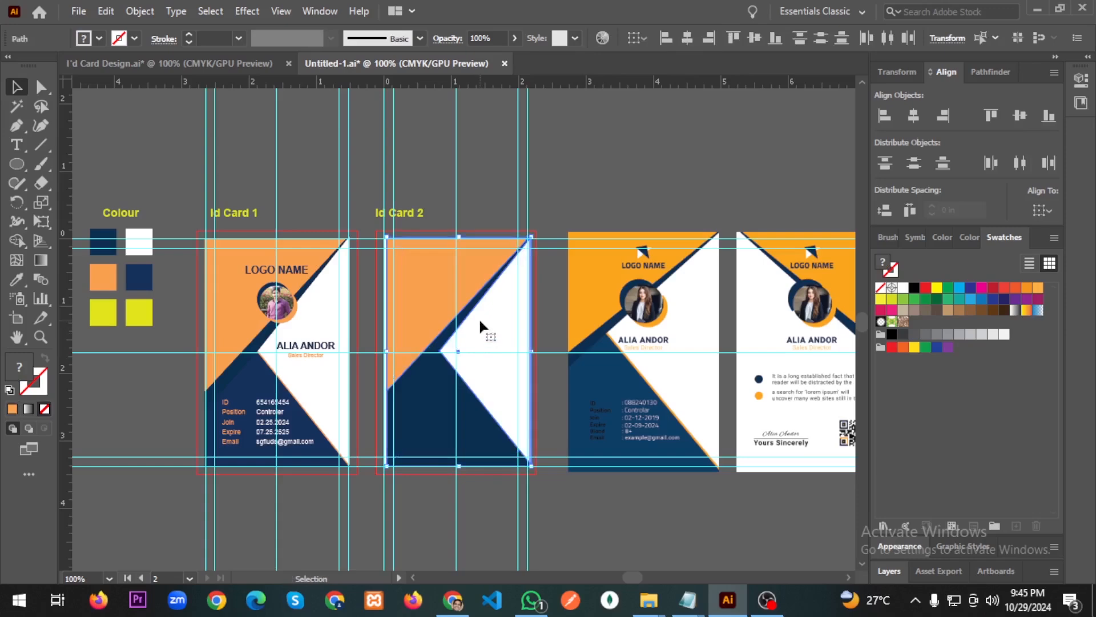
# Delete the copied white polygon from Id Card 2.
pyautogui.rightClick(481, 329)
pyautogui.click(468, 311)
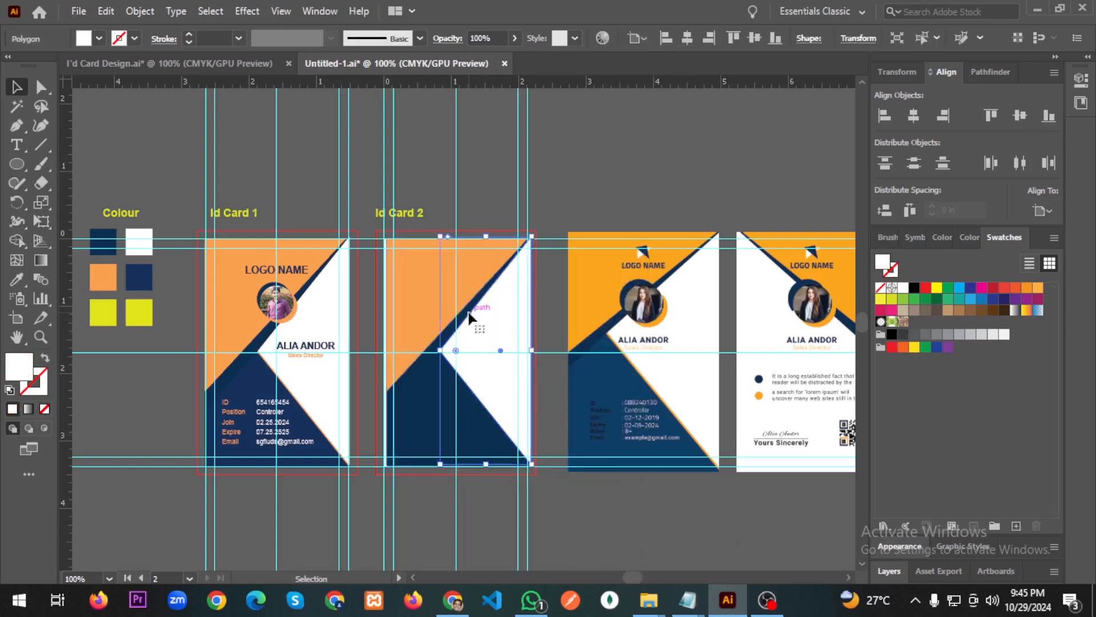
pyautogui.press('Delete')
# Reflect Id Card 2's orange and navy shapes across the vertical axis.
pyautogui.click(424, 315)
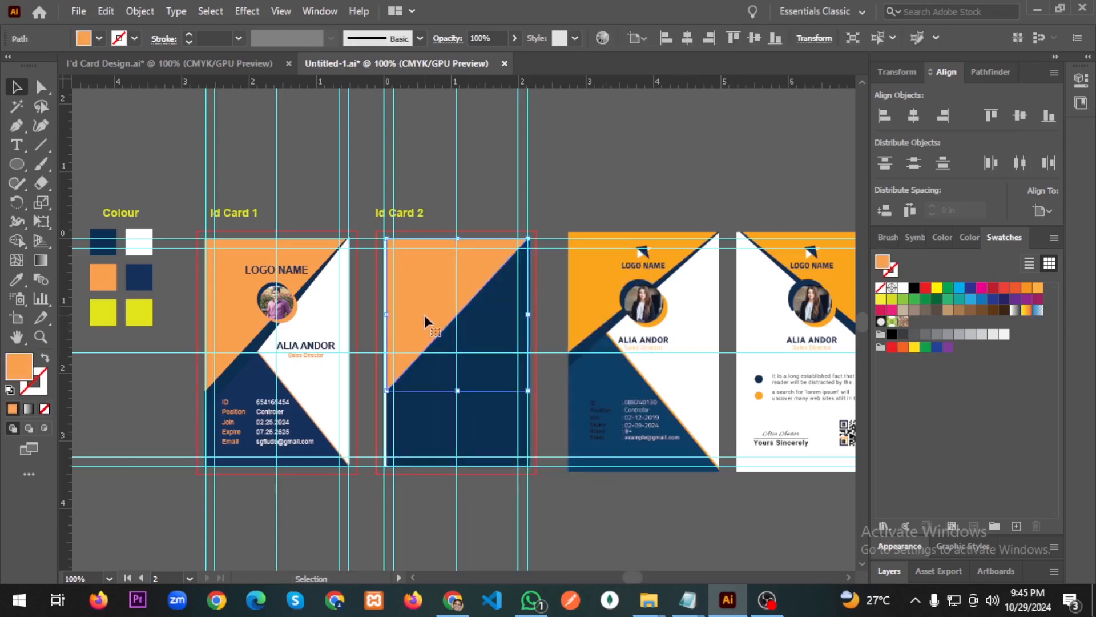
pyautogui.rightClick(425, 316)
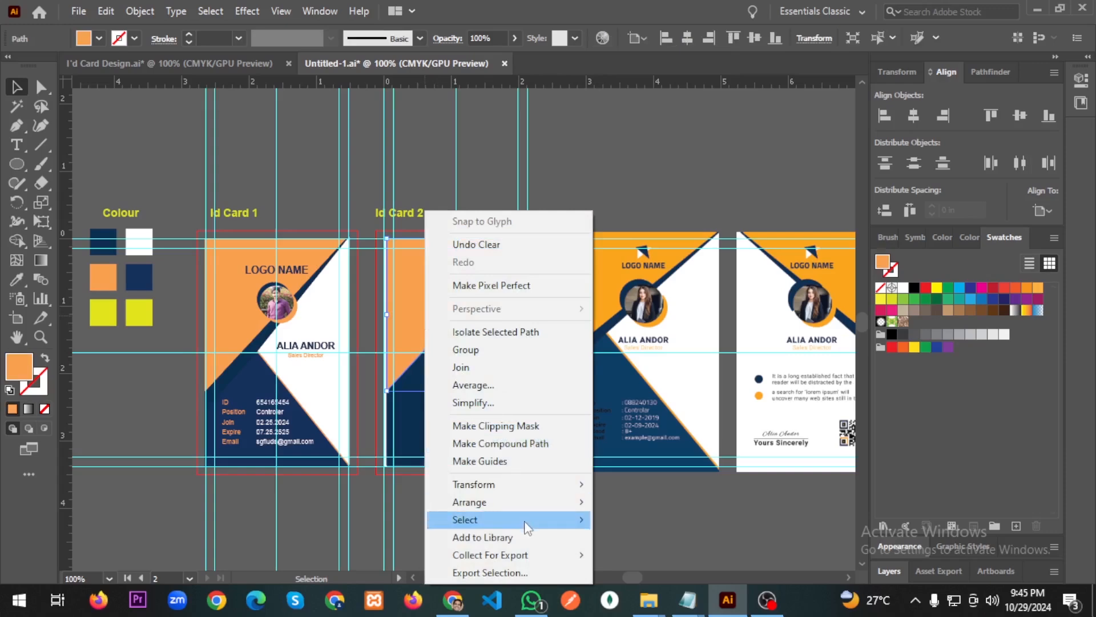
pyautogui.moveTo(514, 489)
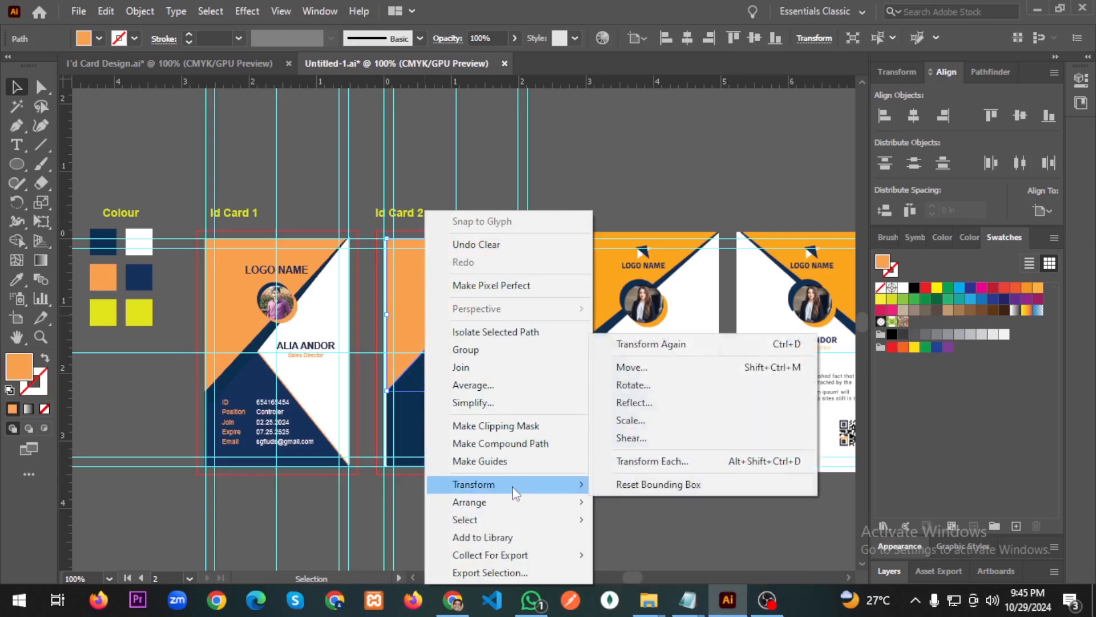
pyautogui.click(648, 401)
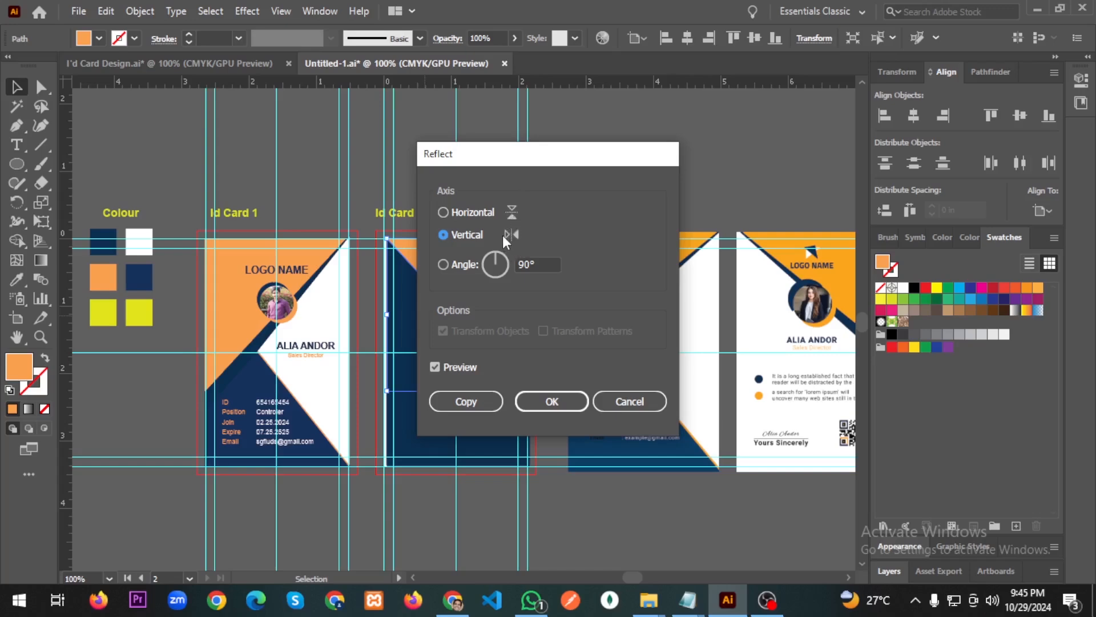
pyautogui.click(552, 401)
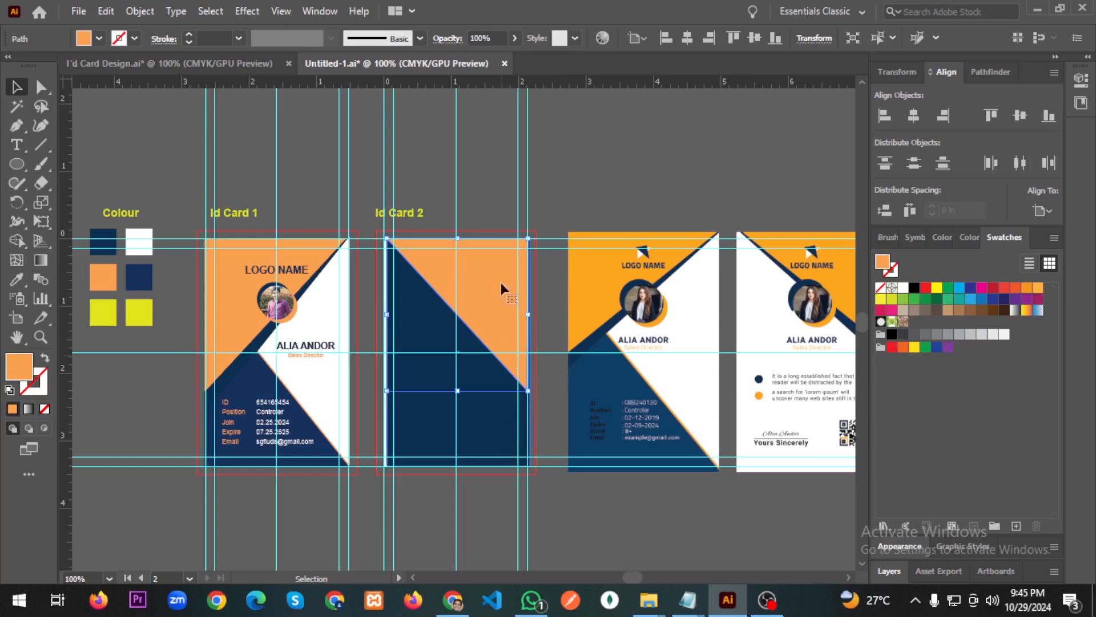
# Select Id Card 1's profile photo together with its blue ring and orange circle.
pyautogui.click(628, 180)
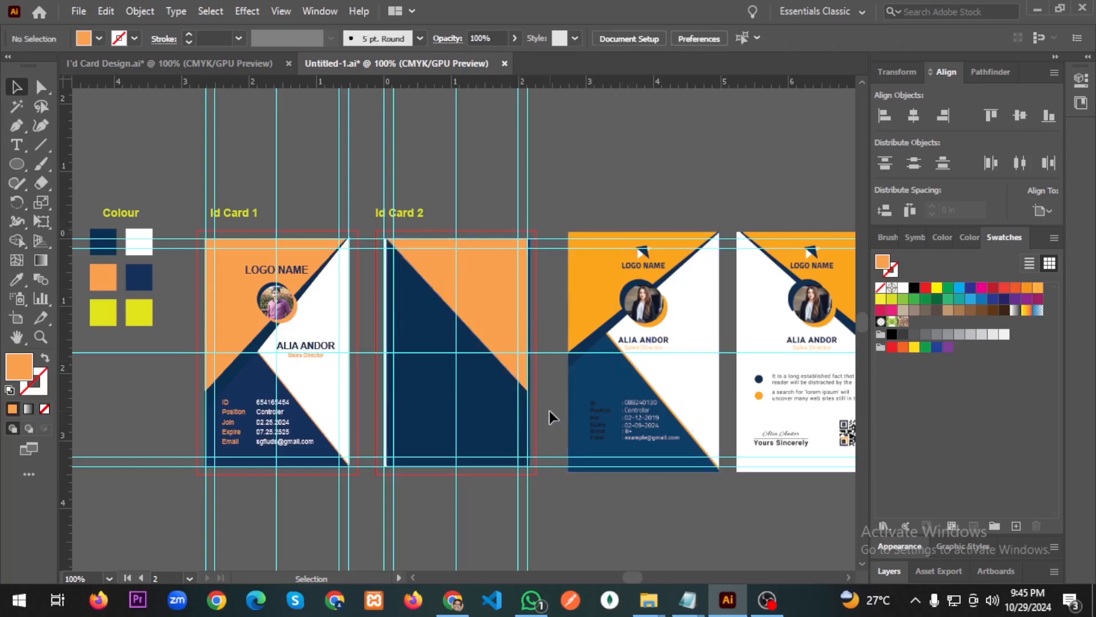
pyautogui.press('a')
pyautogui.hscroll(2, 549, 412)
pyautogui.press('v')
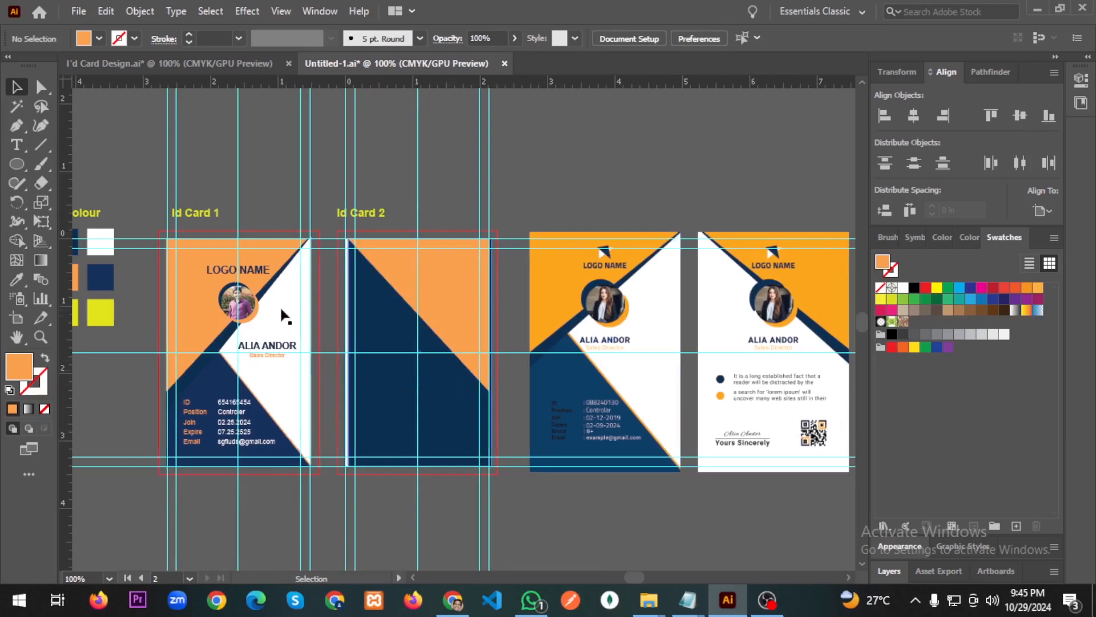
pyautogui.click(254, 307)
pyautogui.scroll(2, 209, 310)
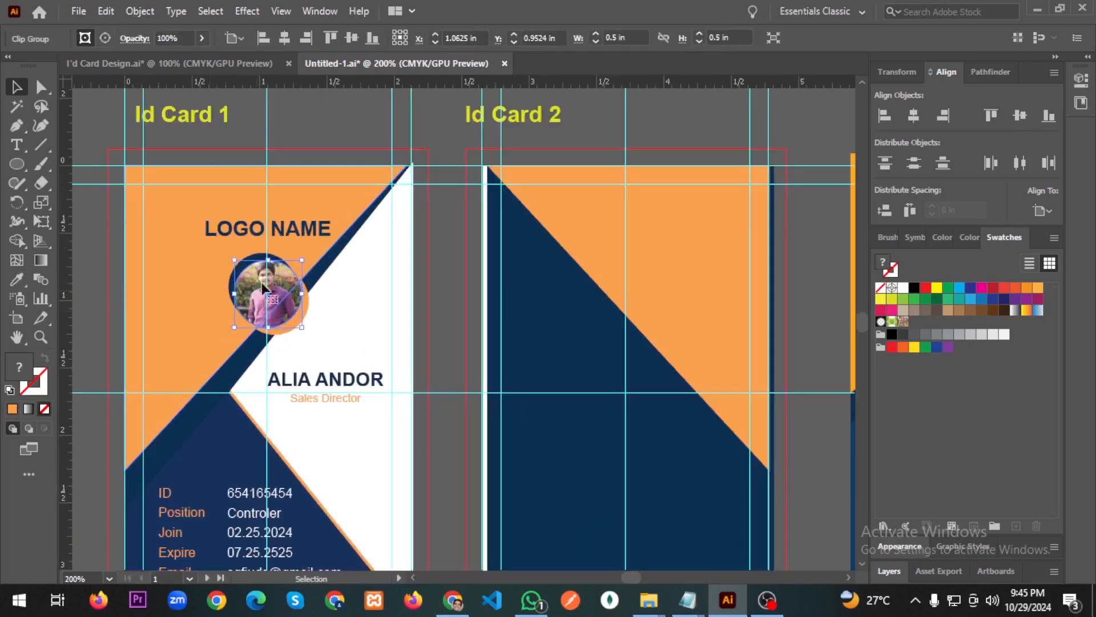
pyautogui.keyDown('shift'); pyautogui.click(251, 254); pyautogui.keyUp('shift')
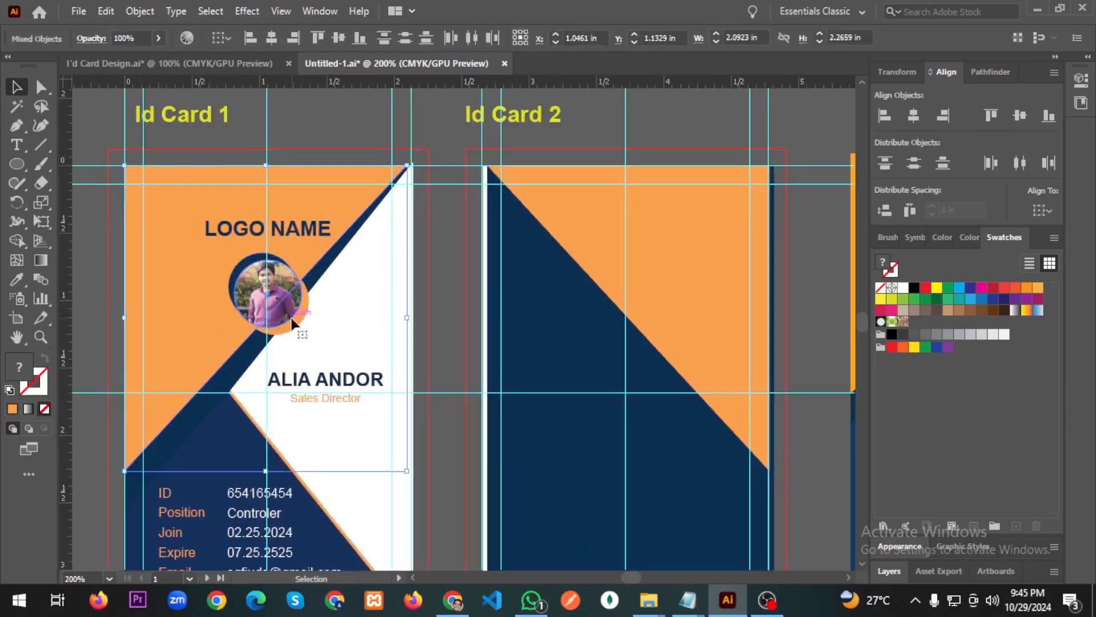
pyautogui.click(314, 104)
pyautogui.click(271, 312)
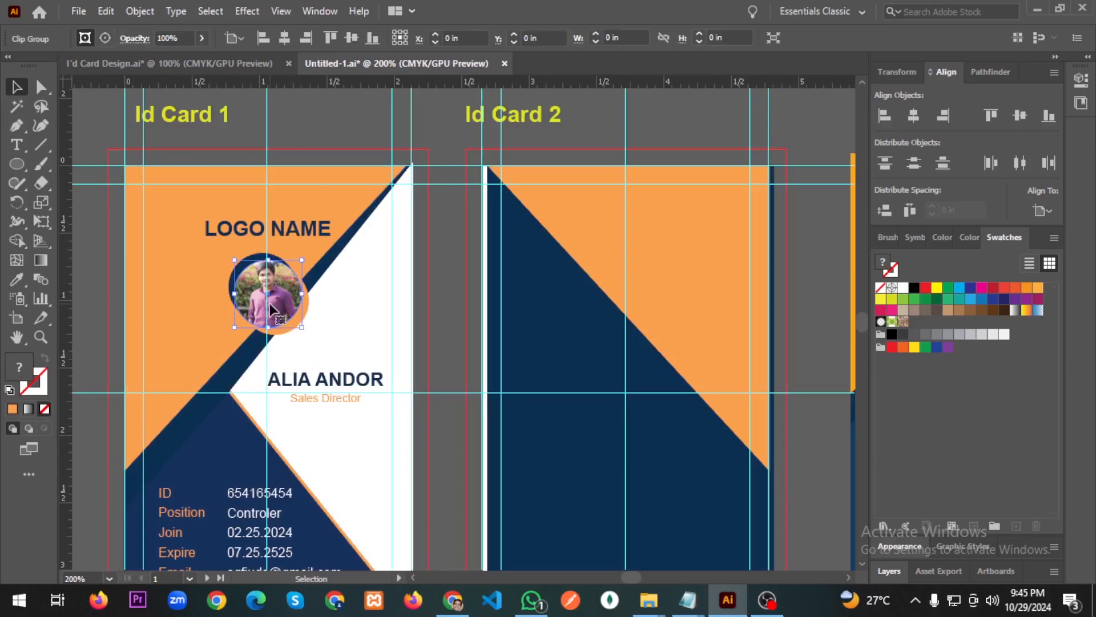
pyautogui.keyDown('shift'); pyautogui.click(260, 266); pyautogui.keyUp('shift')
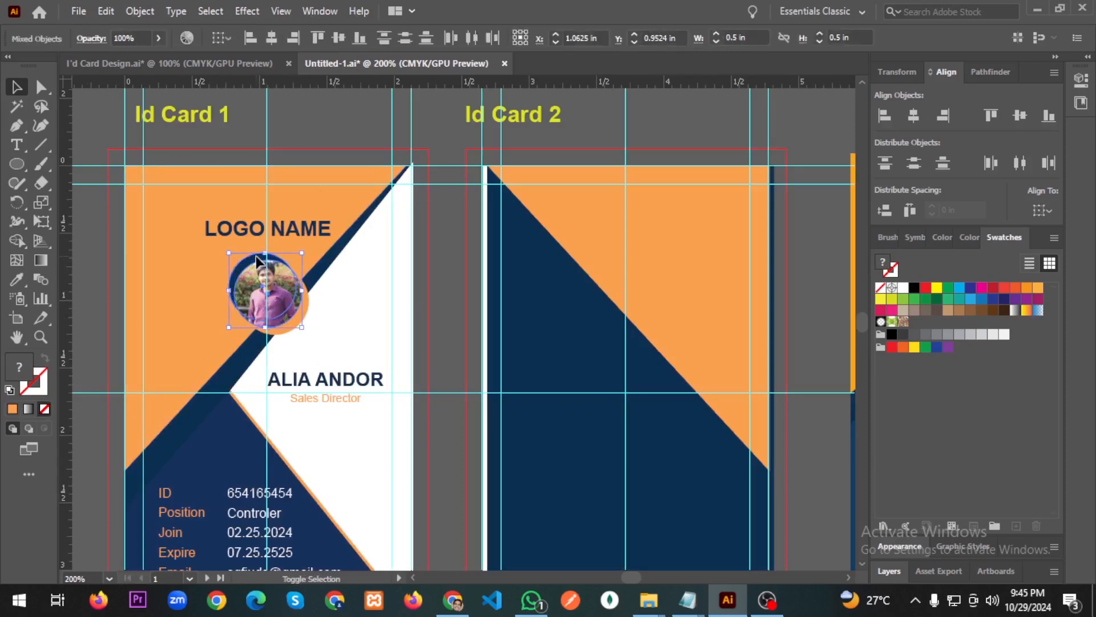
pyautogui.keyDown('shift'); pyautogui.click(294, 316); pyautogui.keyUp('shift')
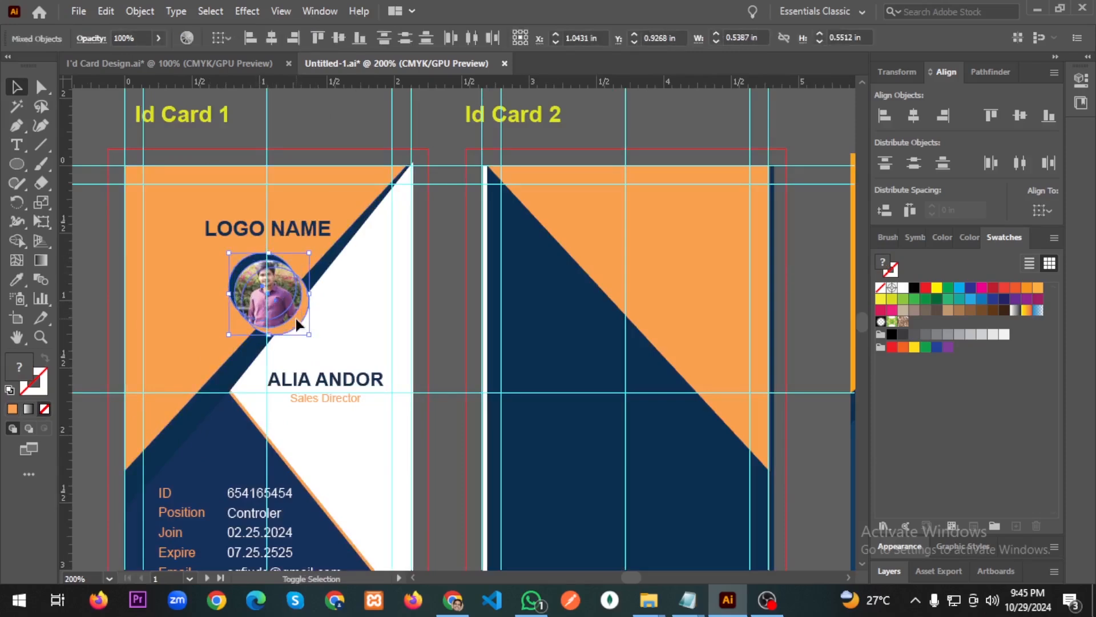
# Group the photo with its circle frames and Alt-drag a copy onto Id Card 2.
pyautogui.hotkey('ctrl', 'g')
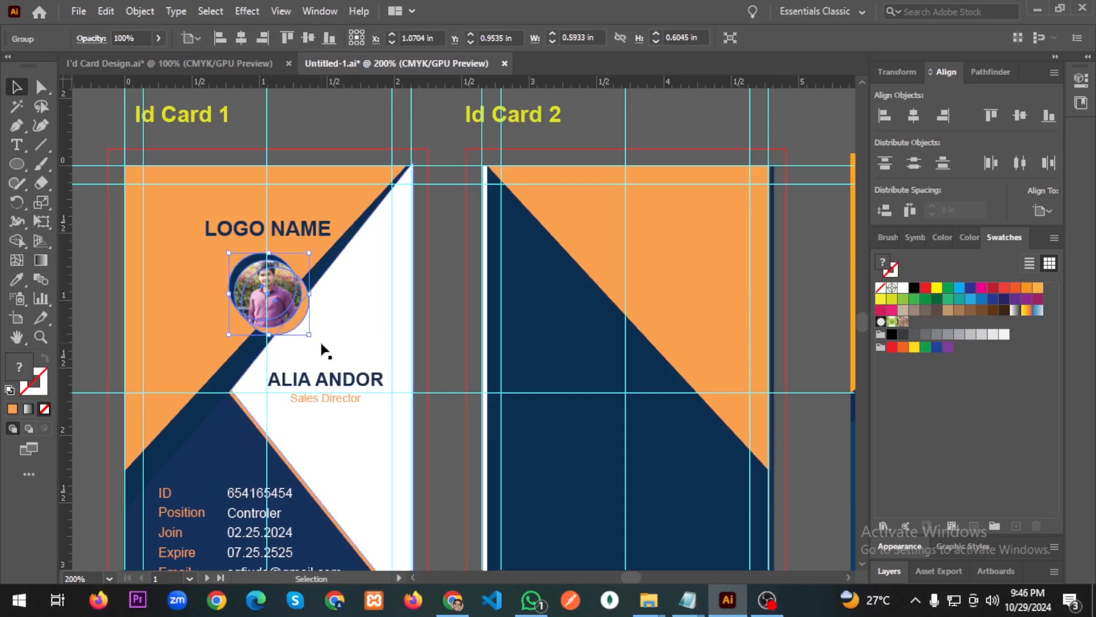
pyautogui.scroll(-1, 297, 320)
pyautogui.moveTo(297, 311); pyautogui.dragTo(564, 317)
# Select Id Card 2's background rectangle and navy triangle, nudge them, then undo.
pyautogui.click(472, 246)
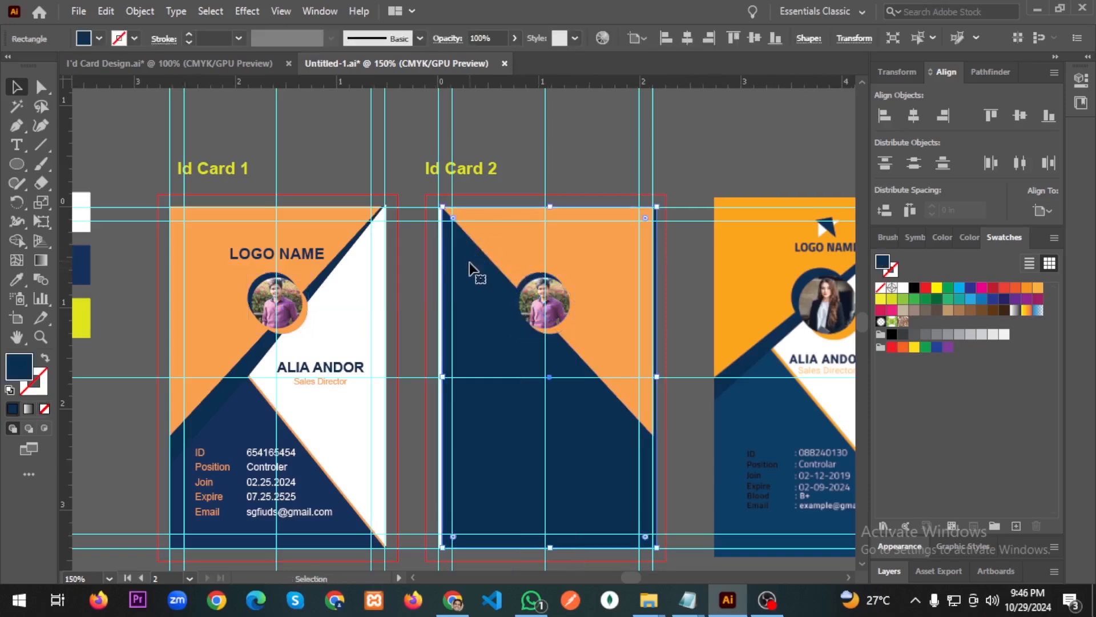
pyautogui.keyDown('shift'); pyautogui.click(498, 247); pyautogui.keyUp('shift')
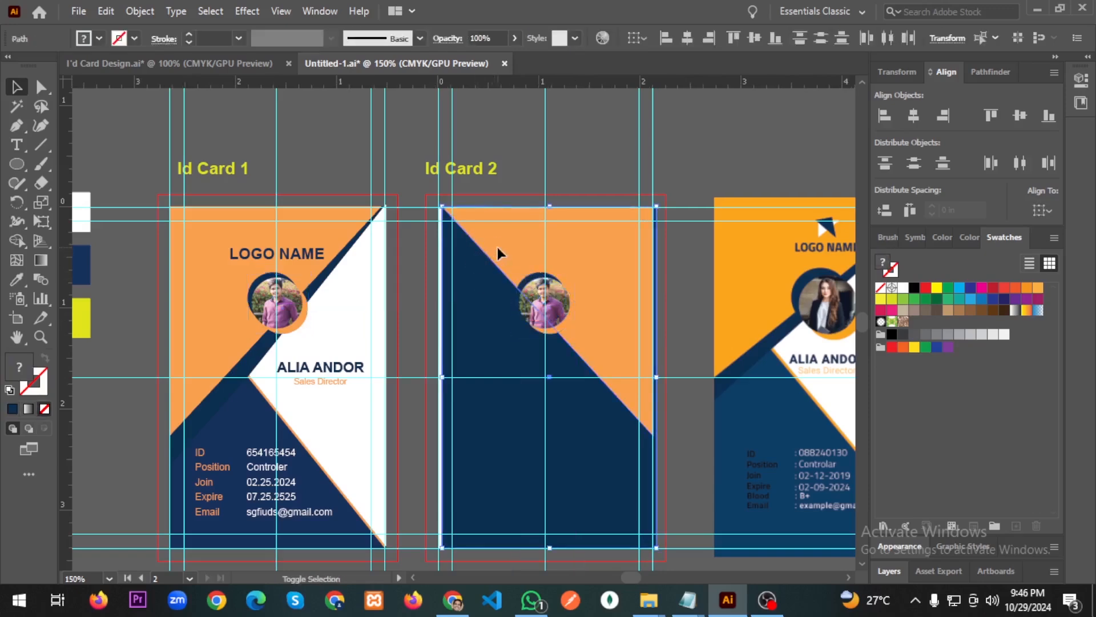
pyautogui.hotkey('shift', 'Left')
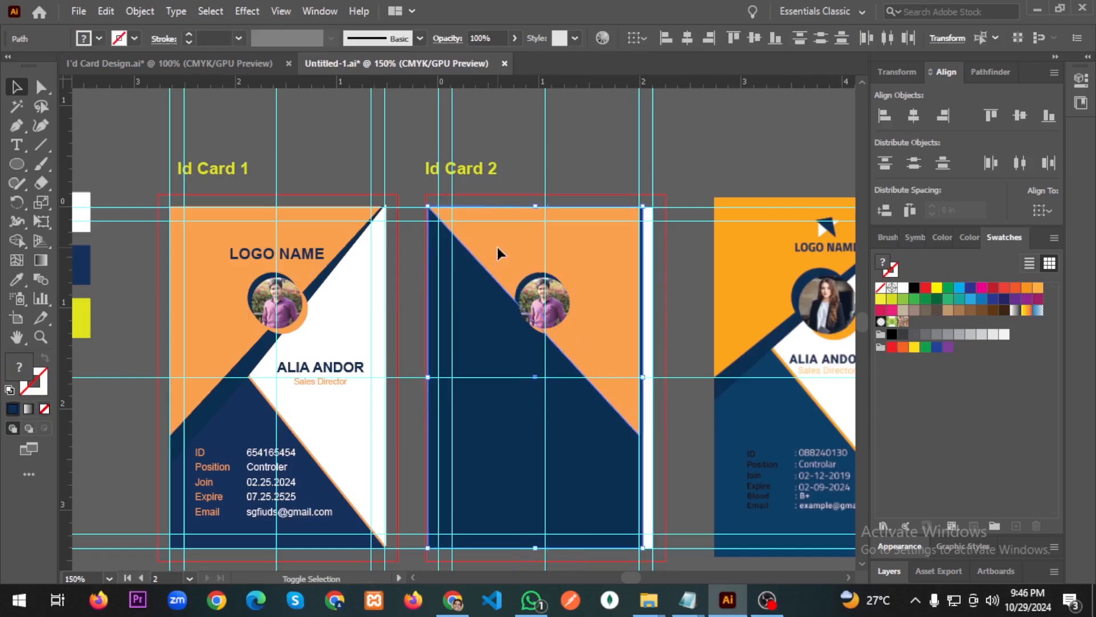
pyautogui.hotkey('ctrl', 'z')
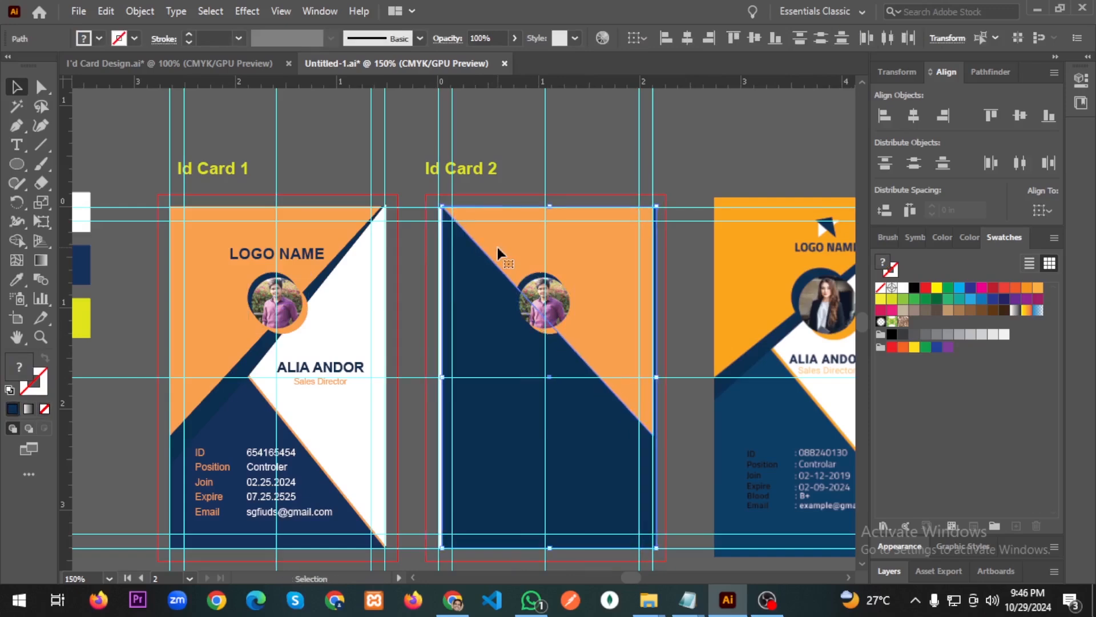
# Group Id Card 2's orange and navy shapes and nudge the group slightly left.
pyautogui.click(525, 163)
pyautogui.click(503, 263)
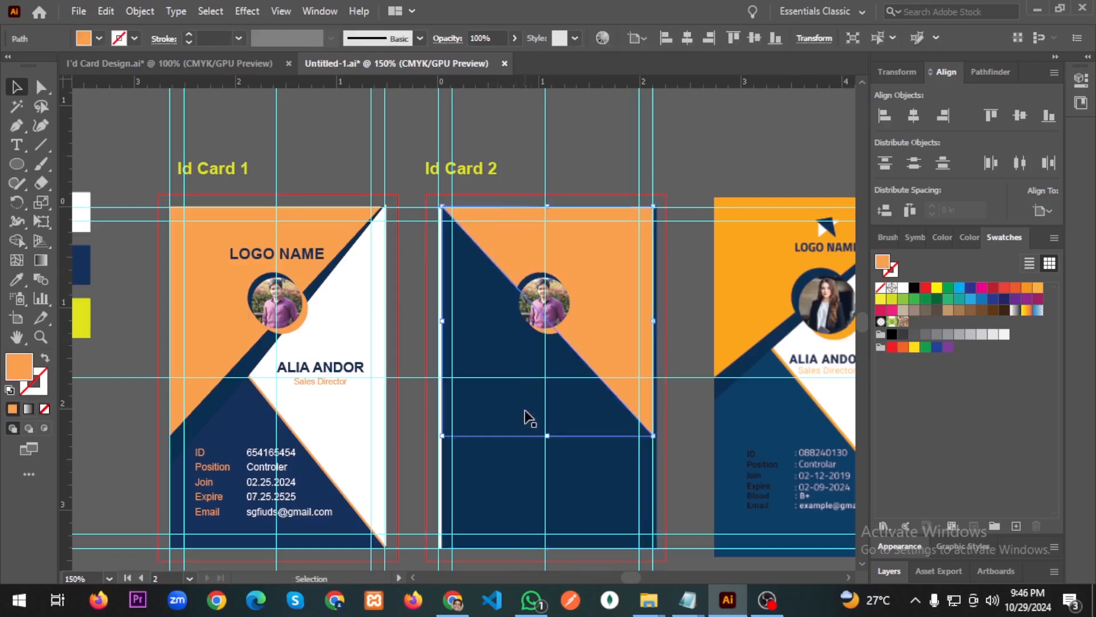
pyautogui.keyDown('shift'); pyautogui.click(522, 488); pyautogui.keyUp('shift')
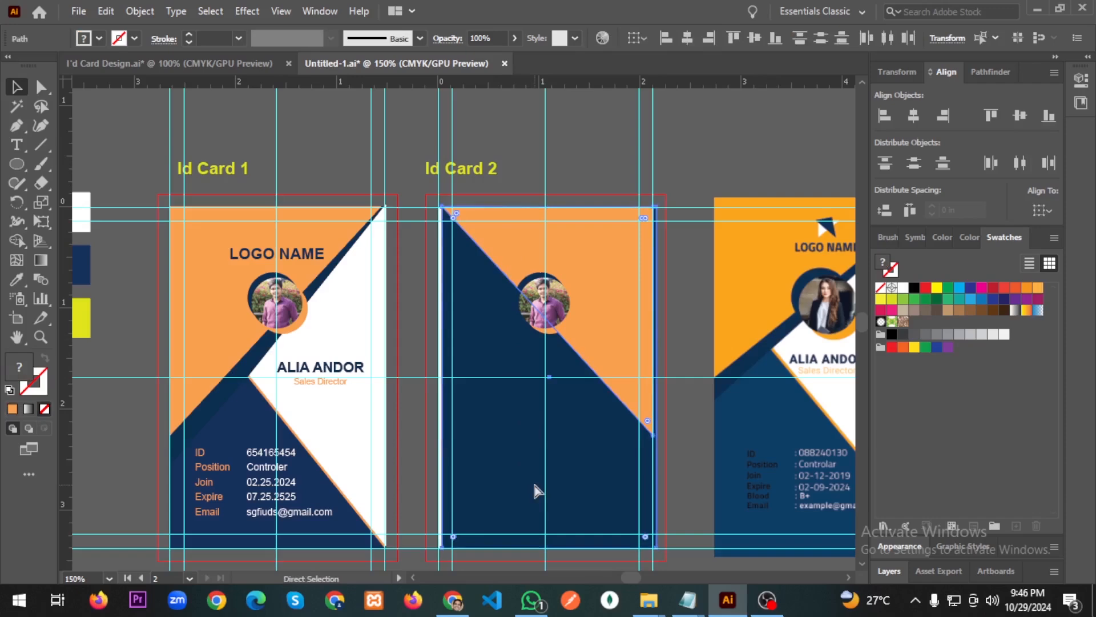
pyautogui.press('v')
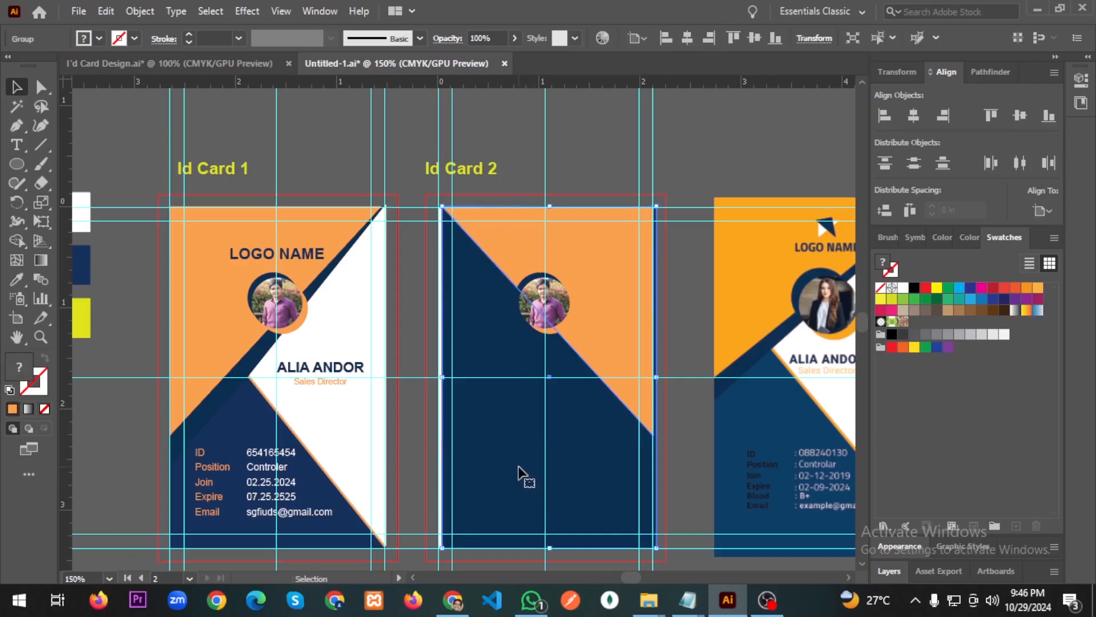
pyautogui.press('Left')
pyautogui.press('Left')
pyautogui.press('Left')
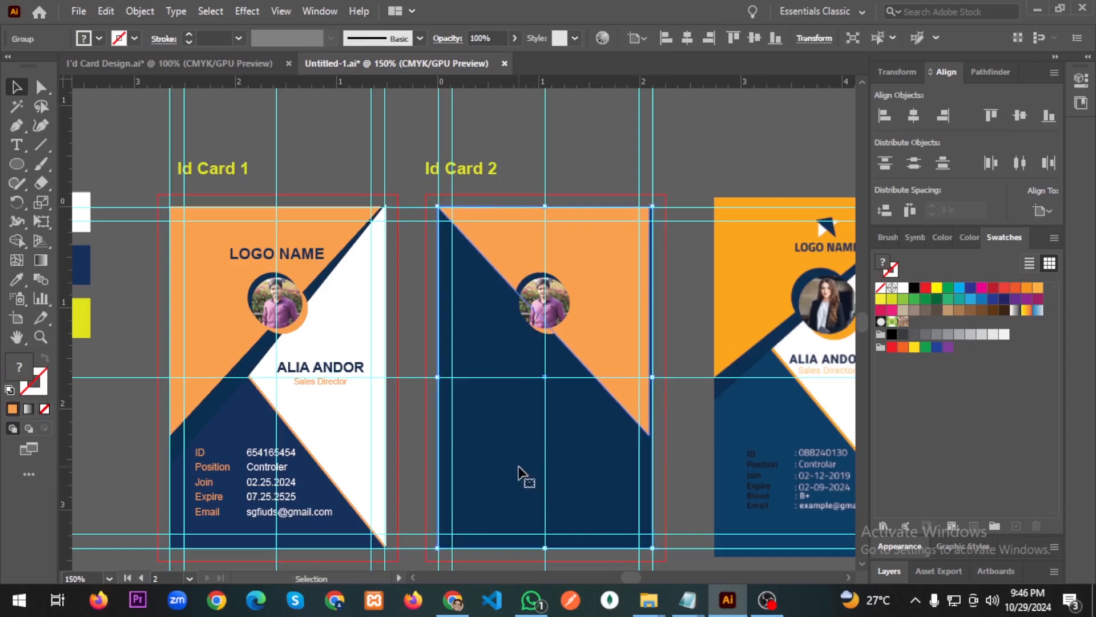
pyautogui.click(681, 308)
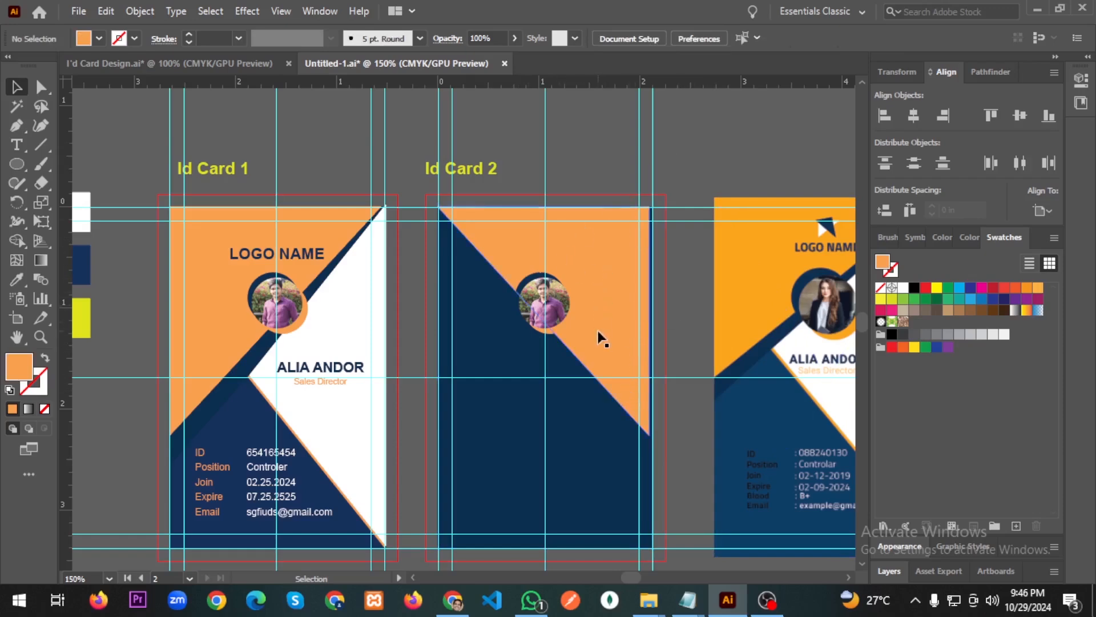
pyautogui.scroll(-2, 568, 330)
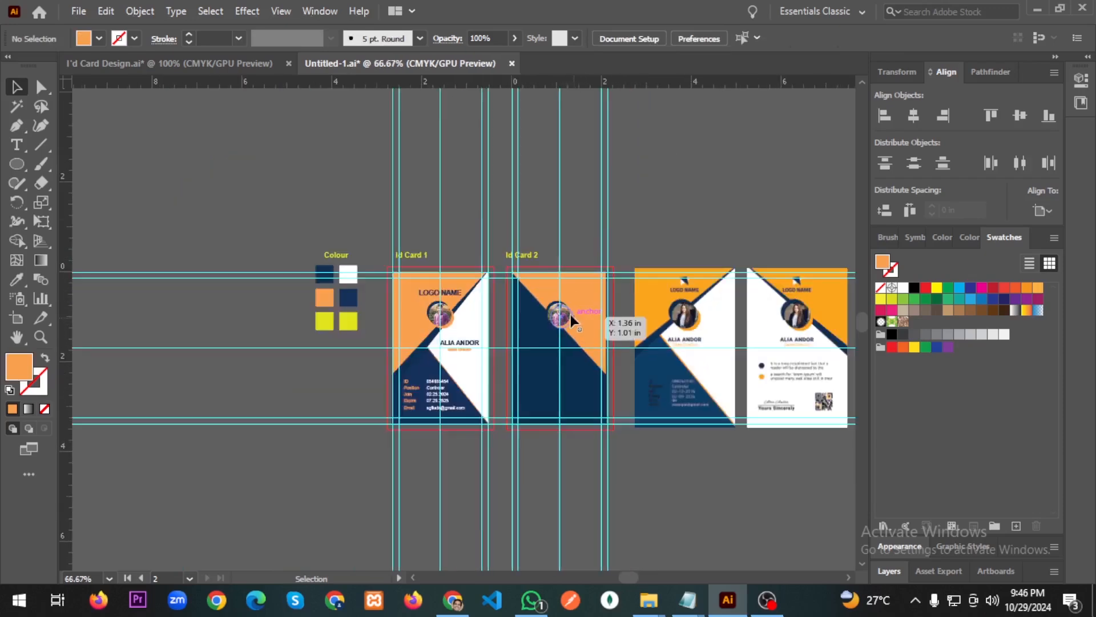
pyautogui.scroll(1, 568, 332)
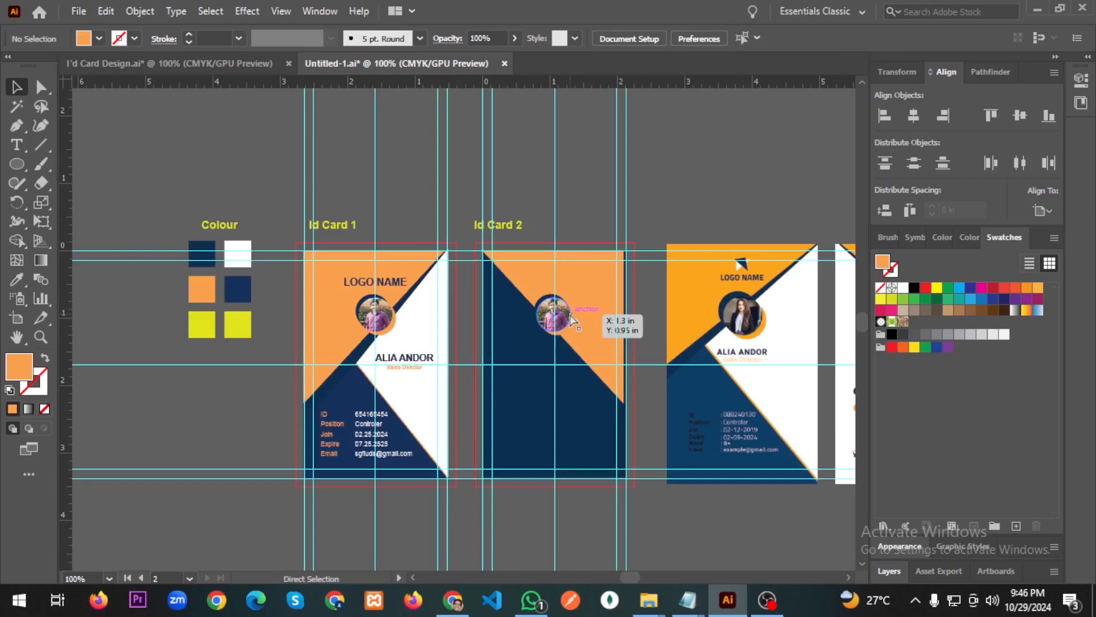
# Save the file, replacing Untitled-1.ai and accepting the Illustrator Options.
pyautogui.hotkey('ctrl', 's')
pyautogui.click(398, 436)
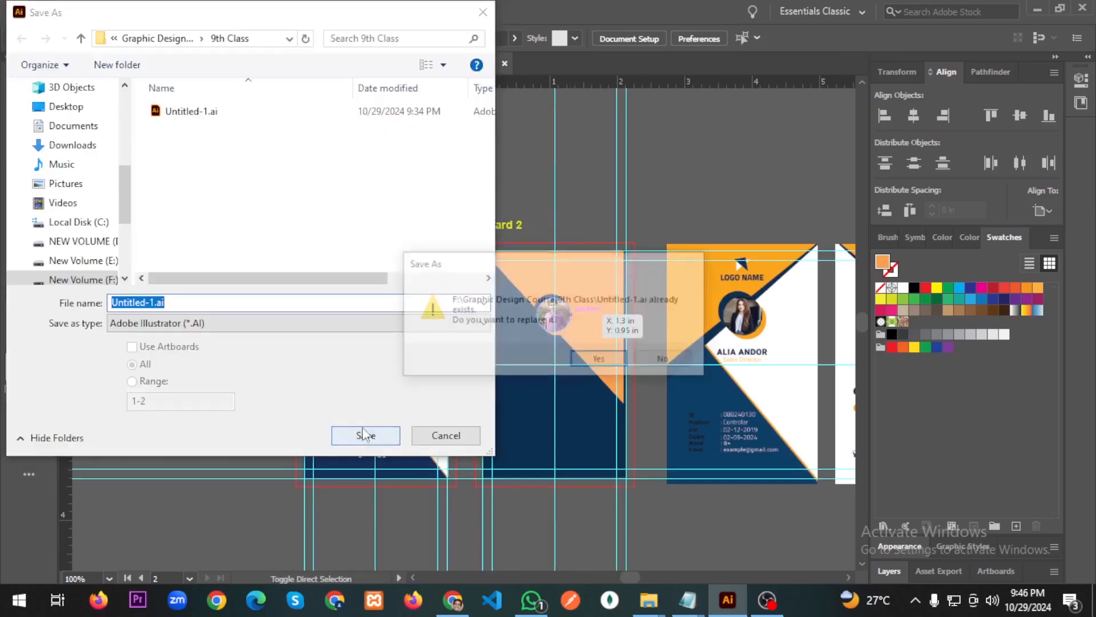
pyautogui.click(595, 358)
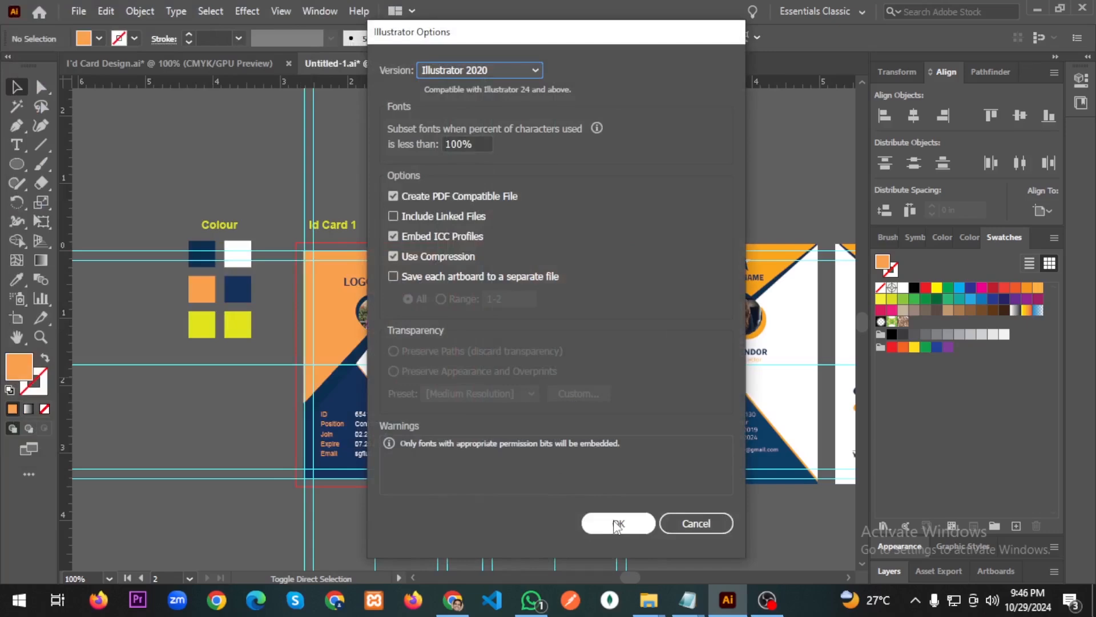
pyautogui.click(616, 524)
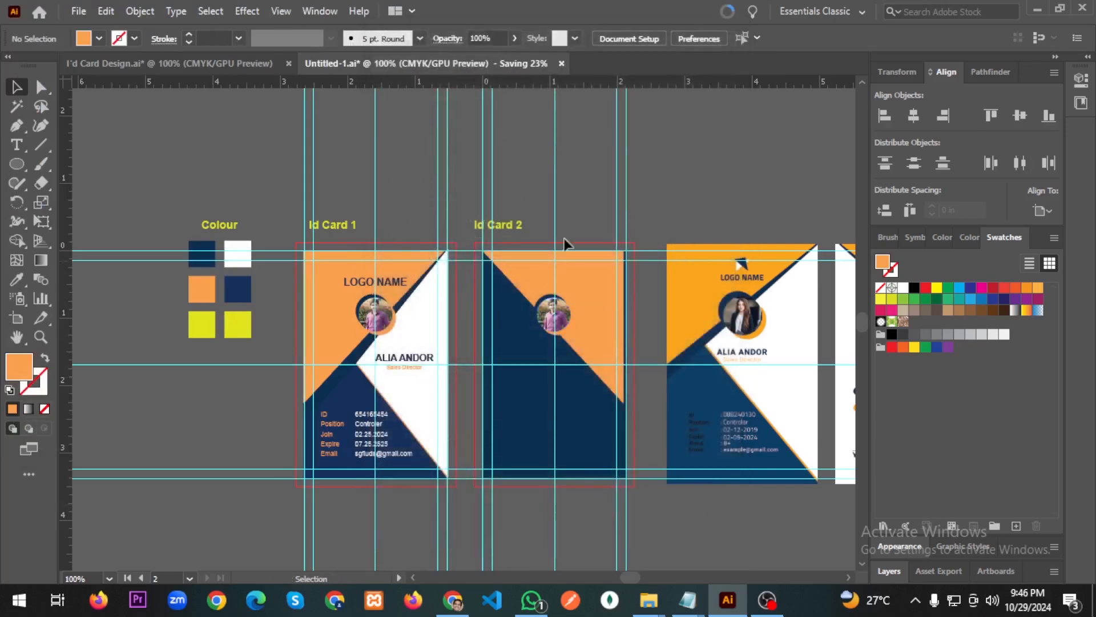
# Alt-drag a copy of Id Card 1's LOGO NAME heading onto Id Card 2.
pyautogui.press('a')
pyautogui.hscroll(7, 519, 290)
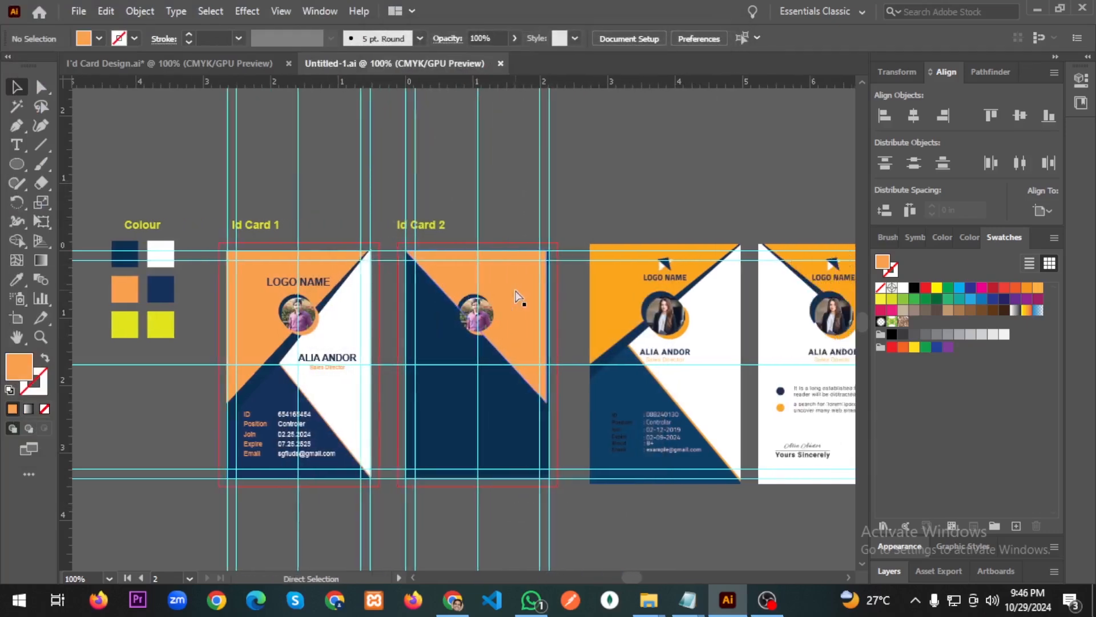
pyautogui.click(268, 281)
pyautogui.moveTo(257, 282); pyautogui.dragTo(438, 287)
# Delete the misplaced LOGO NAME copy and paste it in place on Id Card 2.
pyautogui.scroll(4, 431, 287)
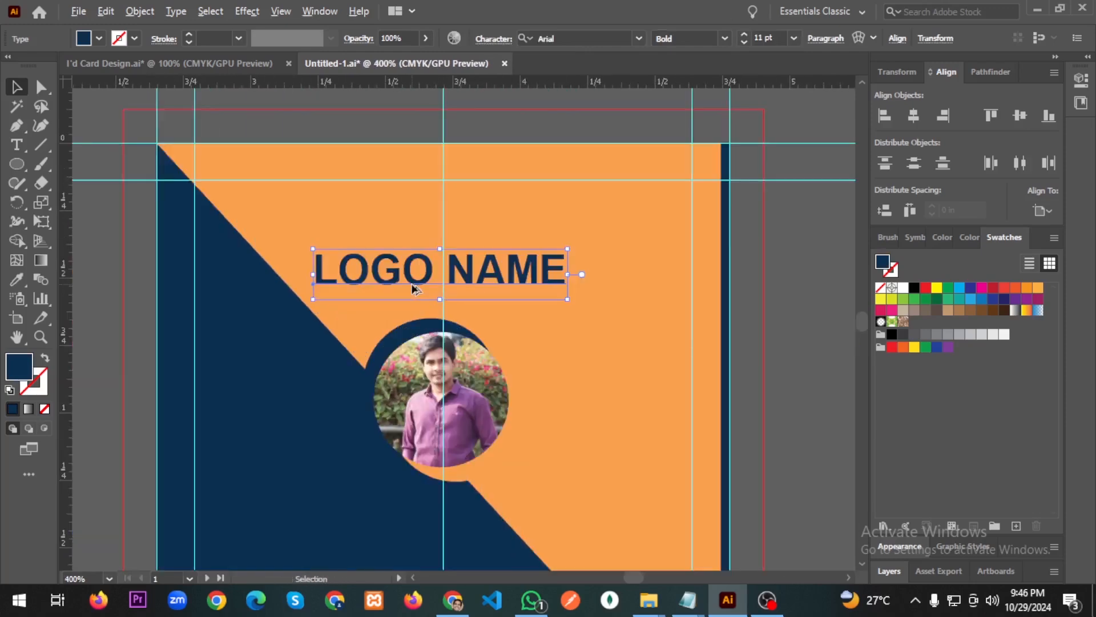
pyautogui.press('Delete')
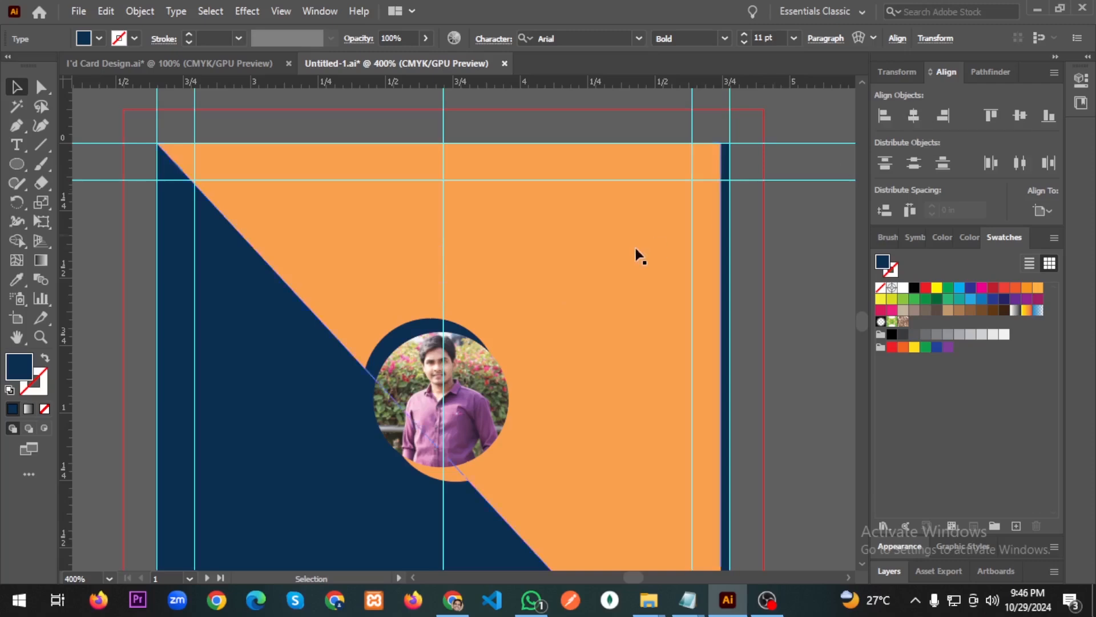
pyautogui.scroll(-4, 573, 304)
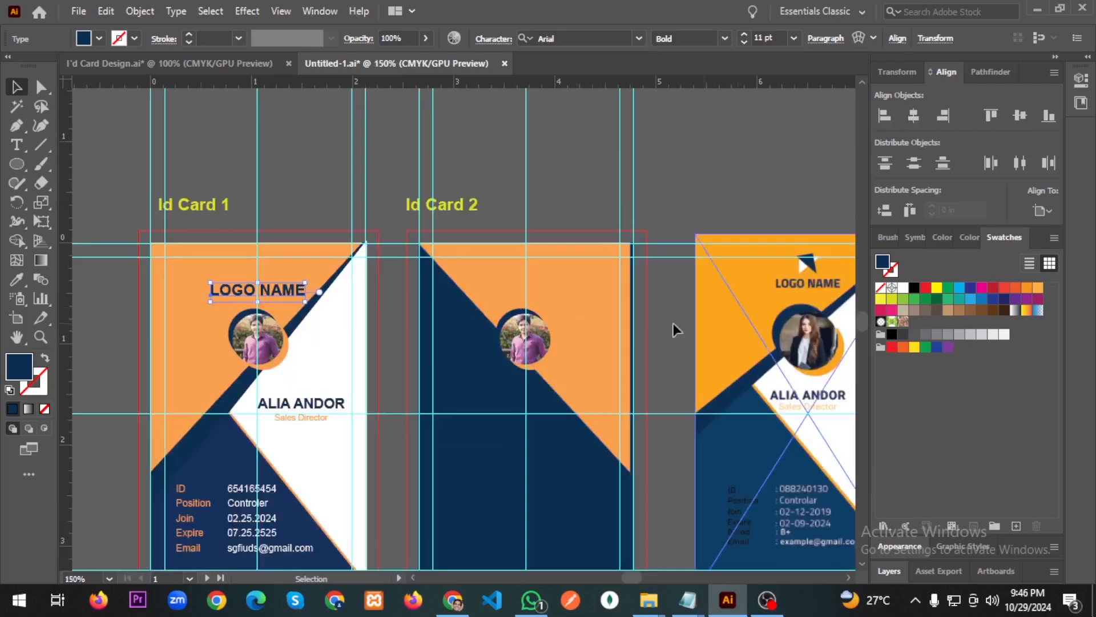
pyautogui.hscroll(3, 628, 331)
pyautogui.hscroll(2, 628, 334)
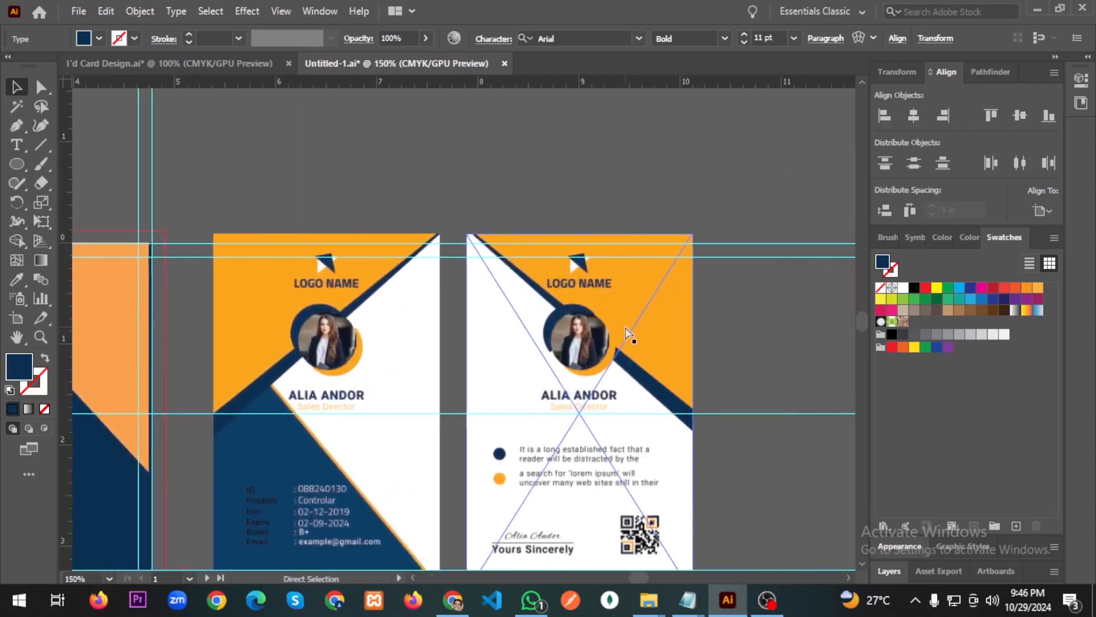
pyautogui.hscroll(-3, 631, 340)
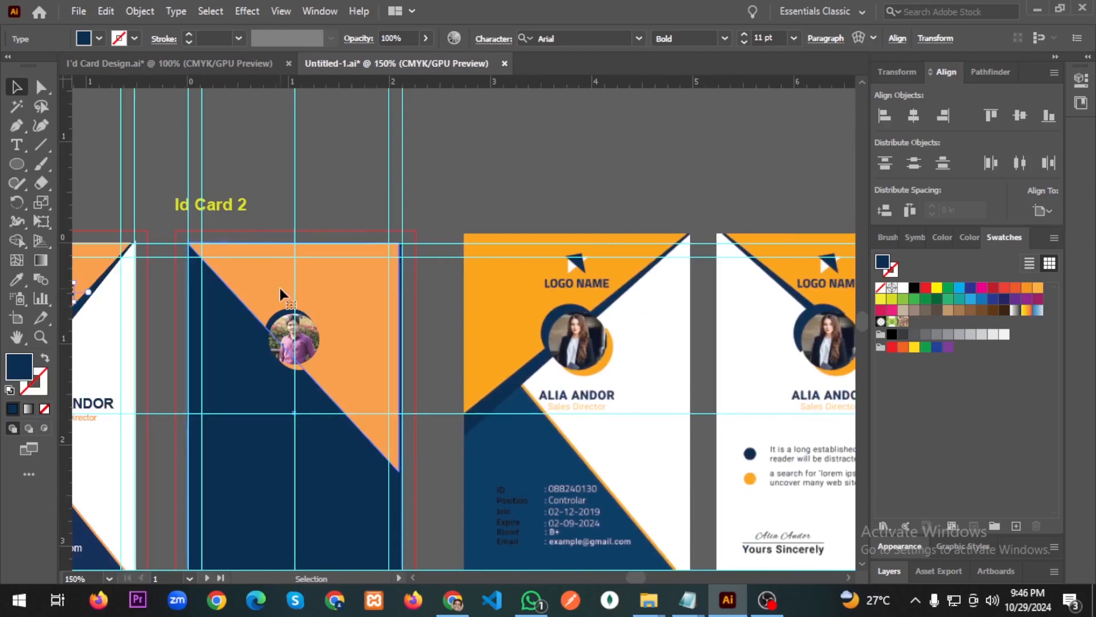
pyautogui.click(292, 302)
pyautogui.write('LOGO NAME')
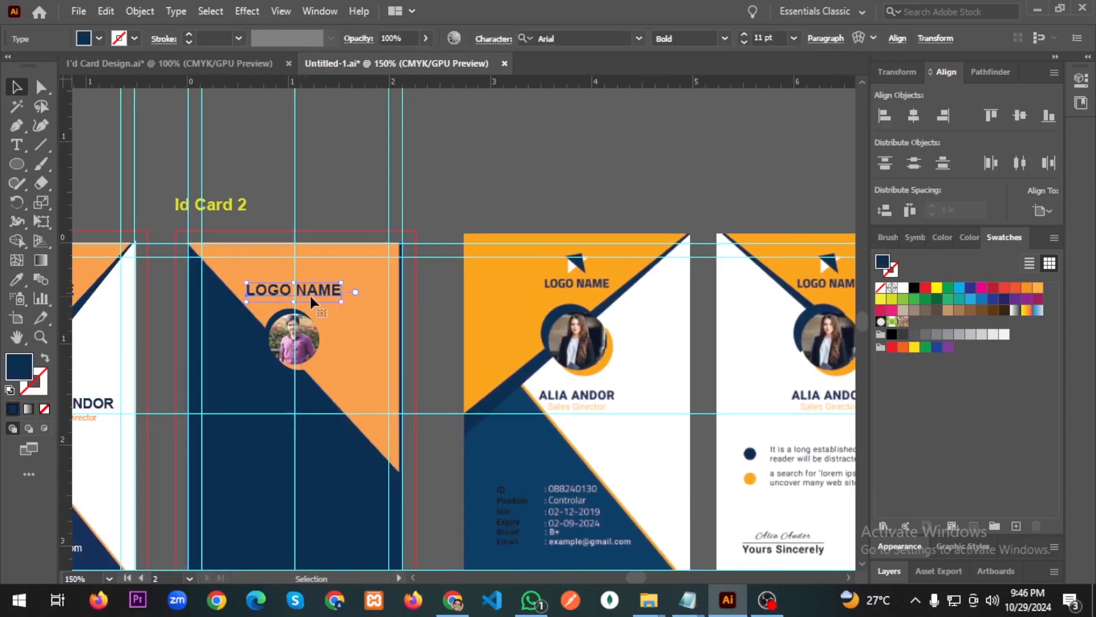
# Centre the LOGO NAME heading horizontally on Id Card 2.
pyautogui.rightClick(313, 296)
pyautogui.click(314, 207)
pyautogui.click(312, 286)
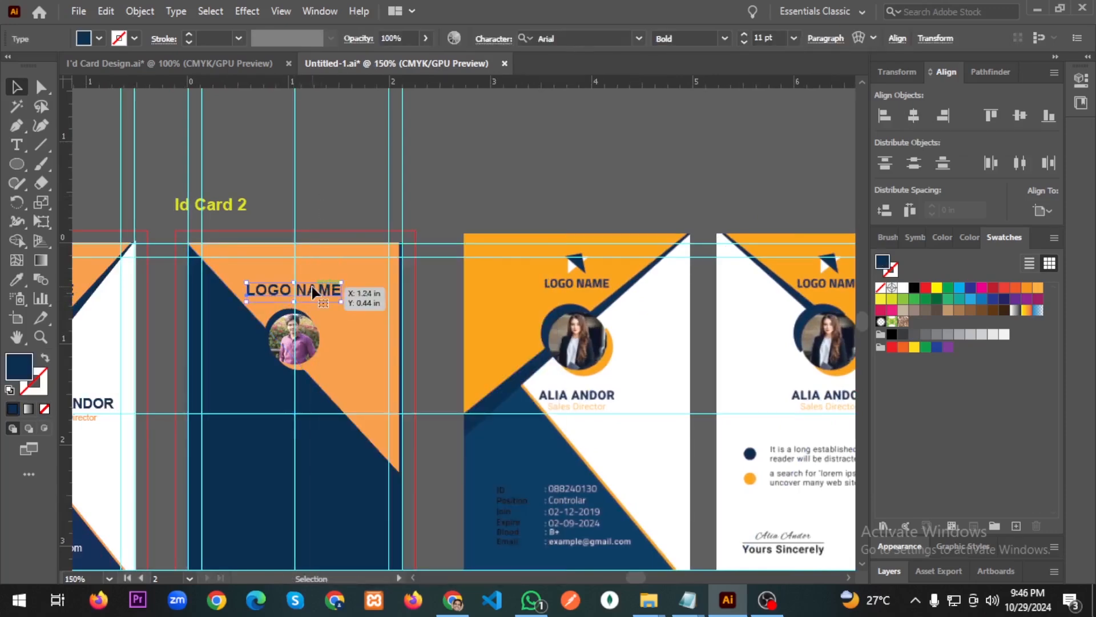
pyautogui.click(914, 115)
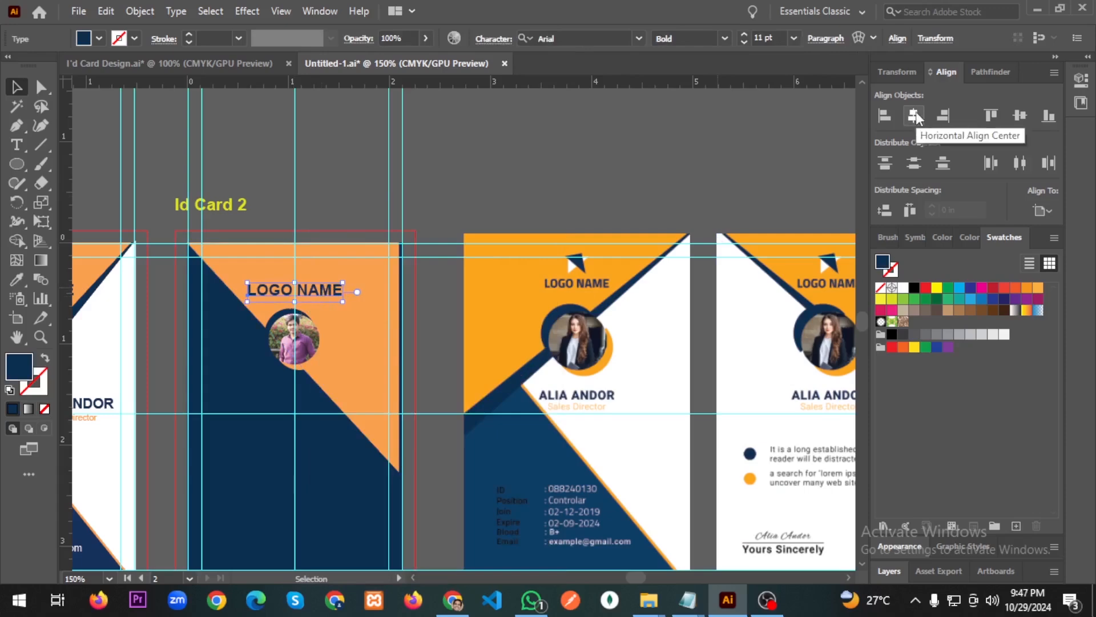
# Select the Sales Director title on Id Card 1.
pyautogui.hscroll(-1, 320, 408)
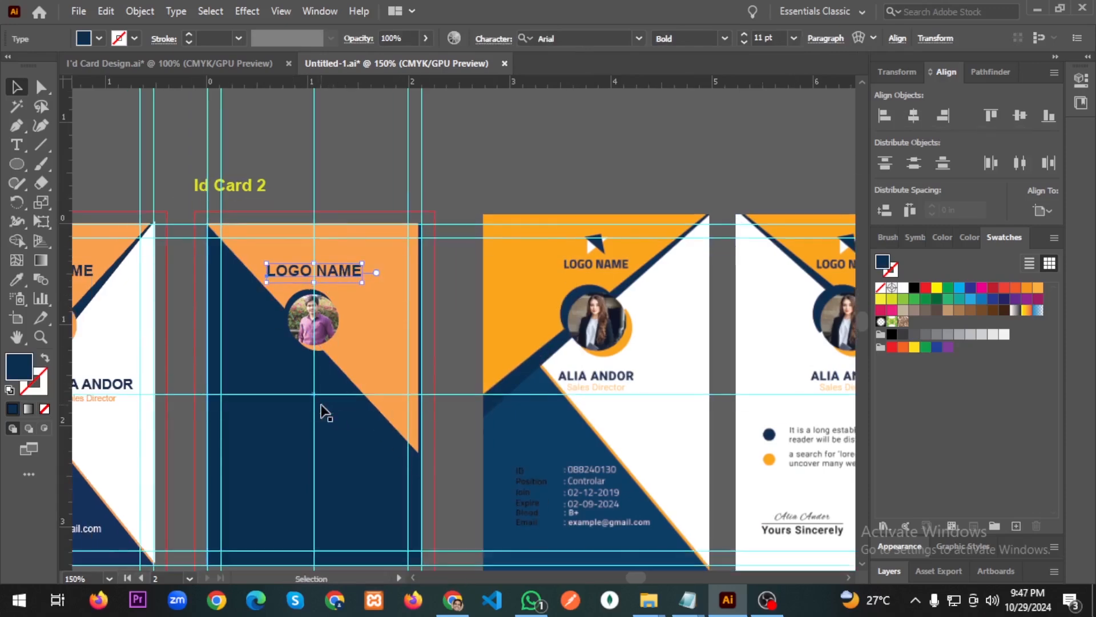
pyautogui.scroll(-1, 320, 408)
pyautogui.keyDown('alt'); pyautogui.scroll(-1, 318, 409); pyautogui.keyUp('alt')
pyautogui.hscroll(-3, 308, 428)
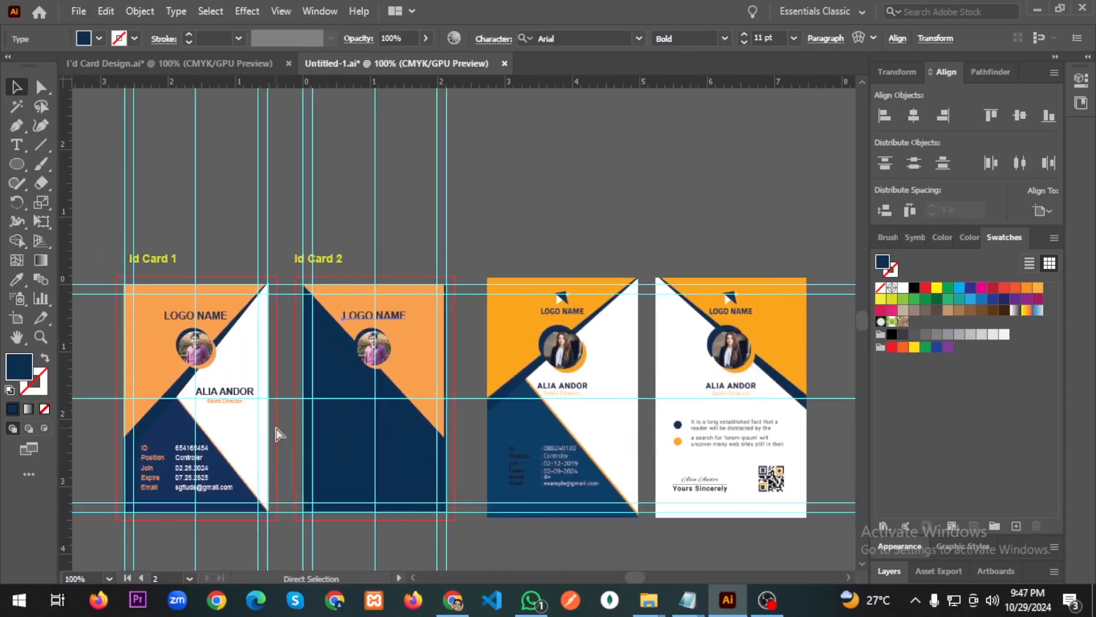
pyautogui.click(228, 401)
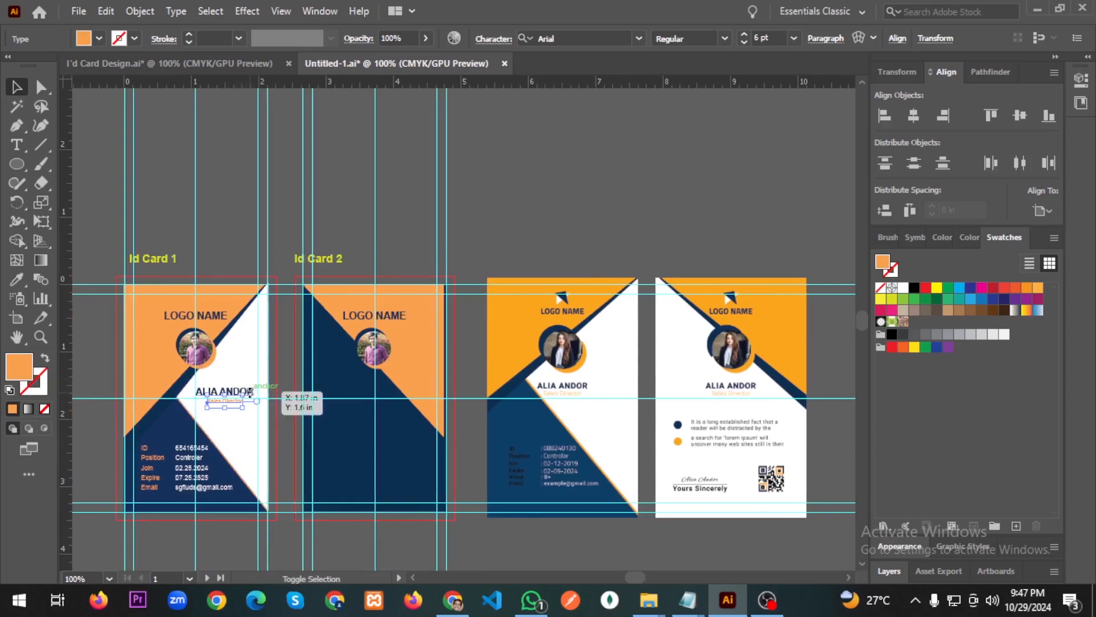
pyautogui.keyDown('alt'); pyautogui.scroll(4, 236, 411); pyautogui.keyUp('alt')
pyautogui.keyDown('shift'); pyautogui.click(284, 341); pyautogui.keyUp('shift')
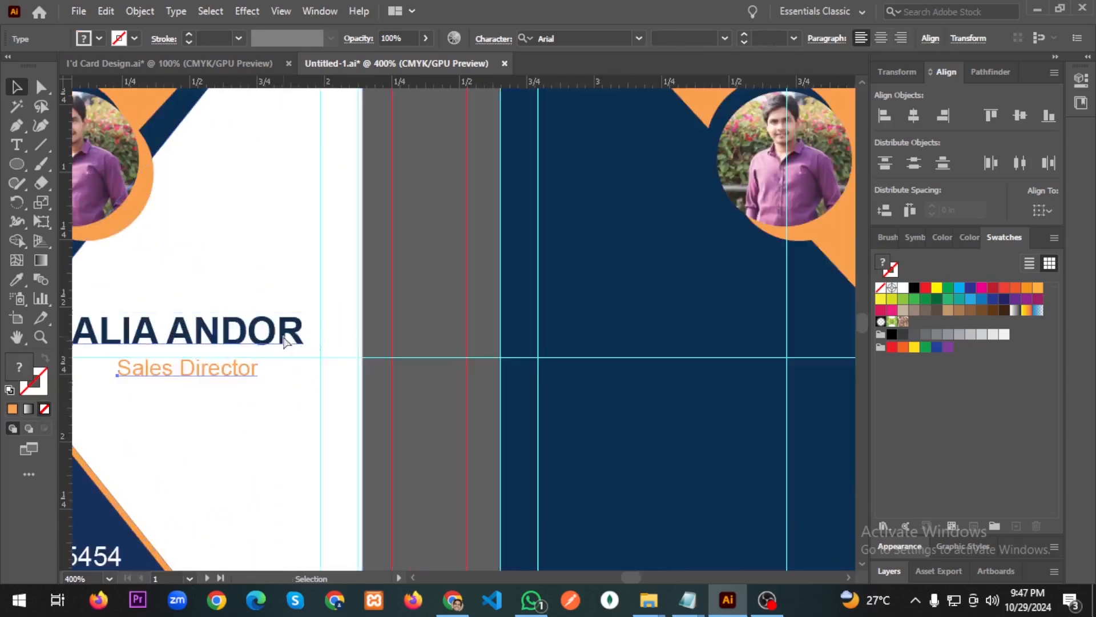
pyautogui.hotkey('ctrl', 'g')
pyautogui.keyDown('alt'); pyautogui.scroll(-3, 317, 379); pyautogui.keyUp('alt')
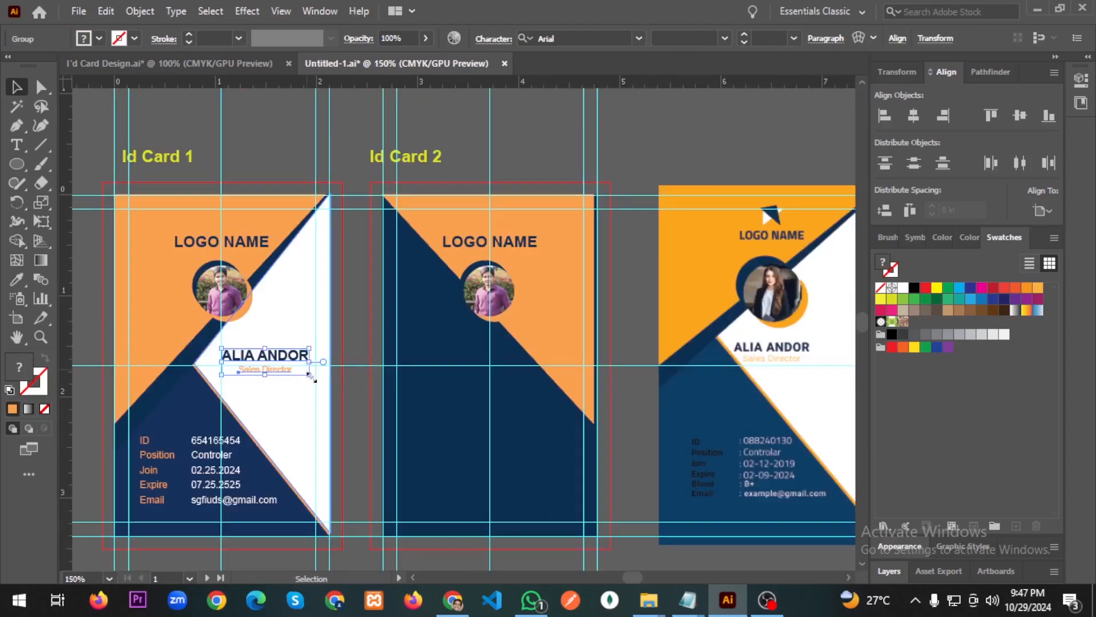
pyautogui.moveTo(457, 361); pyautogui.dragTo(517, 361)
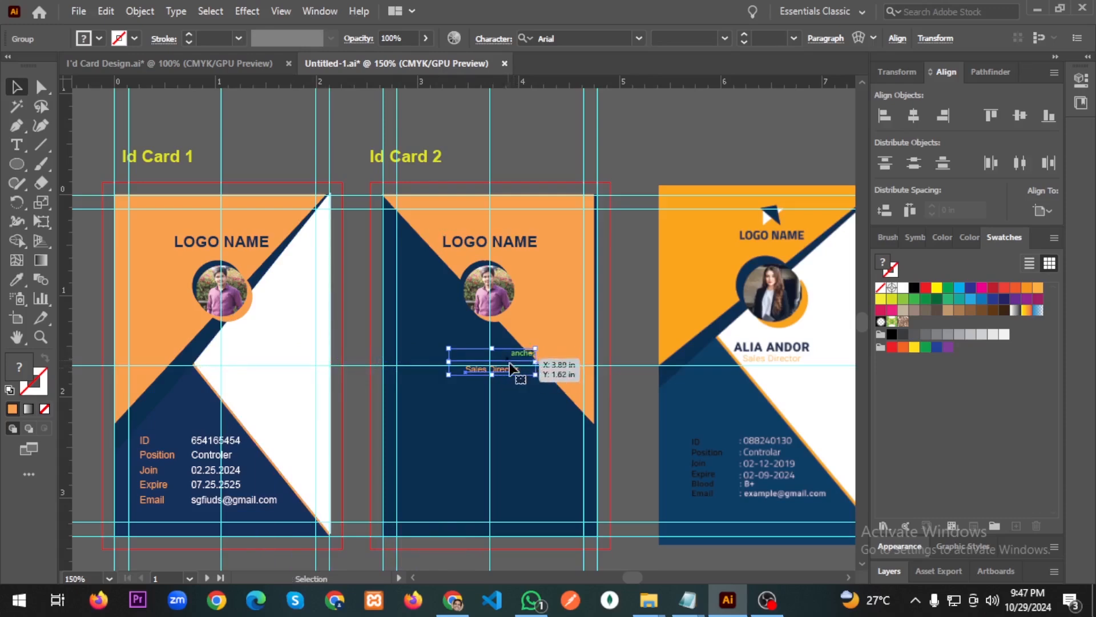
# Set the name and title text fill to white.
pyautogui.doubleClick(24, 371)
pyautogui.moveTo(512, 269); pyautogui.dragTo(328, 197)
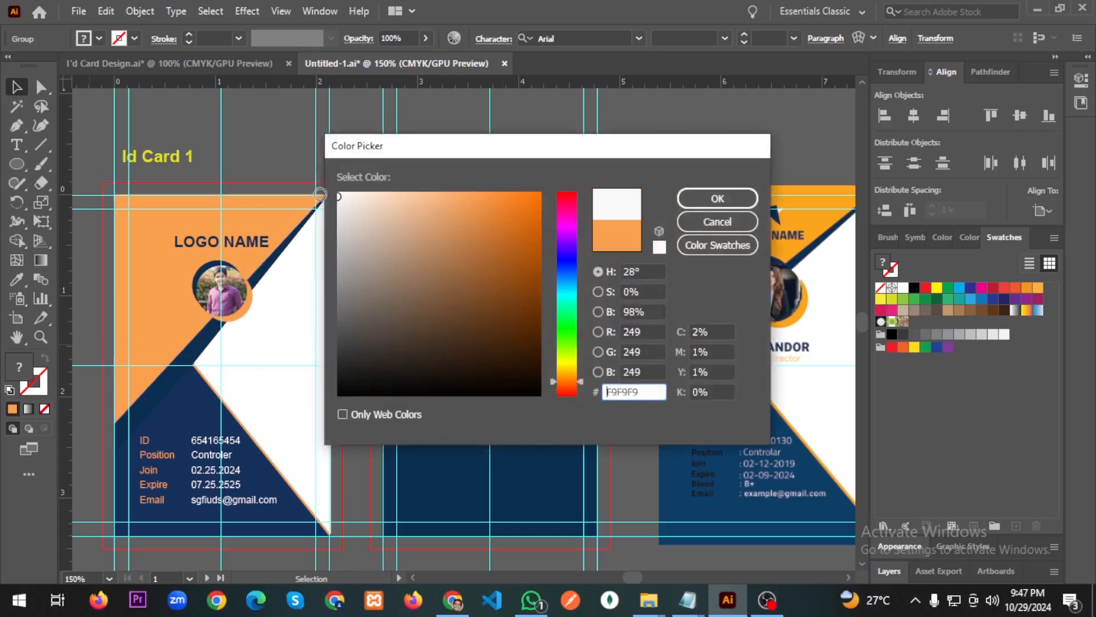
pyautogui.click(709, 199)
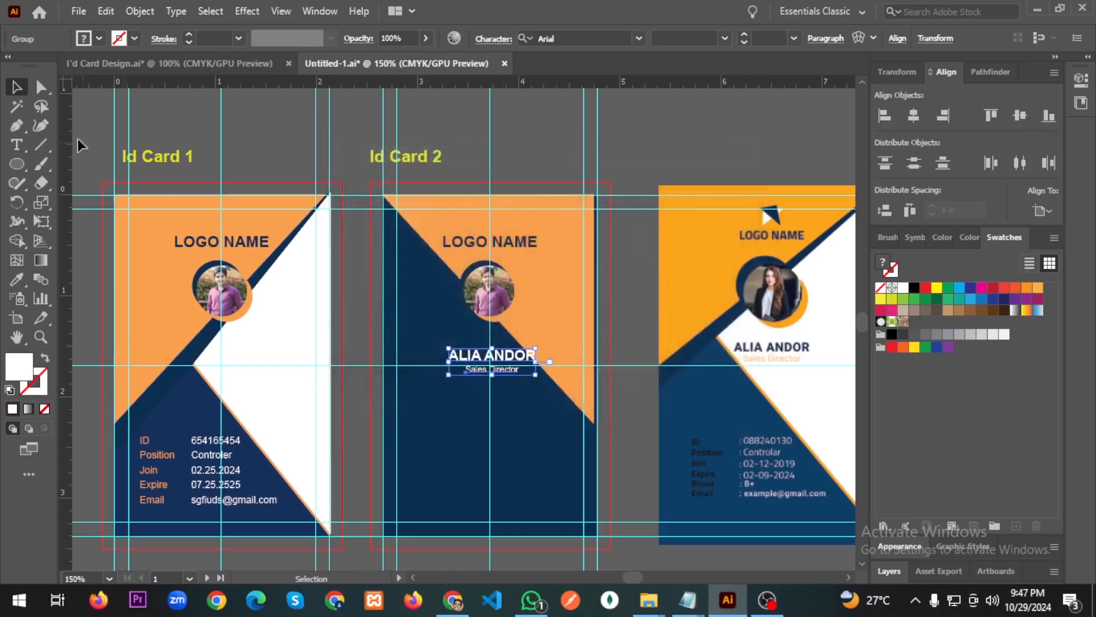
pyautogui.click(659, 126)
# Drag the name and title block slightly lower on Id Card 2.
pyautogui.scroll(2, 531, 360)
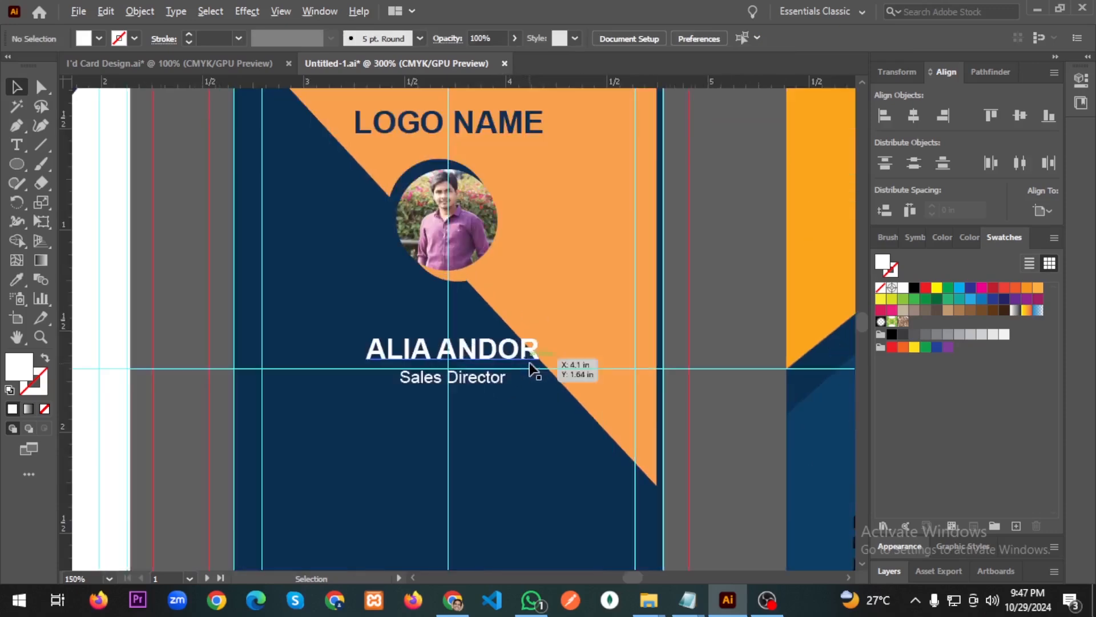
pyautogui.scroll(-1, 520, 391)
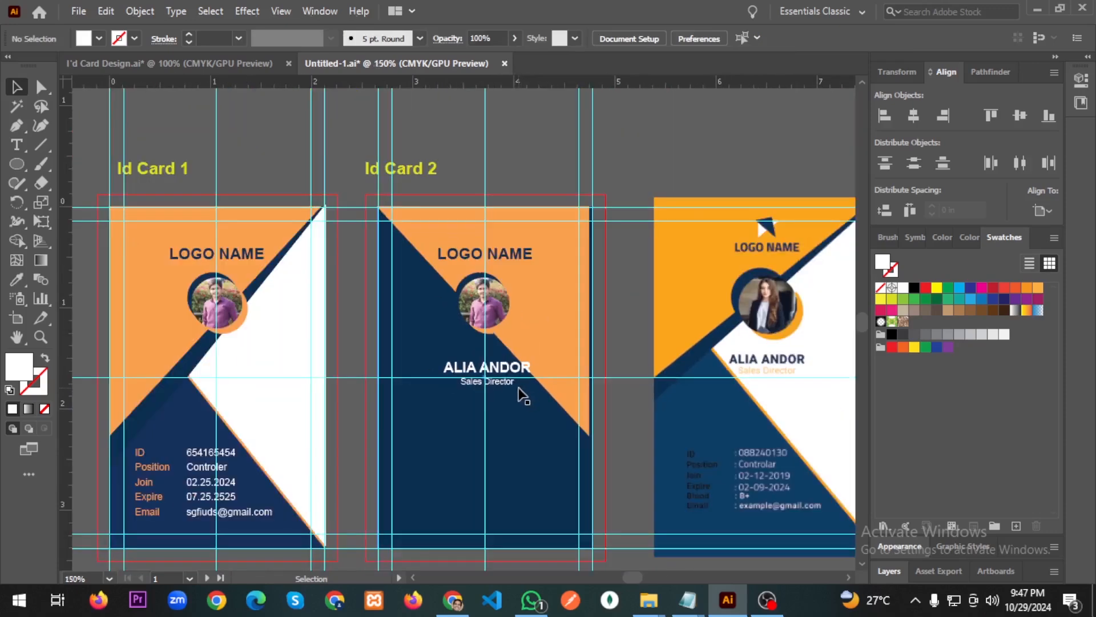
pyautogui.hscroll(4, 521, 394)
pyautogui.hscroll(-1, 515, 397)
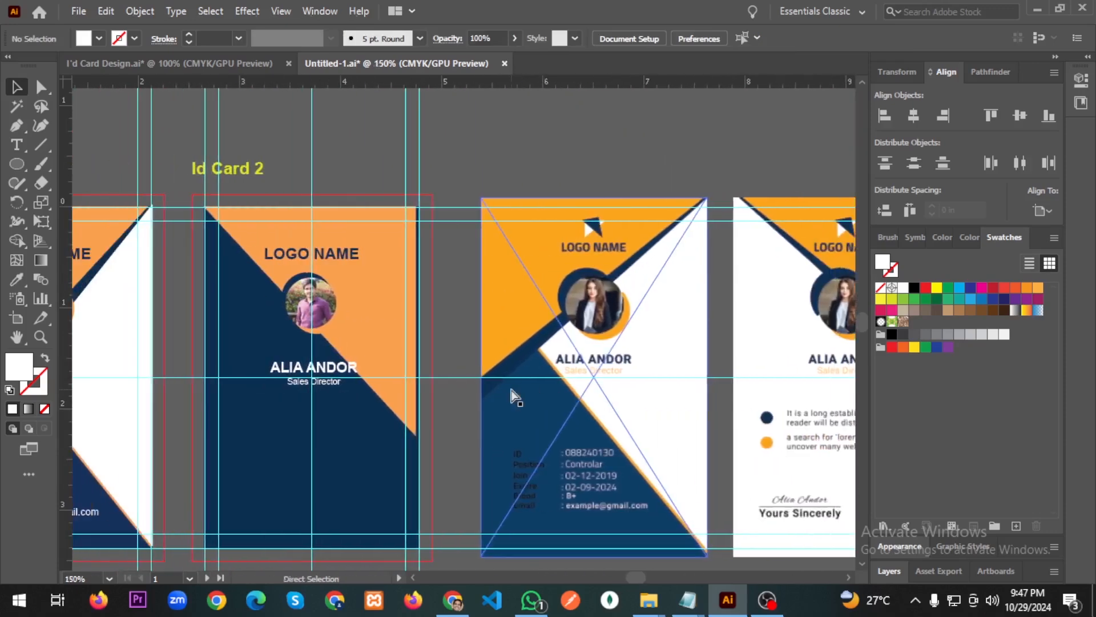
pyautogui.hscroll(-3, 509, 388)
pyautogui.hscroll(1, 480, 390)
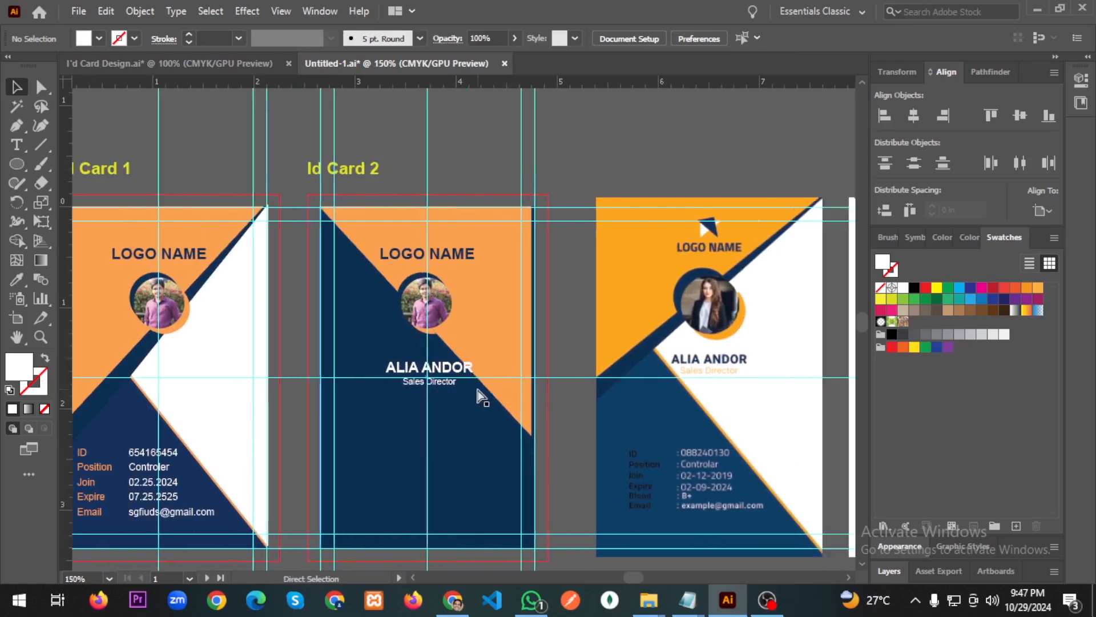
pyautogui.hscroll(2, 480, 394)
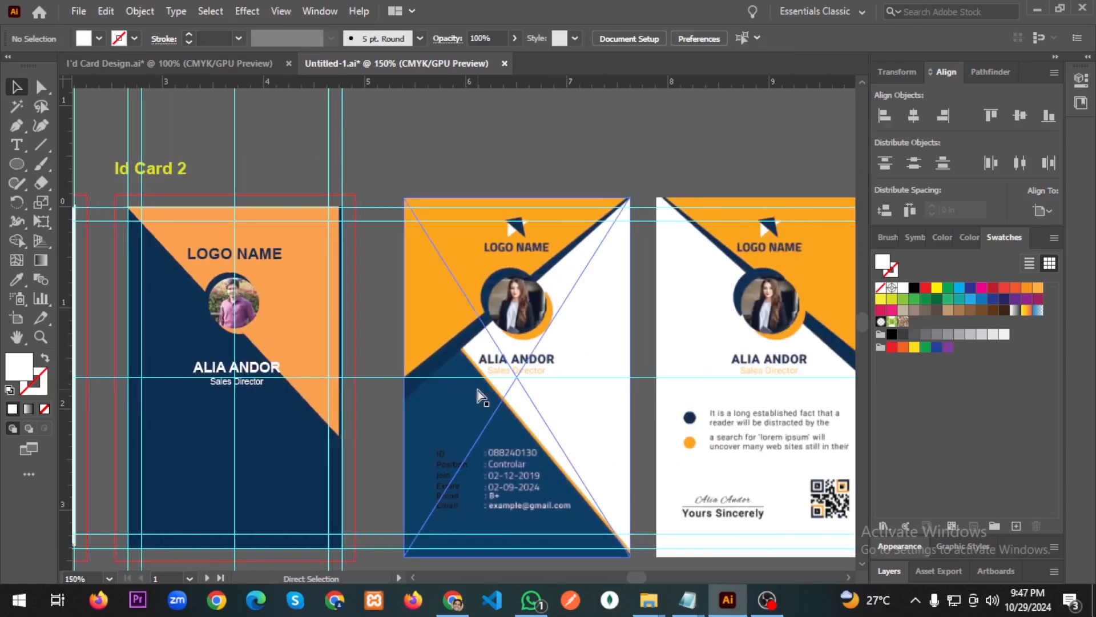
pyautogui.hscroll(-2, 477, 389)
pyautogui.moveTo(419, 382); pyautogui.dragTo(417, 400)
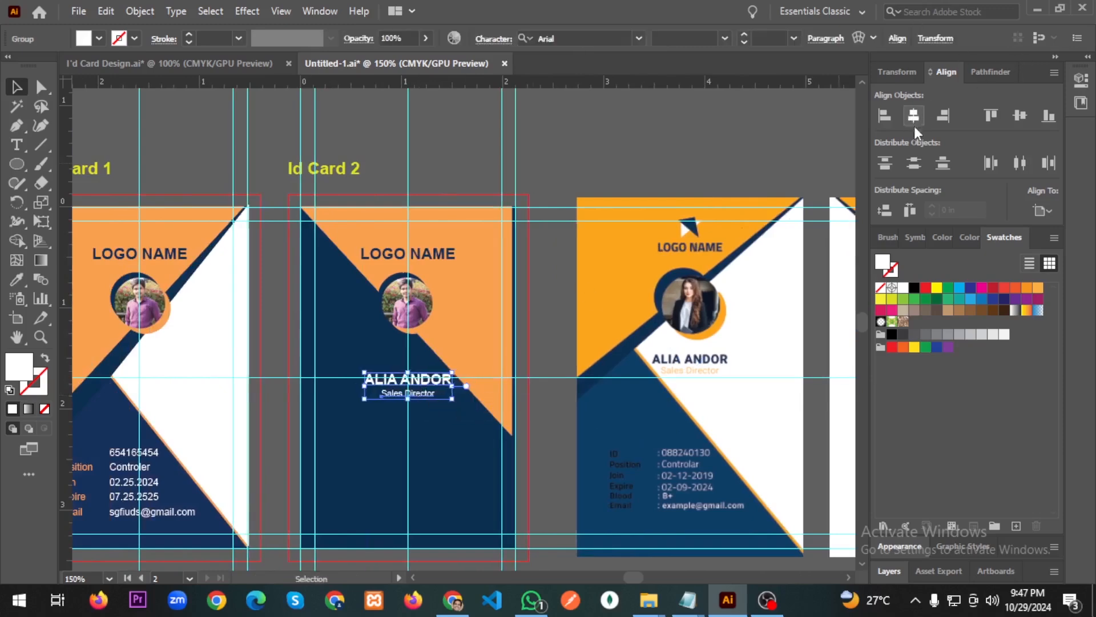
pyautogui.click(632, 140)
pyautogui.scroll(-1, 464, 436)
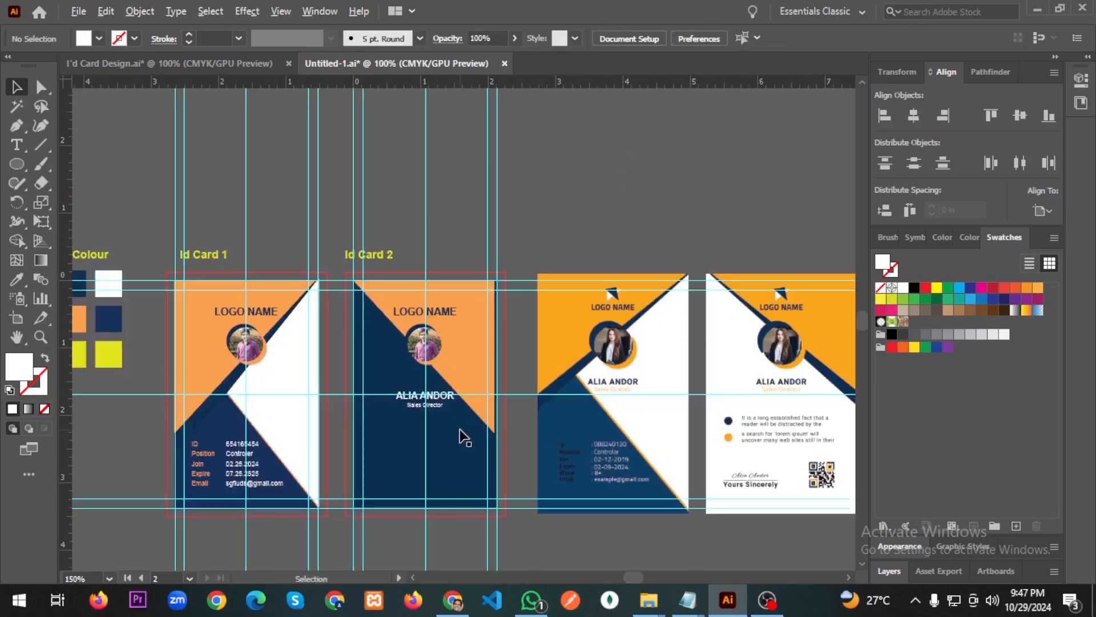
pyautogui.scroll(-1, 464, 437)
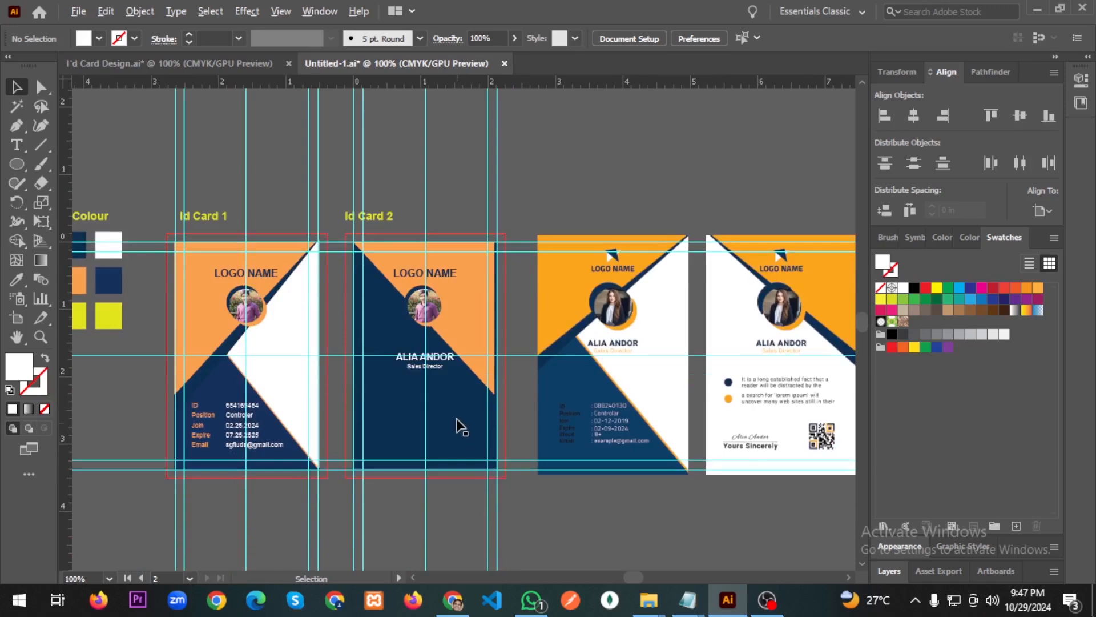
pyautogui.scroll(2, 457, 420)
pyautogui.click(420, 324)
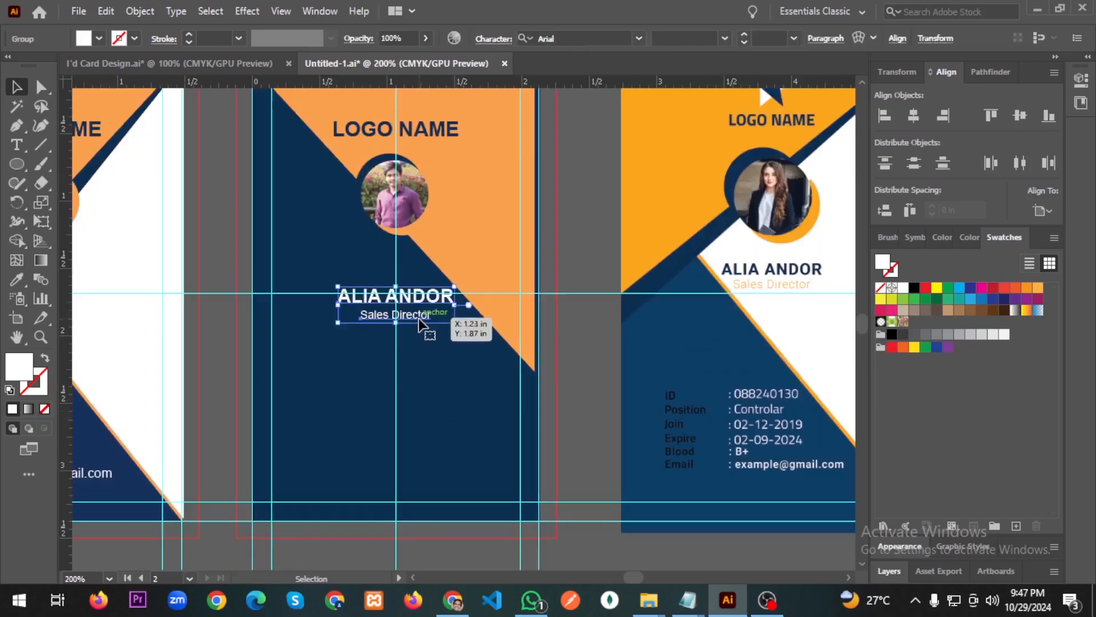
pyautogui.rightClick(419, 324)
pyautogui.click(491, 170)
pyautogui.rightClick(422, 298)
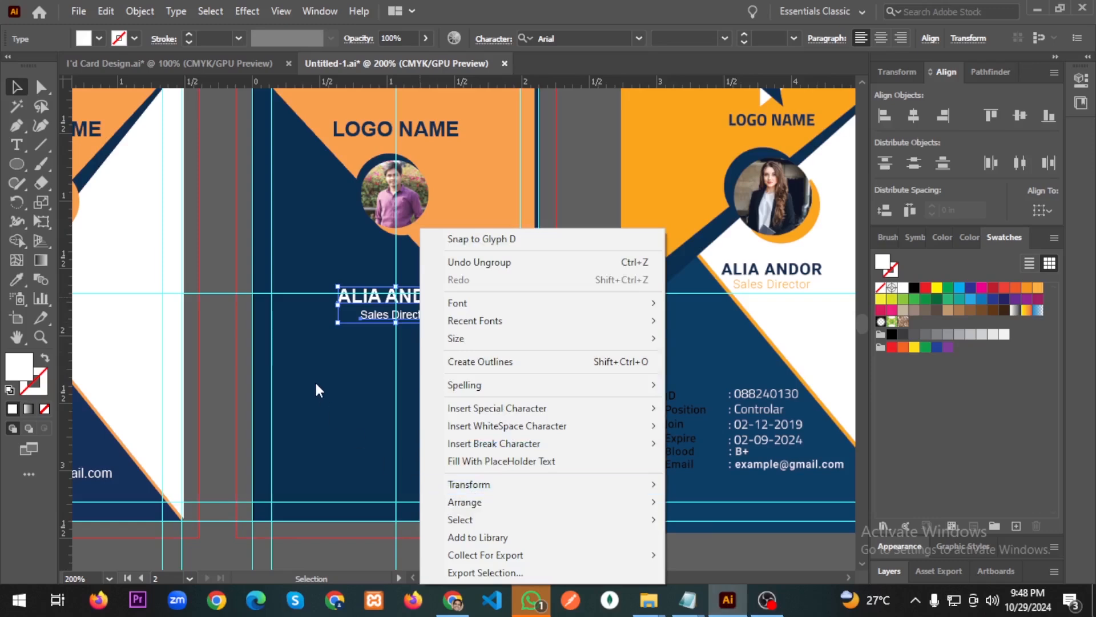
pyautogui.click(314, 380)
# Colour the Sales Director line orange by sampling the card's orange triangle.
pyautogui.click(424, 319)
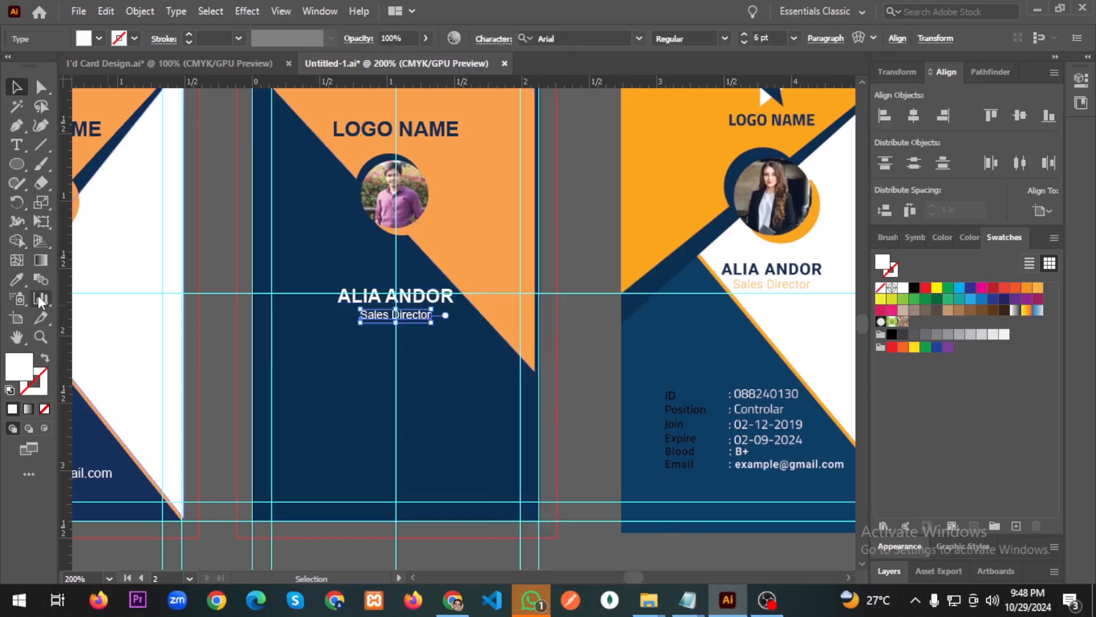
pyautogui.click(16, 279)
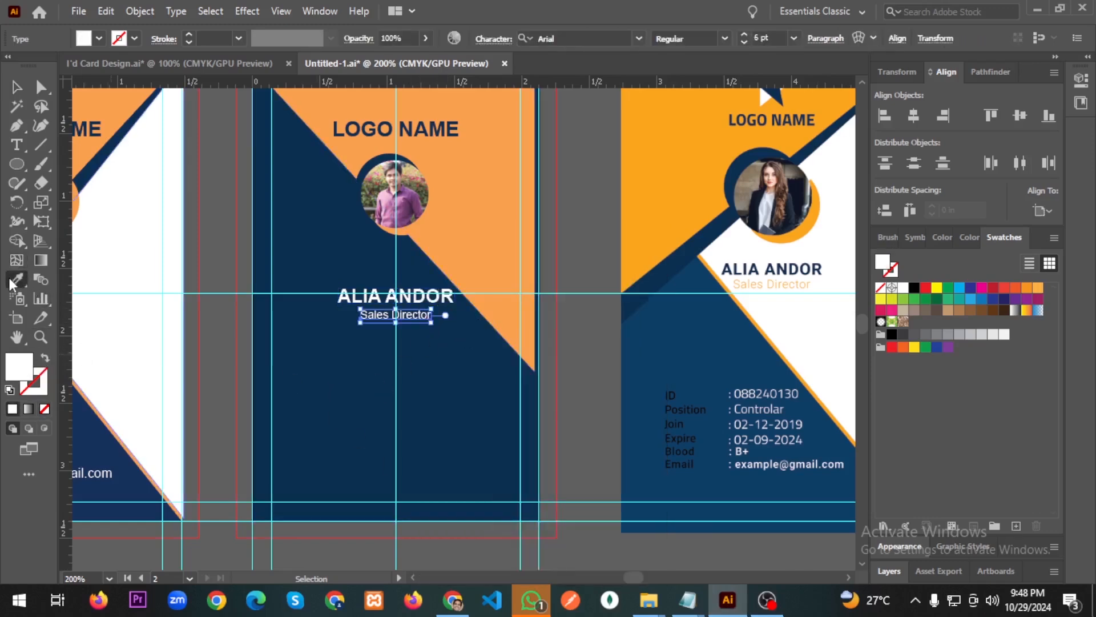
pyautogui.click(472, 183)
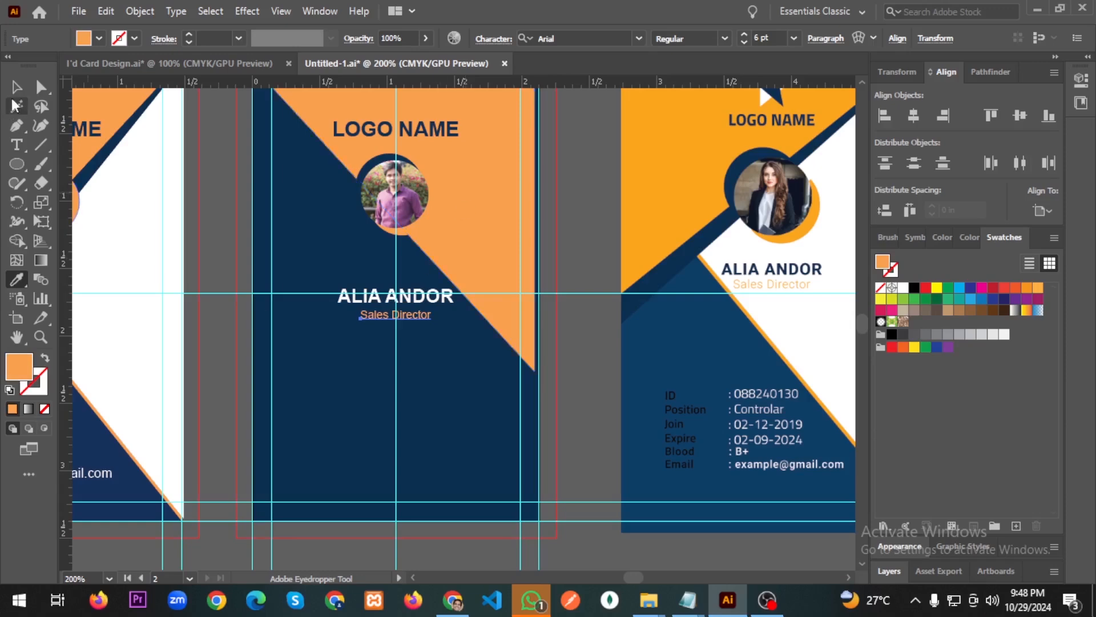
pyautogui.click(16, 87)
pyautogui.click(439, 375)
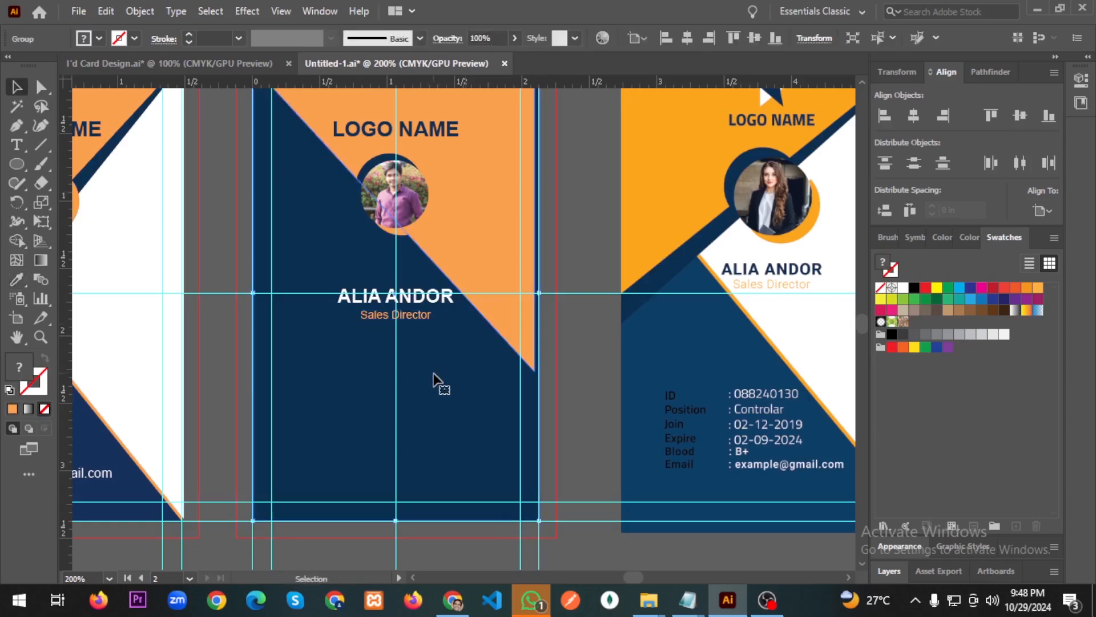
pyautogui.scroll(-1, 428, 381)
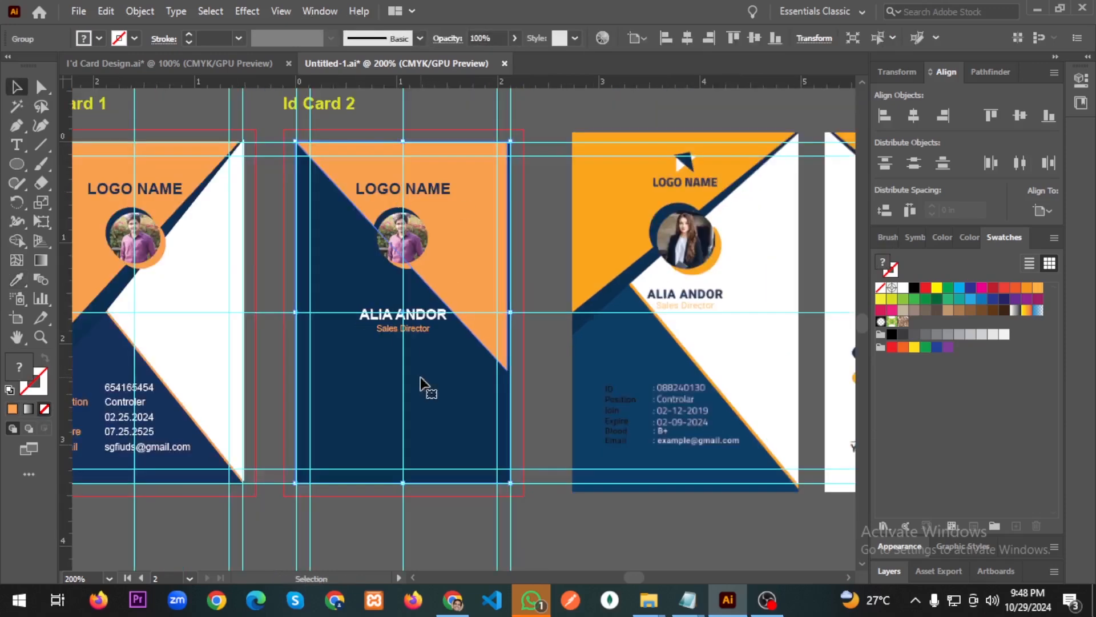
pyautogui.hscroll(3, 418, 372)
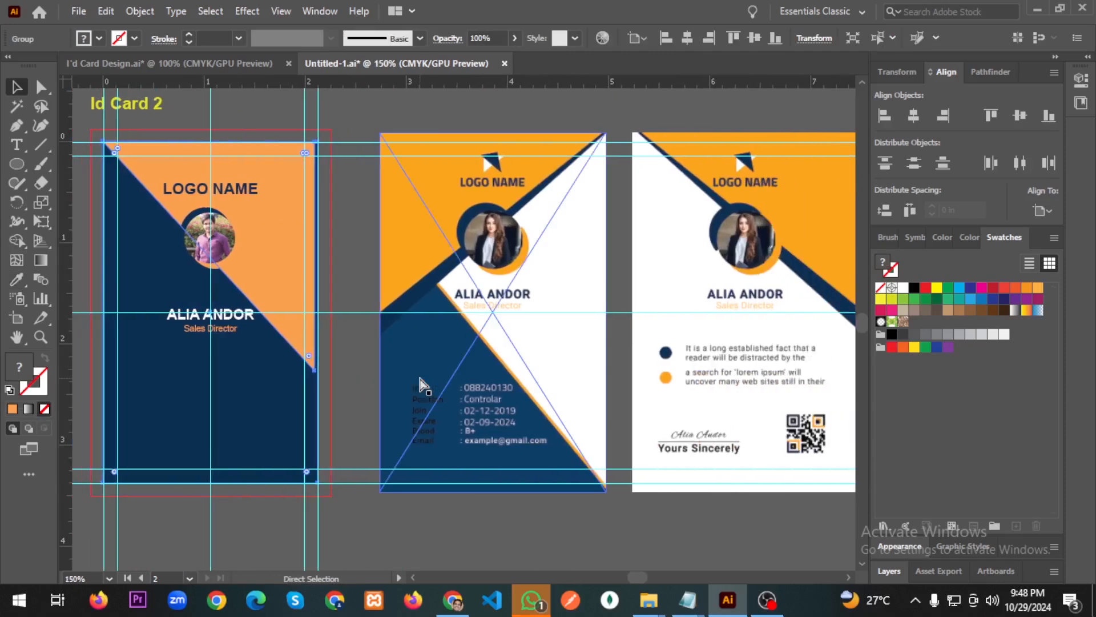
pyautogui.hscroll(2, 414, 382)
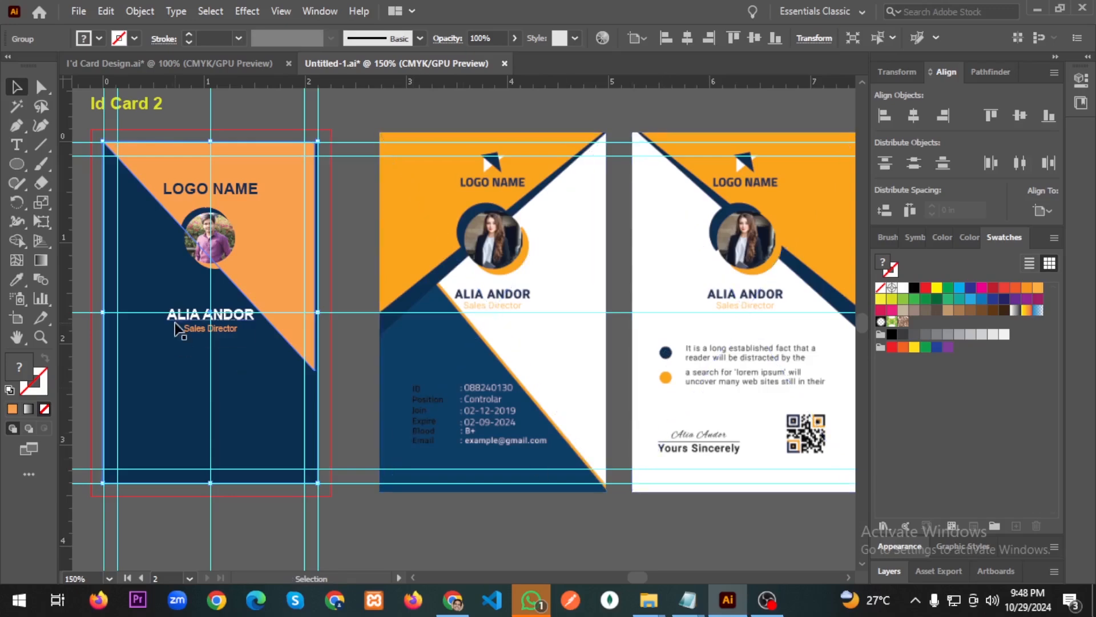
pyautogui.hscroll(-2, 194, 402)
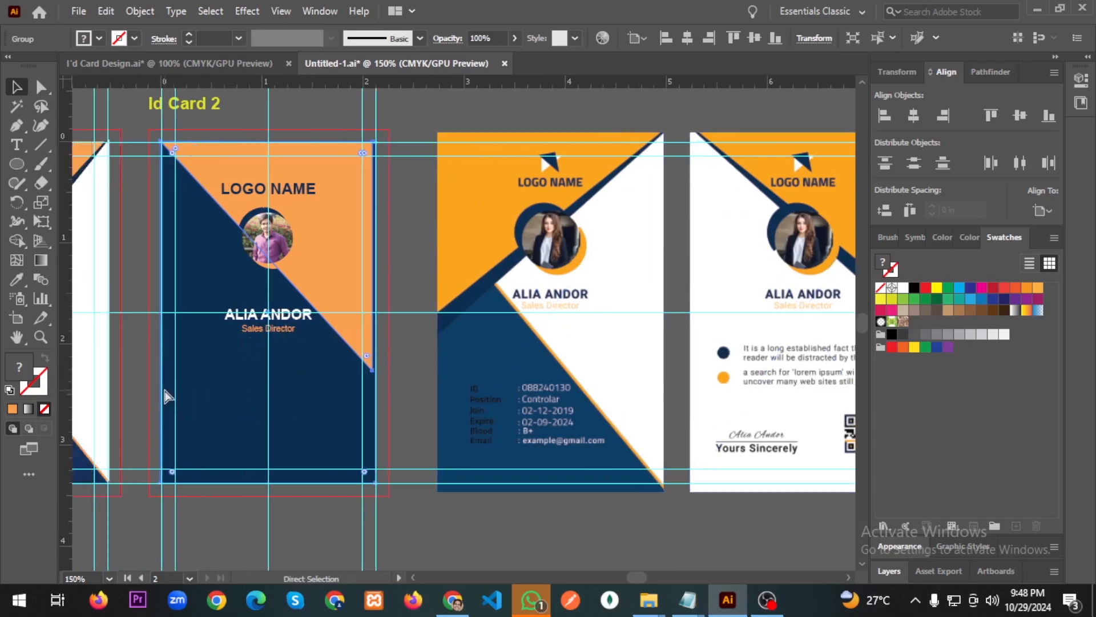
# Draw a 5-sided polygon on the lower area of Id Card 2.
pyautogui.click(18, 165)
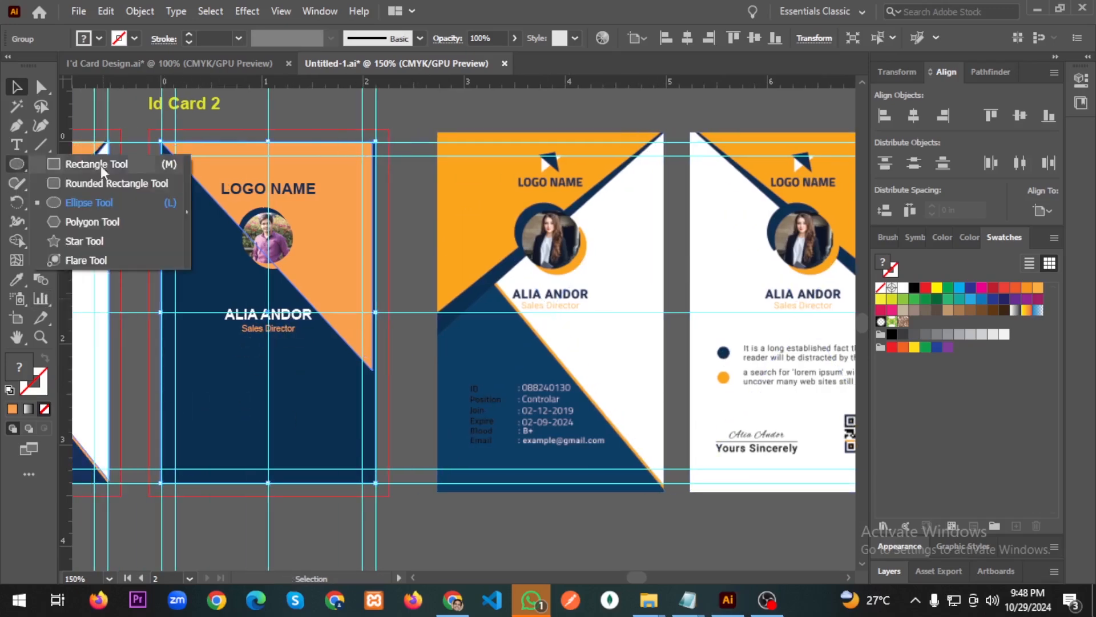
pyautogui.click(91, 222)
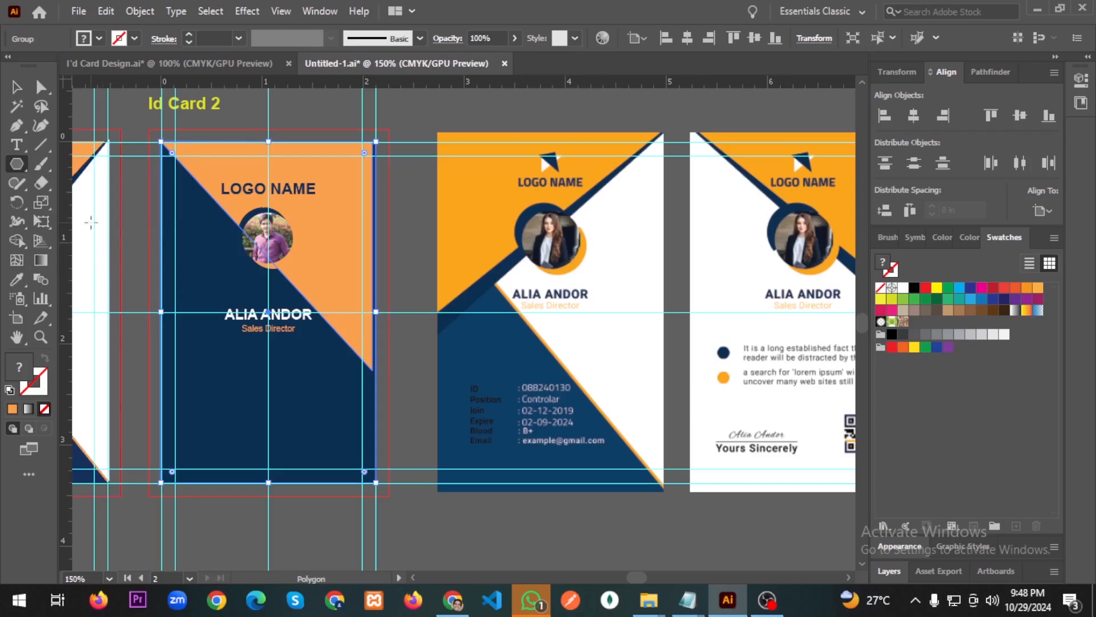
pyautogui.click(313, 388)
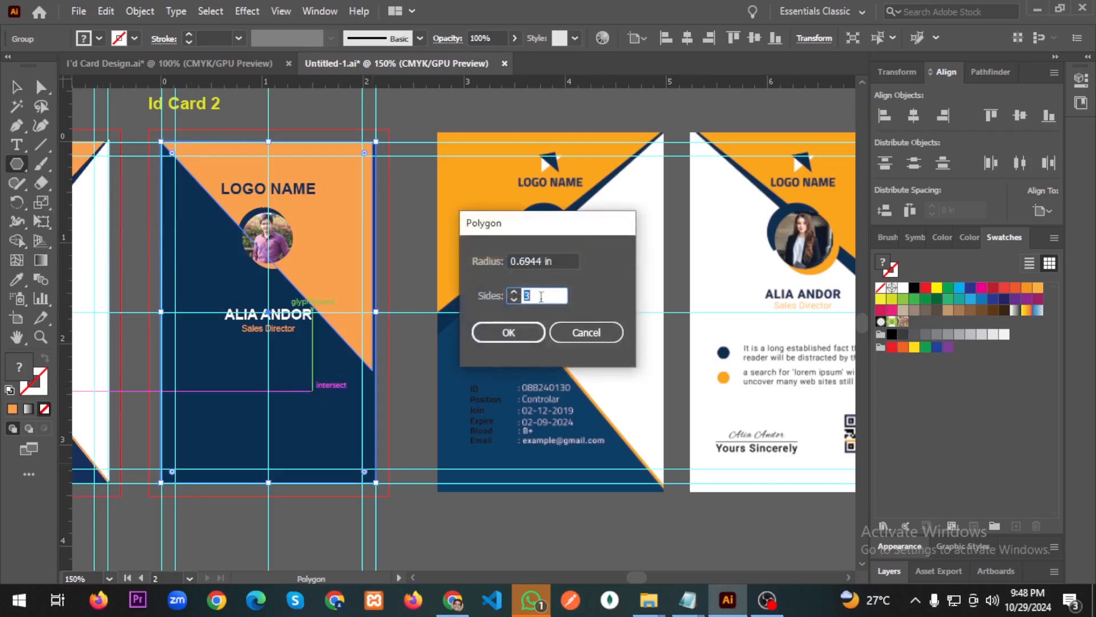
pyautogui.write('5')
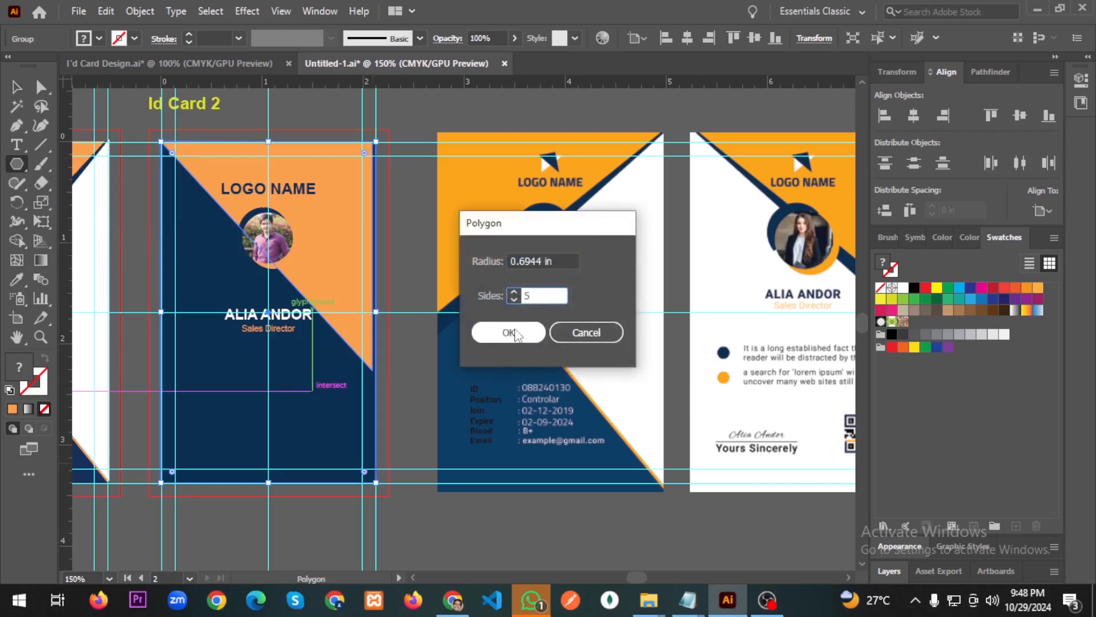
pyautogui.click(511, 333)
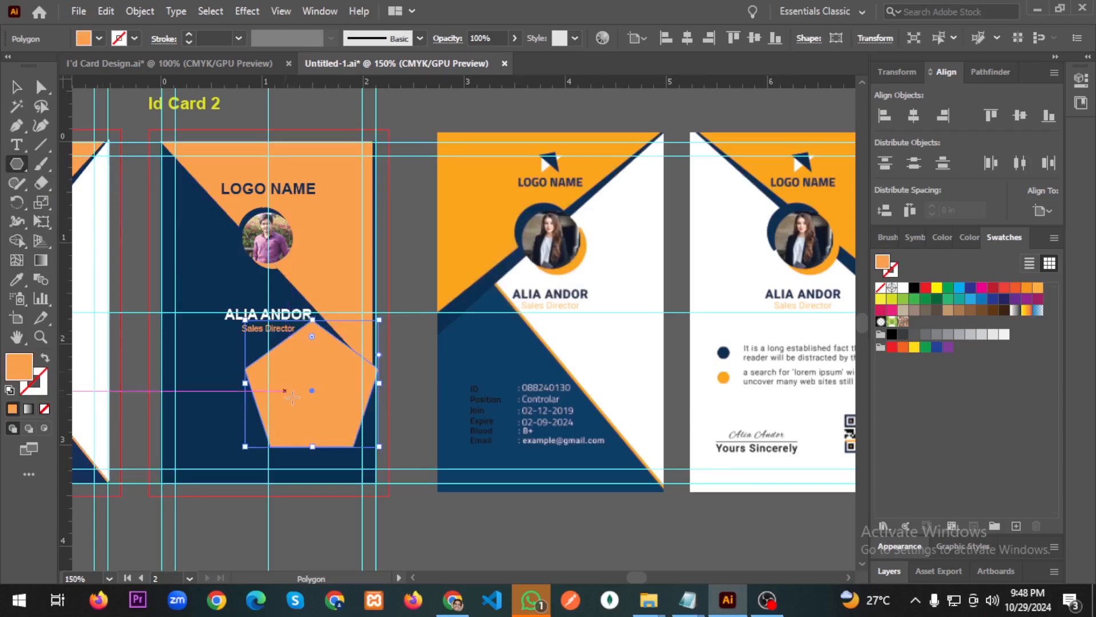
# Round the pentagon's corners with the live-corner widget and adjust its size.
pyautogui.click(12, 91)
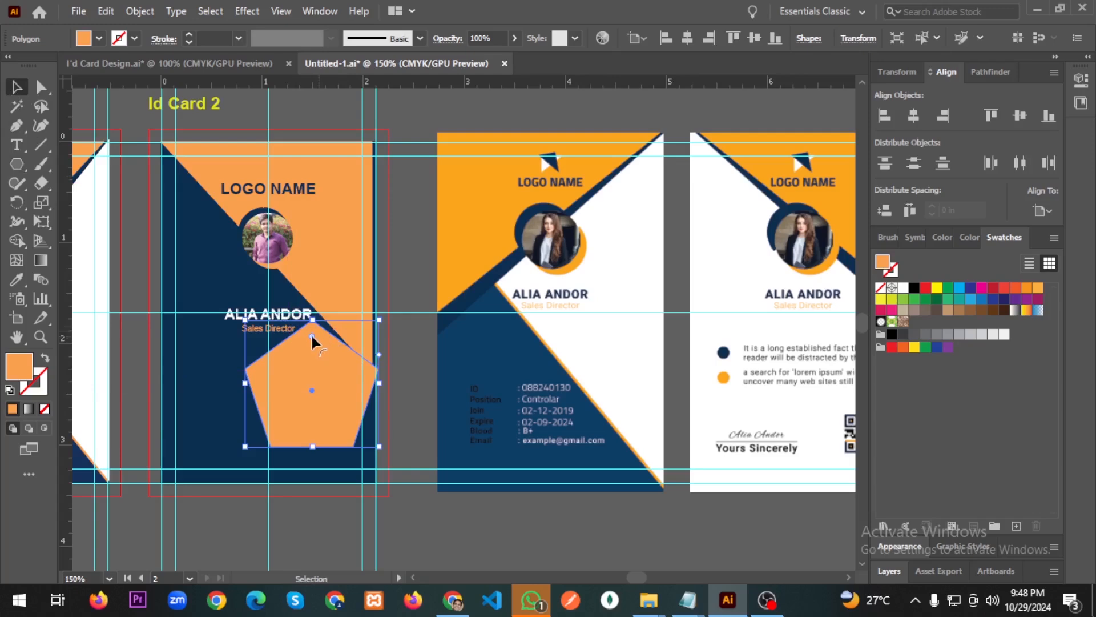
pyautogui.moveTo(312, 337); pyautogui.dragTo(309, 347)
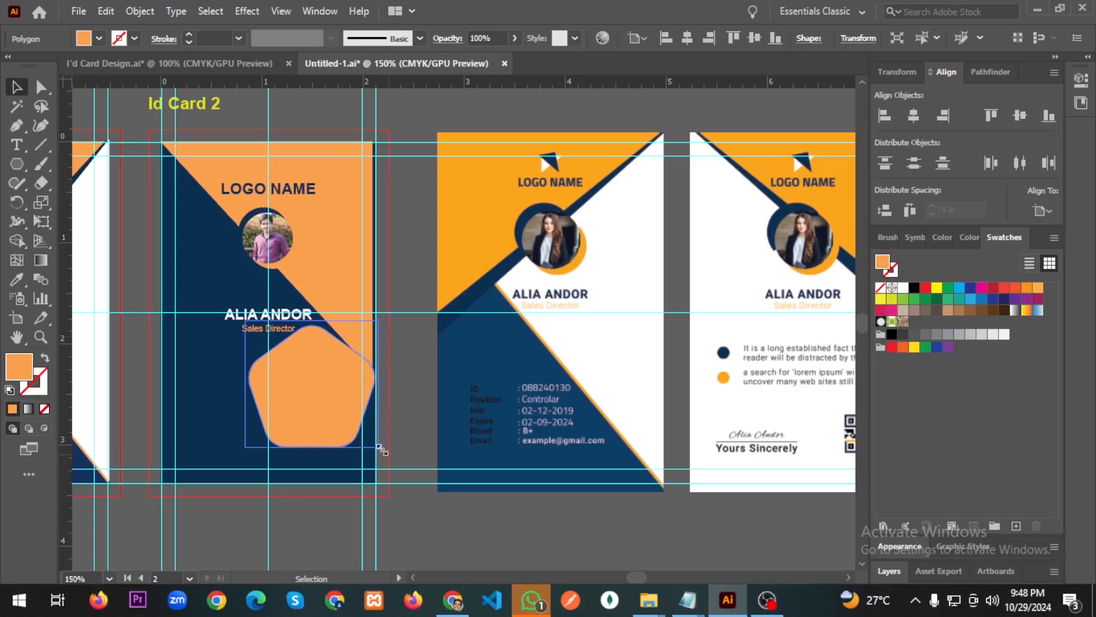
pyautogui.moveTo(381, 450)
pyautogui.mouseDown()
pyautogui.moveTo(334, 407)
pyautogui.moveTo(394, 460)
pyautogui.mouseUp()
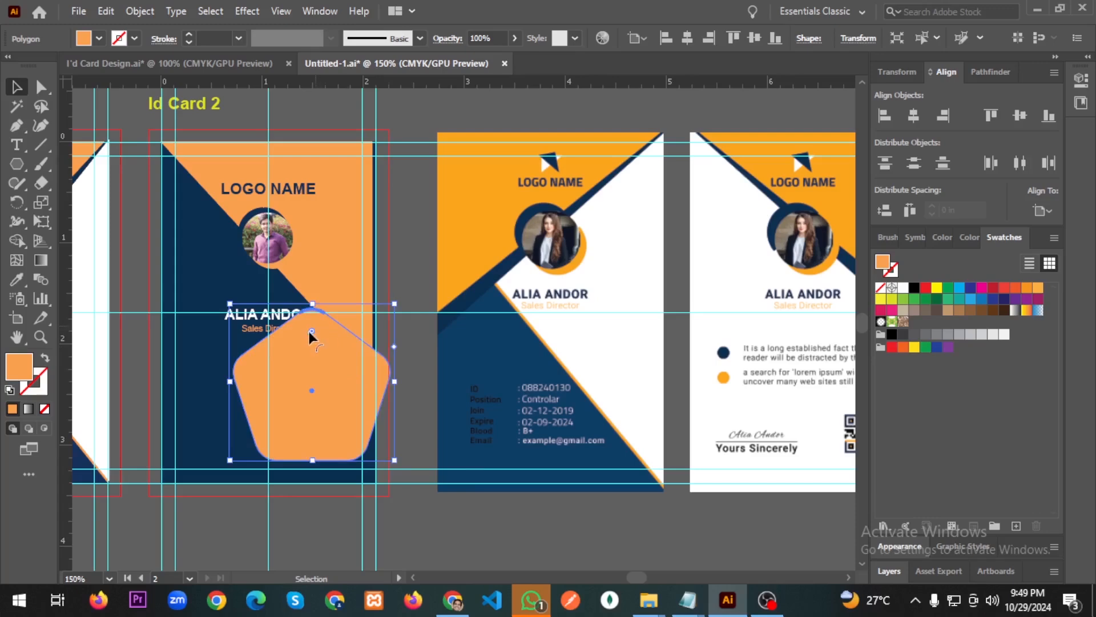
# Make the orange pentagon's corners sharp again and shrink it to a small icon.
pyautogui.moveTo(308, 328); pyautogui.dragTo(317, 262)
pyautogui.moveTo(396, 461); pyautogui.dragTo(323, 399)
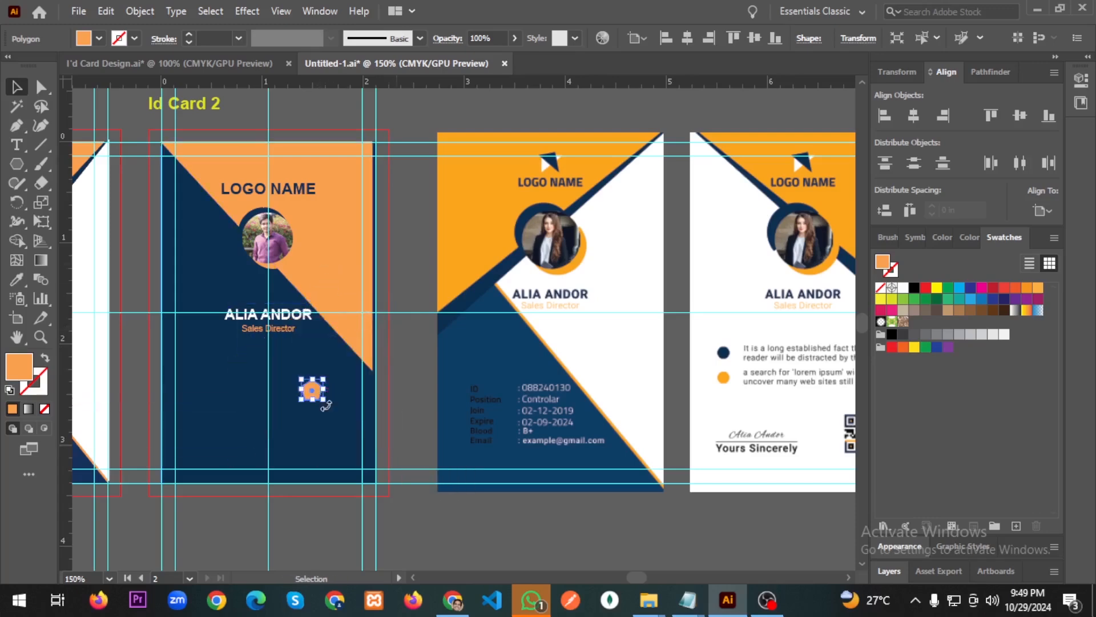
pyautogui.hscroll(-1, 298, 402)
pyautogui.scroll(3, 296, 416)
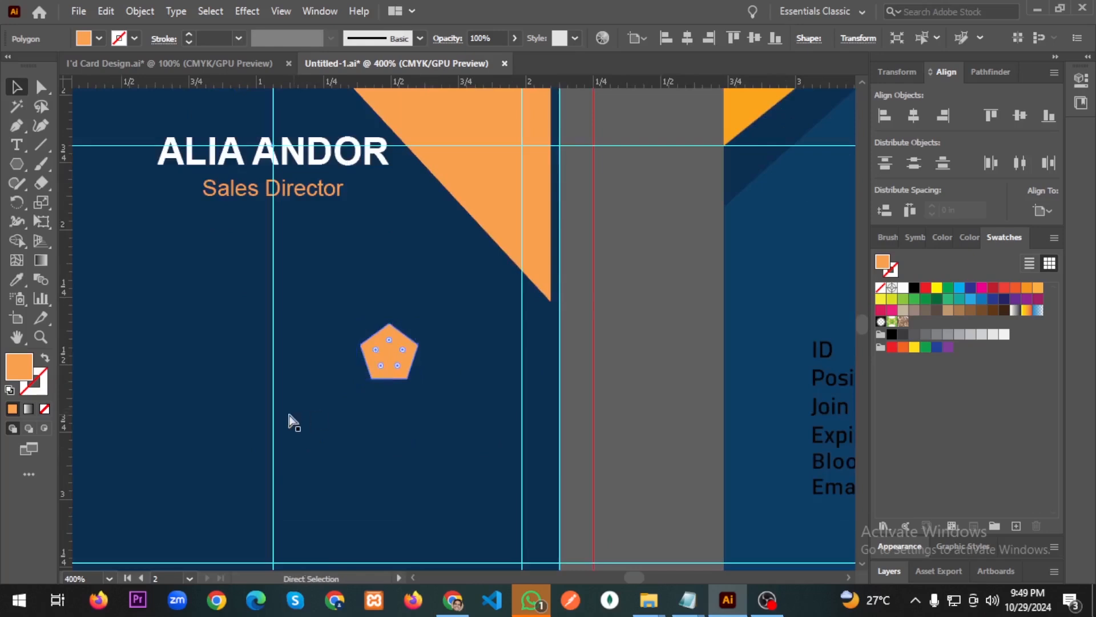
pyautogui.hscroll(-5, 291, 421)
# Move the small pentagon left and up, just below the Sales Director title.
pyautogui.moveTo(663, 363); pyautogui.dragTo(355, 351)
pyautogui.scroll(-6, 410, 363)
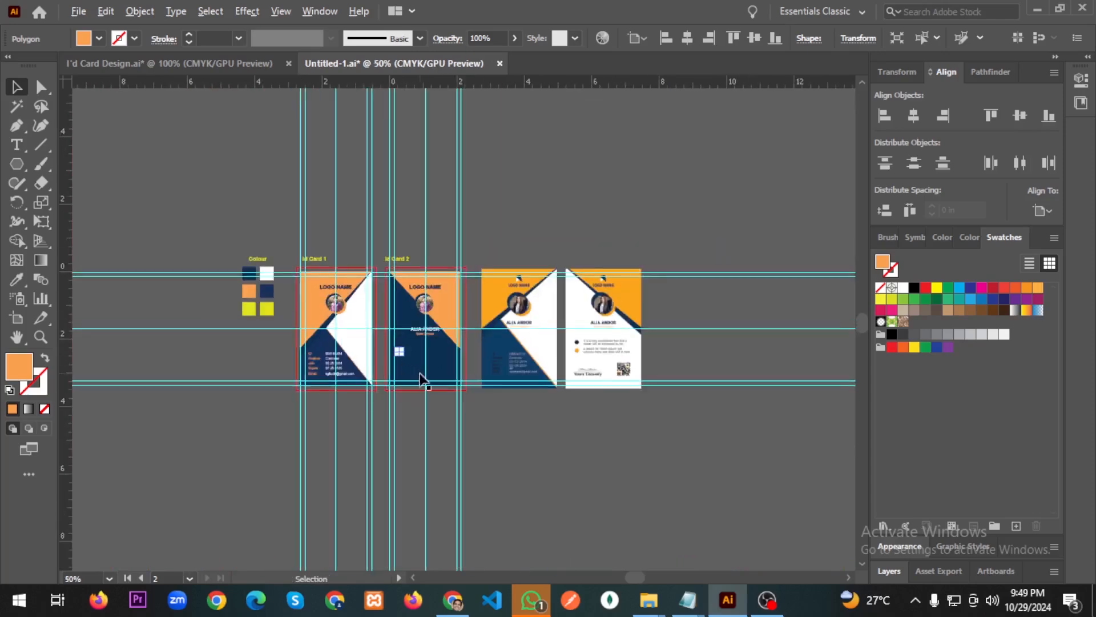
pyautogui.scroll(5, 399, 371)
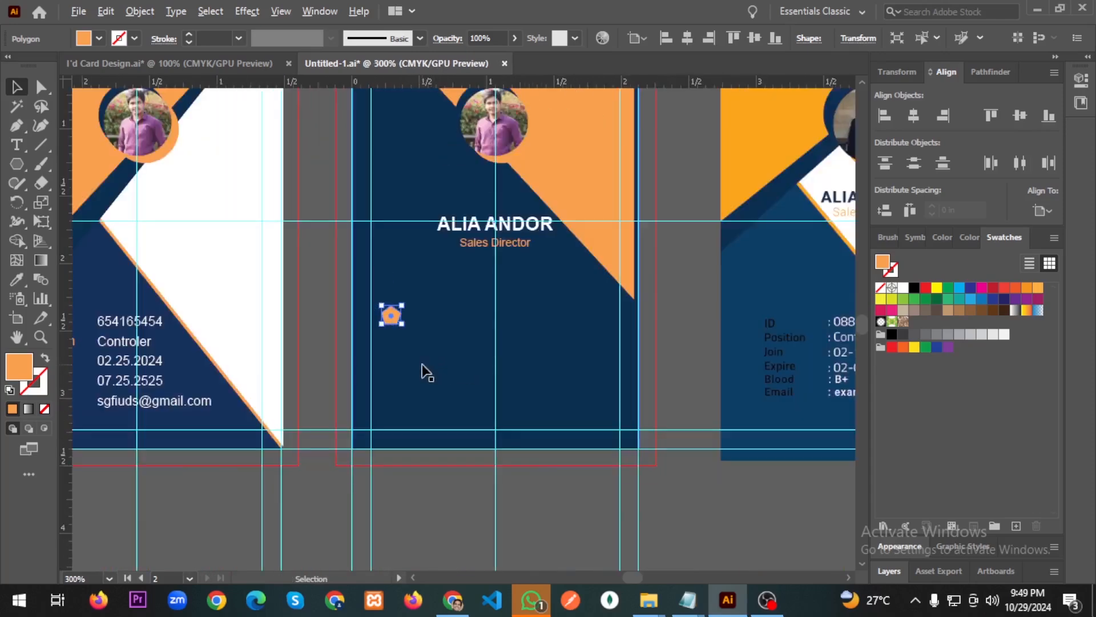
pyautogui.moveTo(391, 323); pyautogui.dragTo(392, 296)
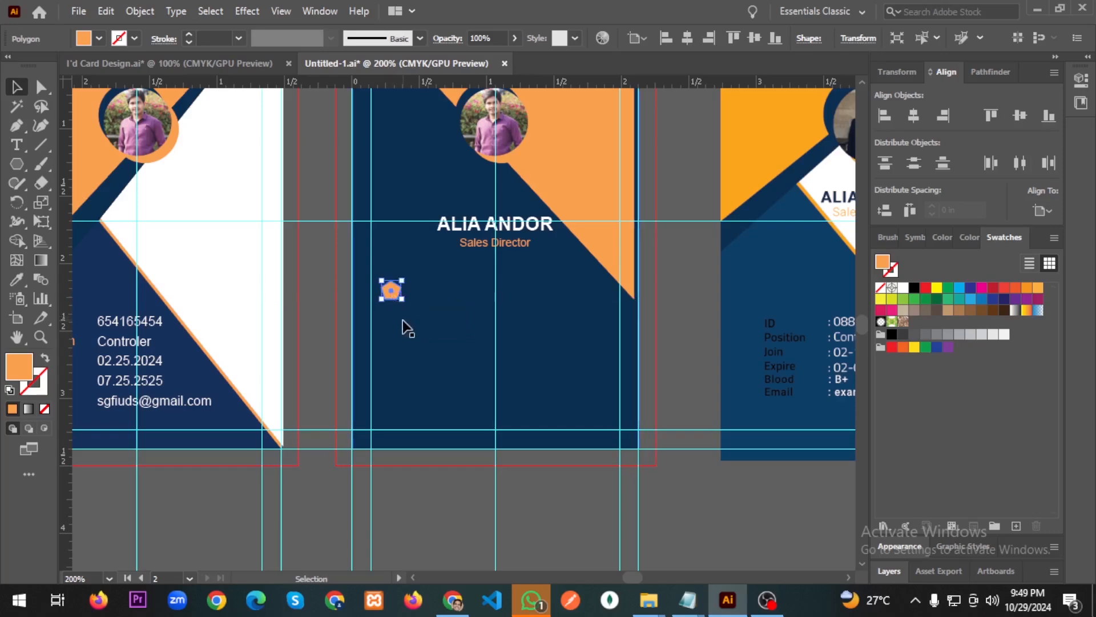
pyautogui.scroll(1, 391, 288)
pyautogui.scroll(6, 390, 289)
# Slightly round the small pentagon's corners and shrink it even smaller.
pyautogui.moveTo(419, 224); pyautogui.dragTo(419, 255)
pyautogui.click(612, 381)
pyautogui.scroll(-6, 561, 409)
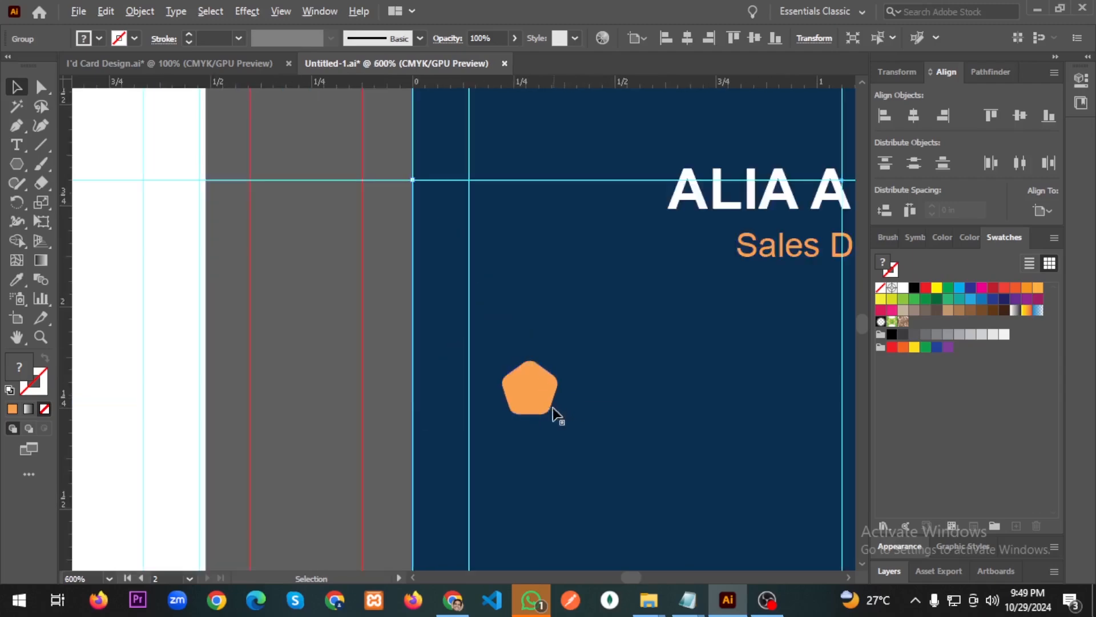
pyautogui.scroll(-2, 545, 406)
pyautogui.hscroll(4, 560, 443)
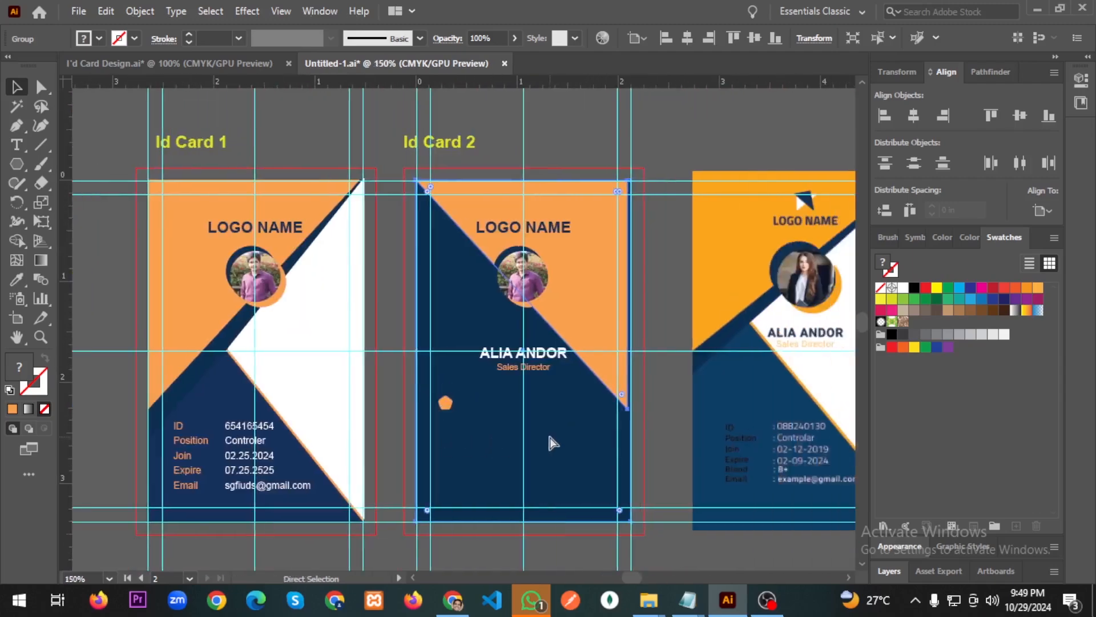
pyautogui.hscroll(2, 456, 452)
pyautogui.scroll(8, 278, 427)
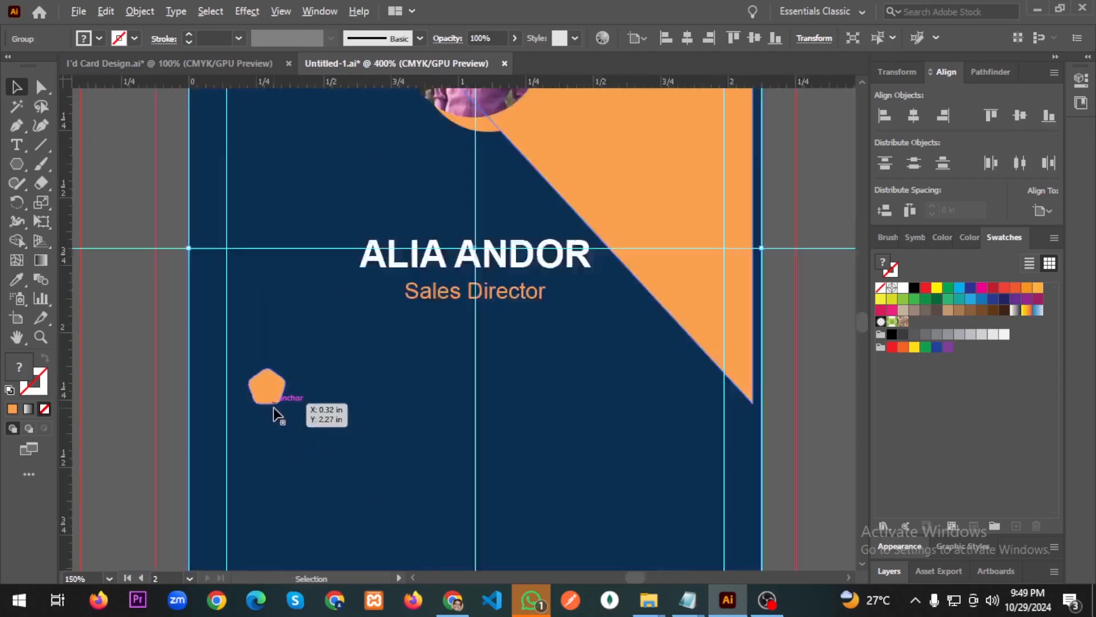
pyautogui.click(258, 346)
pyautogui.moveTo(306, 349); pyautogui.dragTo(292, 341)
pyautogui.click(402, 350)
# Rotate the small orange pentagon by about 45 degrees.
pyautogui.scroll(-4, 393, 366)
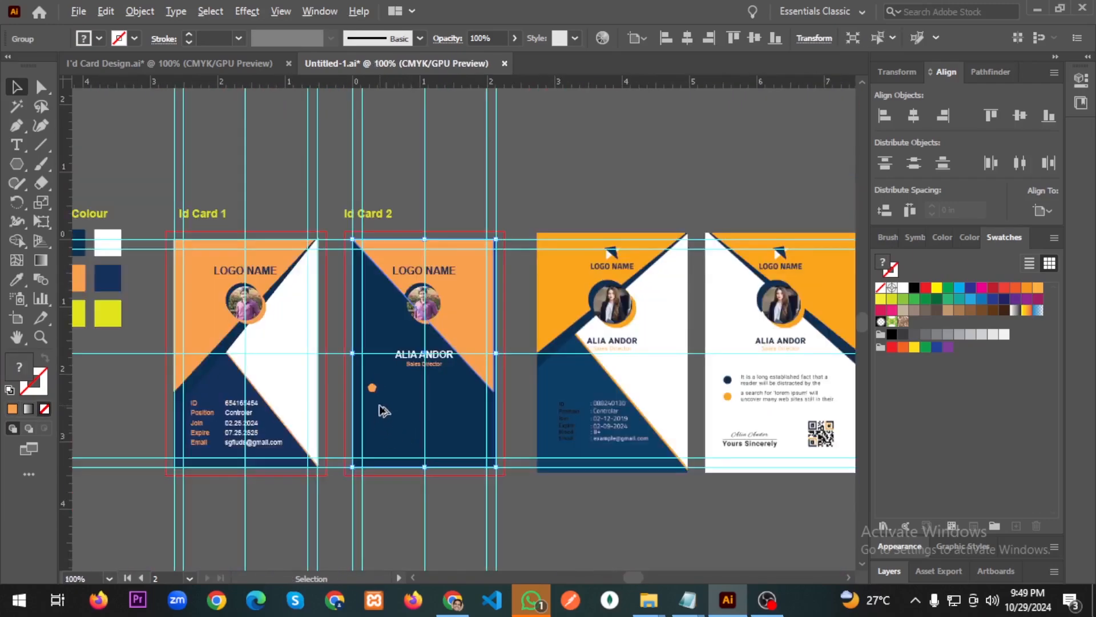
pyautogui.scroll(7, 386, 408)
pyautogui.click(372, 387)
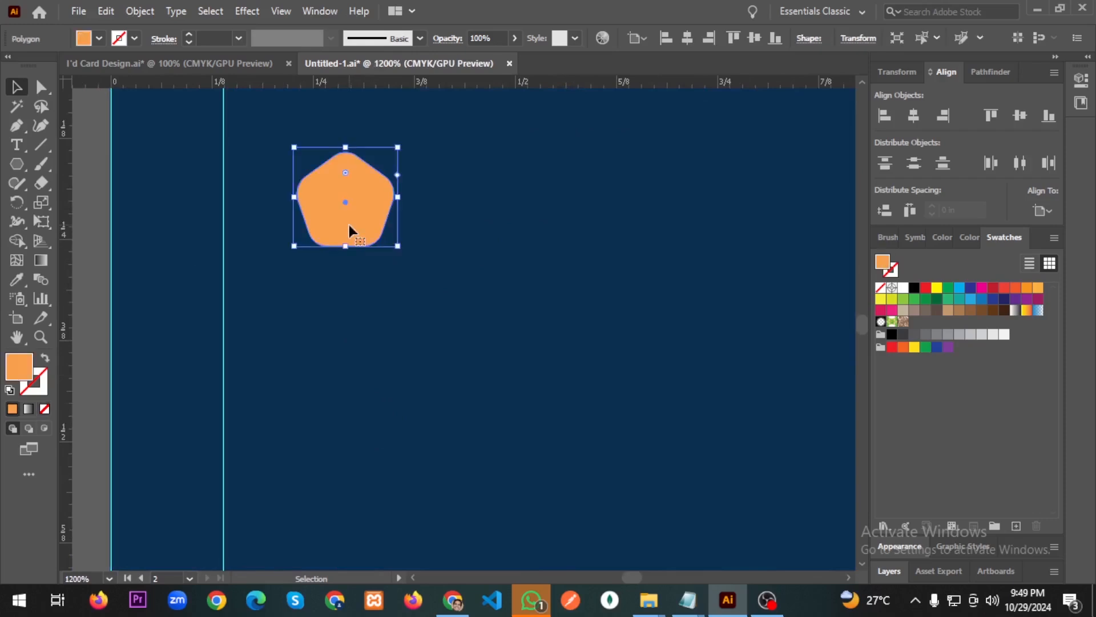
pyautogui.moveTo(405, 248); pyautogui.dragTo(448, 189)
pyautogui.click(448, 346)
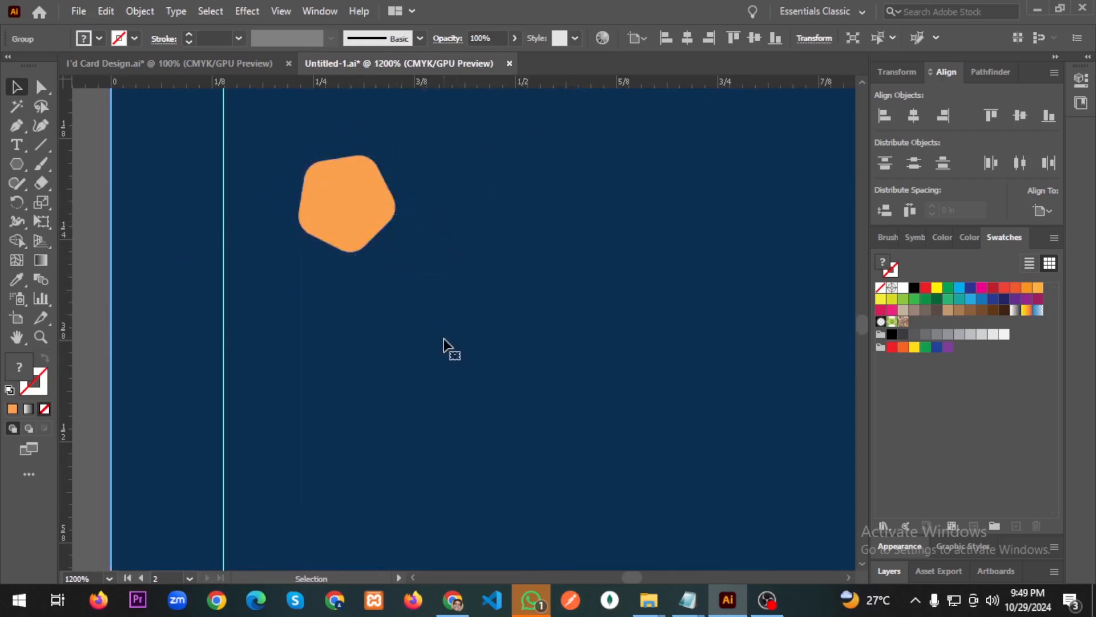
# Copy the pentagon straight down and nudge the copy up close below the original.
pyautogui.scroll(-2, 445, 342)
pyautogui.moveTo(420, 268); pyautogui.dragTo(409, 479)
pyautogui.scroll(-4, 516, 350)
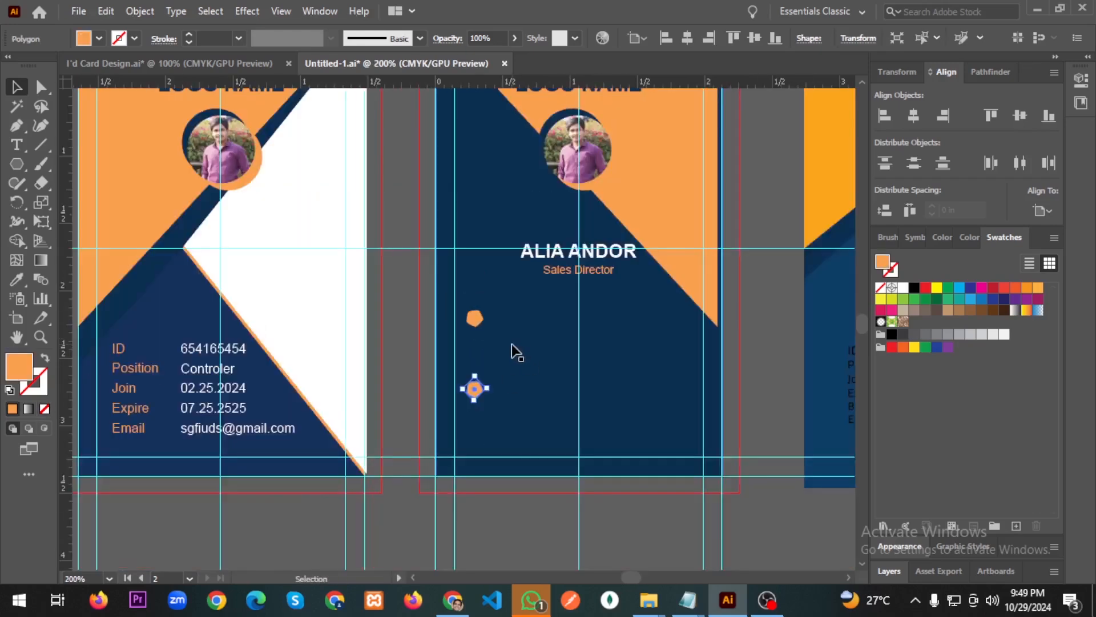
pyautogui.moveTo(474, 392); pyautogui.dragTo(474, 369)
pyautogui.click(582, 384)
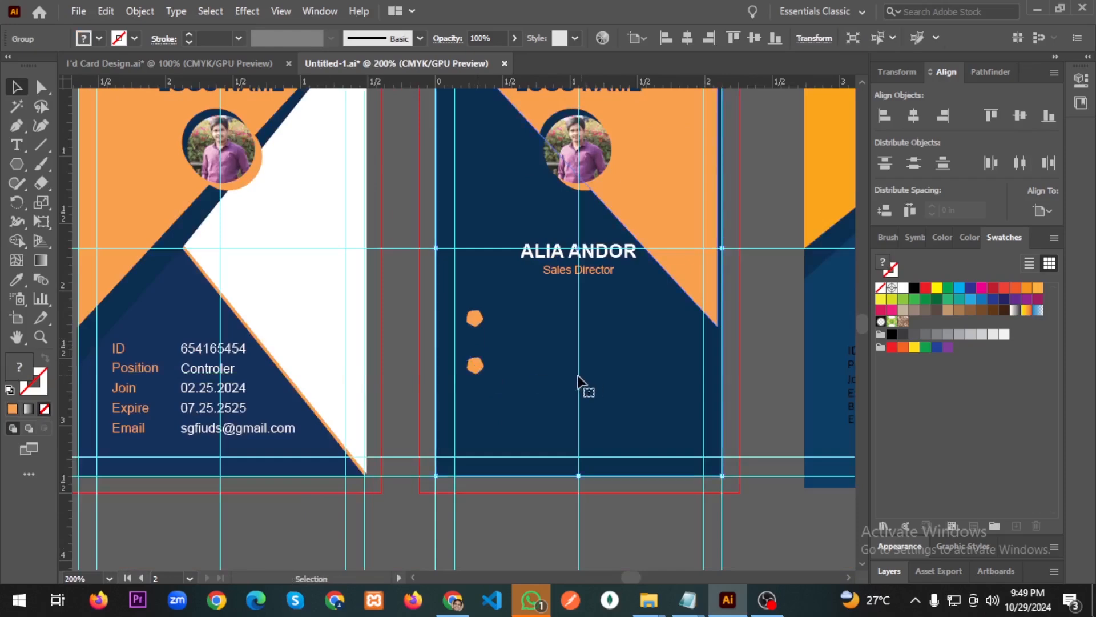
pyautogui.scroll(-1, 494, 394)
pyautogui.hscroll(6, 502, 389)
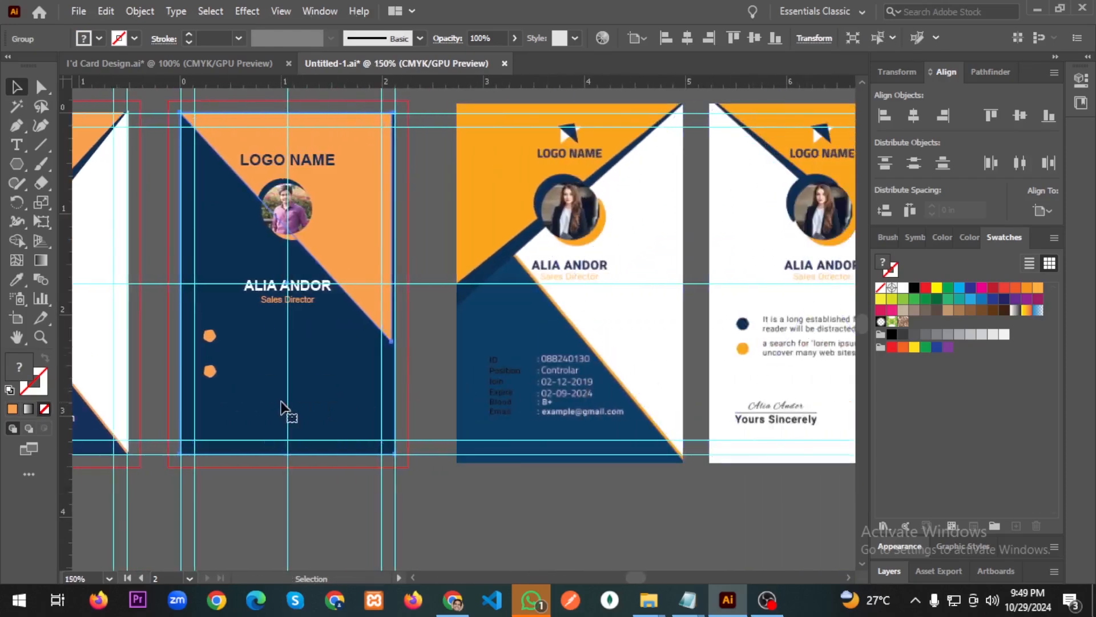
pyautogui.click(215, 338)
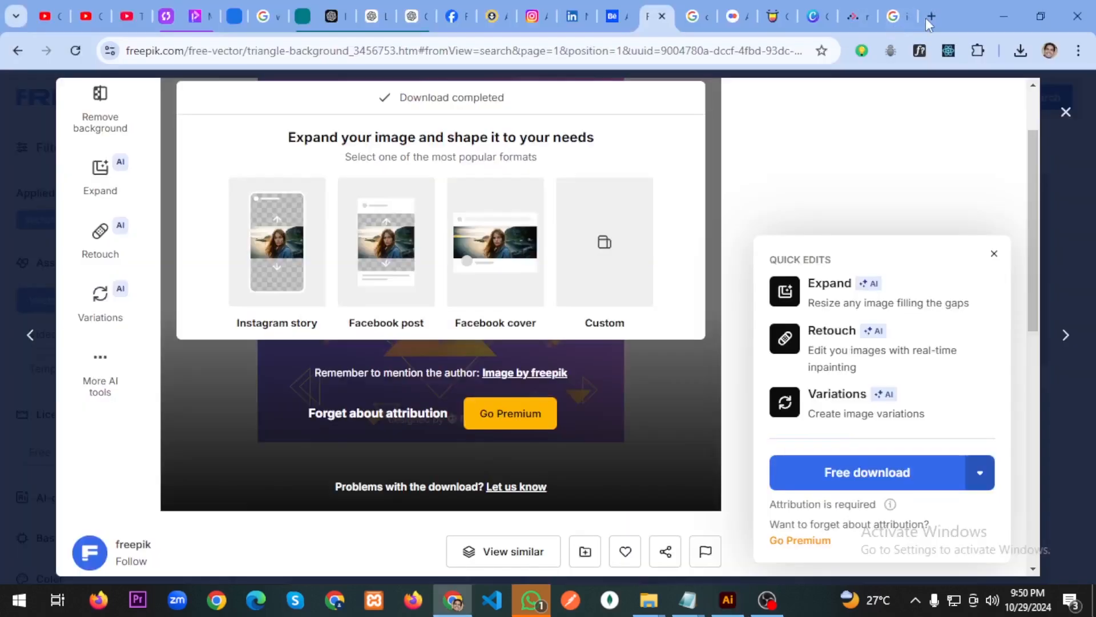
# Search 'lorem ipsum' in a new Chrome tab and select the first 'Why do we use it?' sentence on lipsum.com.
pyautogui.hotkey('ctrl', 't')
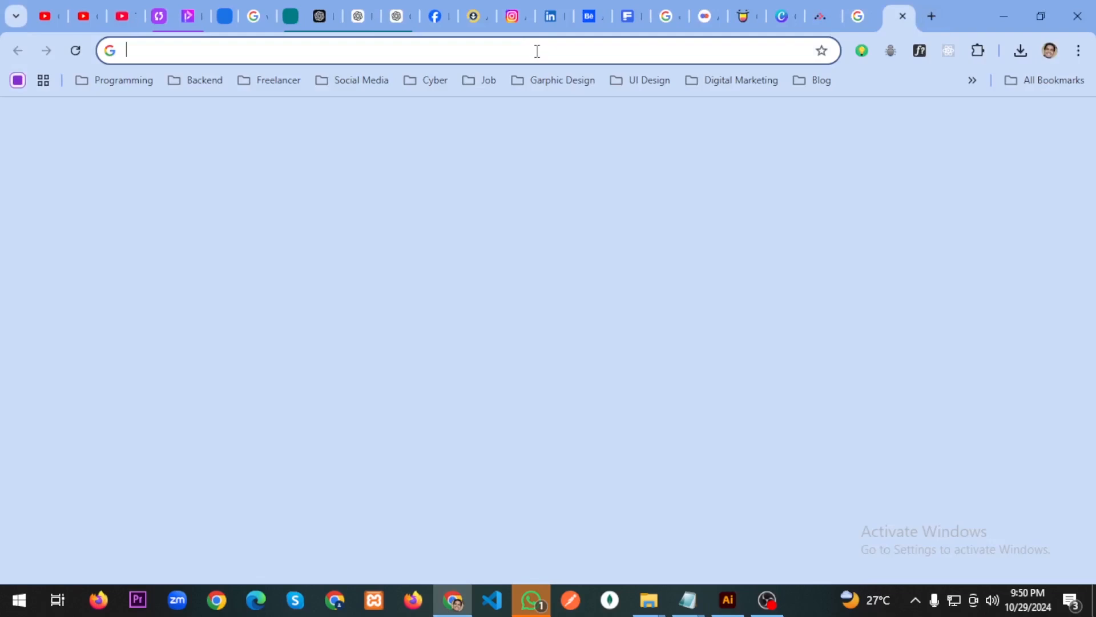
pyautogui.click(537, 50)
pyautogui.write('lor')
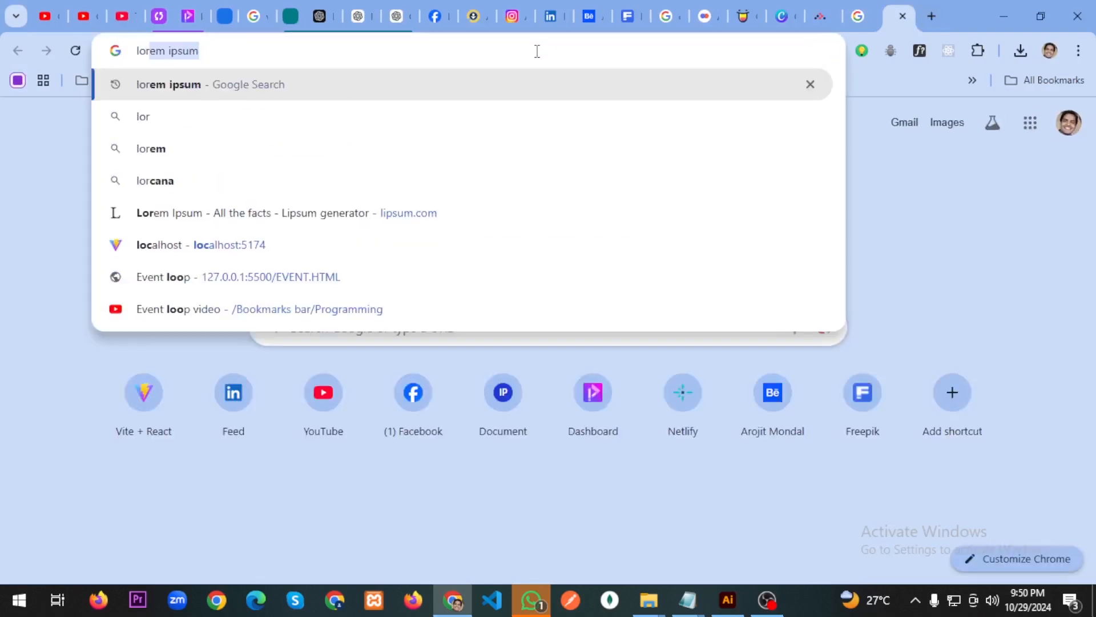
pyautogui.press('Return')
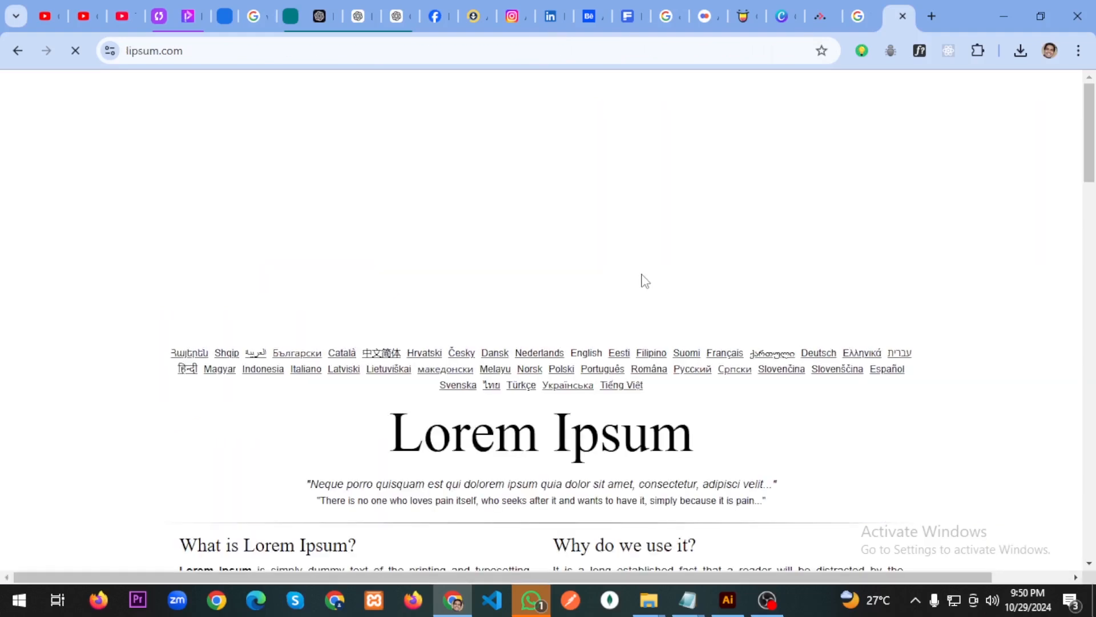
pyautogui.scroll(-7, 645, 281)
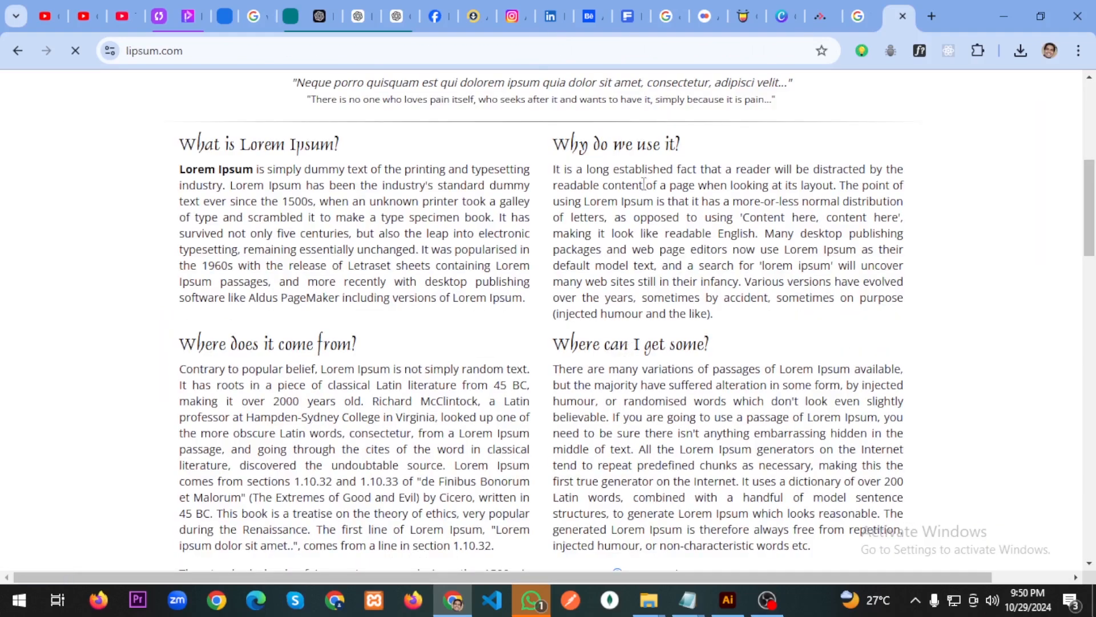
pyautogui.moveTo(553, 169)
pyautogui.mouseDown()
pyautogui.moveTo(835, 188)
pyautogui.moveTo(552, 180)
pyautogui.mouseUp()
# Save the ID card design over Untitled-1.ai, confirming the replace and accepting Illustrator Options.
pyautogui.click(727, 600)
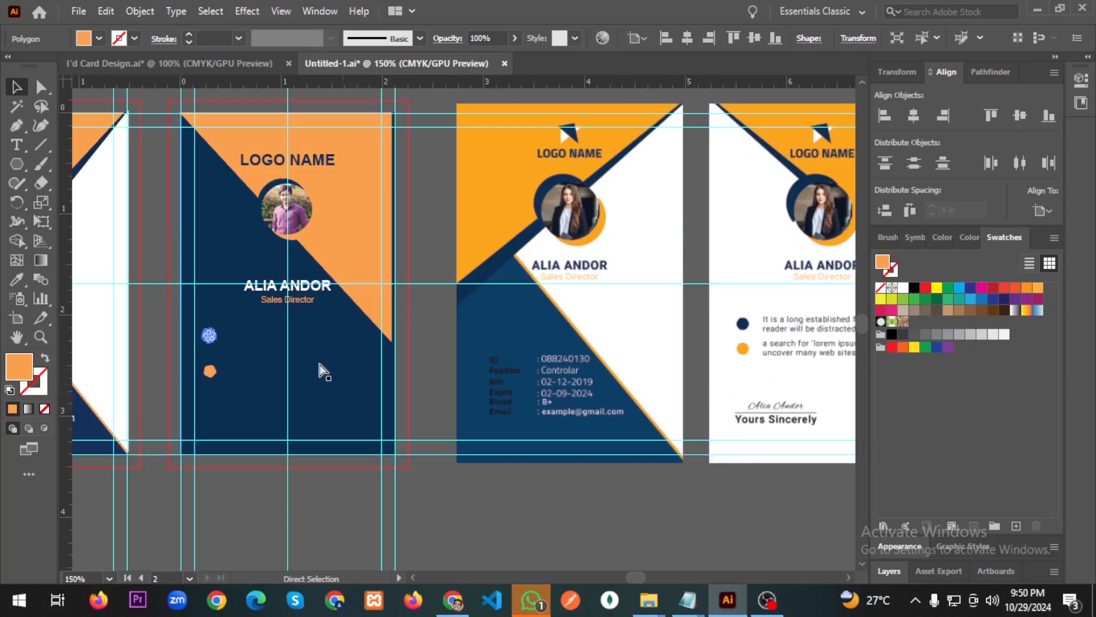
pyautogui.hscroll(-3, 351, 374)
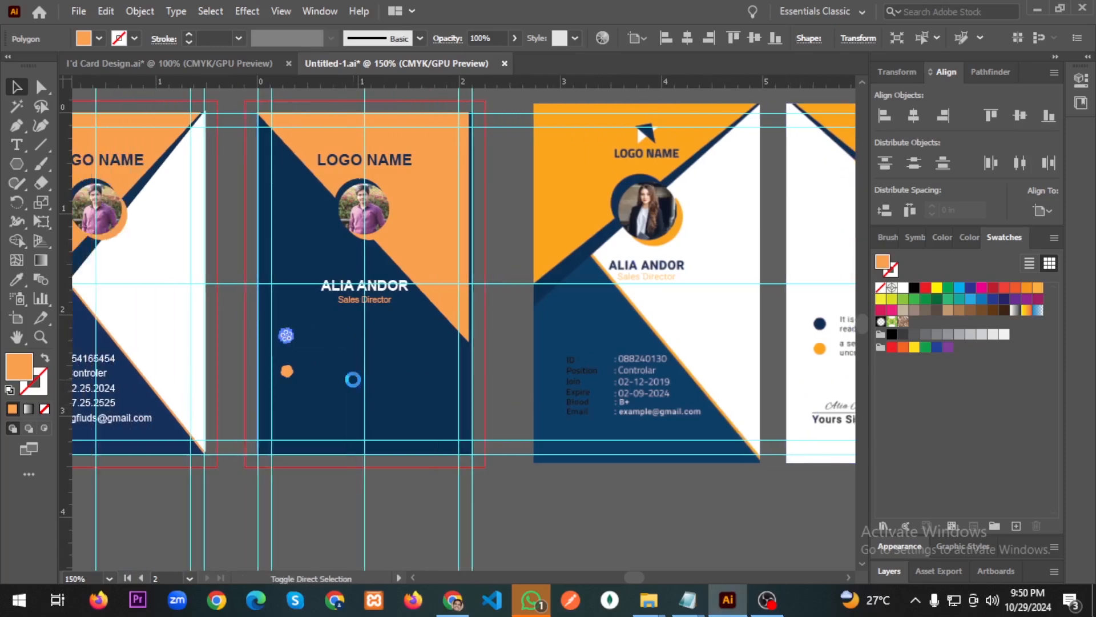
pyautogui.hotkey('ctrl', 'shift', 's')
pyautogui.click(362, 433)
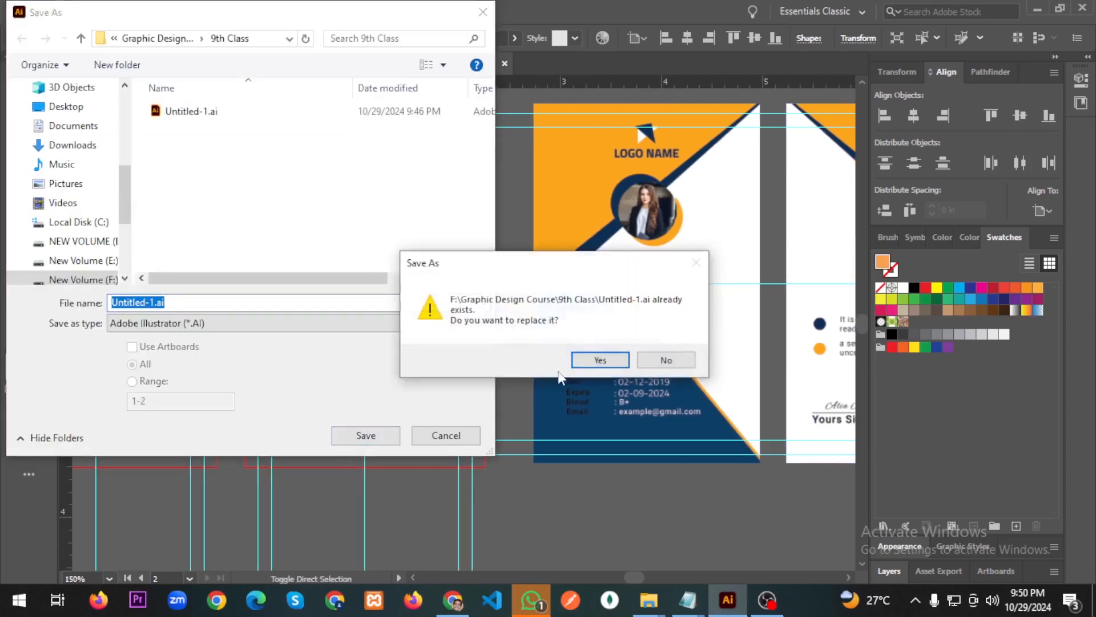
pyautogui.click(584, 359)
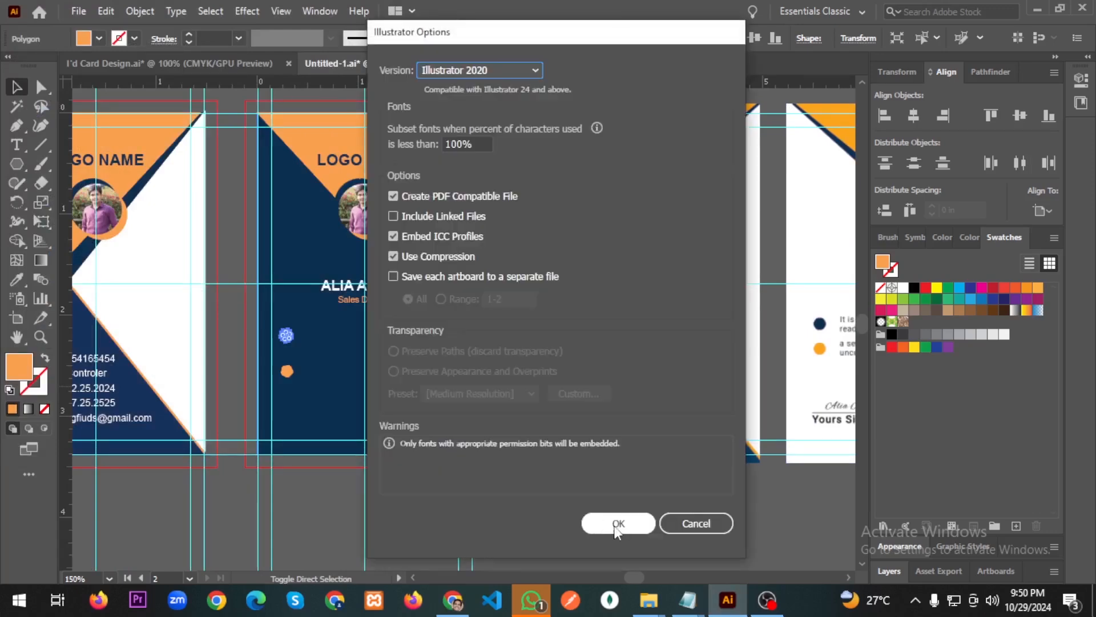
pyautogui.click(608, 522)
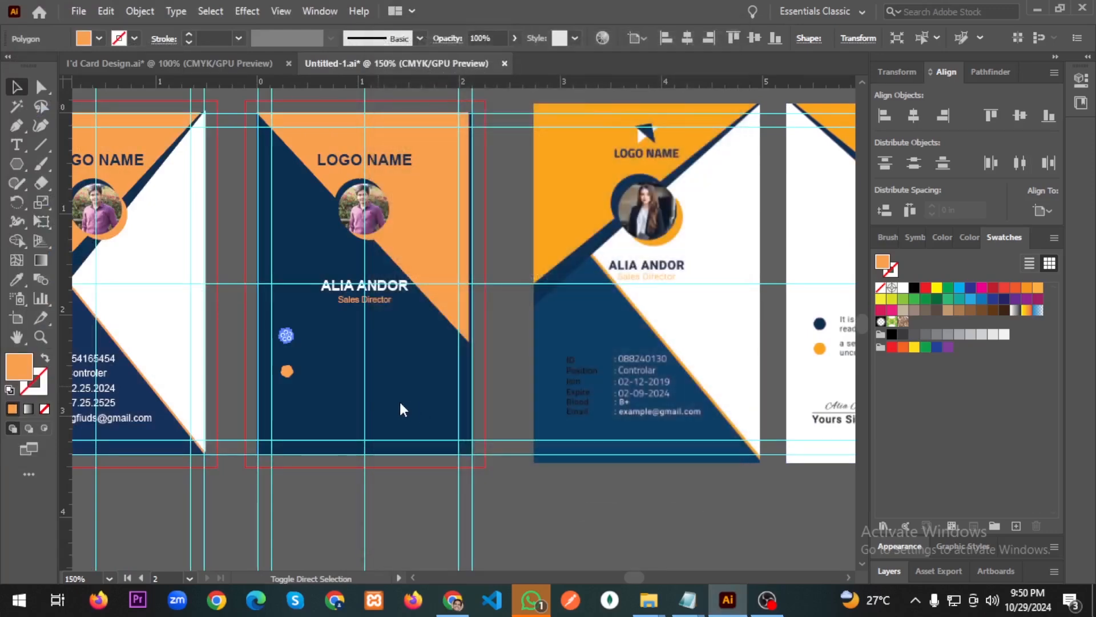
pyautogui.hscroll(-5, 406, 447)
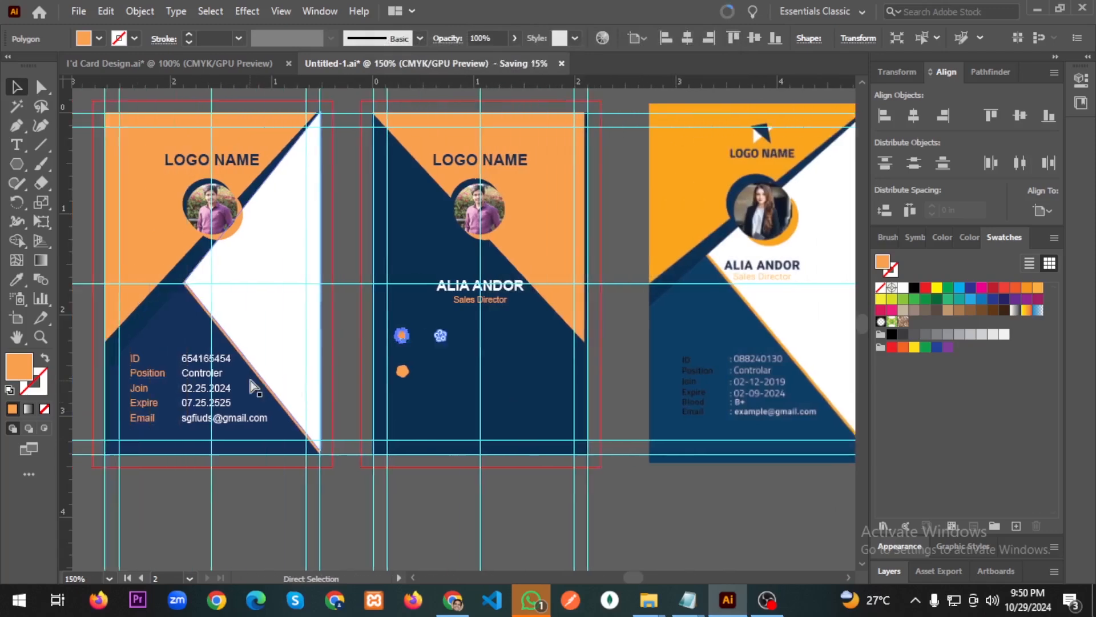
# Paste the lorem ipsum sentence as a text line beside the upper pentagon.
pyautogui.click(16, 144)
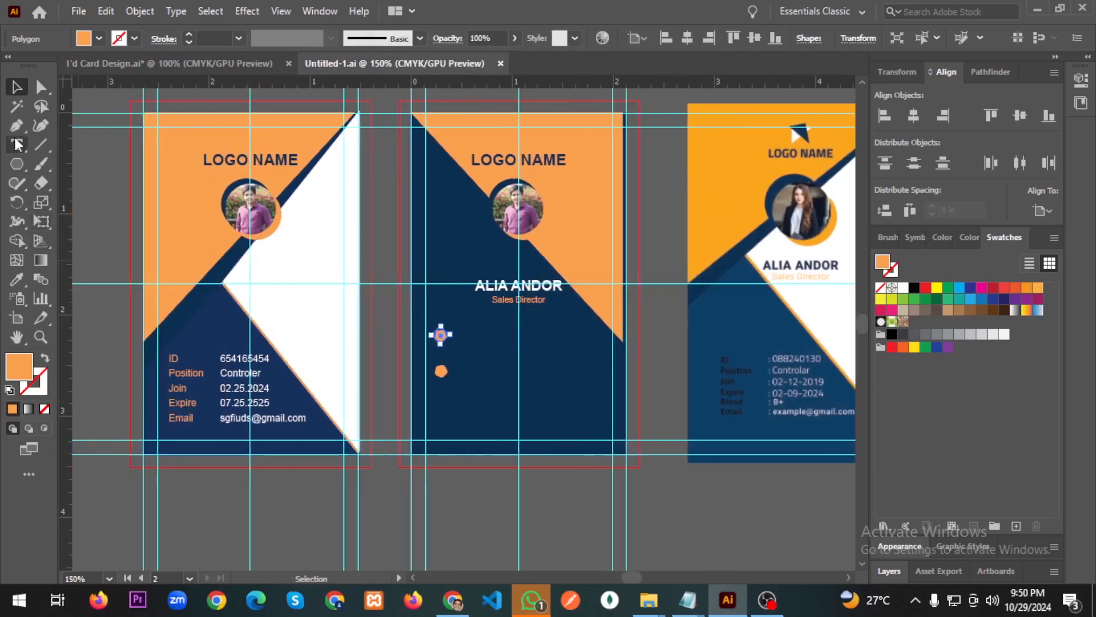
pyautogui.click(461, 341)
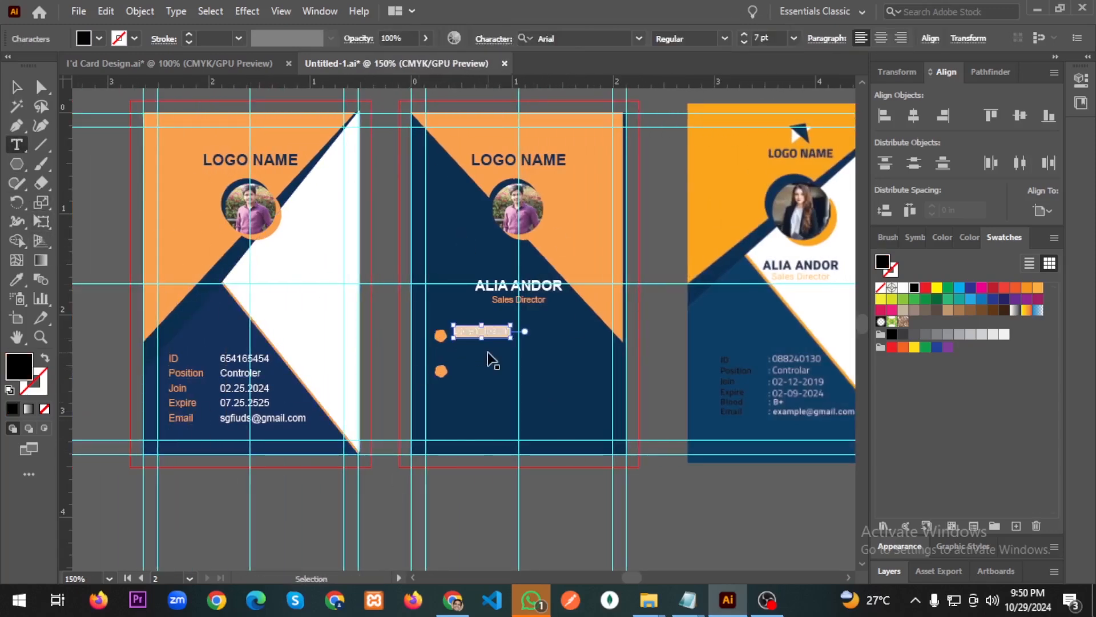
pyautogui.write('It is a long established fact that a reader will be distracted by the readable content of a page')
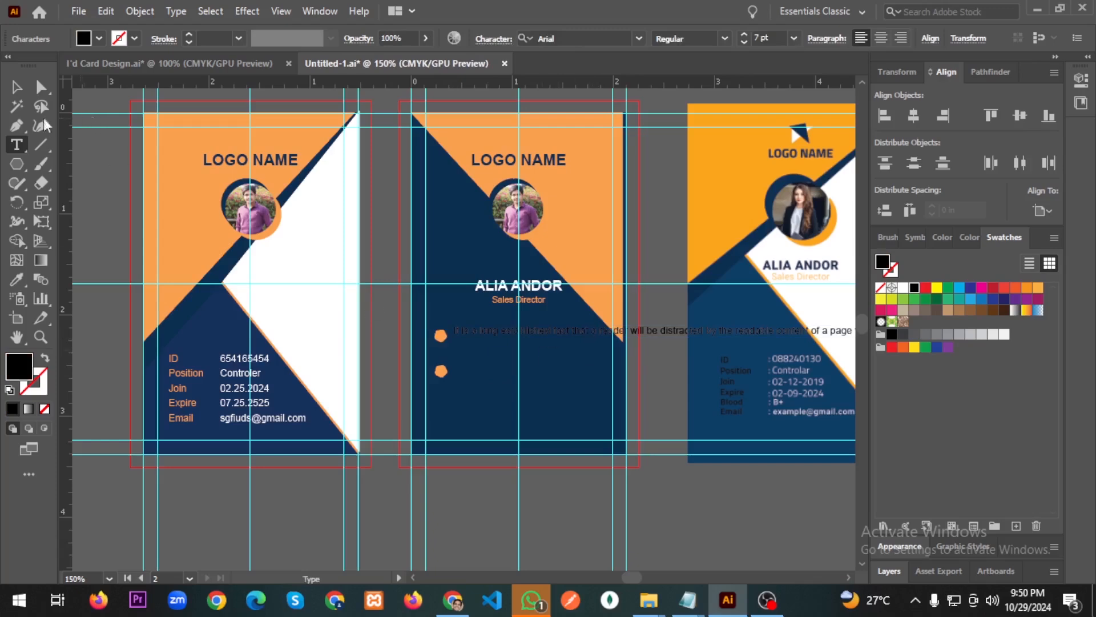
# Make the pasted text white (#FFFFFF) and reduce it to 5 pt.
pyautogui.click(17, 87)
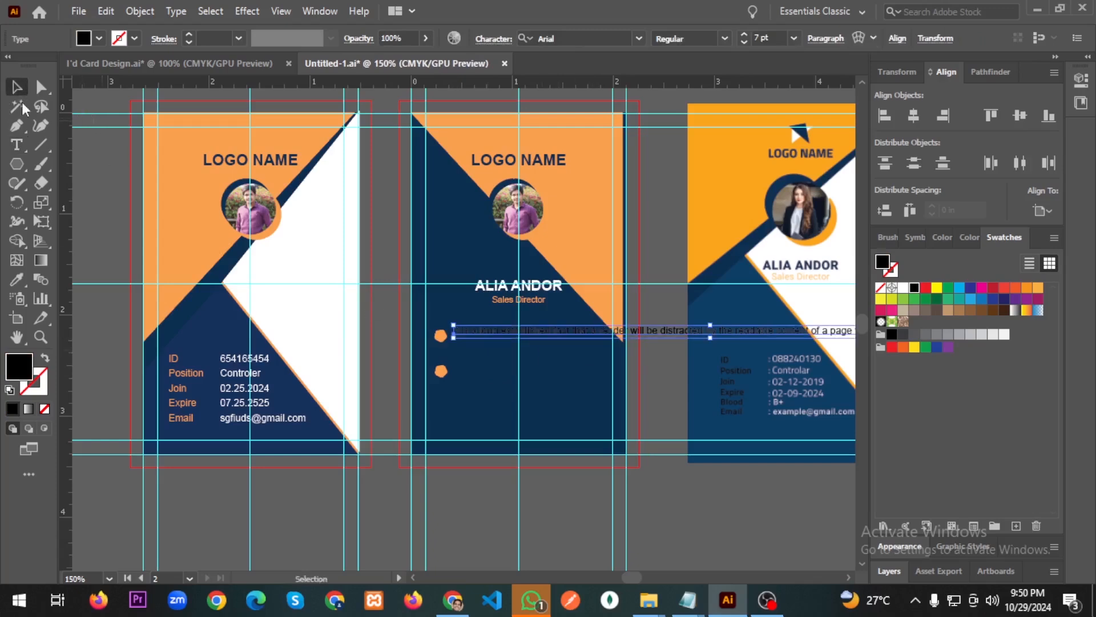
pyautogui.doubleClick(17, 368)
pyautogui.write('ffffff')
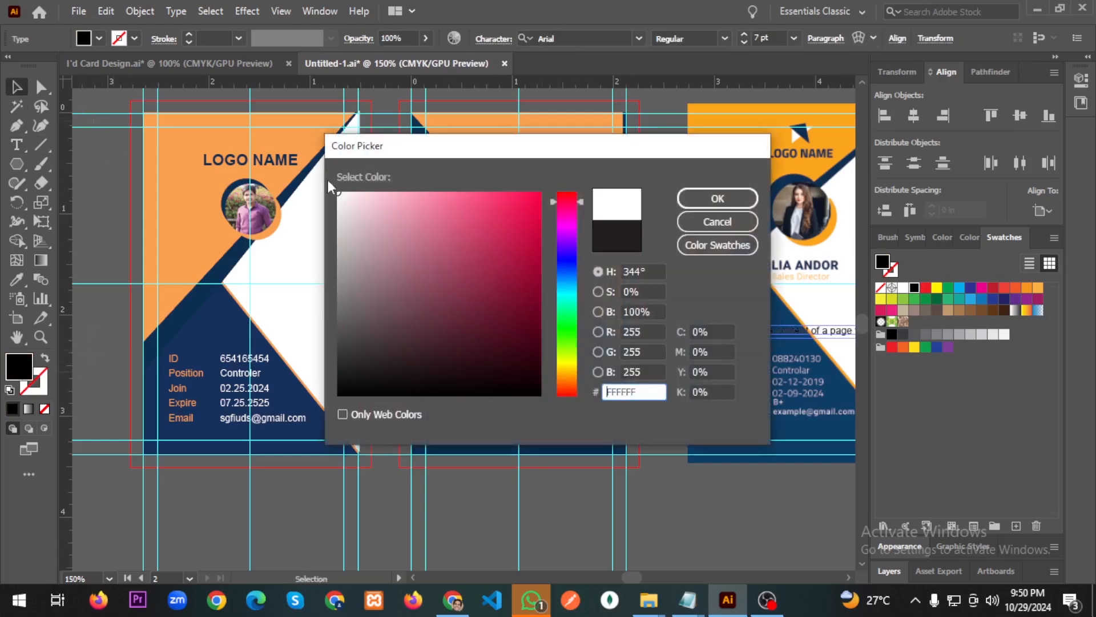
pyautogui.click(714, 198)
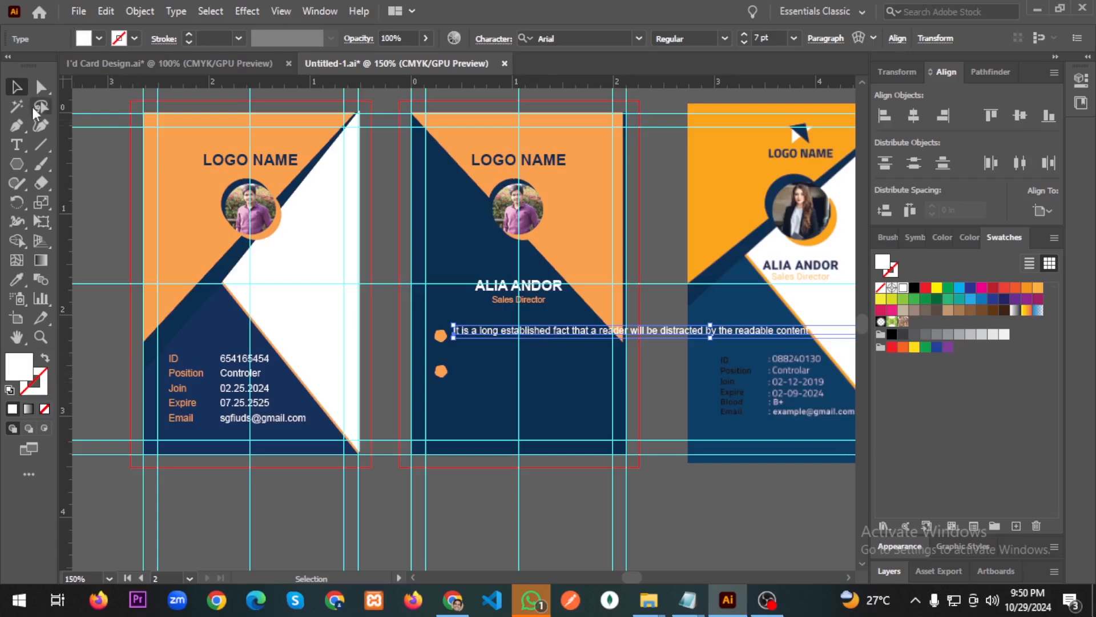
pyautogui.click(743, 43)
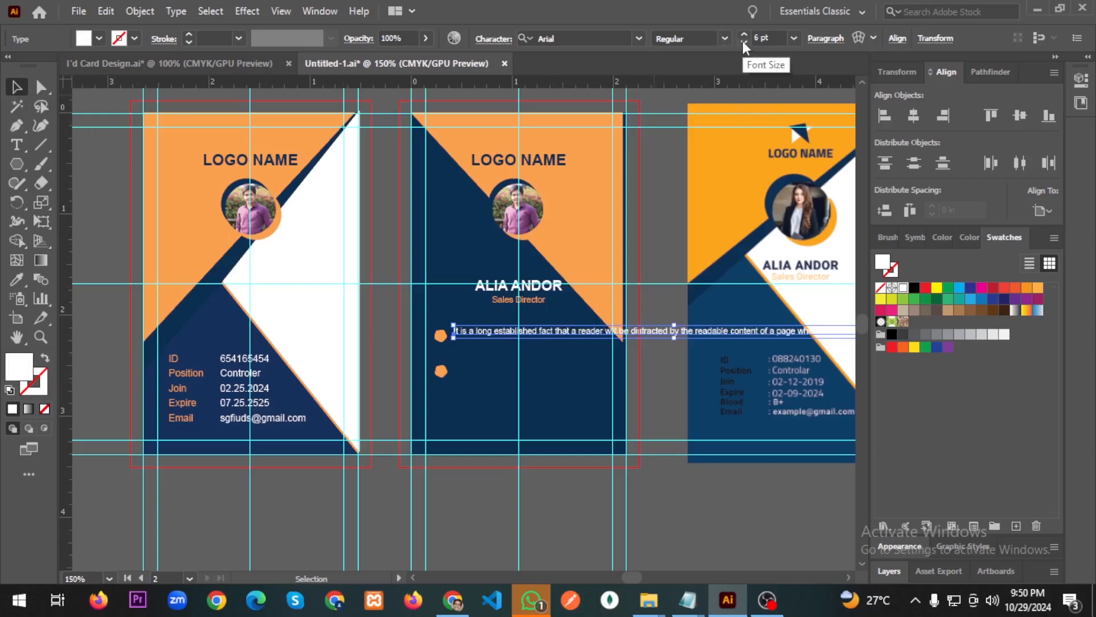
pyautogui.click(743, 42)
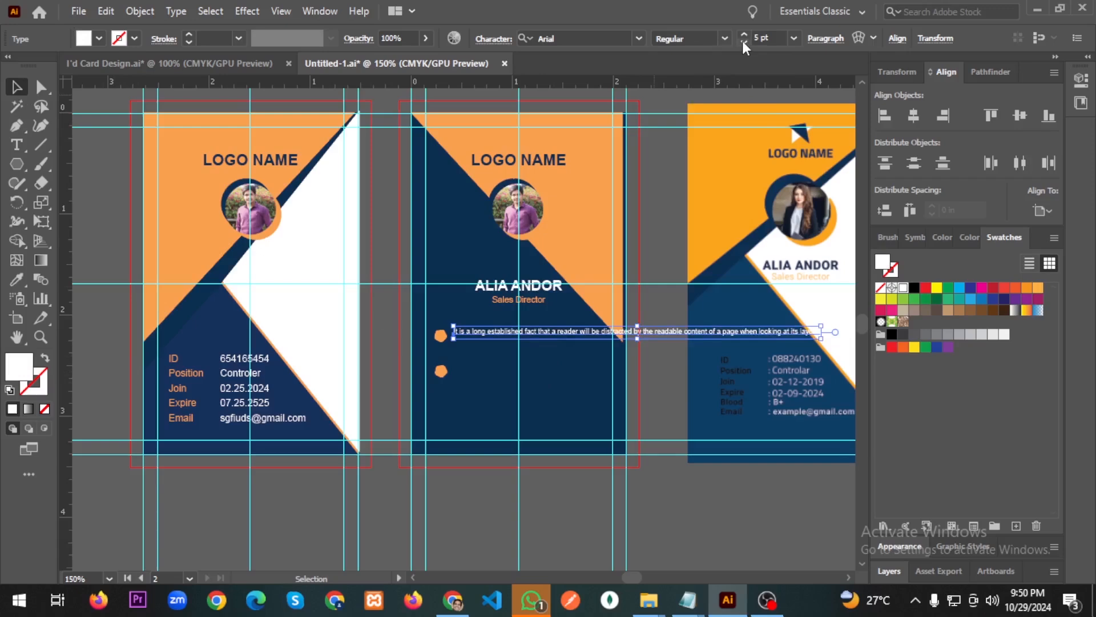
pyautogui.scroll(5, 553, 348)
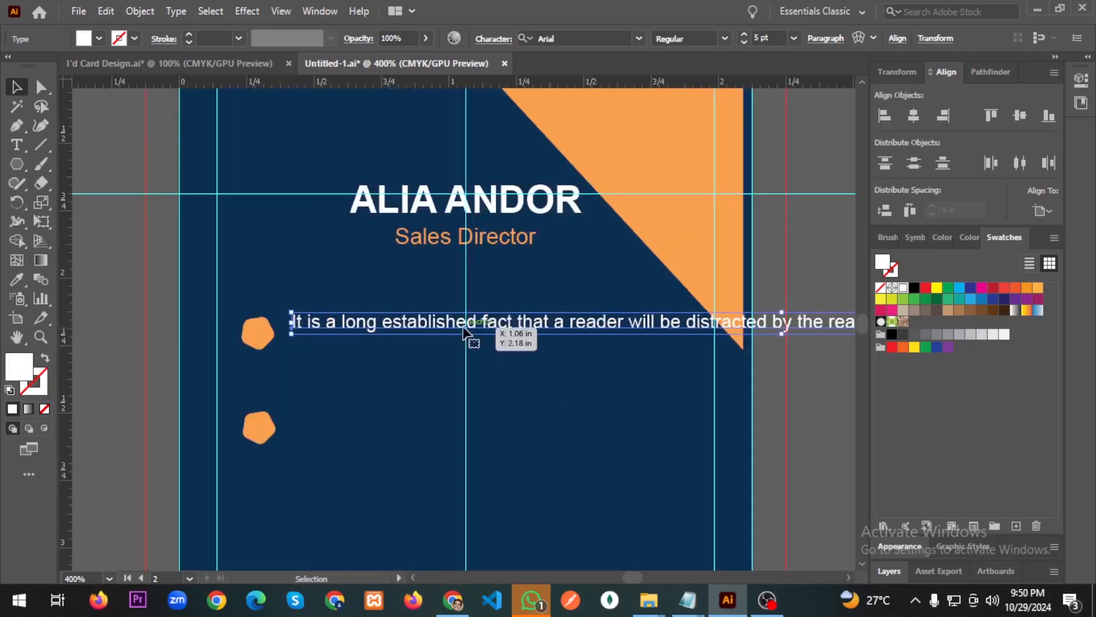
# Vertically centre the sentence on the upper pentagon and group them.
pyautogui.moveTo(512, 332); pyautogui.dragTo(513, 338)
pyautogui.keyDown('shift'); pyautogui.click(258, 334); pyautogui.keyUp('shift')
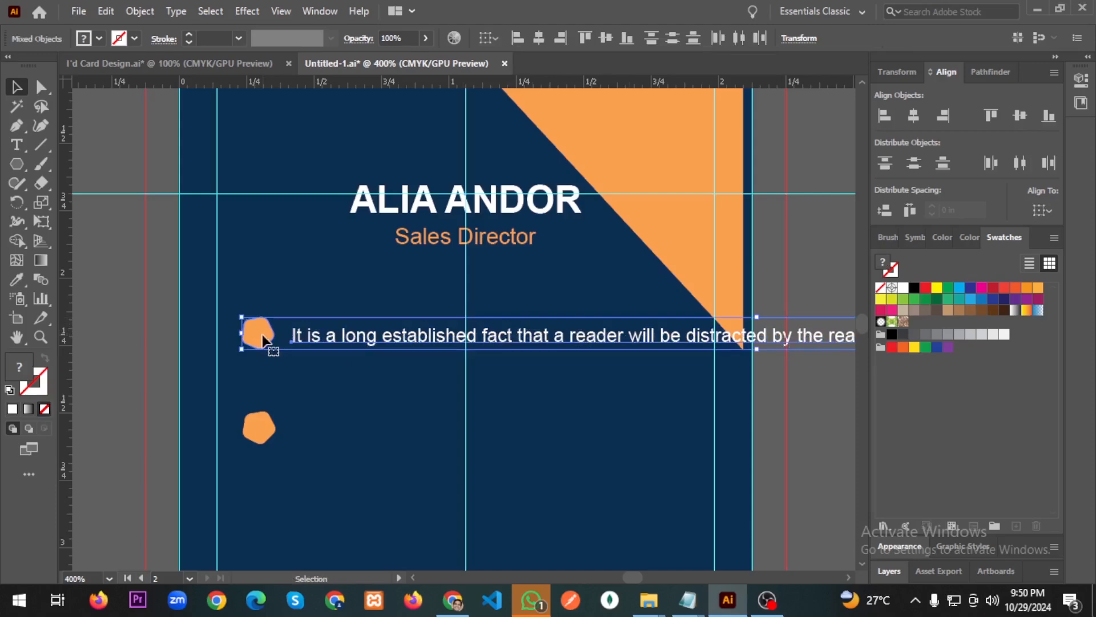
pyautogui.click(258, 333)
pyautogui.click(1020, 116)
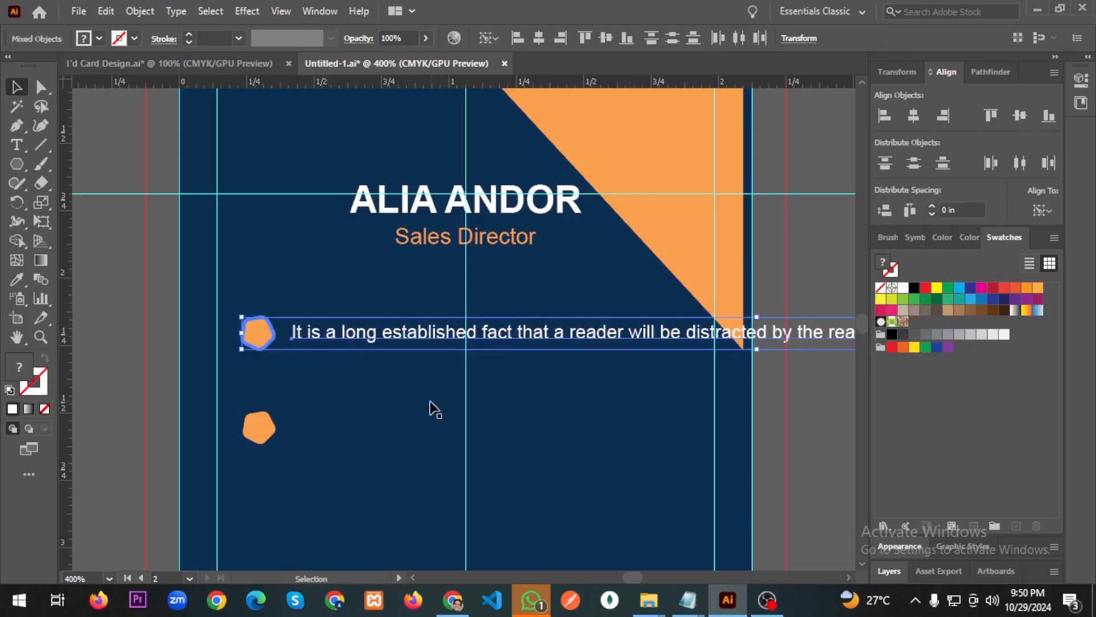
pyautogui.hotkey('ctrl', 'g')
# Break the sentence into three lines before the words 'reader' and 'content'.
pyautogui.doubleClick(557, 341)
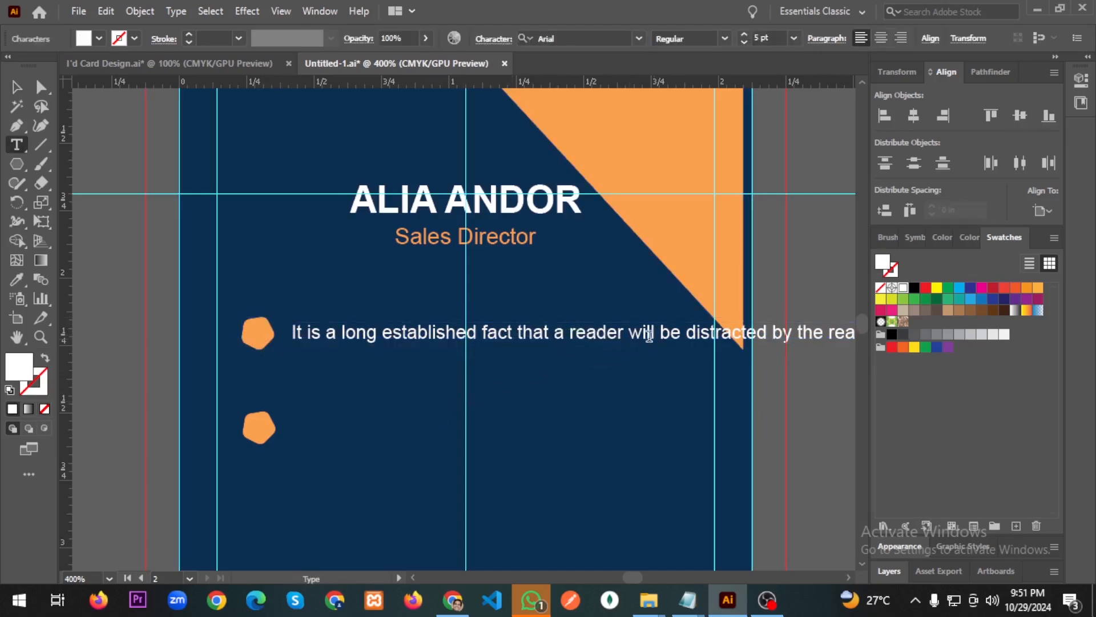
pyautogui.click(568, 332)
pyautogui.press('Return')
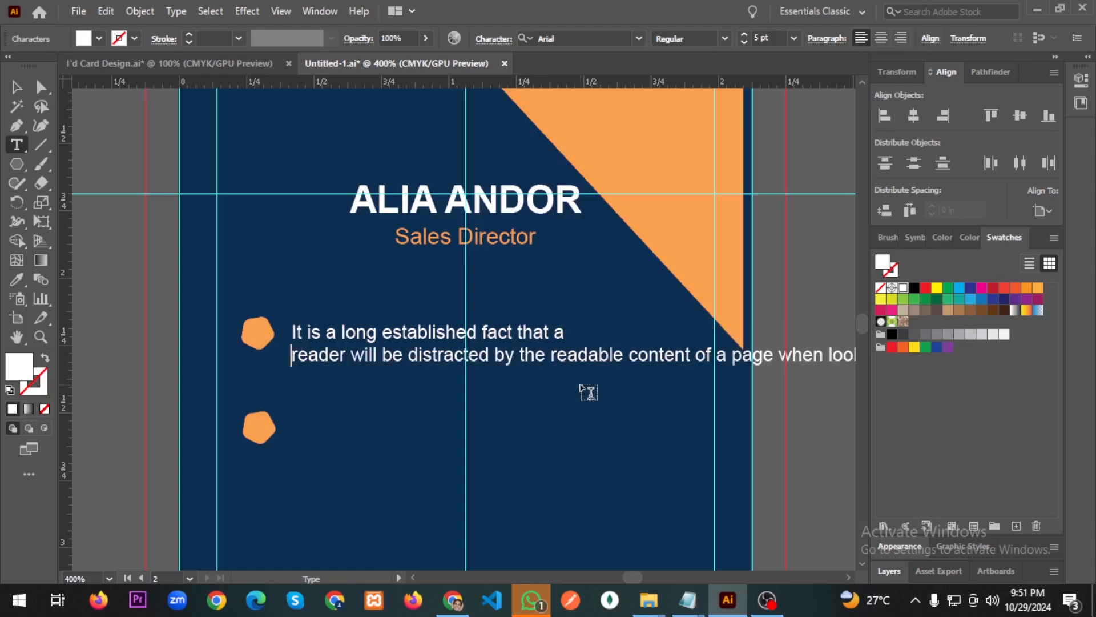
pyautogui.click(628, 355)
pyautogui.press('Return')
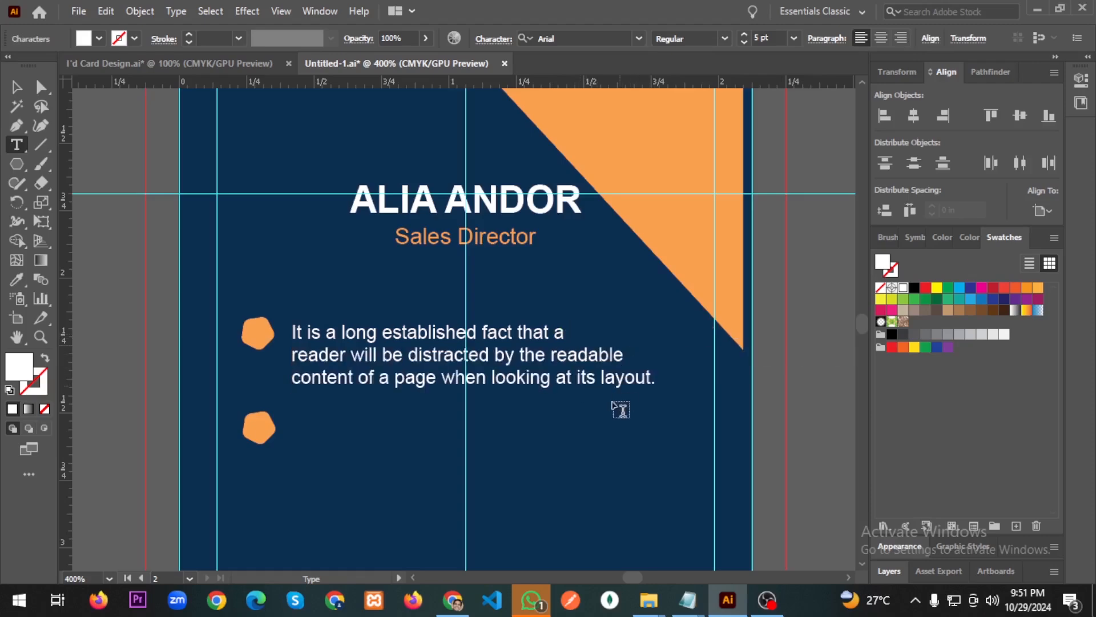
# Top-align the paragraph with the upper pentagon and select the stray lower pentagon.
pyautogui.click(16, 86)
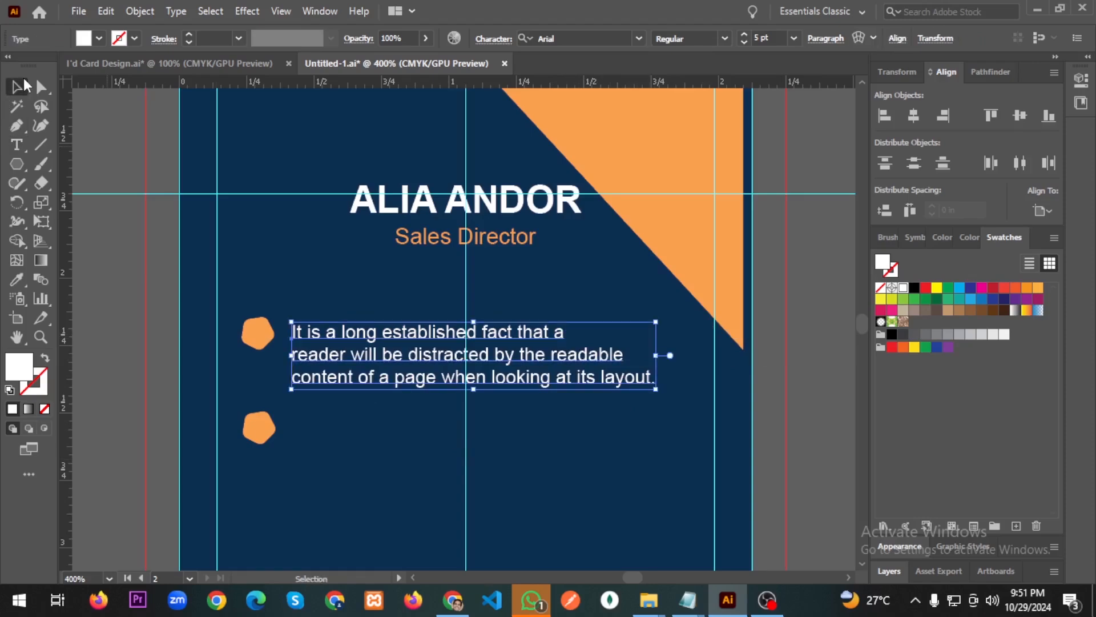
pyautogui.keyDown('shift'); pyautogui.click(258, 339); pyautogui.keyUp('shift')
pyautogui.click(260, 345)
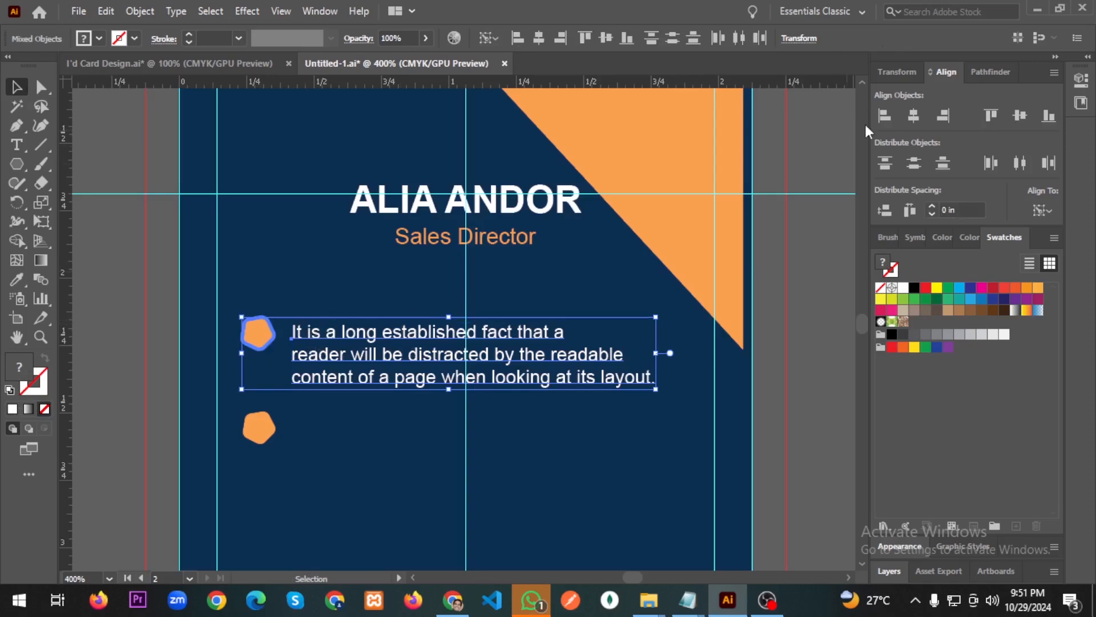
pyautogui.click(991, 116)
pyautogui.click(605, 440)
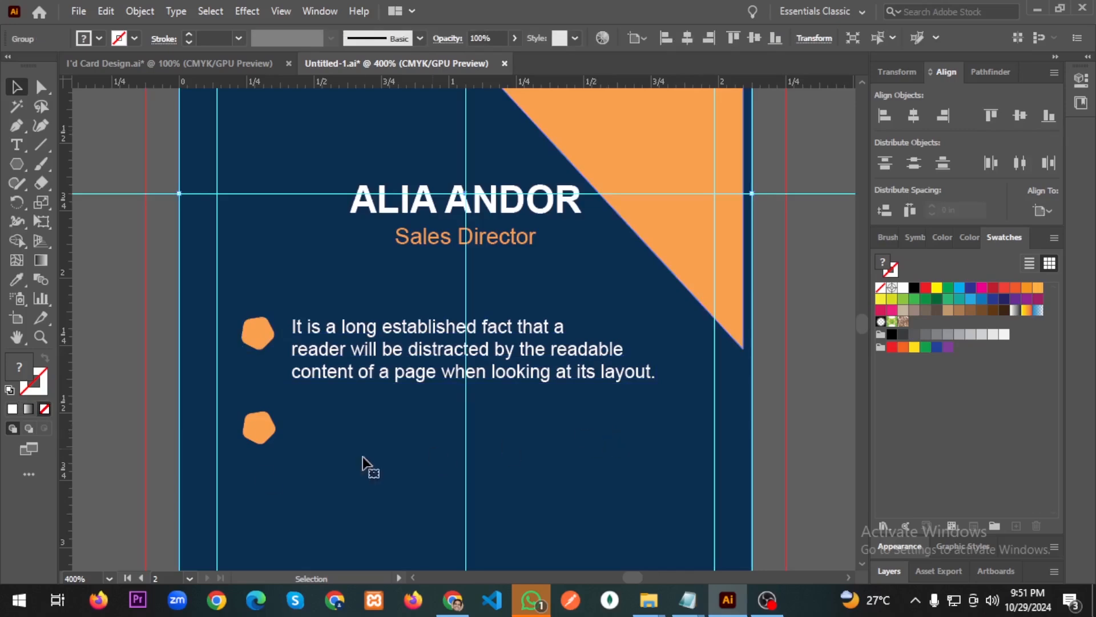
pyautogui.click(255, 436)
# Delete the stray pentagon and duplicate the pentagon bullet and paragraph straight below.
pyautogui.press('Delete')
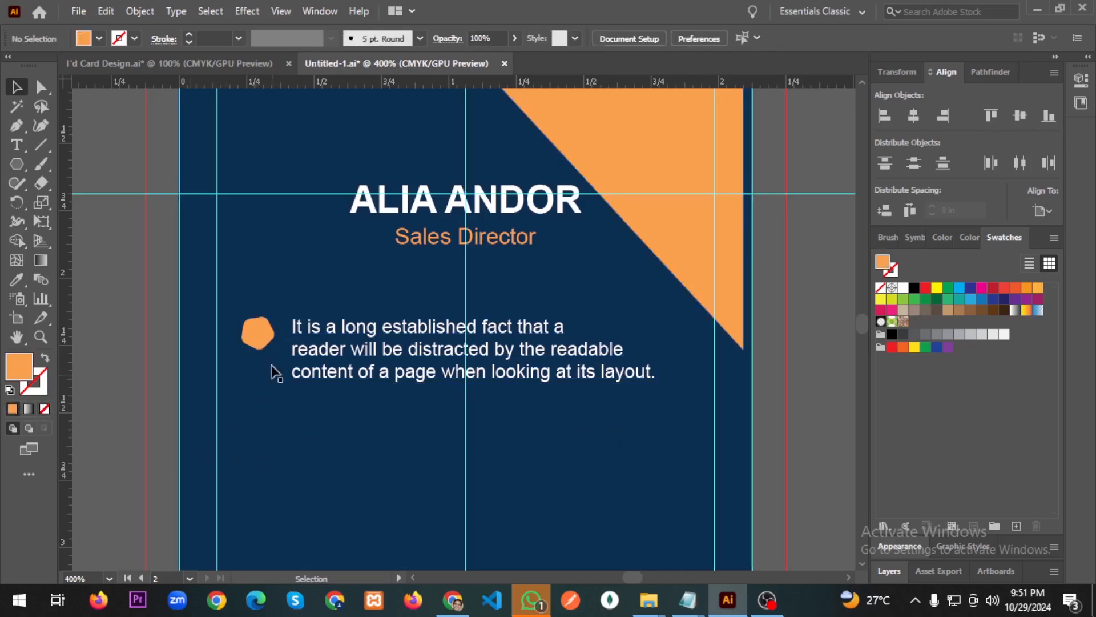
pyautogui.click(258, 334)
pyautogui.keyDown('shift'); pyautogui.click(377, 360); pyautogui.keyUp('shift')
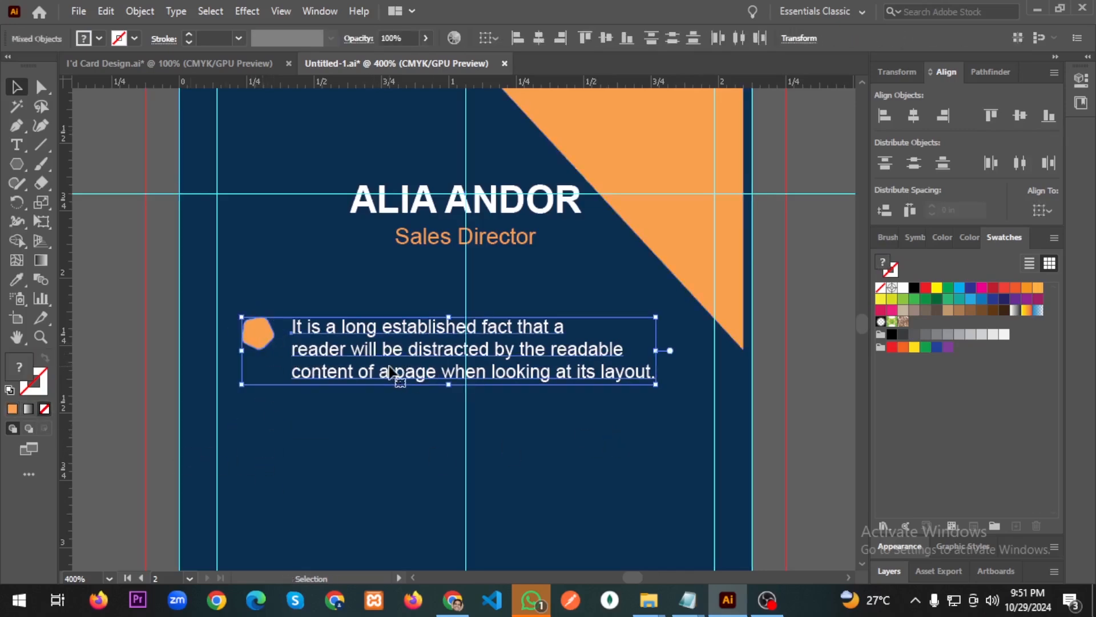
pyautogui.moveTo(391, 371); pyautogui.dragTo(398, 477)
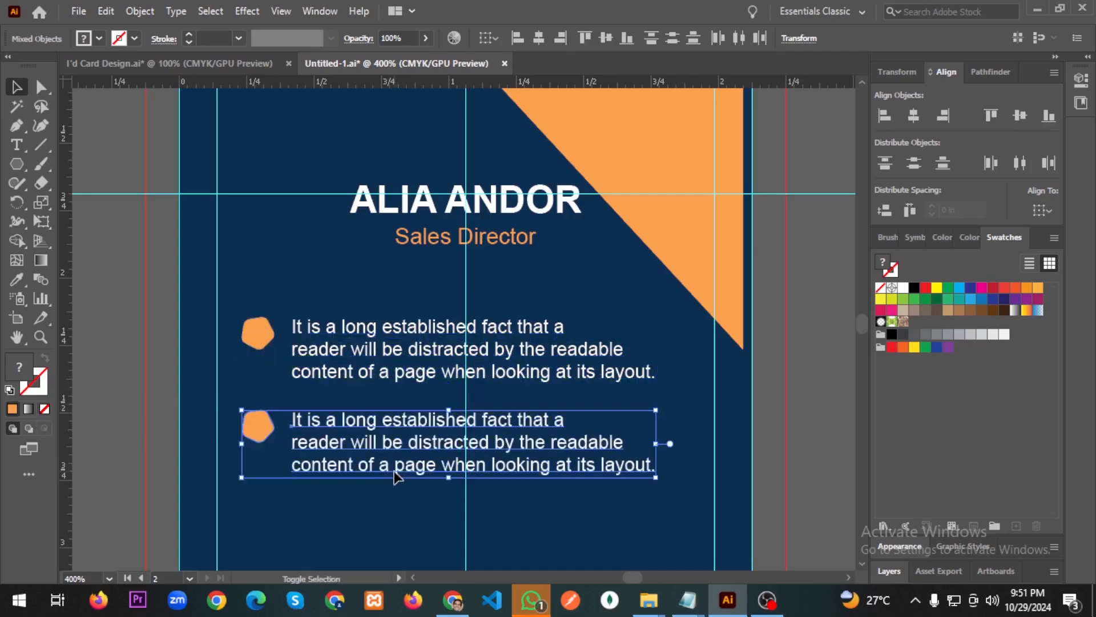
pyautogui.click(386, 295)
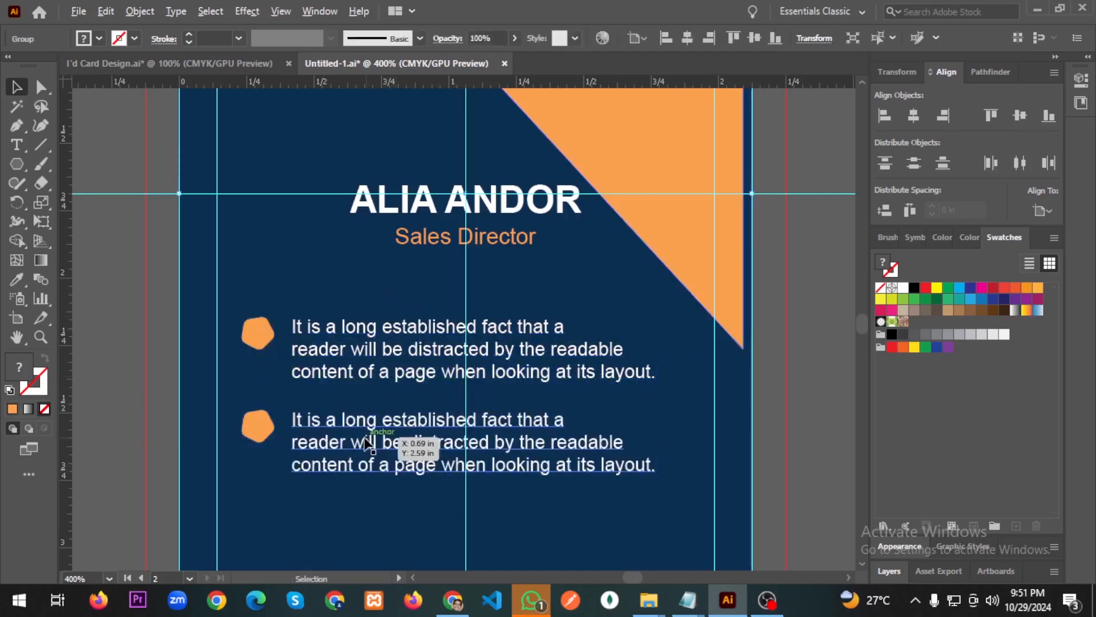
# Nudge both orange pentagons down so they sit level with their paragraphs.
pyautogui.scroll(-4, 354, 464)
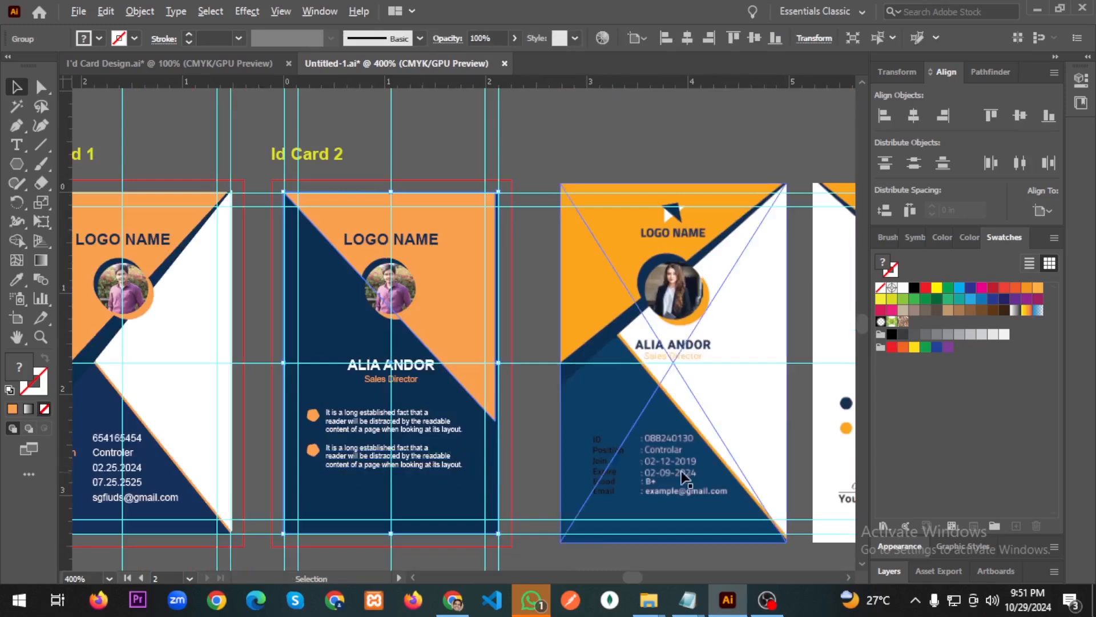
pyautogui.scroll(-3, 551, 454)
pyautogui.scroll(3, 573, 471)
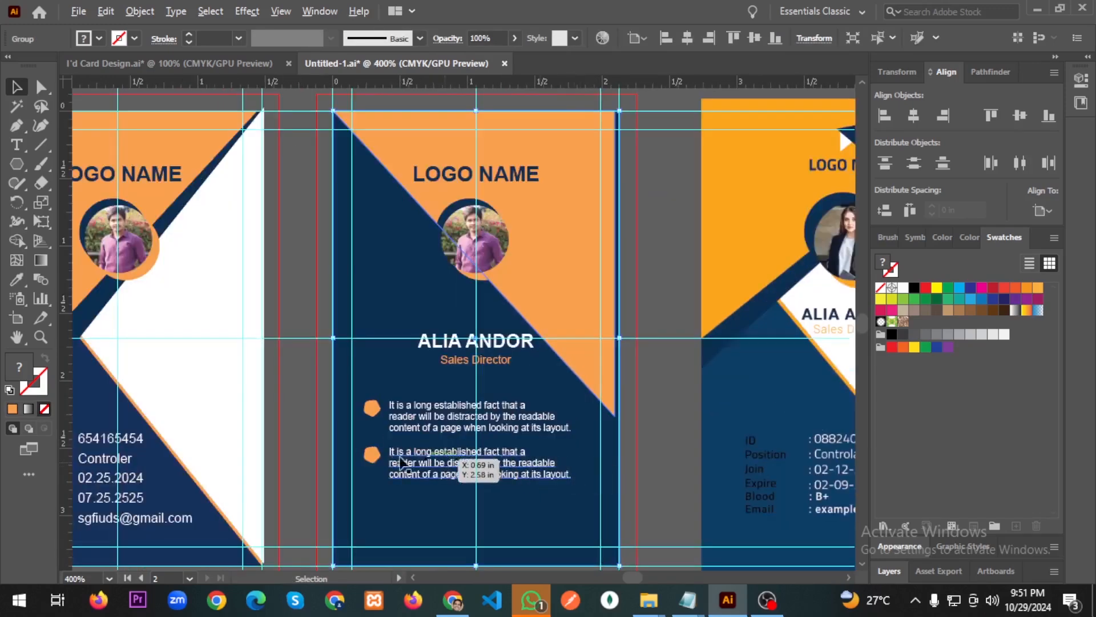
pyautogui.click(371, 408)
pyautogui.keyDown('shift'); pyautogui.click(374, 455); pyautogui.keyUp('shift')
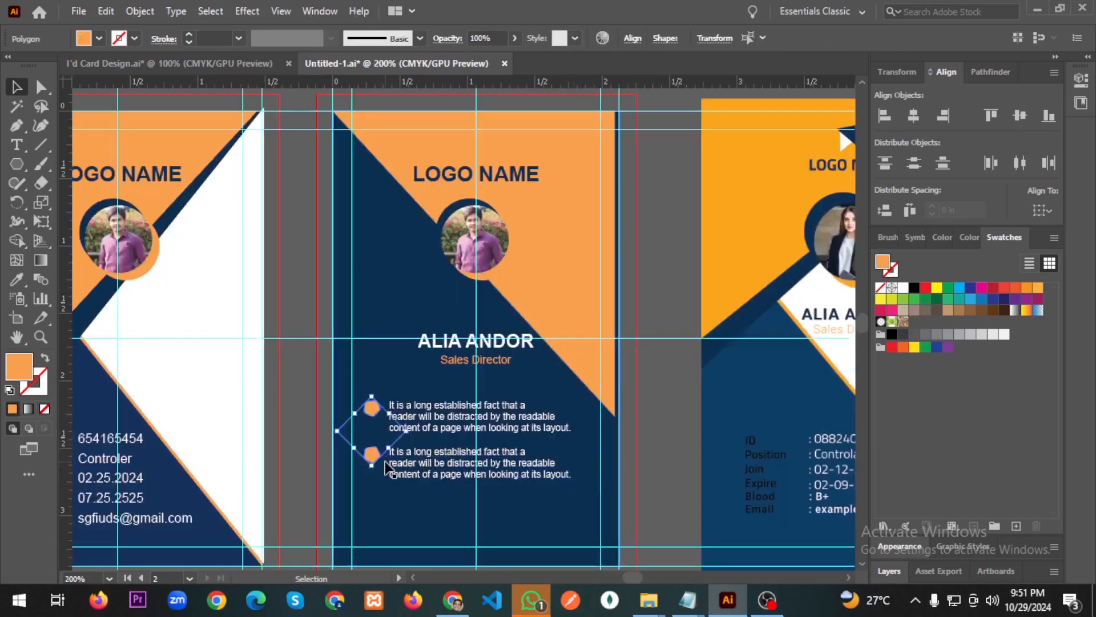
pyautogui.hotkey('alt', 'shift', 'Down')
pyautogui.hotkey('ctrl', 'z')
pyautogui.press('Down')
pyautogui.press('Down')
pyautogui.press('Down')
pyautogui.press('Down')
pyautogui.press('Down')
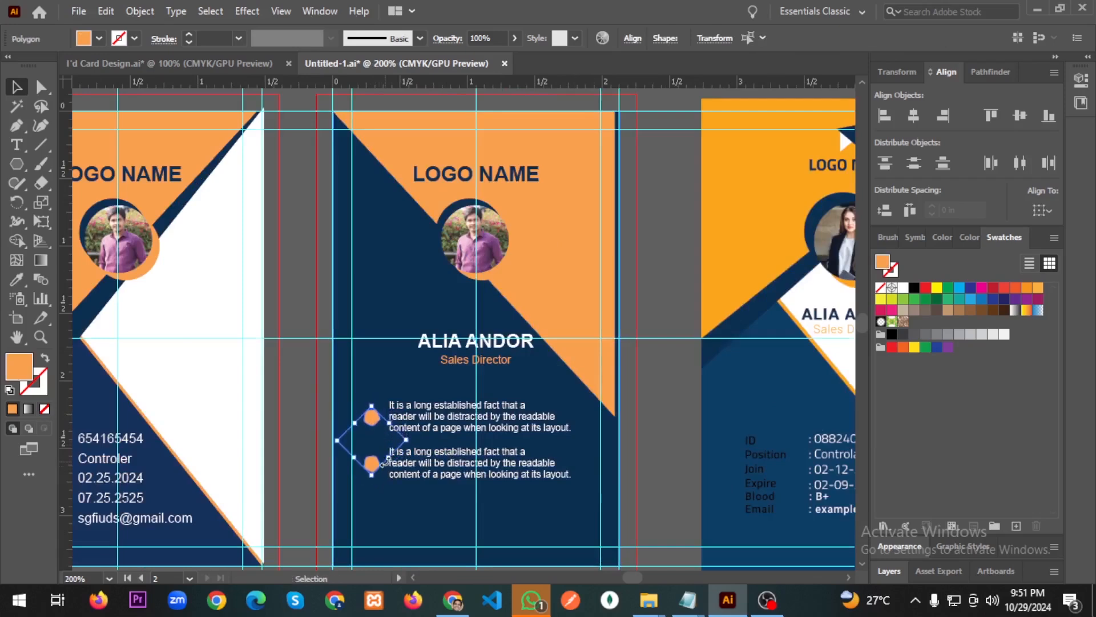
pyautogui.click(430, 541)
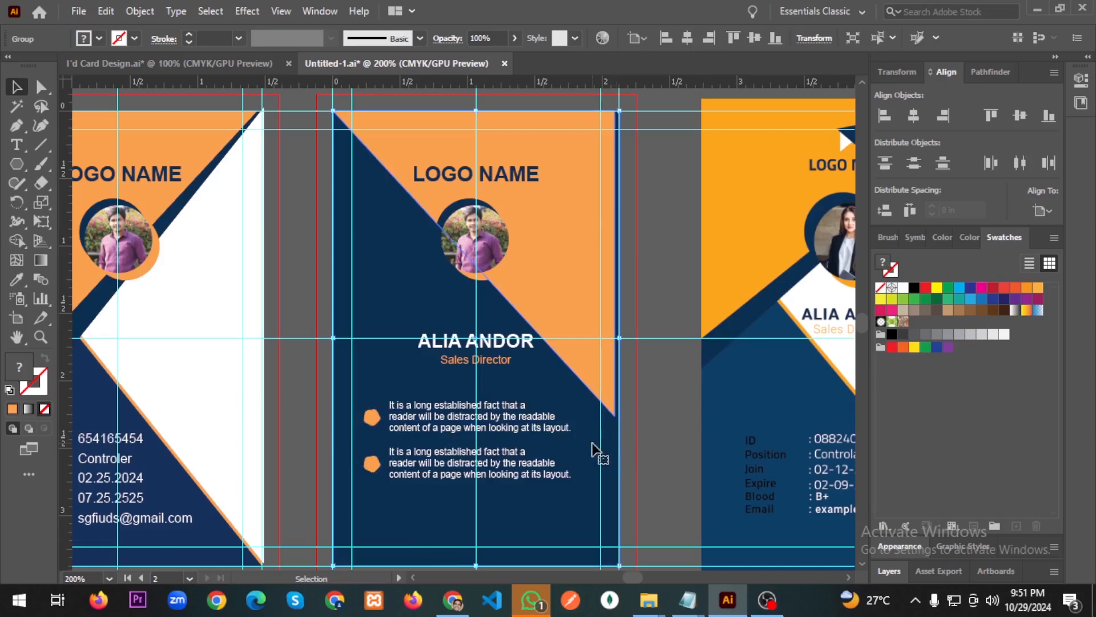
# Switch to the Direct Selection tool and pan around the card.
pyautogui.scroll(-2, 582, 455)
pyautogui.press('a')
pyautogui.hscroll(5, 521, 438)
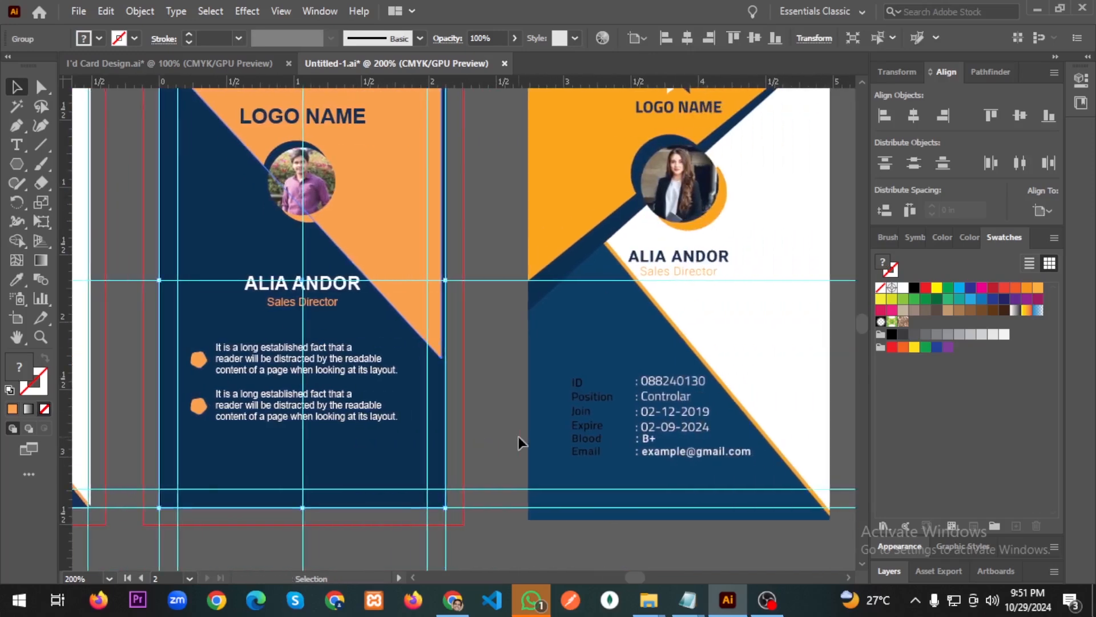
pyautogui.scroll(-1, 499, 438)
pyautogui.hscroll(5, 767, 431)
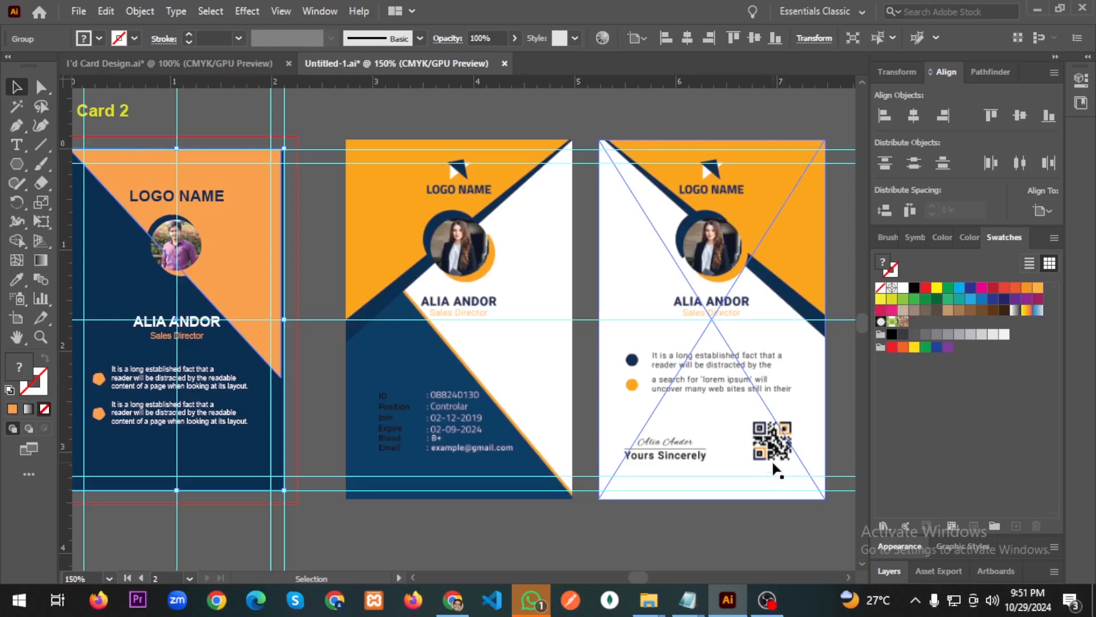
pyautogui.hscroll(-2, 754, 470)
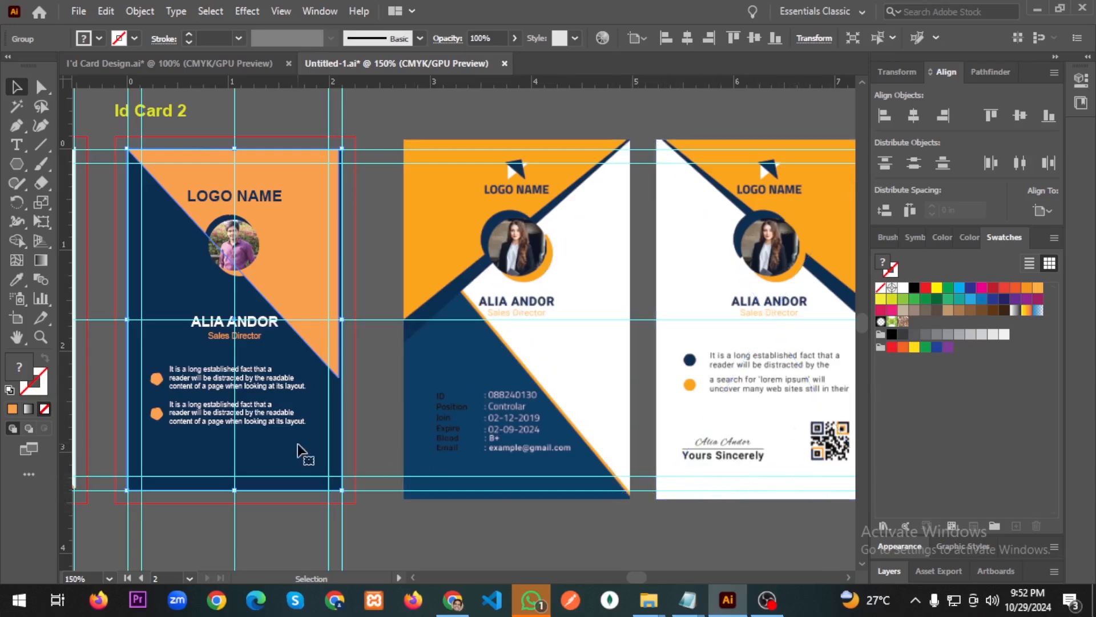
# Type the 'Yours Sincerely' sign-off as a new text line below the two bullets.
pyautogui.press('a')
pyautogui.hscroll(-2, 220, 417)
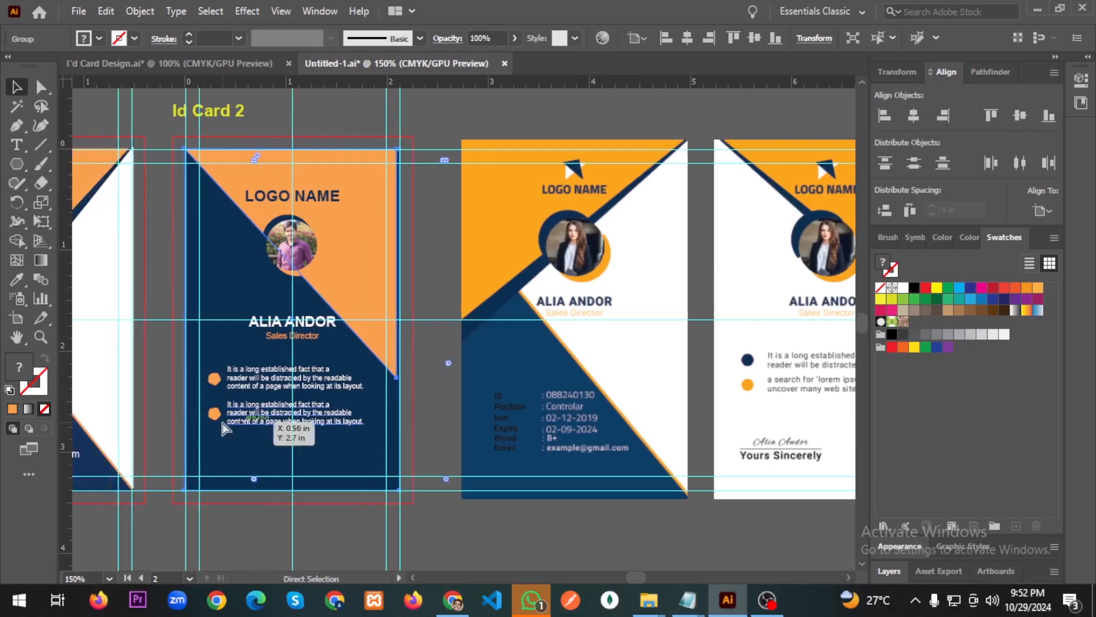
pyautogui.press('t')
pyautogui.click(225, 455)
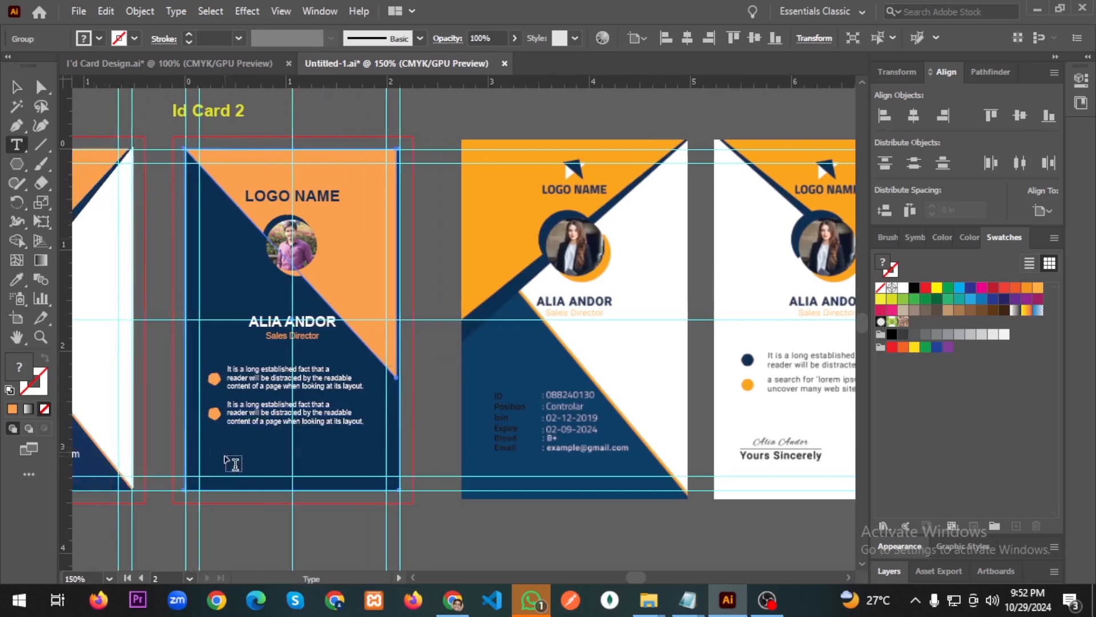
pyautogui.press('BackSpace')
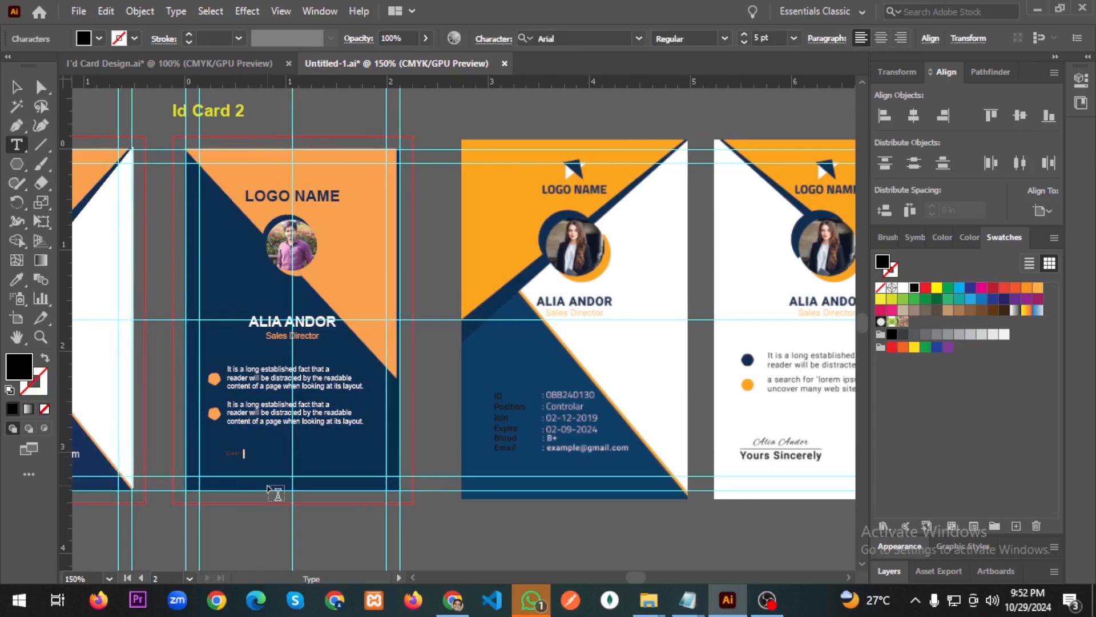
pyautogui.write('Yours Sincerely')
pyautogui.click(16, 87)
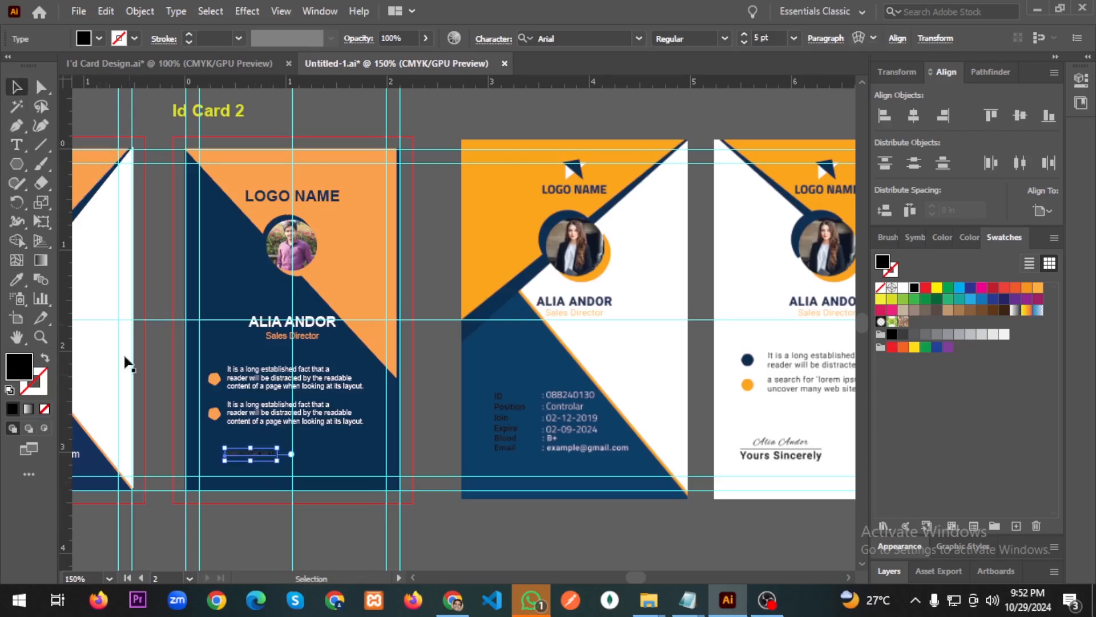
# Make the sign-off text white and raise its size to 8 pt.
pyautogui.doubleClick(23, 377)
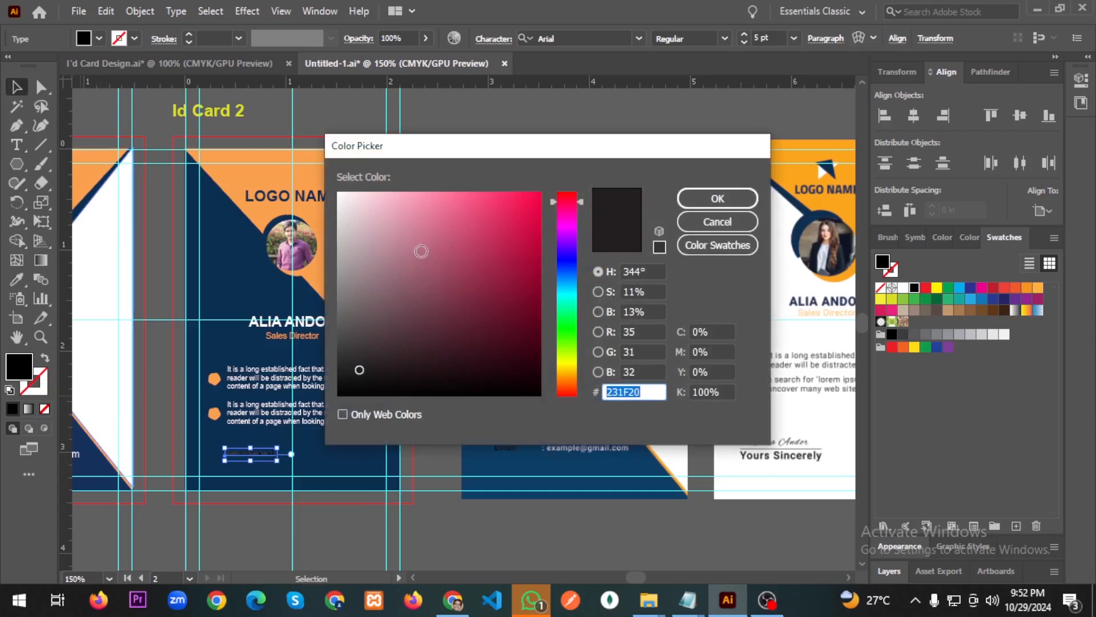
pyautogui.moveTo(418, 254); pyautogui.dragTo(329, 192)
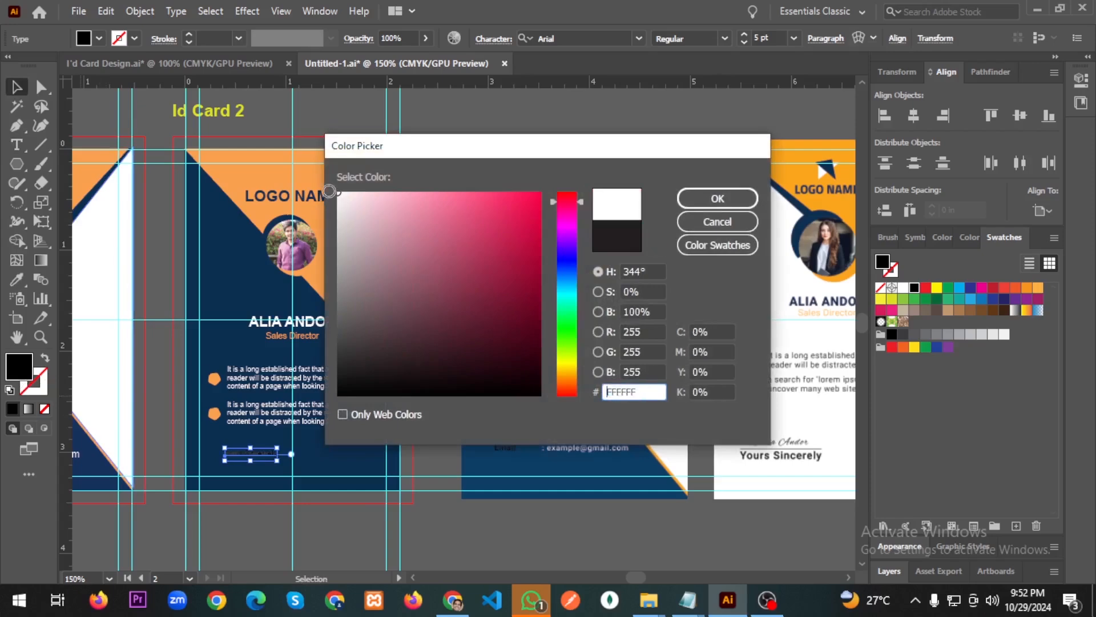
pyautogui.click(727, 198)
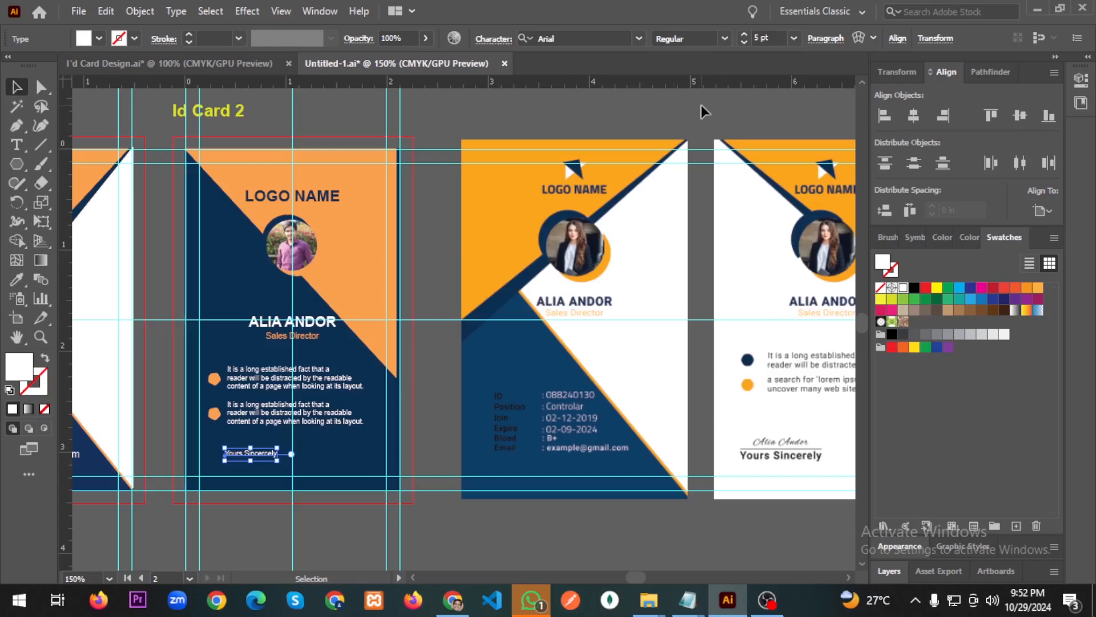
pyautogui.click(743, 35)
pyautogui.click(744, 35)
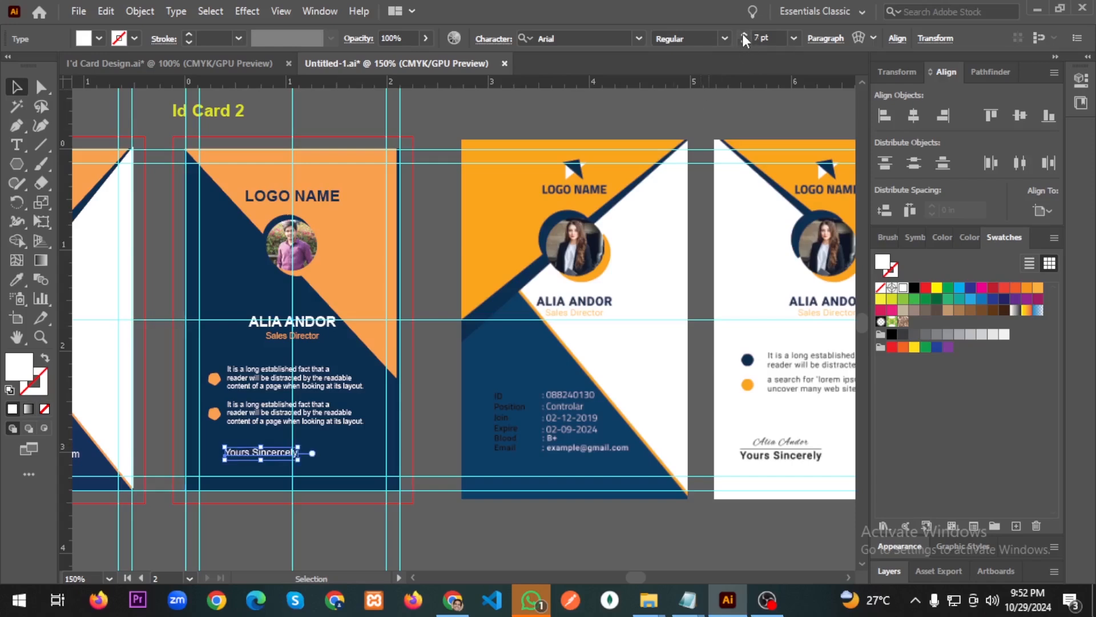
pyautogui.click(743, 36)
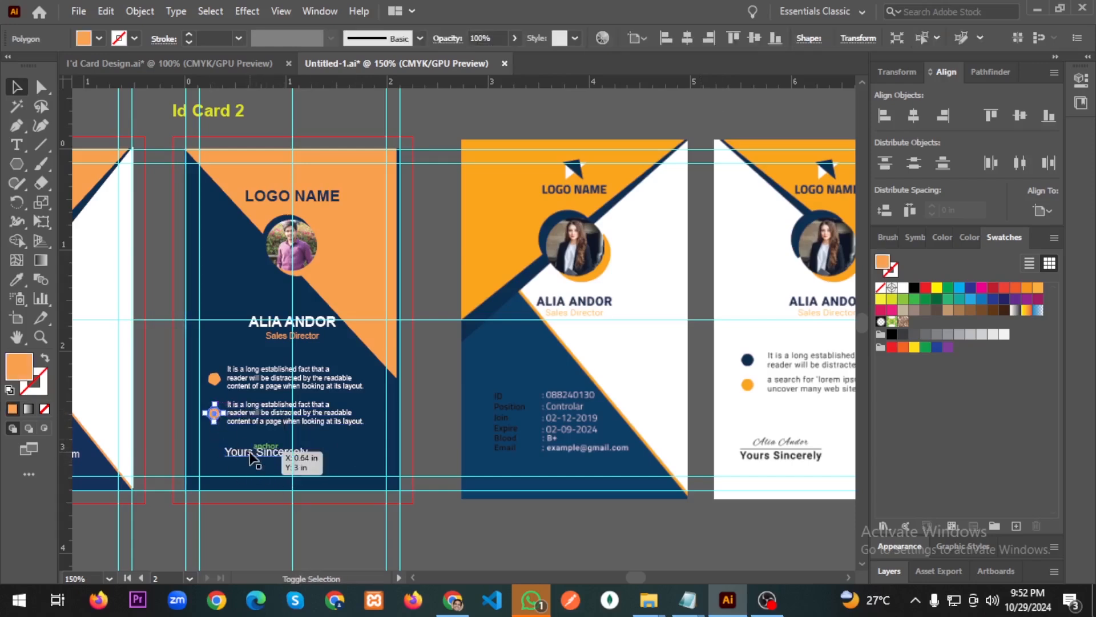
# Left-align the sign-off with the orange bullet and nudge it slightly lower.
pyautogui.keyDown('shift'); pyautogui.click(216, 414); pyautogui.keyUp('shift')
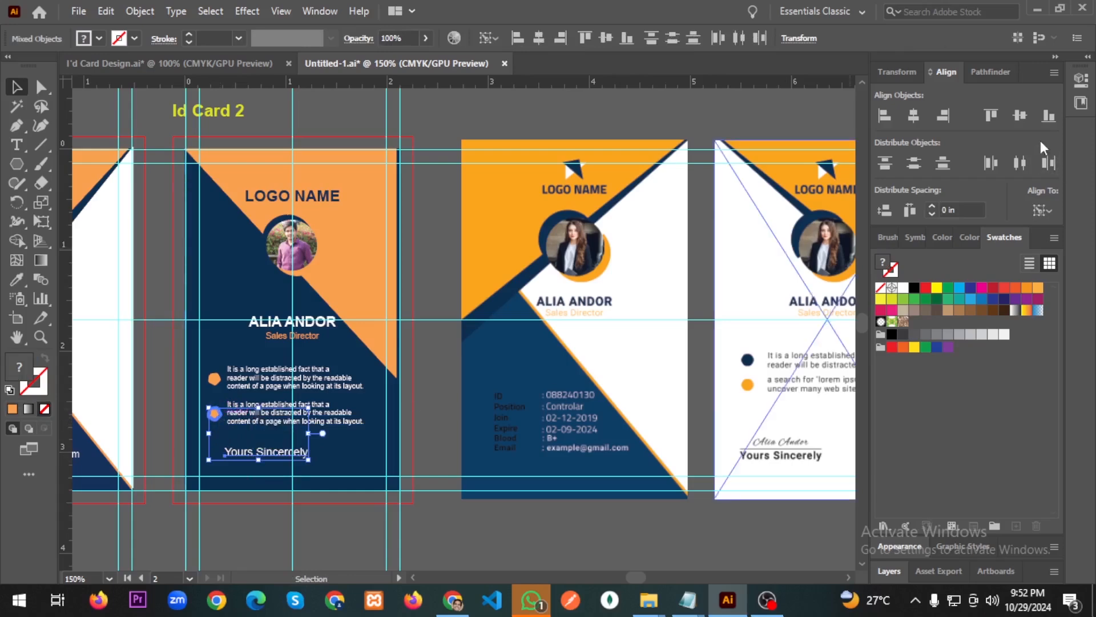
pyautogui.click(884, 115)
pyautogui.click(330, 457)
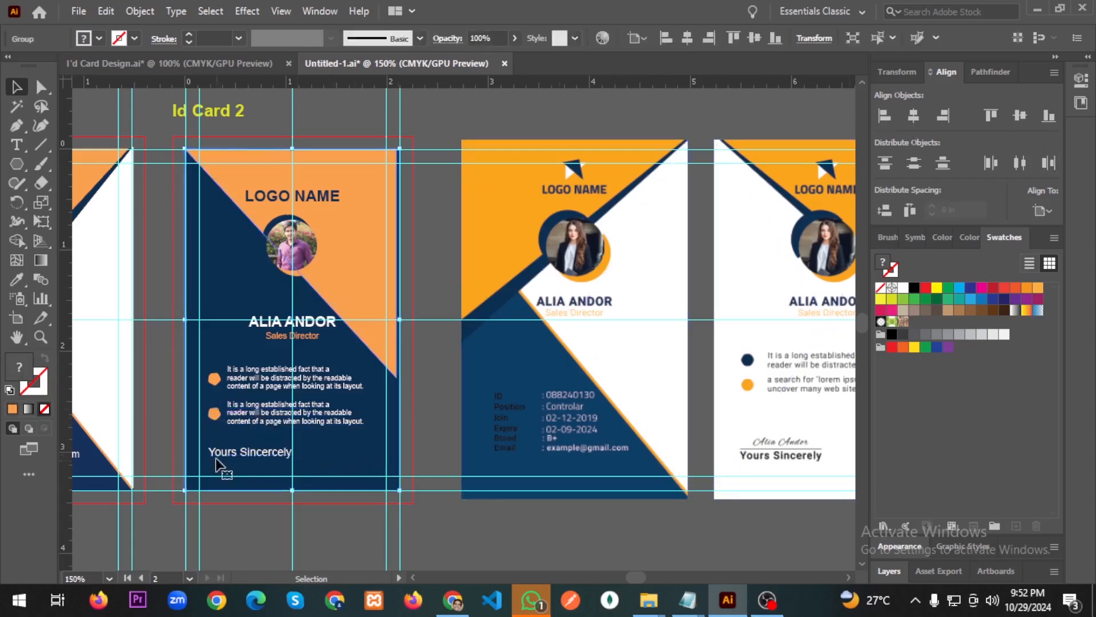
pyautogui.click(216, 453)
pyautogui.hotkey('shift', 'Down')
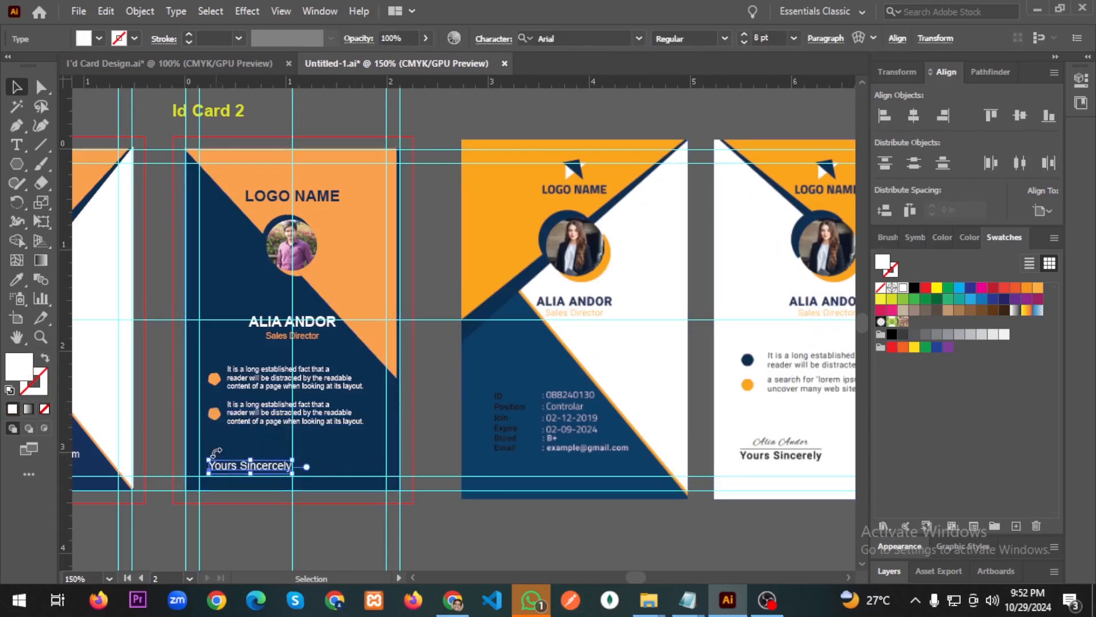
pyautogui.press('Up')
pyautogui.press('Up')
pyautogui.press('Up')
pyautogui.press('Up')
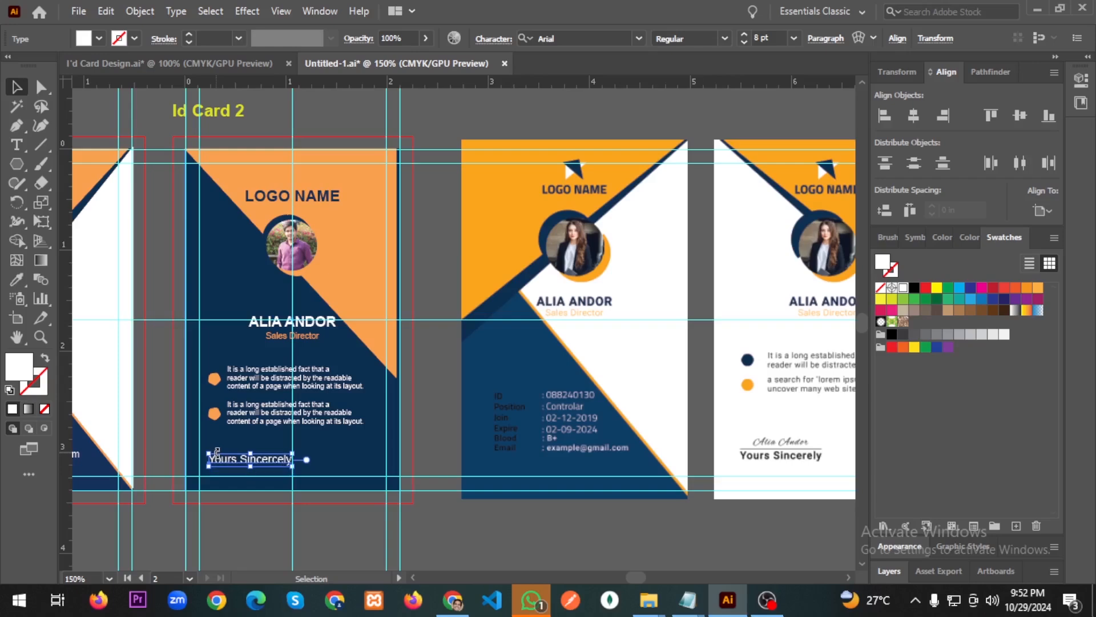
pyautogui.press('Down')
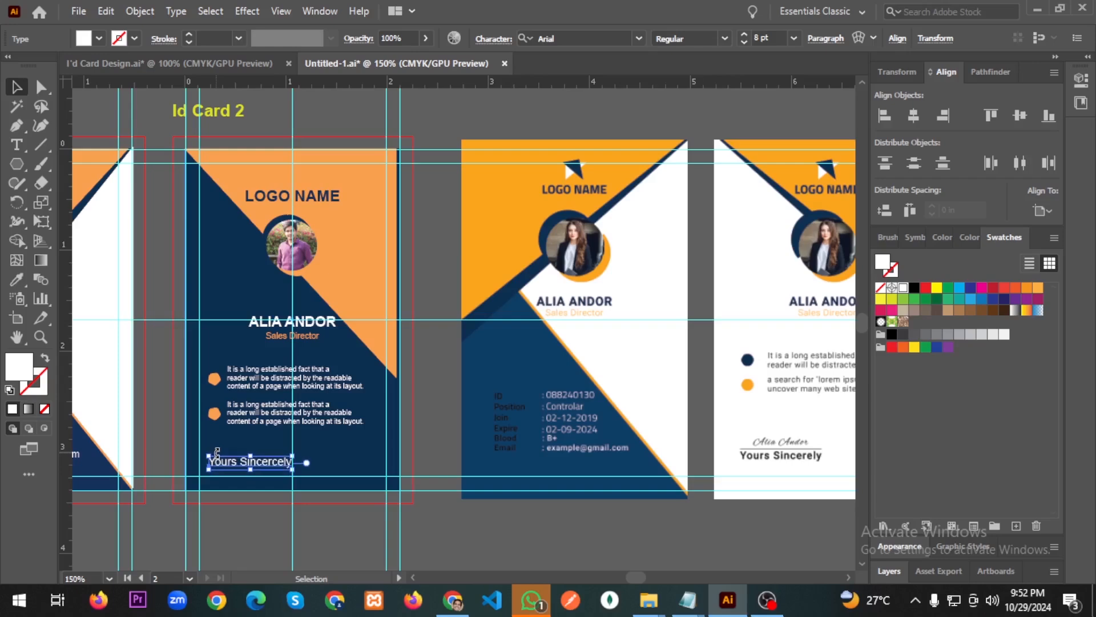
pyautogui.click(366, 467)
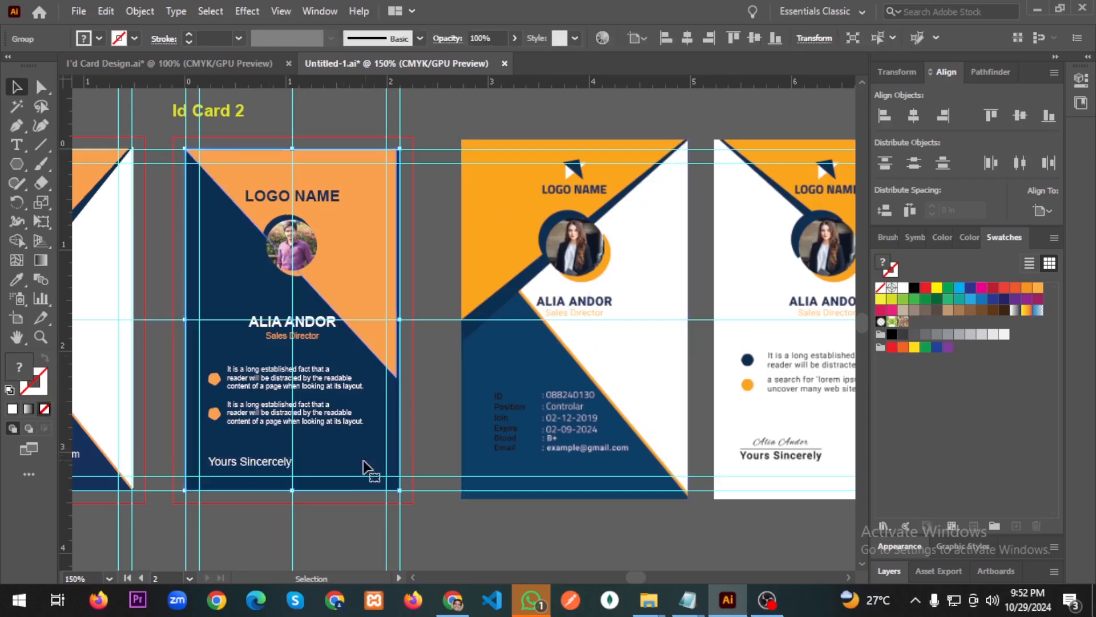
pyautogui.scroll(3, 251, 471)
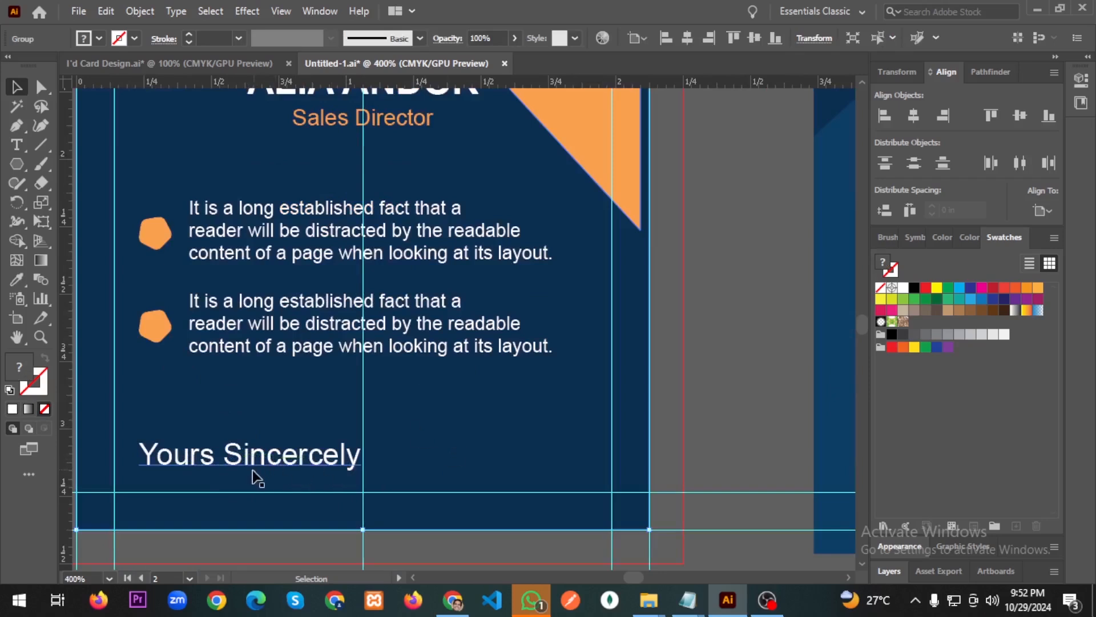
# Set the 'Yours Sincerely' sign-off to Arial Bold at 7 pt.
pyautogui.click(252, 471)
pyautogui.click(724, 38)
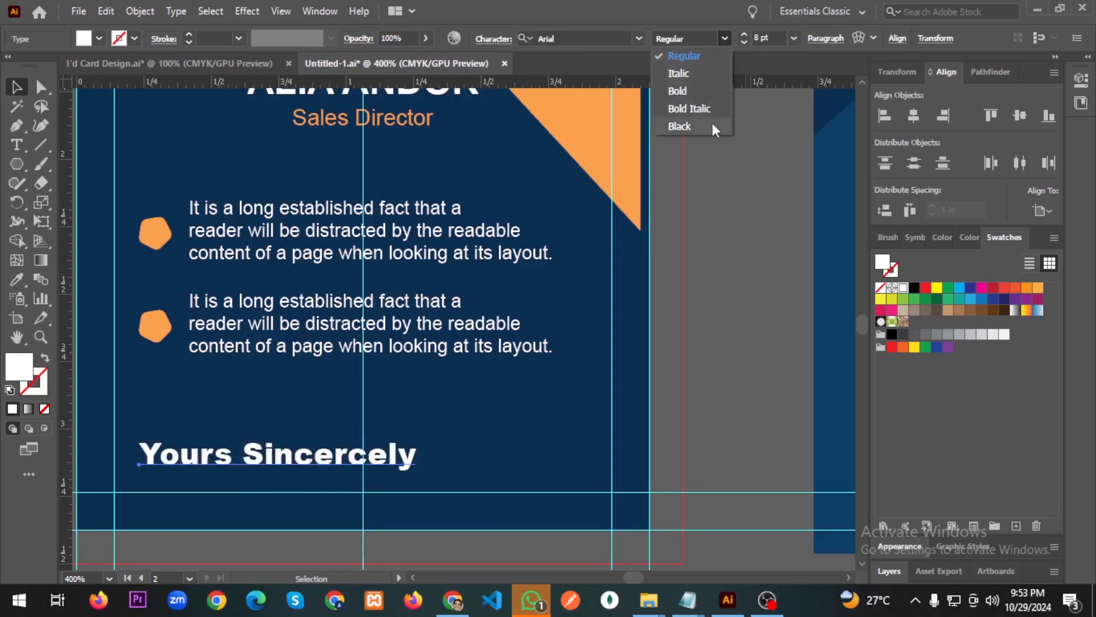
pyautogui.click(696, 88)
pyautogui.click(748, 46)
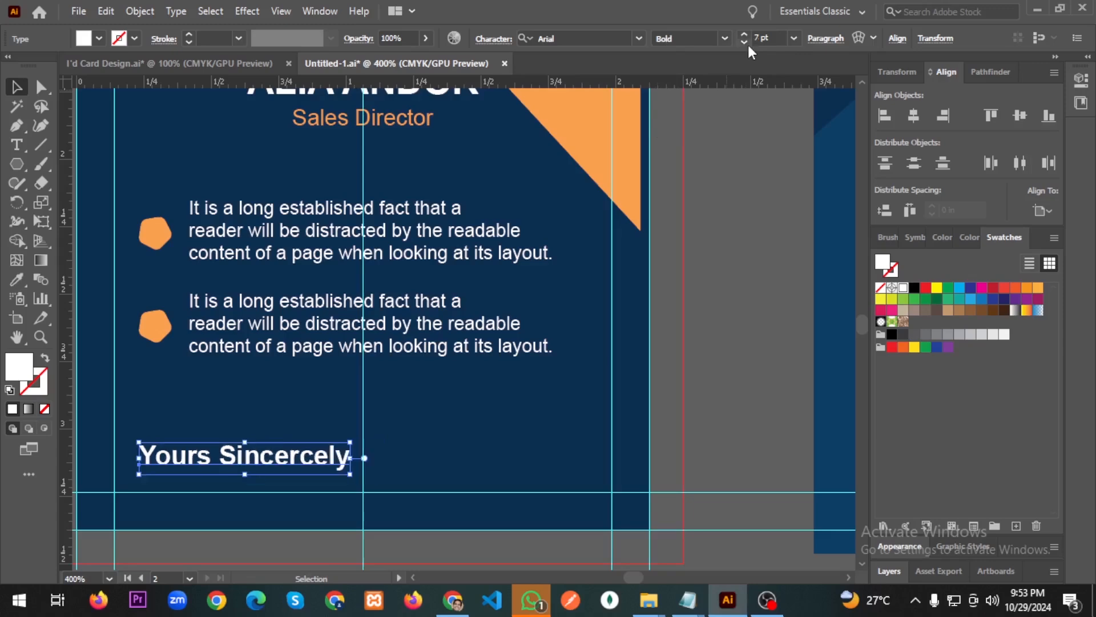
pyautogui.click(673, 313)
pyautogui.scroll(-3, 637, 374)
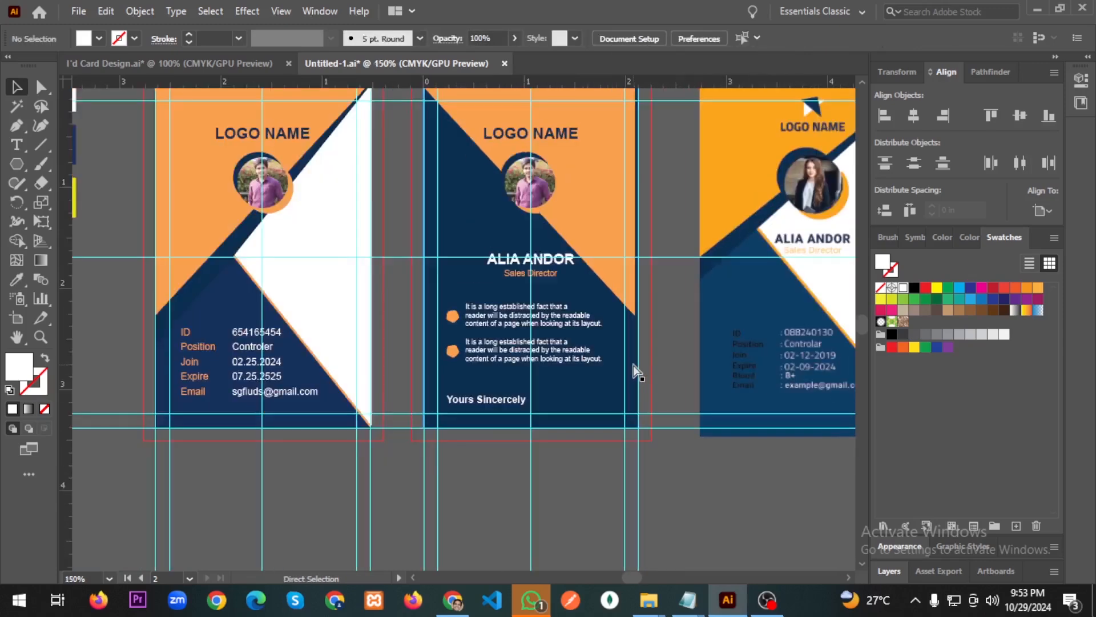
# Undo the bold and 7 pt changes, returning the sign-off to regular 8 pt.
pyautogui.hotkey('ctrl', 'z')
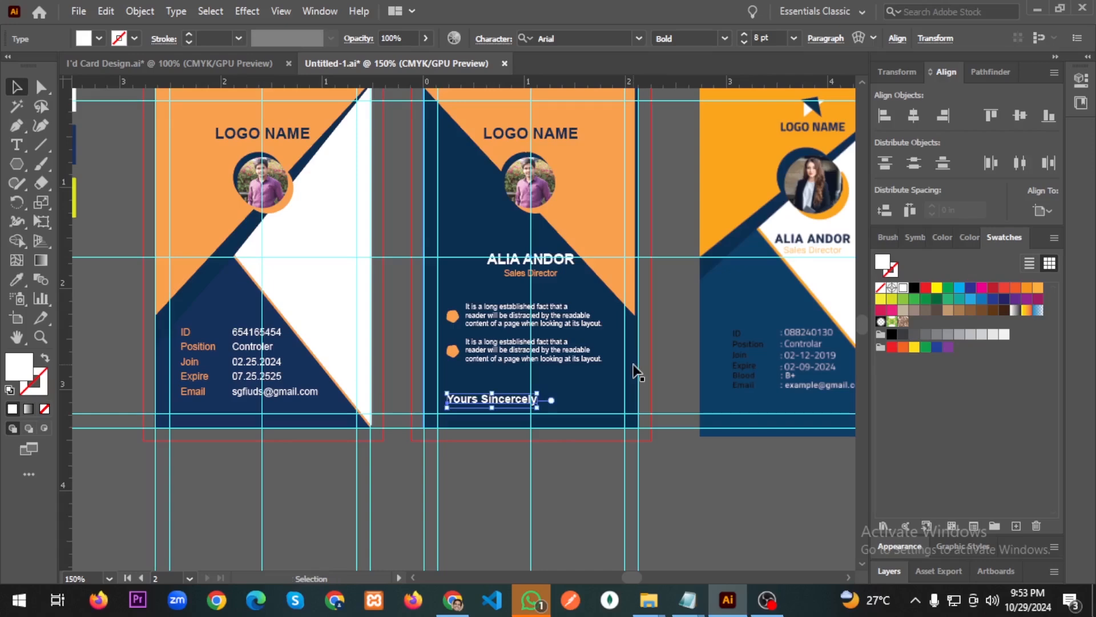
pyautogui.hotkey('ctrl', 'z')
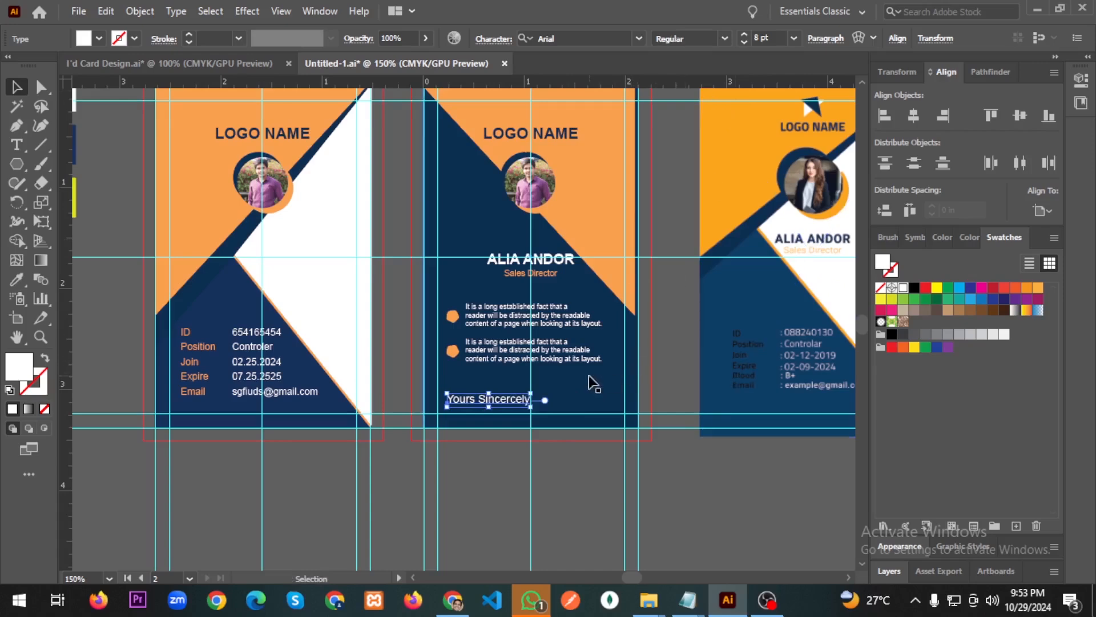
pyautogui.click(589, 378)
# Fix the misspelled second word of the sign-off so it reads 'Sincerely'.
pyautogui.doubleClick(520, 401)
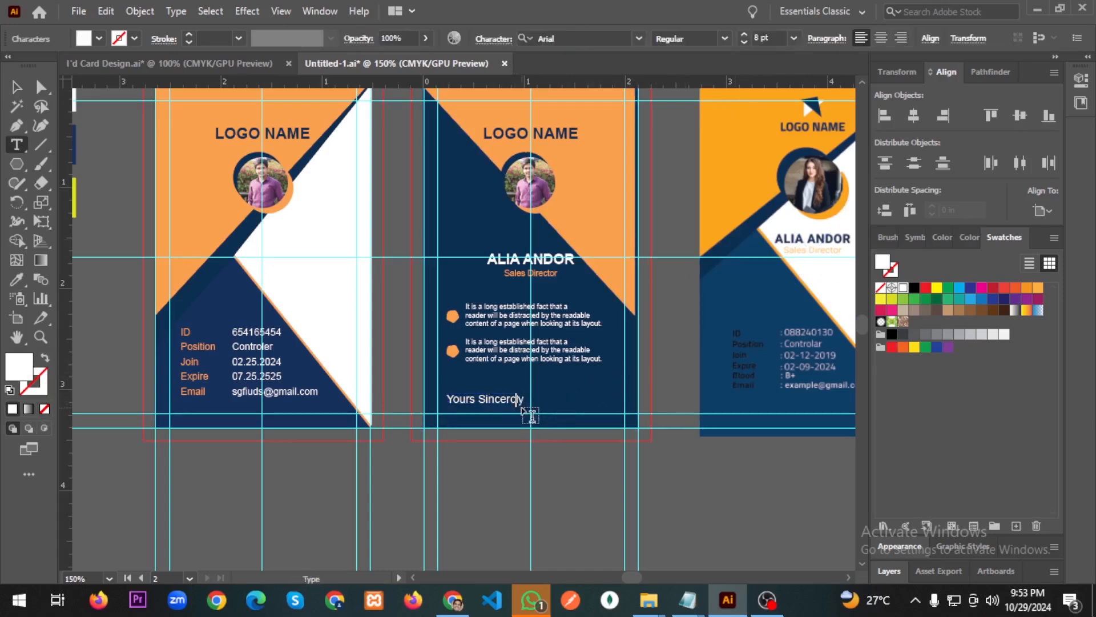
pyautogui.click(16, 87)
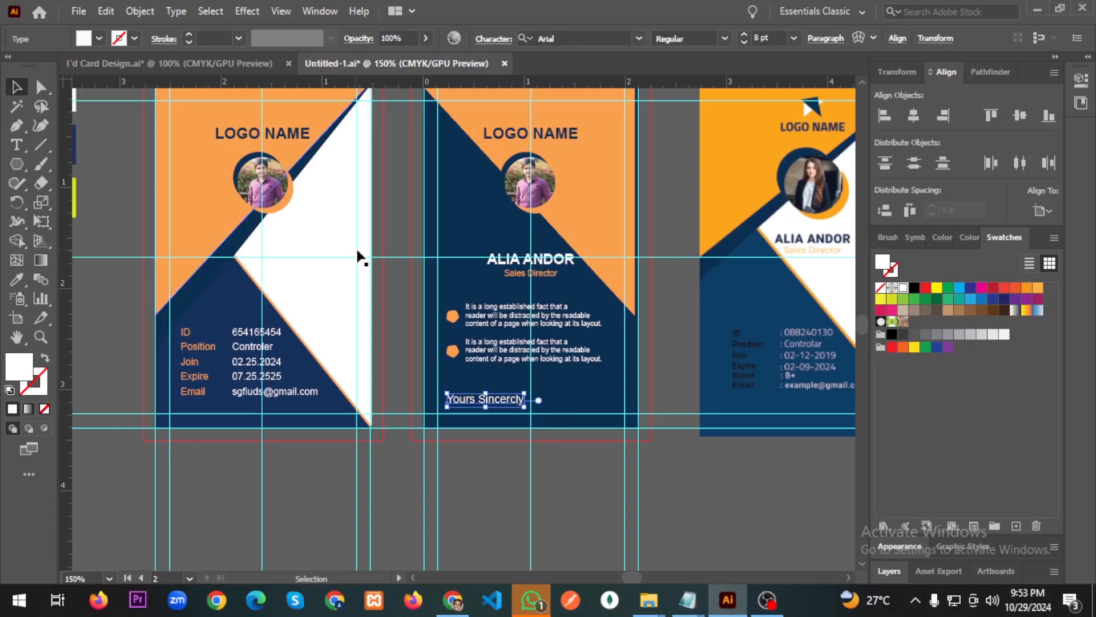
pyautogui.click(561, 406)
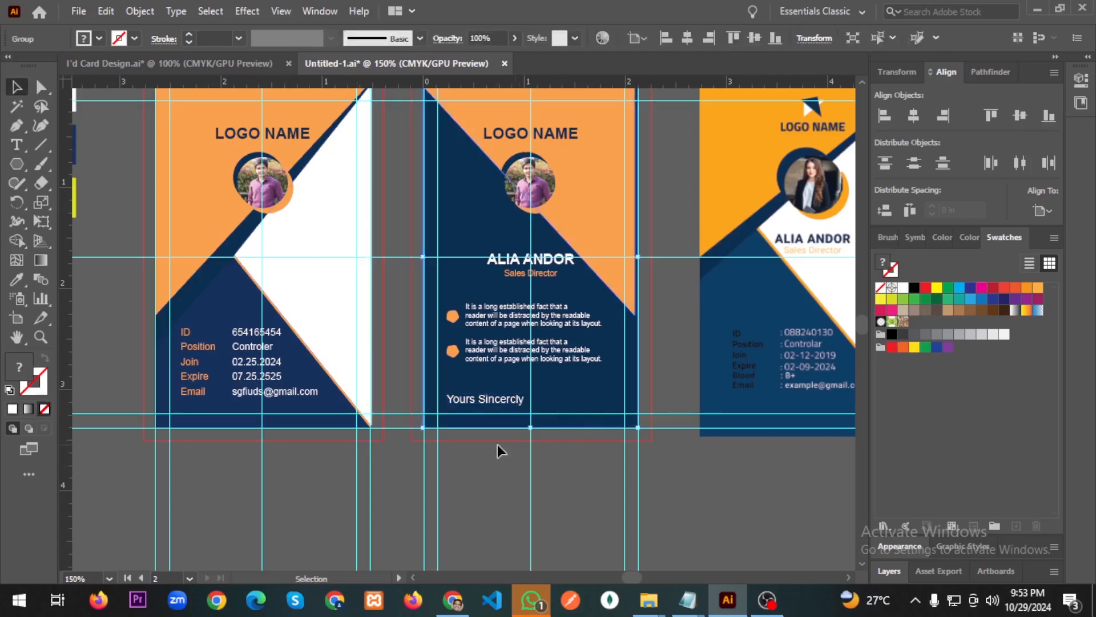
pyautogui.hscroll(5, 497, 444)
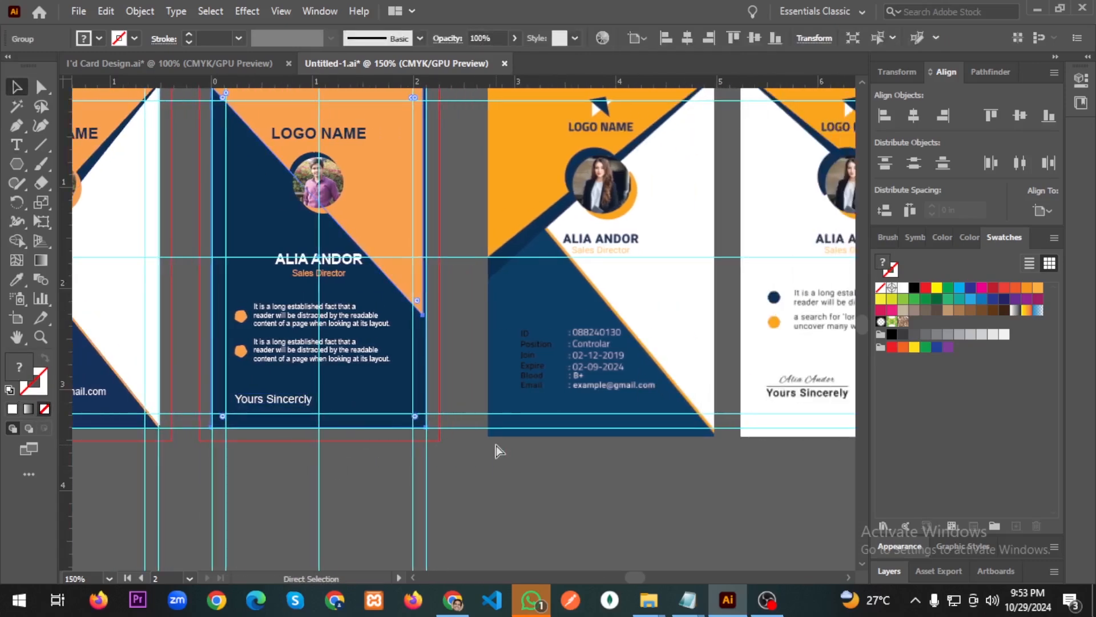
pyautogui.doubleClick(298, 404)
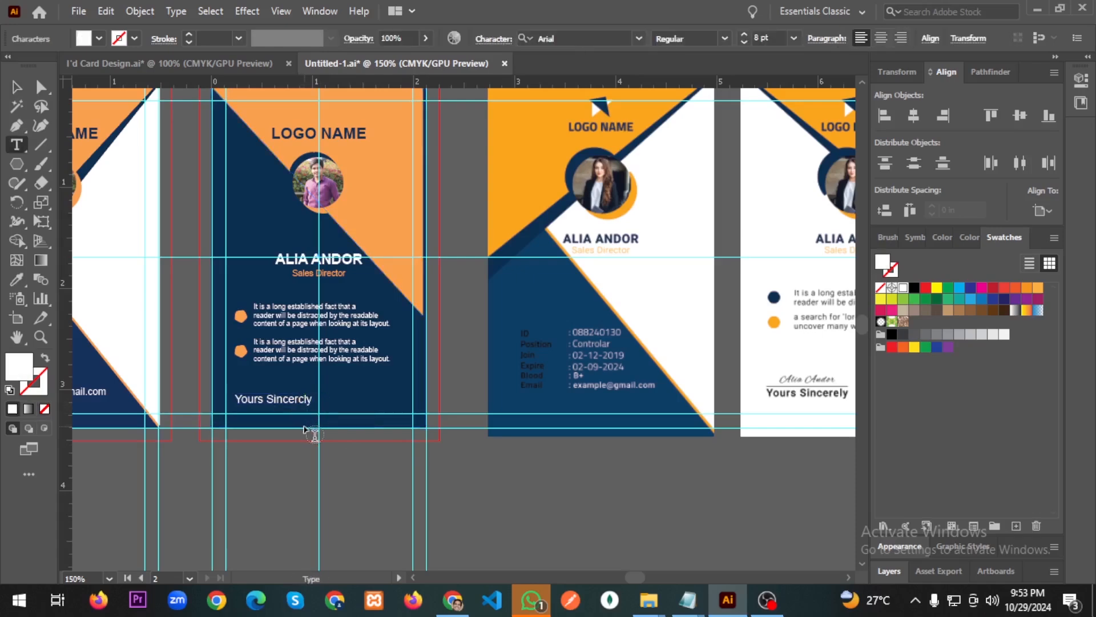
pyautogui.press('BackSpace')
pyautogui.write('e')
pyautogui.press('Escape')
pyautogui.click(298, 466)
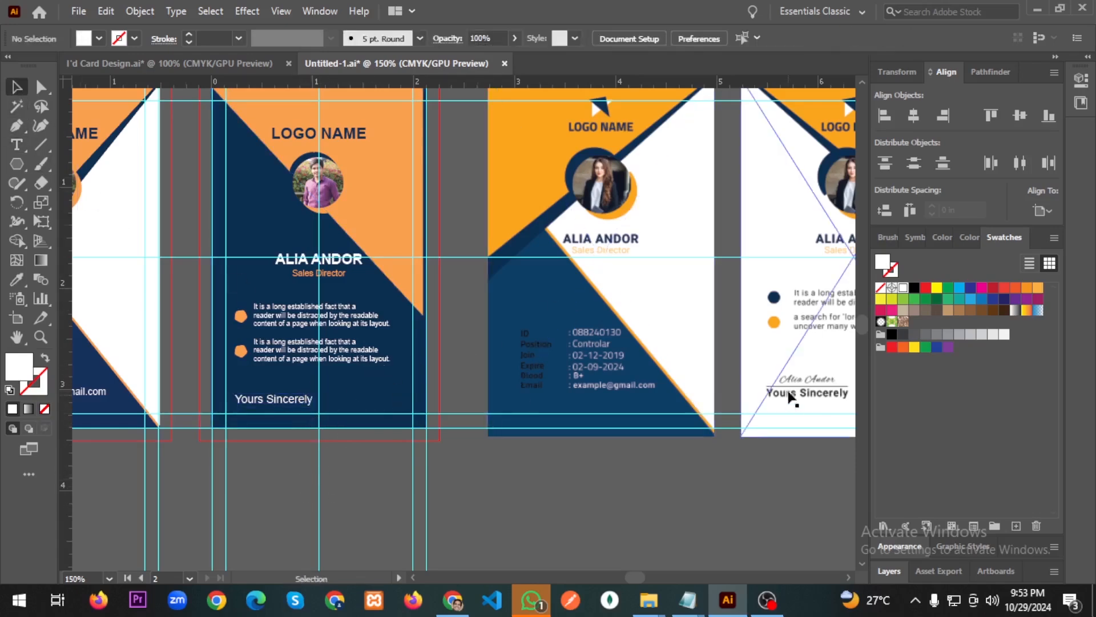
# Draw a horizontal line just above 'Yours Sincerely' and colour its fill white.
pyautogui.click(36, 146)
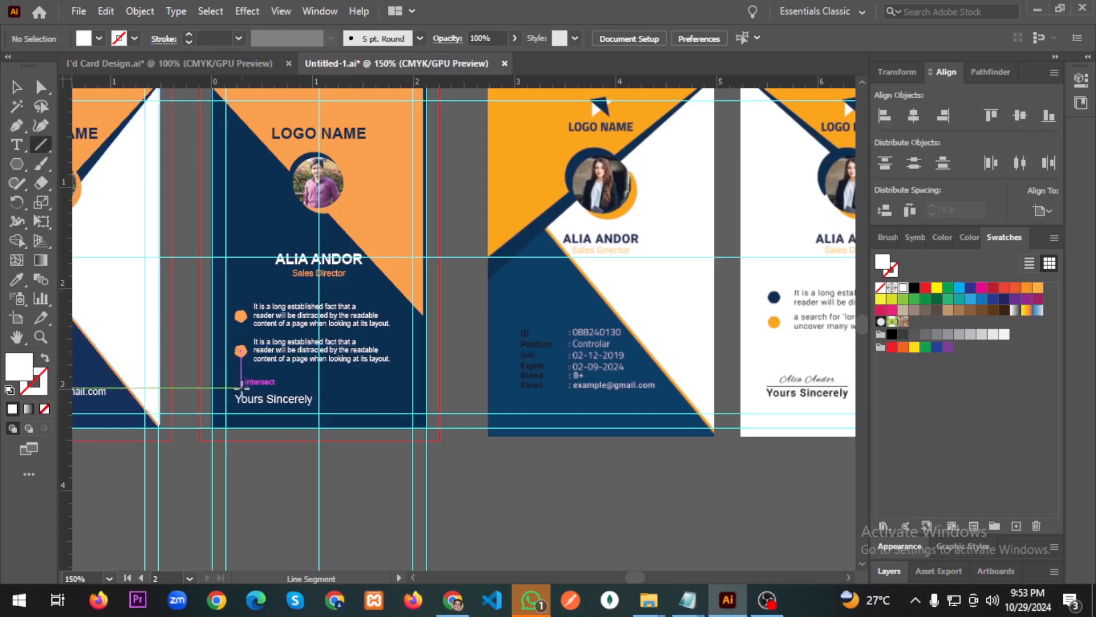
pyautogui.moveTo(239, 388); pyautogui.dragTo(316, 387)
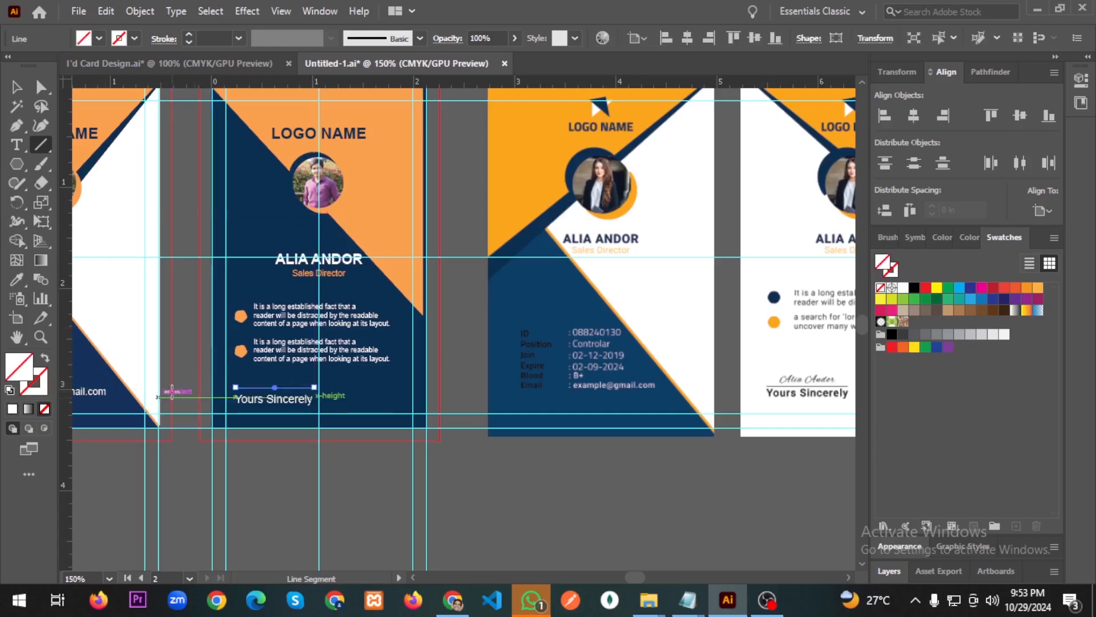
pyautogui.doubleClick(21, 372)
pyautogui.click(415, 226)
pyautogui.click(337, 191)
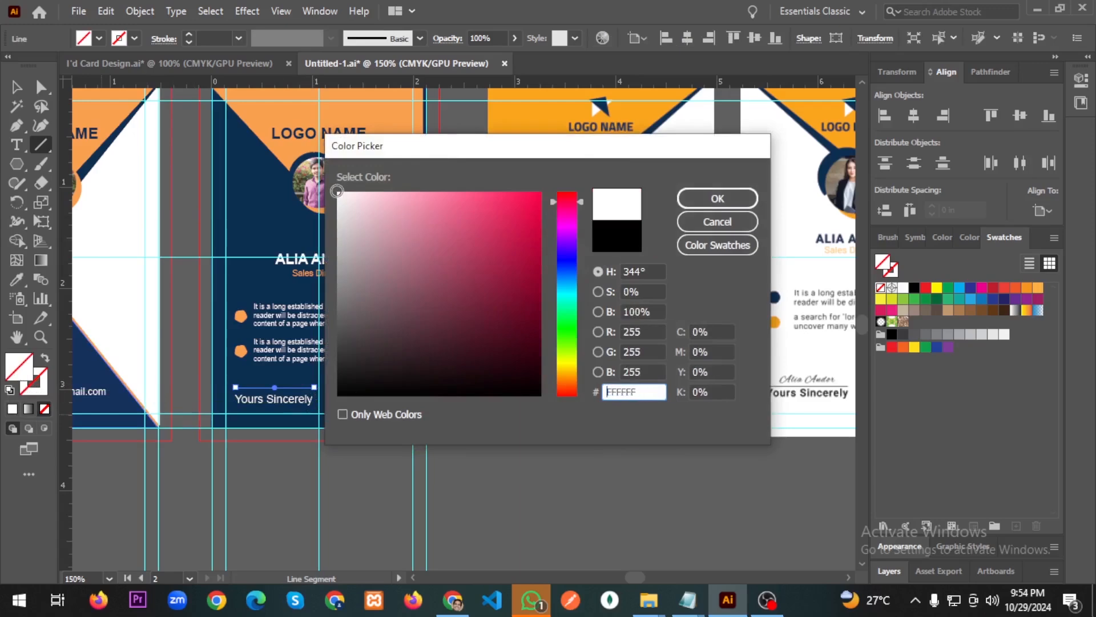
pyautogui.click(717, 198)
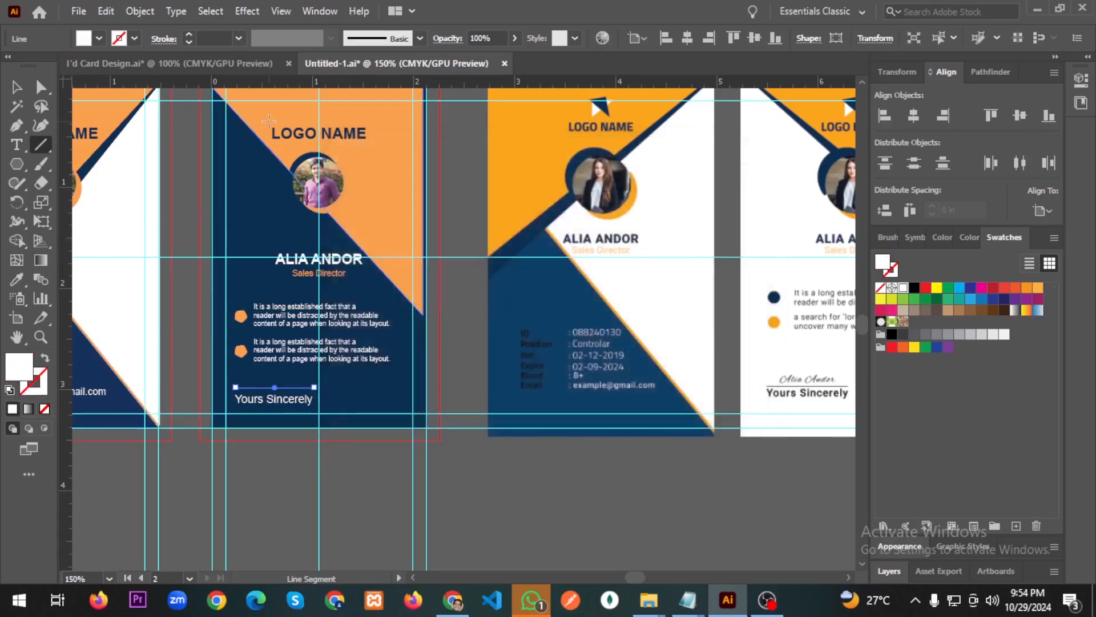
# Give the line a white 1 pt stroke with no fill.
pyautogui.click(190, 32)
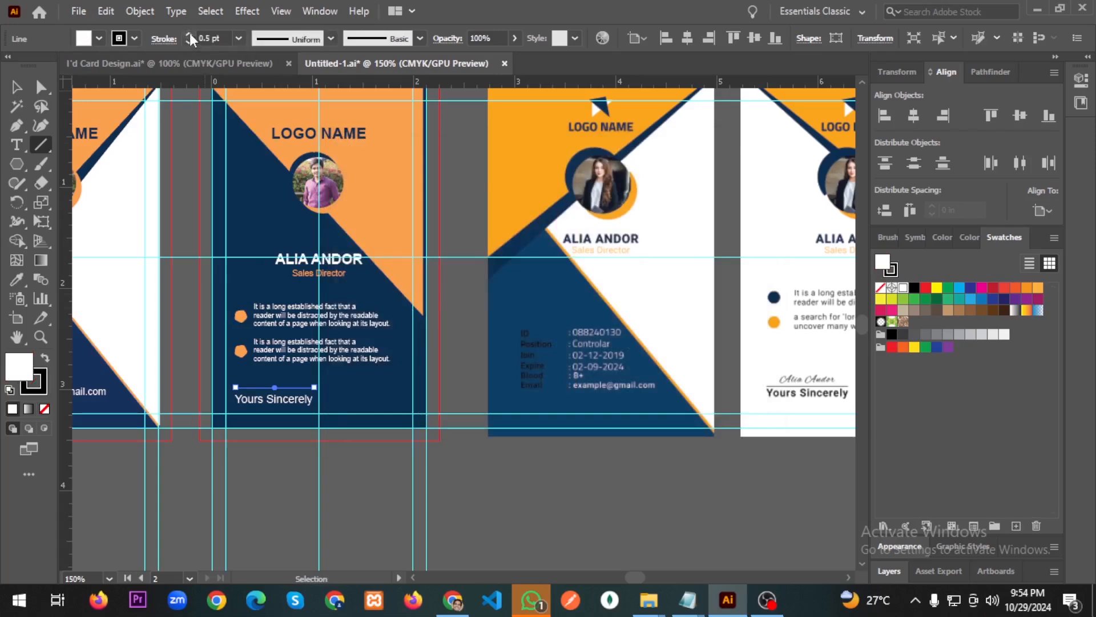
pyautogui.click(35, 382)
pyautogui.click(46, 410)
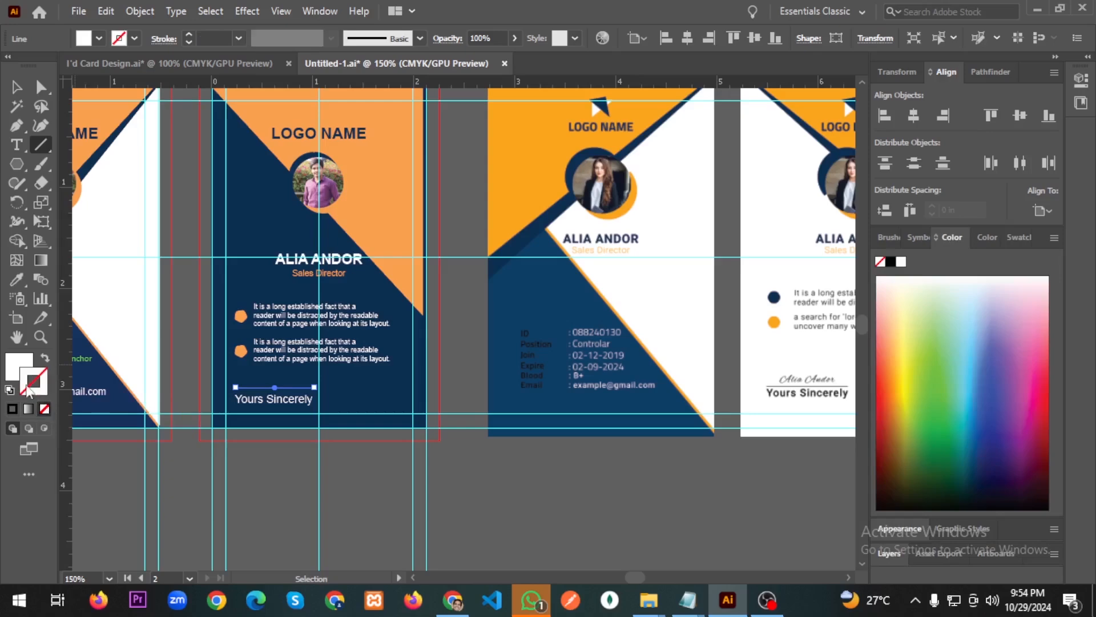
pyautogui.click(17, 372)
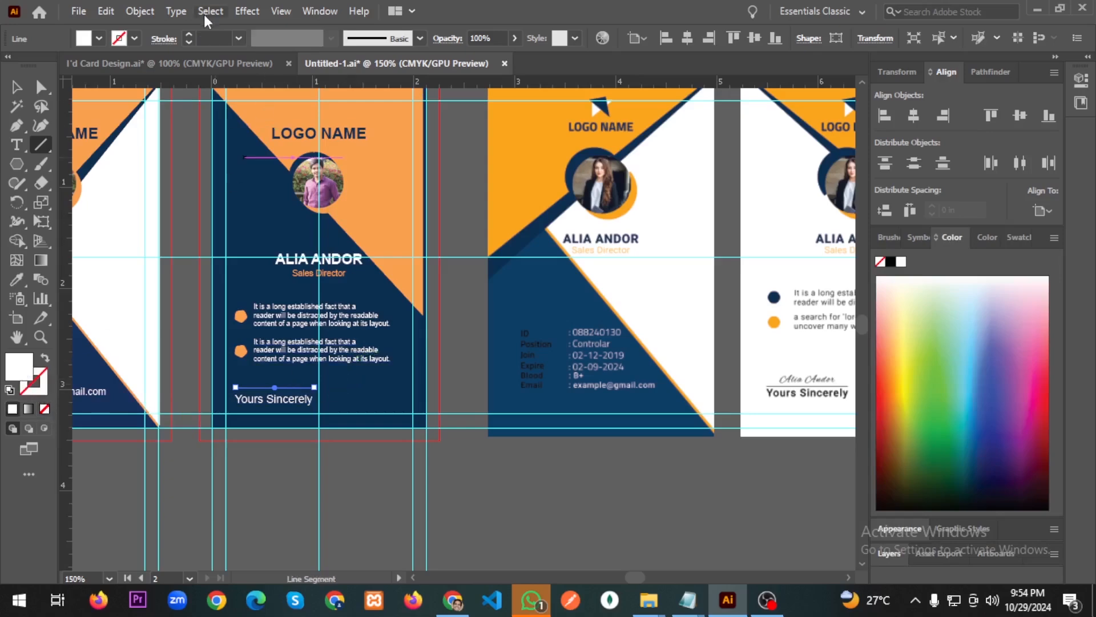
pyautogui.click(189, 35)
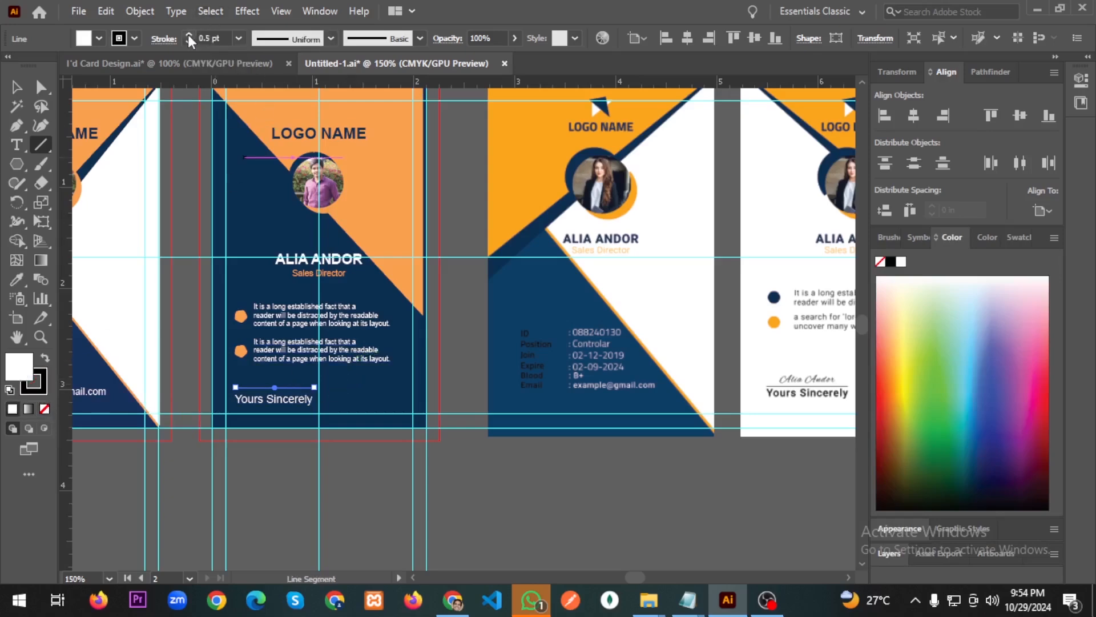
pyautogui.doubleClick(45, 380)
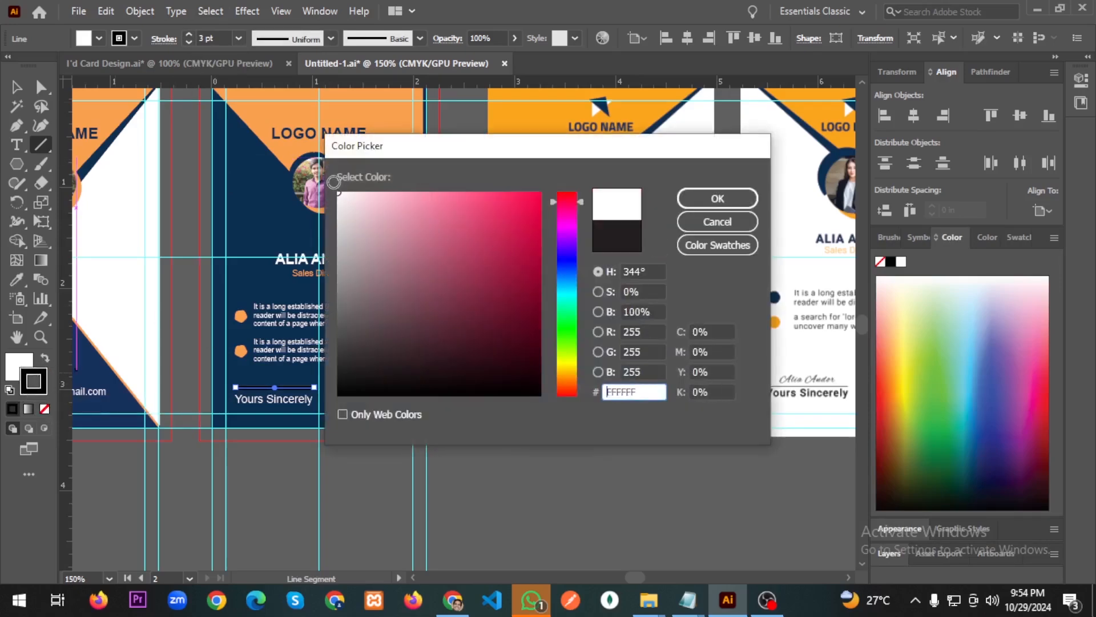
pyautogui.click(698, 198)
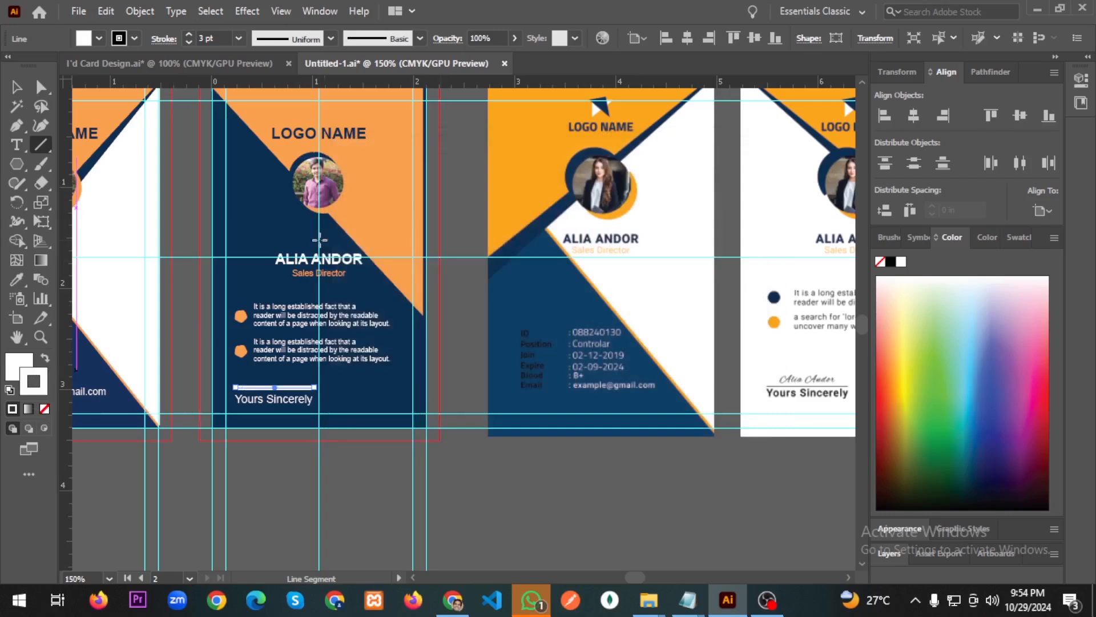
pyautogui.click(189, 42)
pyautogui.click(190, 42)
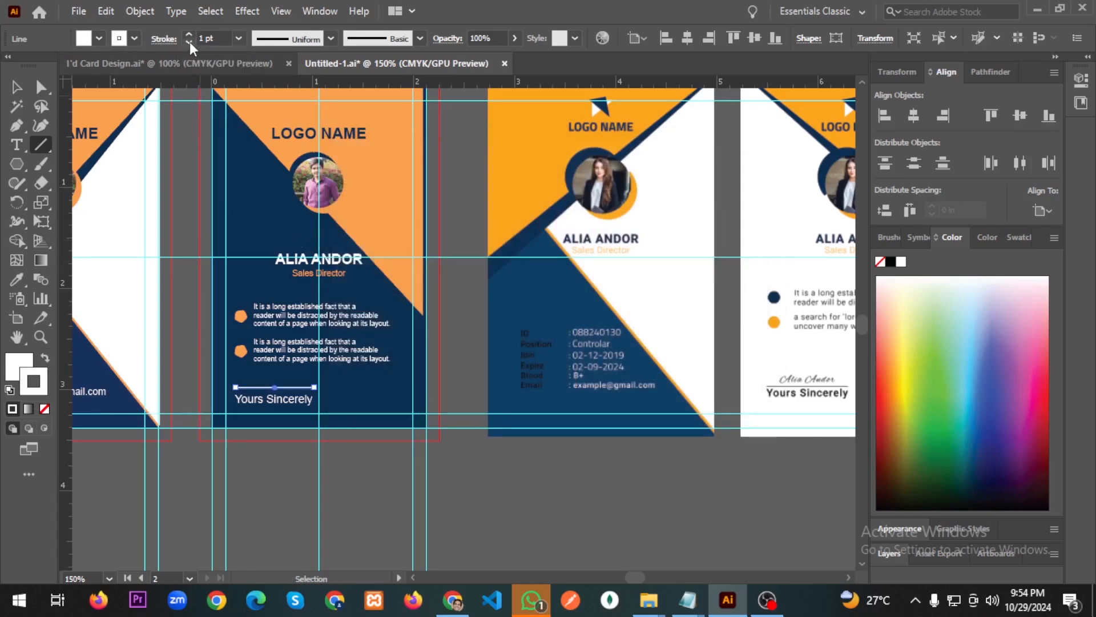
pyautogui.click(44, 409)
pyautogui.press('v')
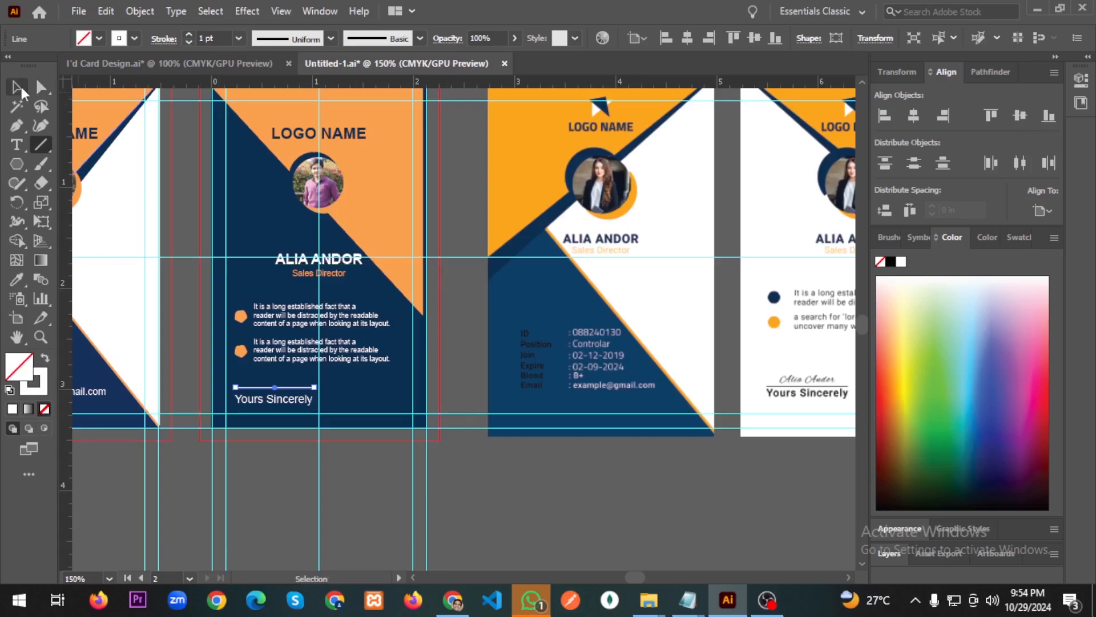
pyautogui.click(487, 480)
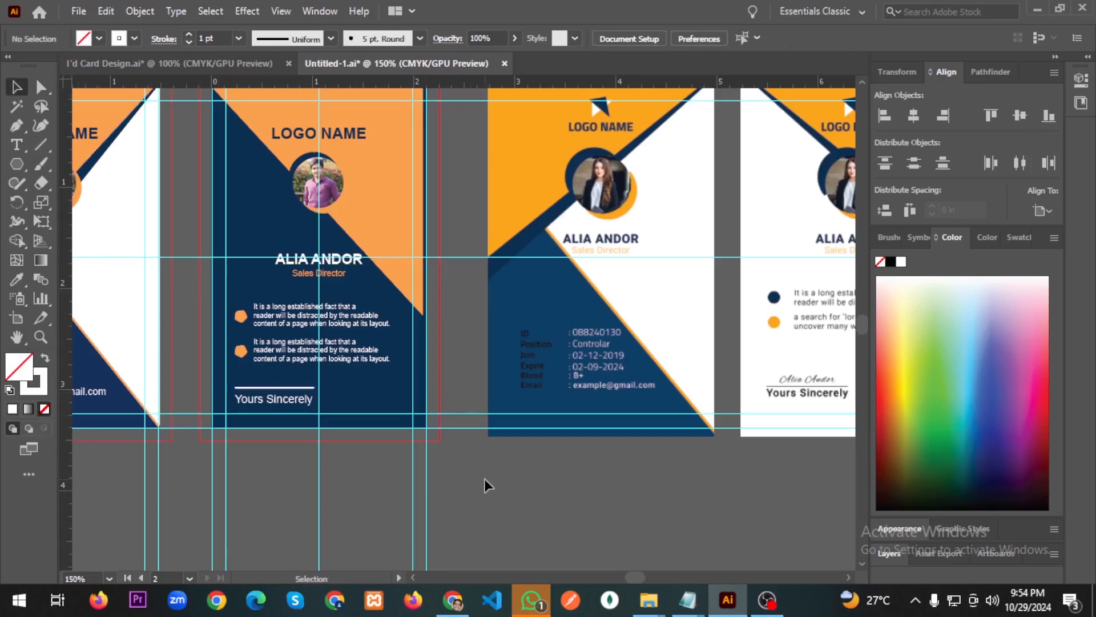
# Thin the signature line's stroke to 0.25 pt.
pyautogui.click(254, 388)
pyautogui.scroll(2, 253, 388)
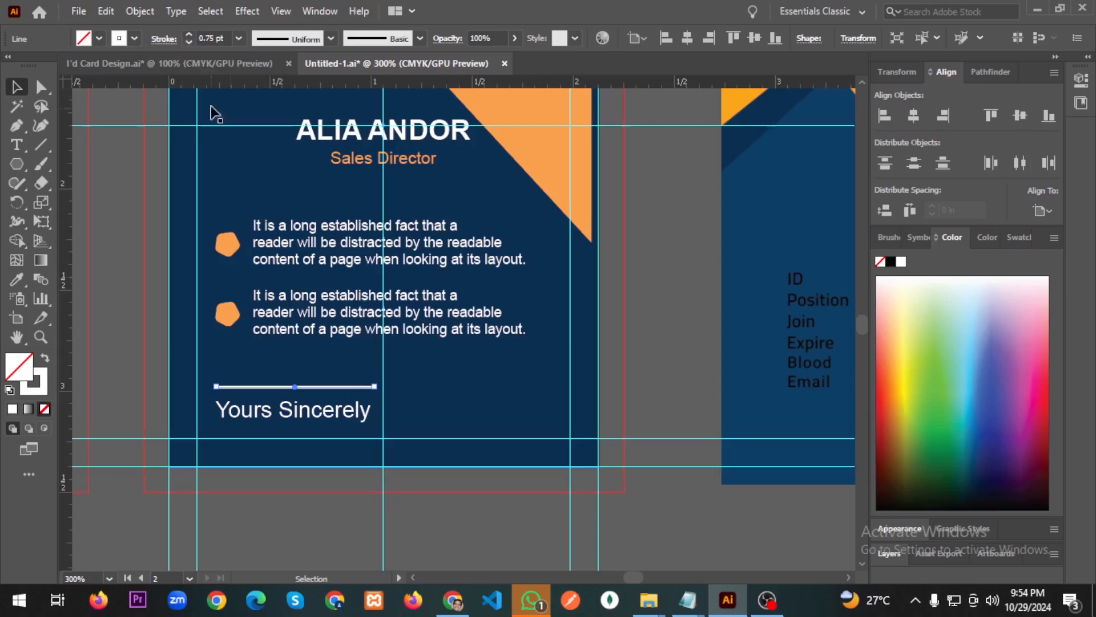
pyautogui.click(189, 44)
pyautogui.click(464, 392)
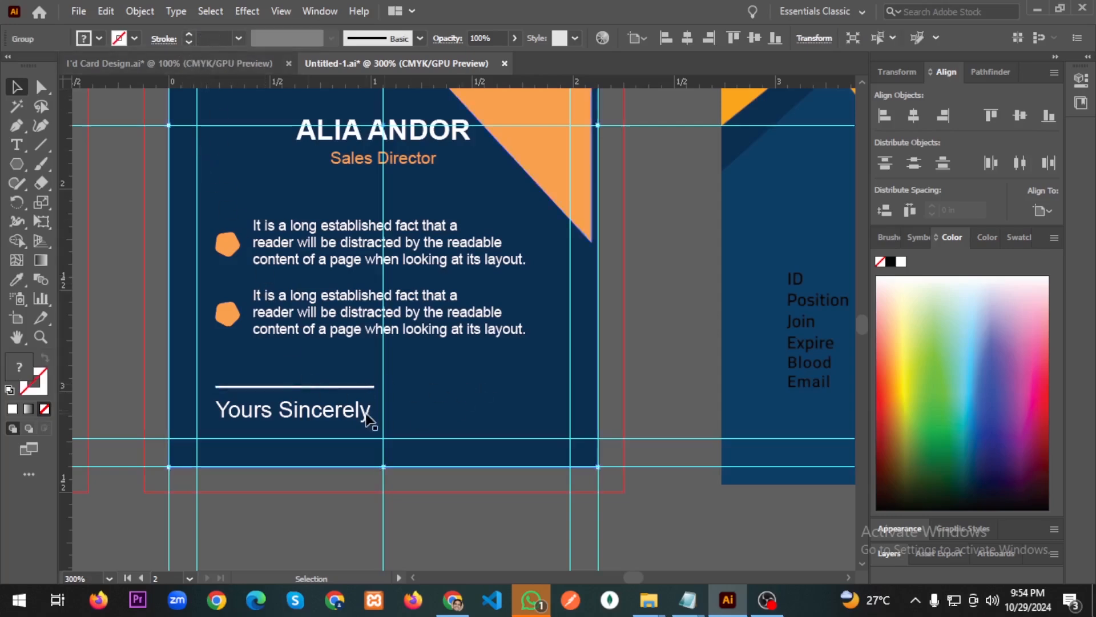
pyautogui.click(332, 388)
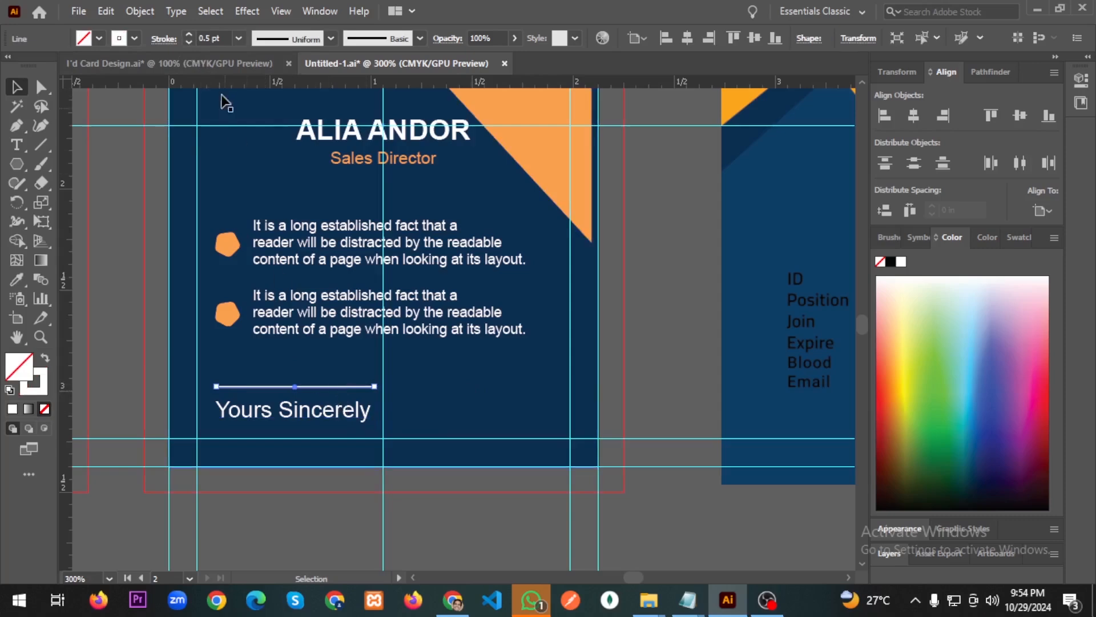
pyautogui.click(189, 42)
pyautogui.click(189, 42)
pyautogui.click(465, 367)
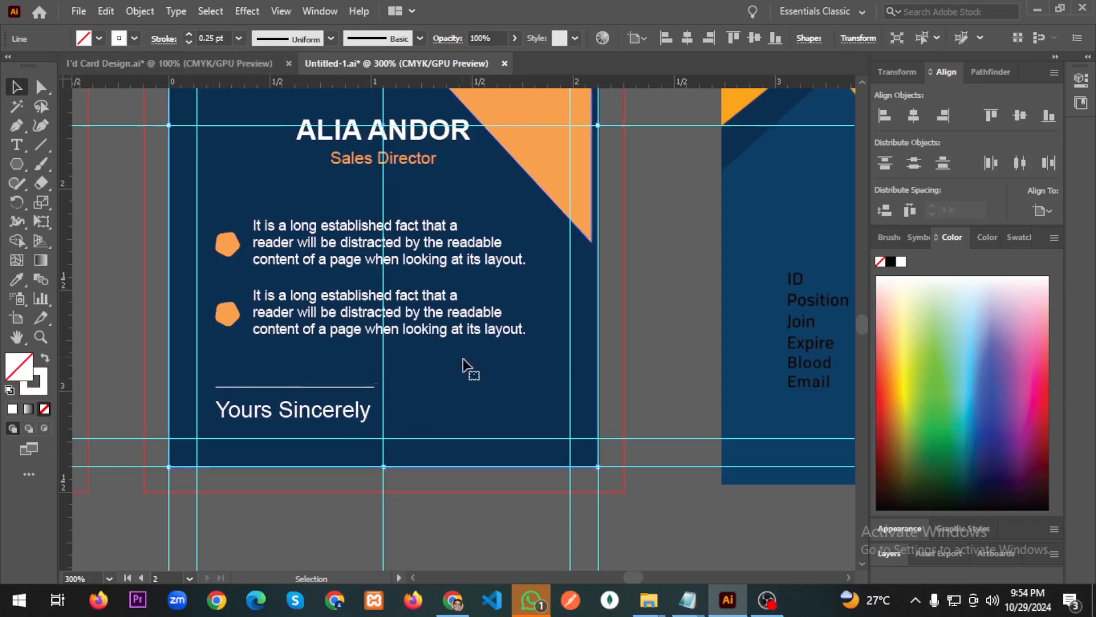
# Left-align the line with 'Yours Sincerely' and nudge it down closer to the text.
pyautogui.click(330, 388)
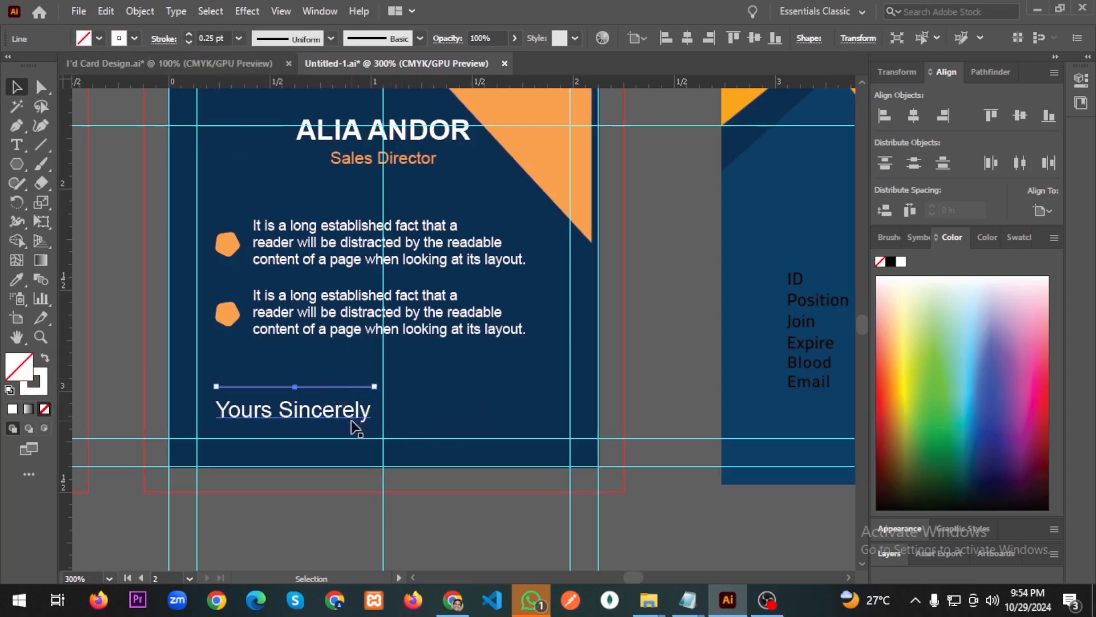
pyautogui.keyDown('shift'); pyautogui.click(345, 420); pyautogui.keyUp('shift')
pyautogui.click(345, 420)
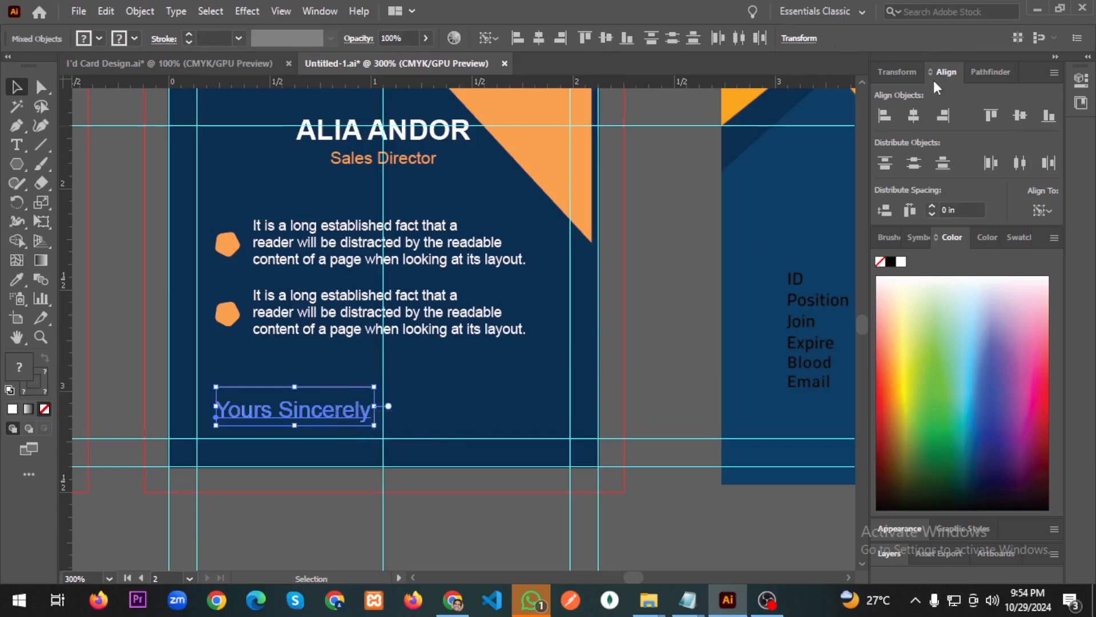
pyautogui.click(312, 387)
pyautogui.press('Down')
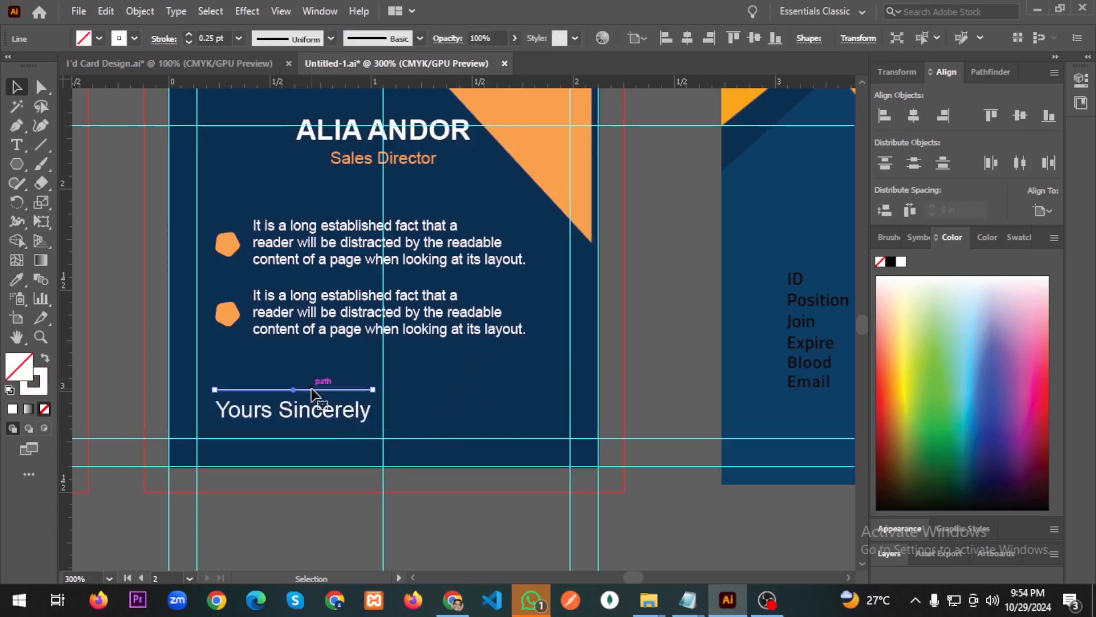
pyautogui.press('Down')
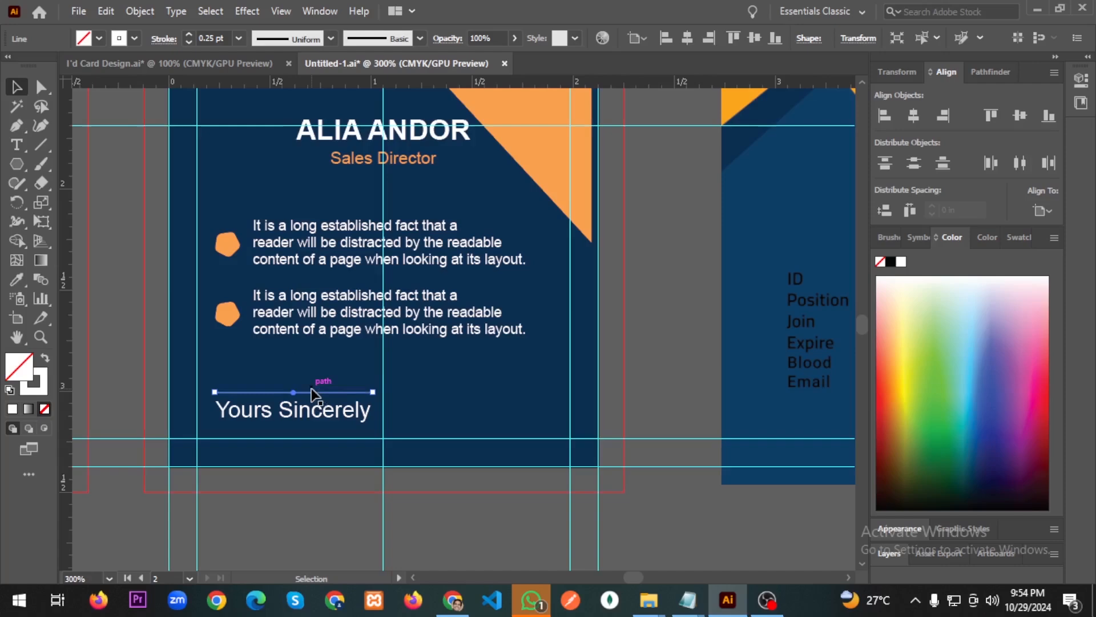
pyautogui.click(516, 397)
pyautogui.scroll(-2, 517, 396)
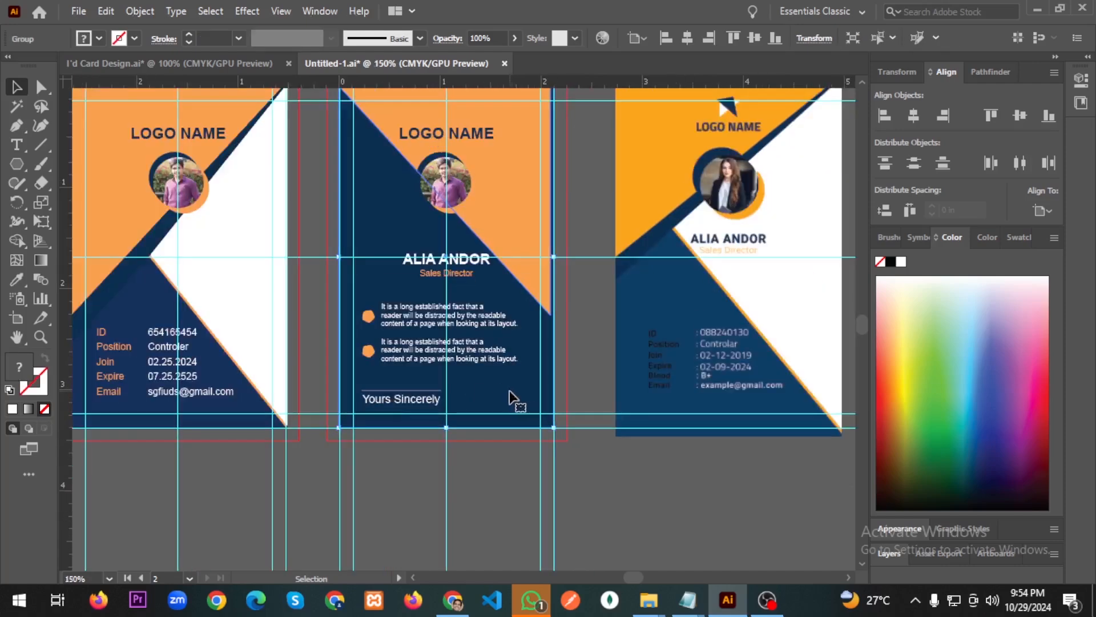
# Save the artwork as Untitled-1.ai, replacing the existing file, with default Illustrator options.
pyautogui.scroll(-1, 494, 391)
pyautogui.hscroll(1, 490, 389)
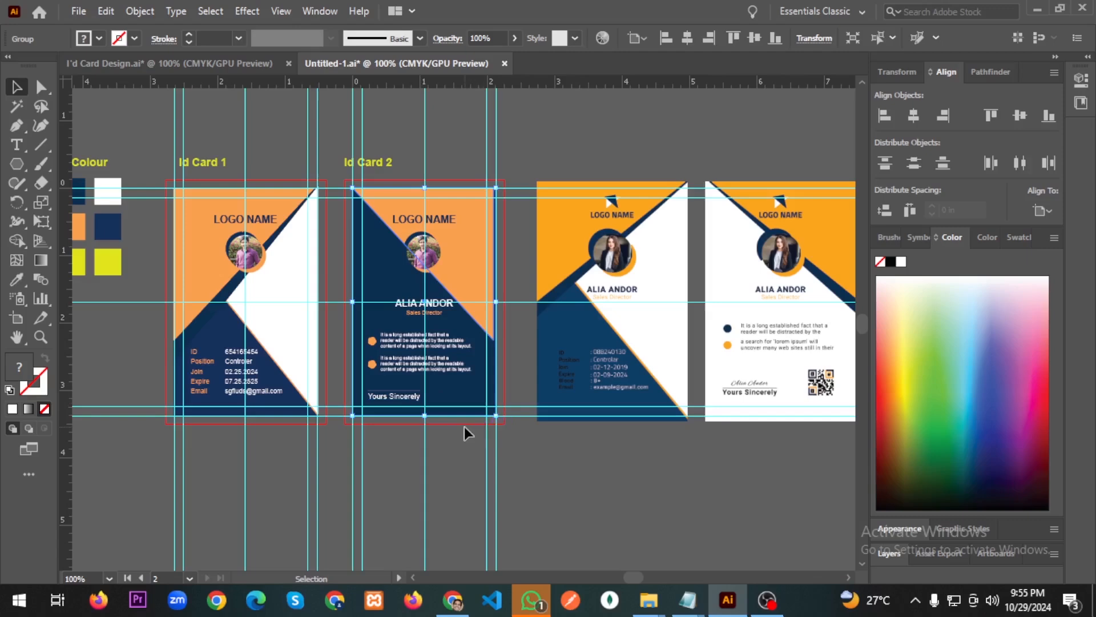
pyautogui.scroll(2, 417, 393)
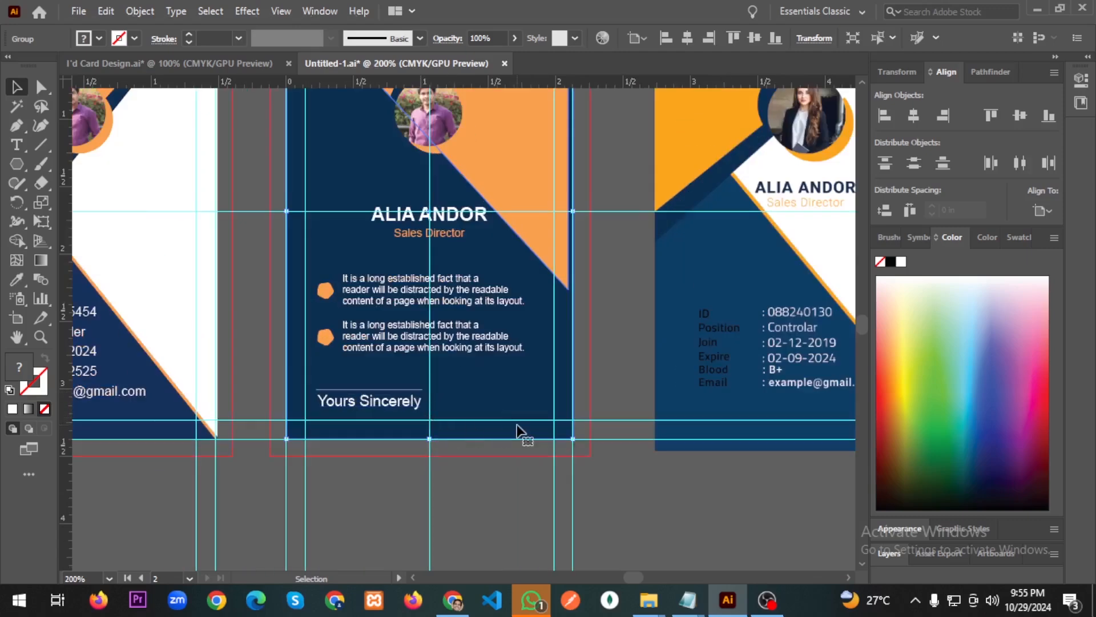
pyautogui.scroll(-1, 492, 423)
pyautogui.hscroll(1, 489, 423)
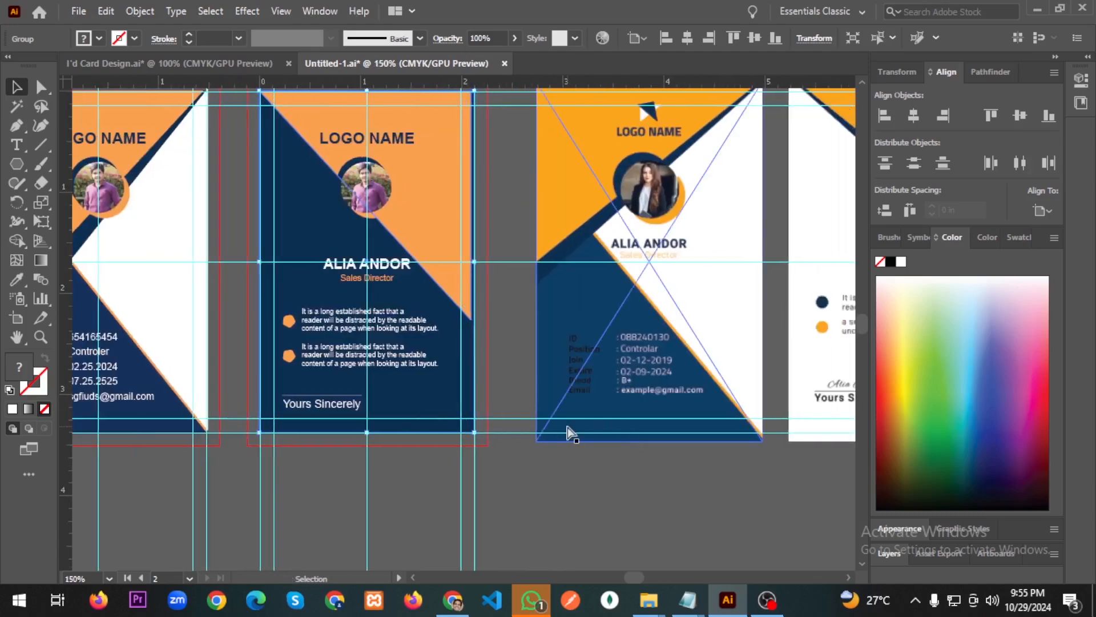
pyautogui.press('ctrl')
pyautogui.hotkey('ctrl', 's')
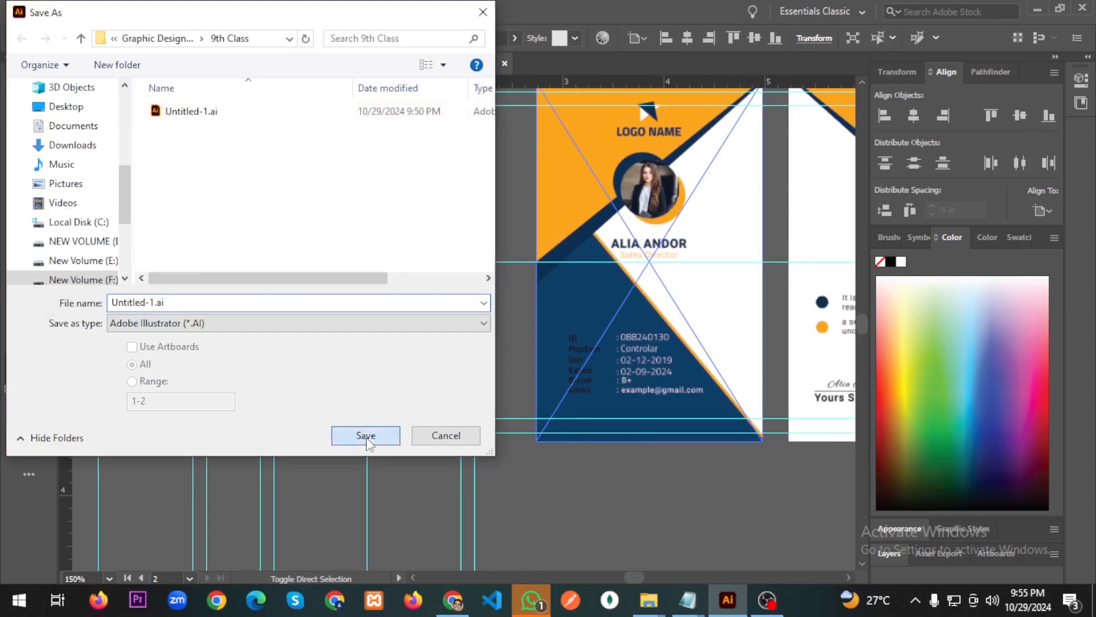
pyautogui.click(362, 431)
pyautogui.click(593, 359)
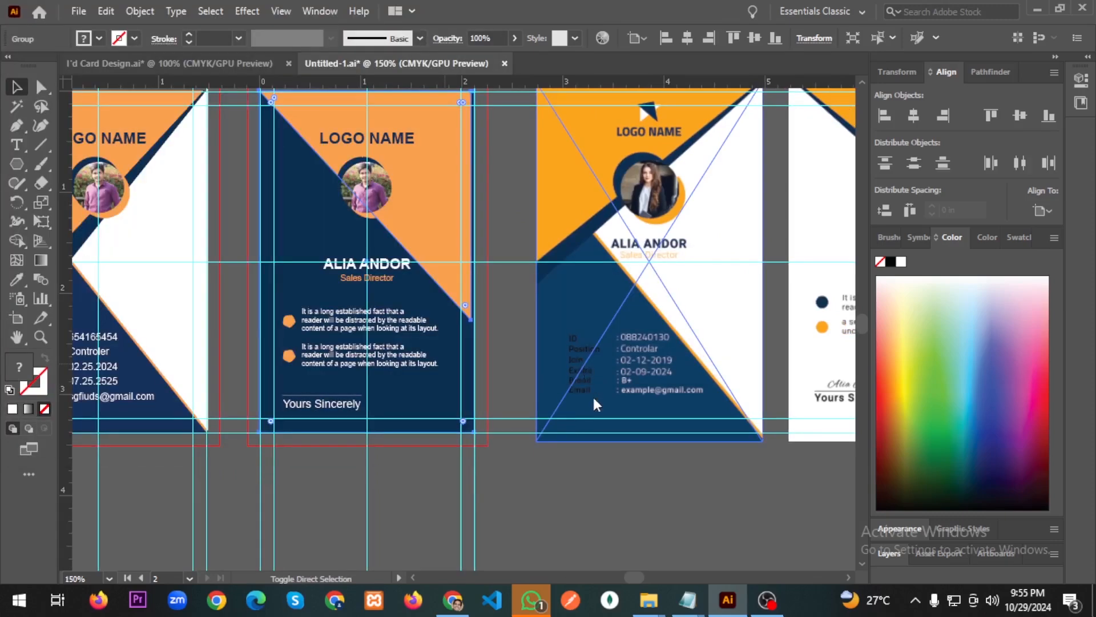
pyautogui.click(622, 521)
pyautogui.click(451, 593)
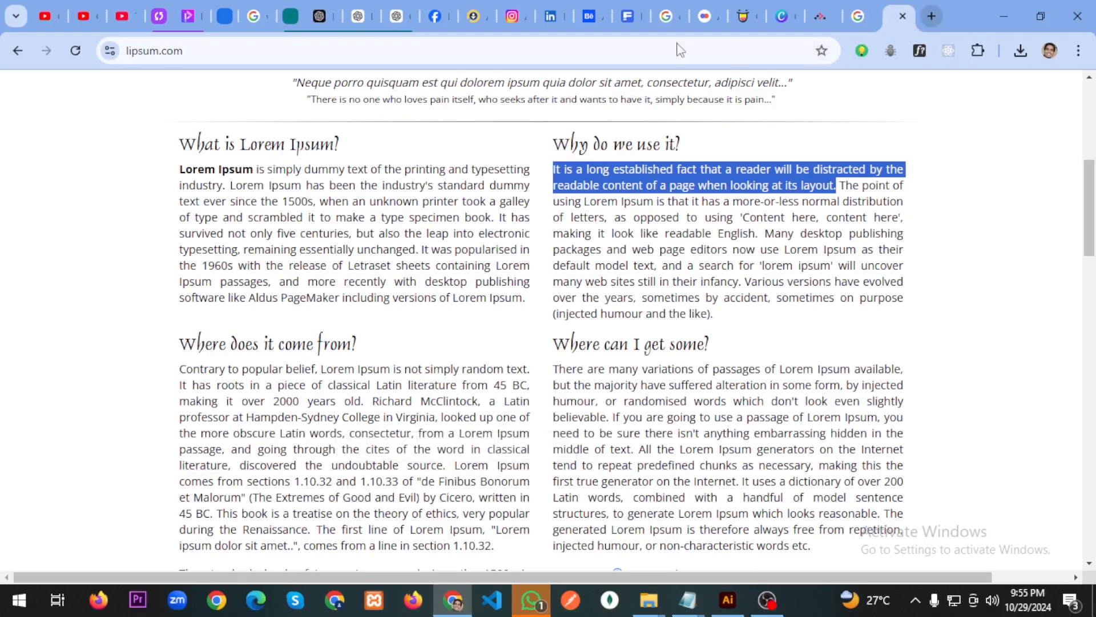
# Search 'qr code generator' in a new tab and open qr-code-generator.com.
pyautogui.hotkey('ctrl', 't')
pyautogui.click(636, 50)
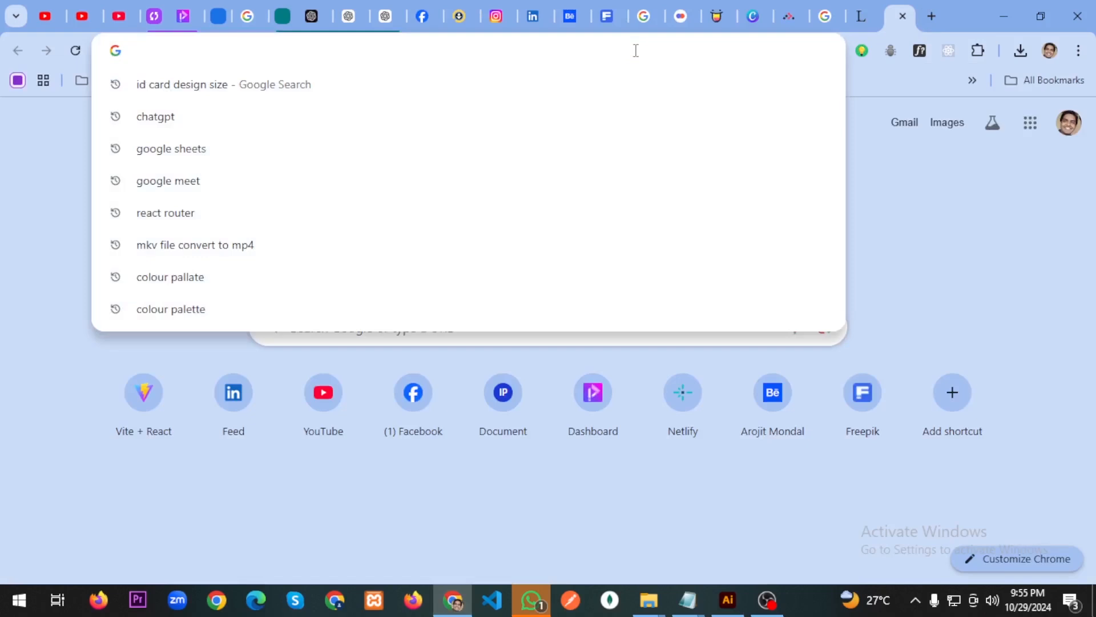
pyautogui.write('qr')
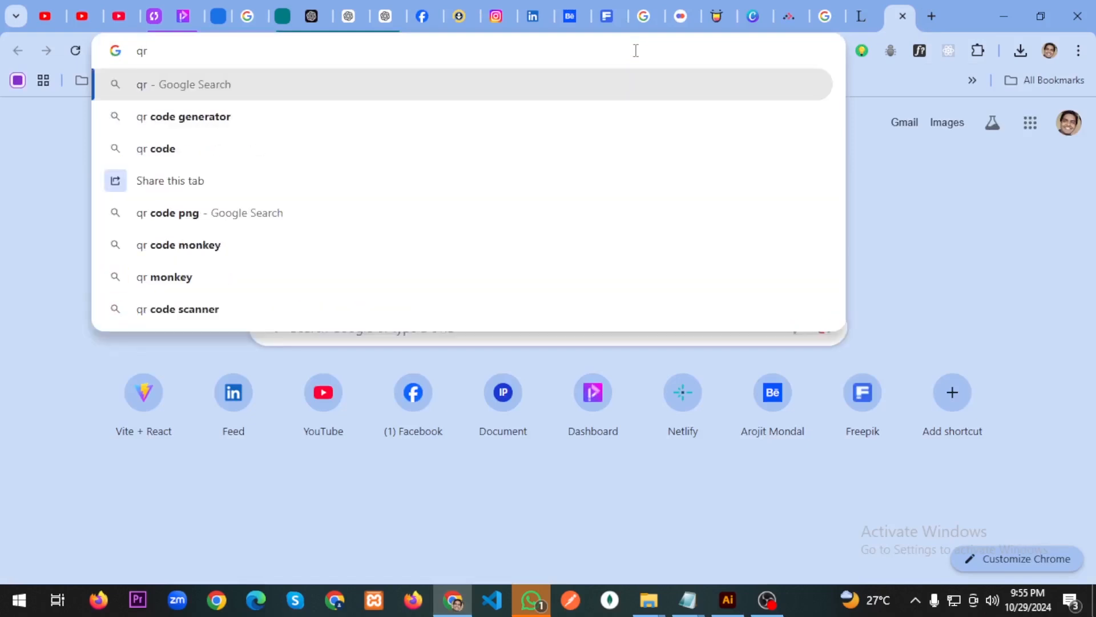
pyautogui.click(571, 117)
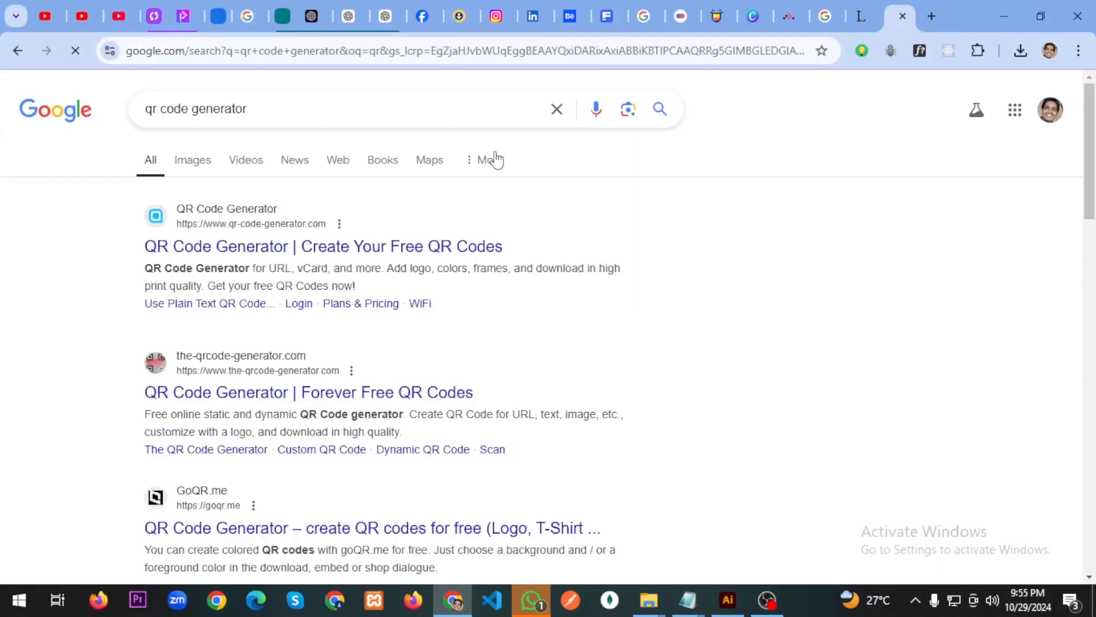
pyautogui.click(244, 257)
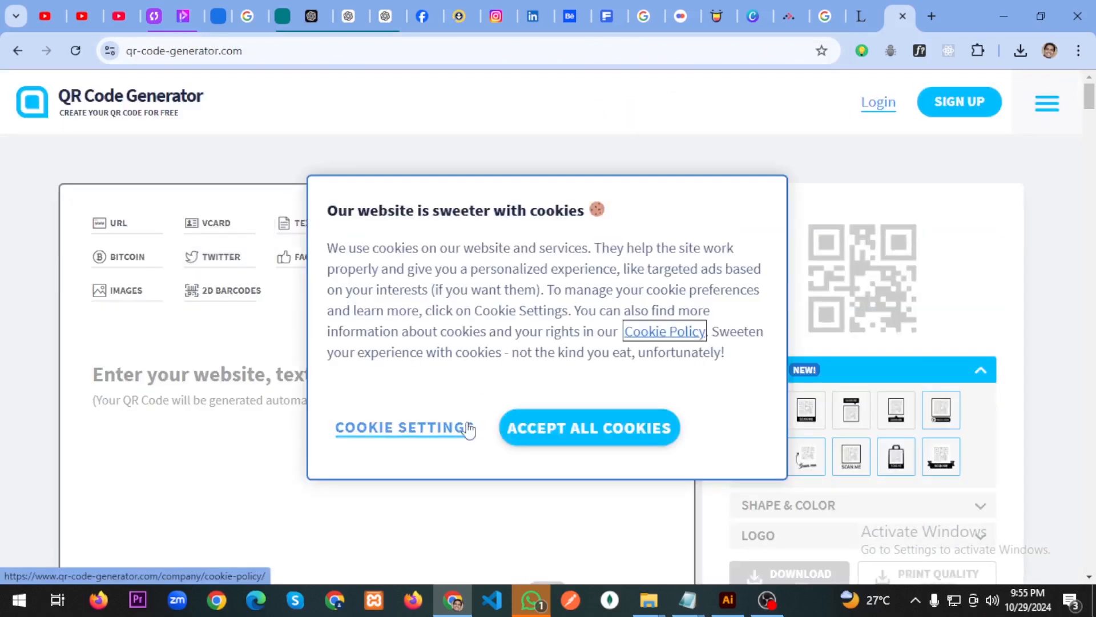
pyautogui.click(636, 436)
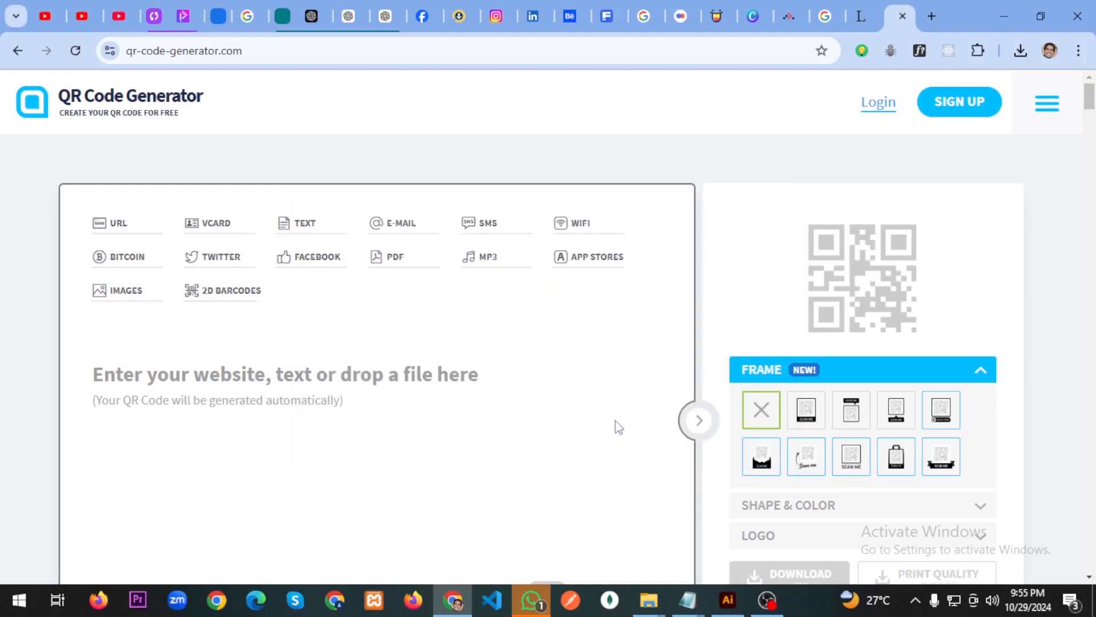
pyautogui.click(194, 379)
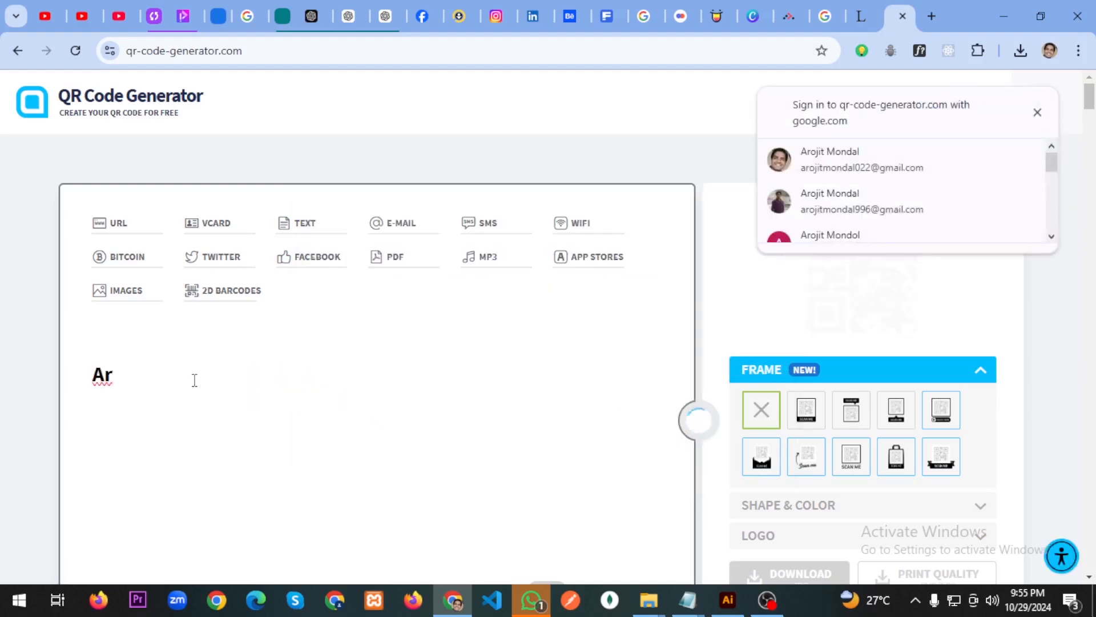
pyautogui.click(417, 399)
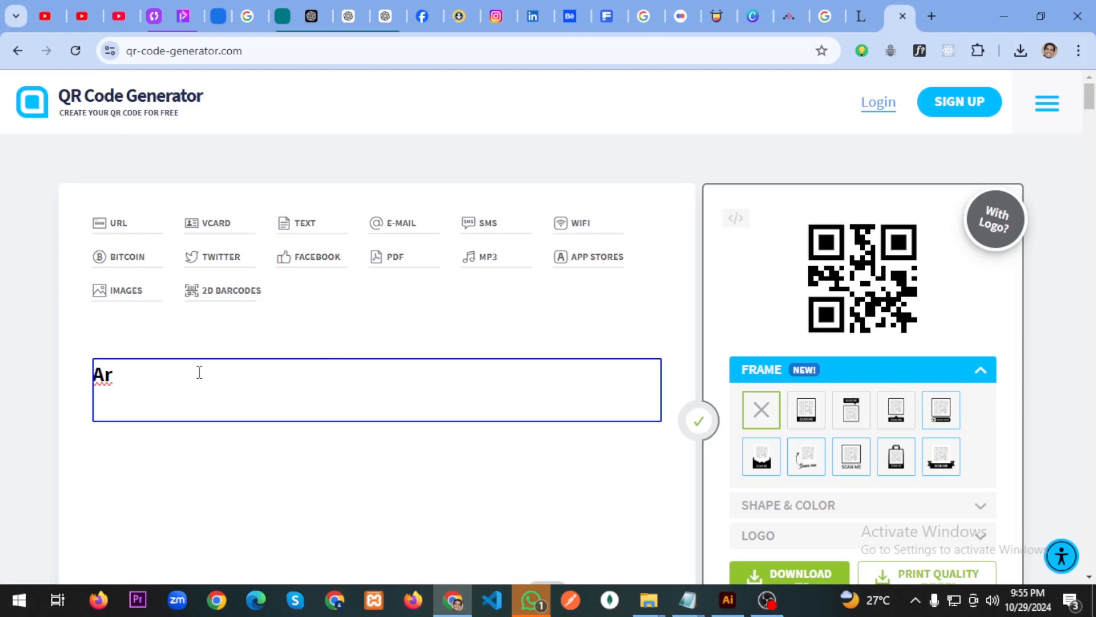
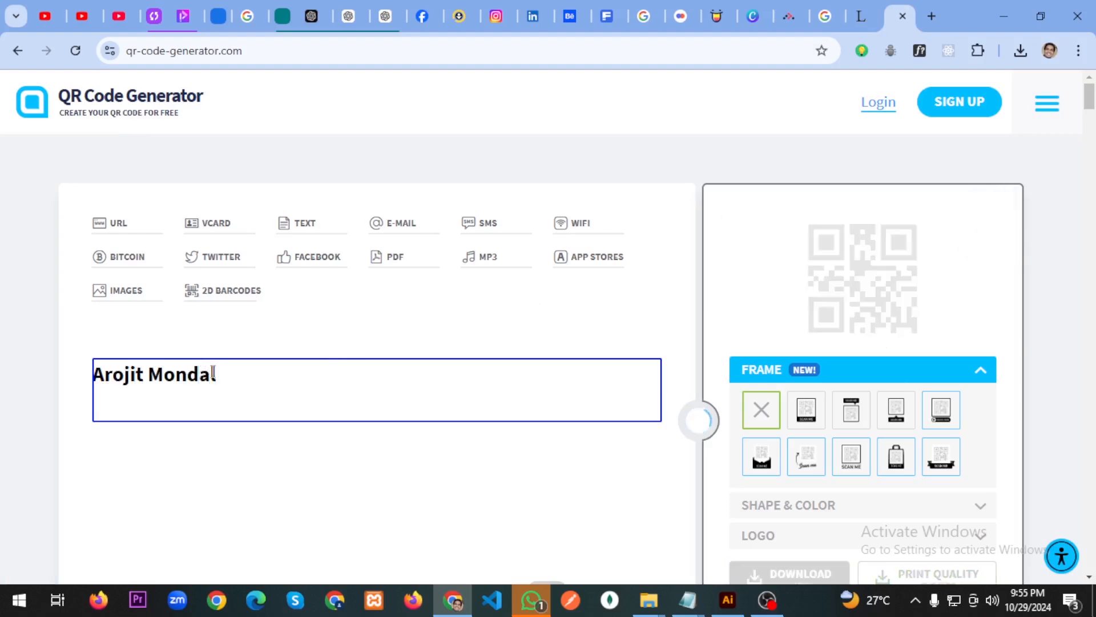
pyautogui.scroll(-3, 761, 333)
pyautogui.scroll(2, 910, 225)
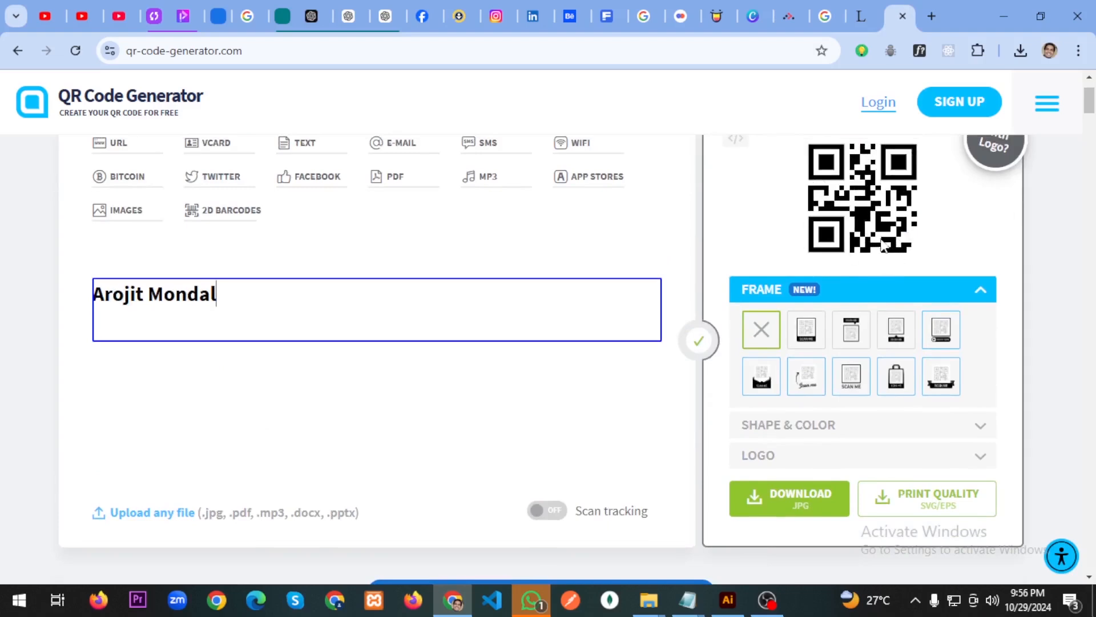
# Look through the Logo and Shape & Color options, then try downloading the code as JPG.
pyautogui.scroll(2, 882, 245)
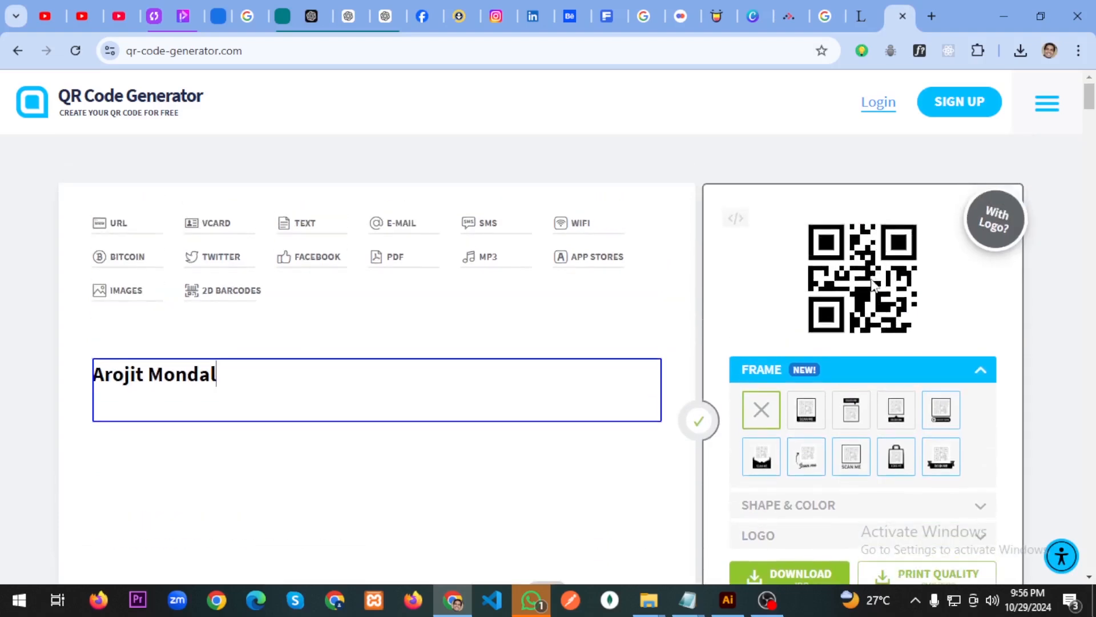
pyautogui.scroll(-2, 873, 285)
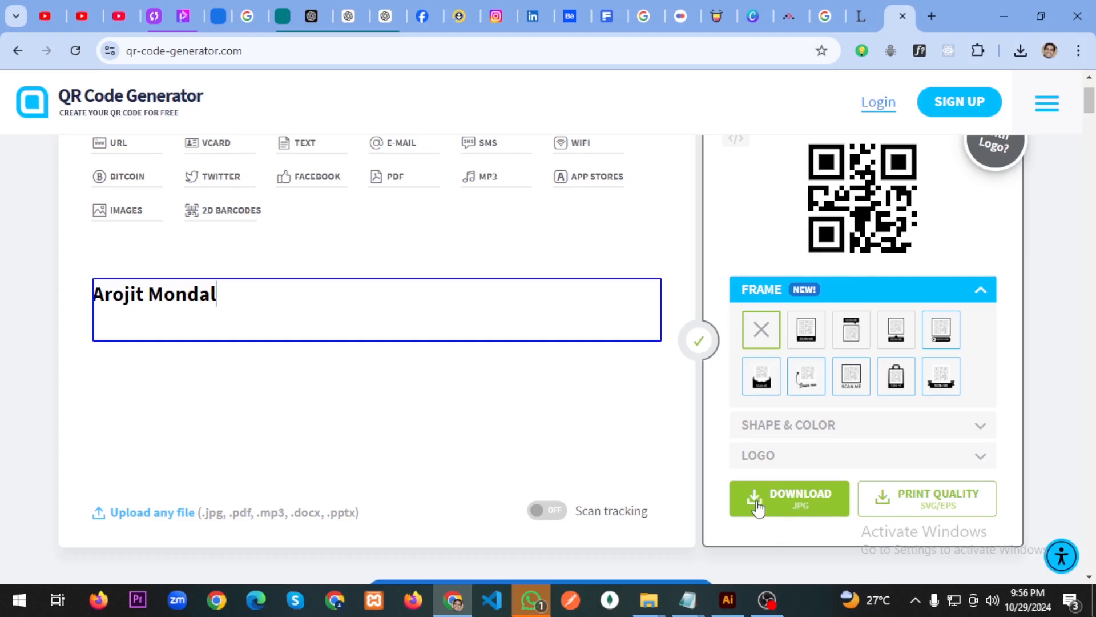
pyautogui.click(978, 461)
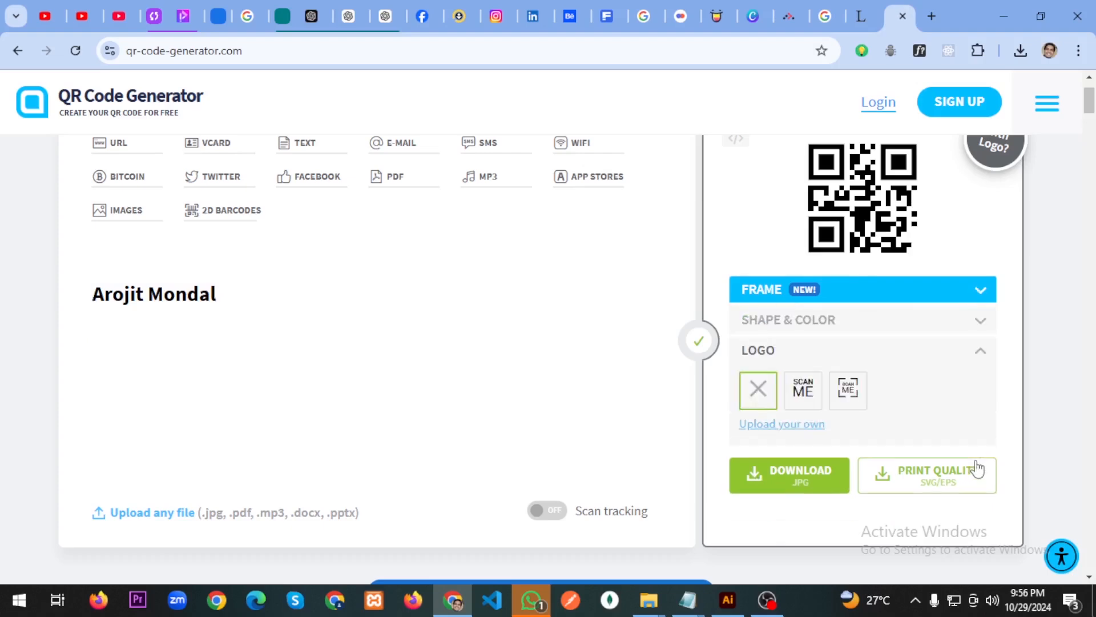
pyautogui.click(992, 354)
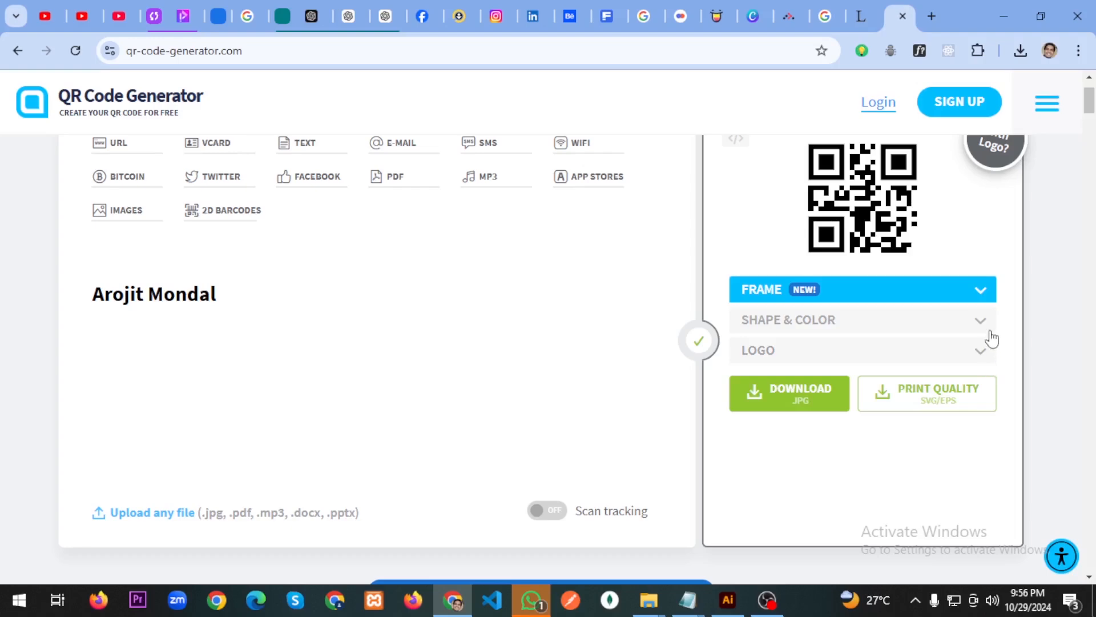
pyautogui.click(983, 326)
pyautogui.click(982, 324)
pyautogui.click(792, 404)
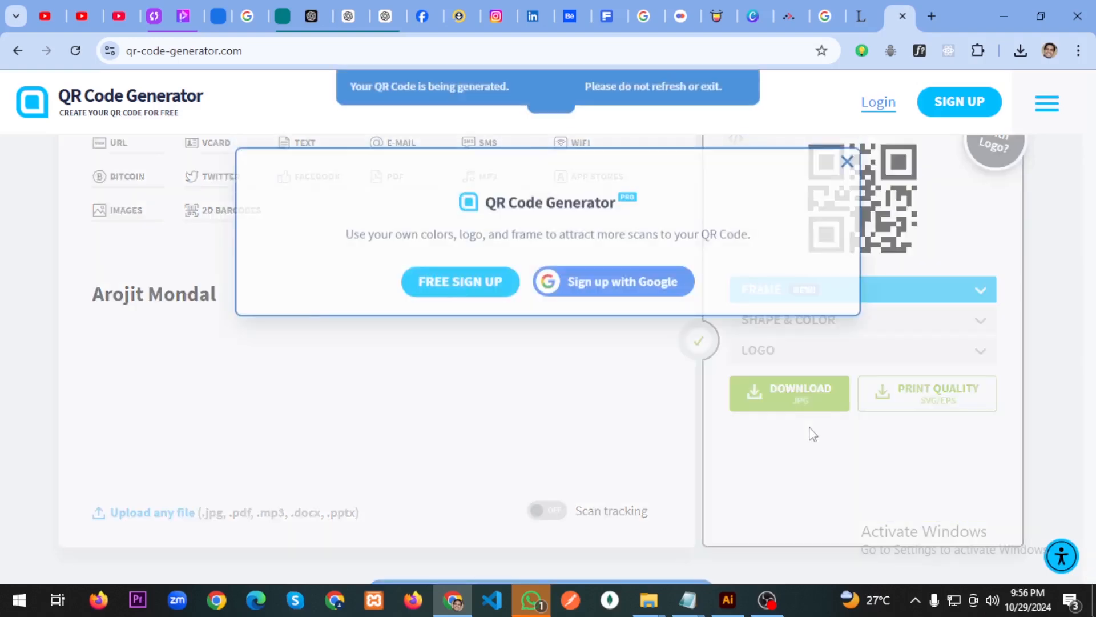
pyautogui.scroll(-2, 562, 435)
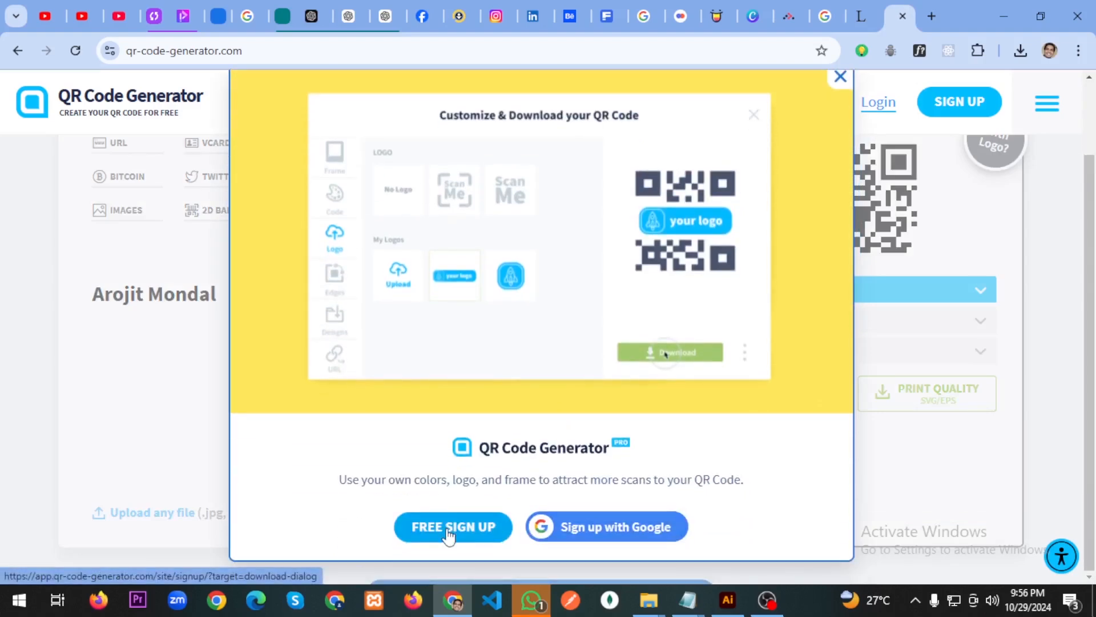
# Close the sign-up promo, go back to the results and open the-qrcode-generator.com.
pyautogui.click(842, 81)
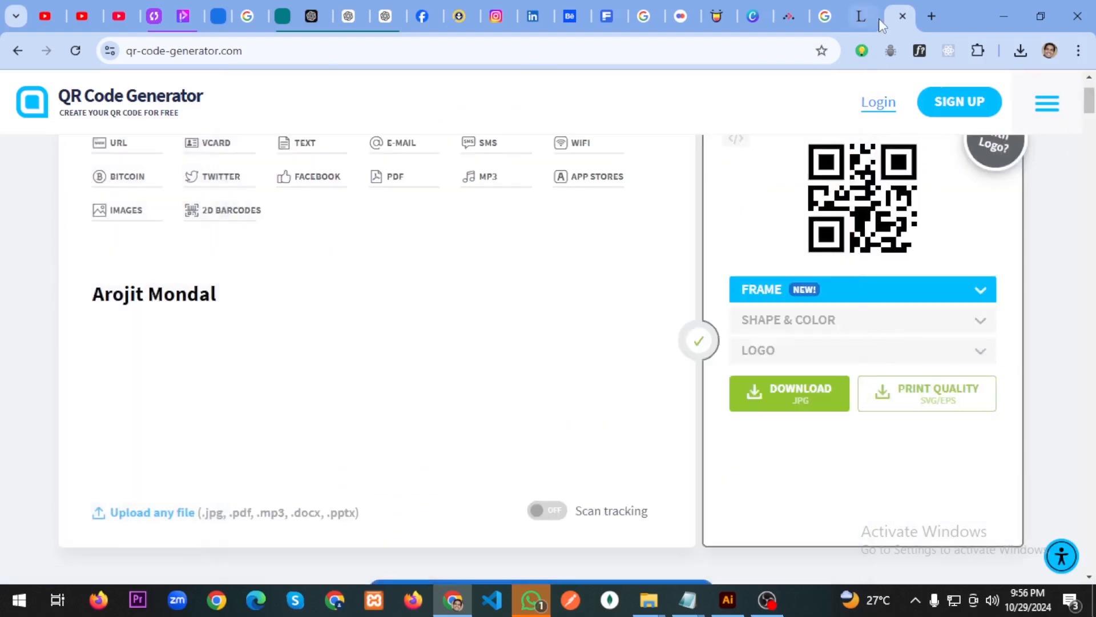
pyautogui.click(872, 15)
pyautogui.click(894, 19)
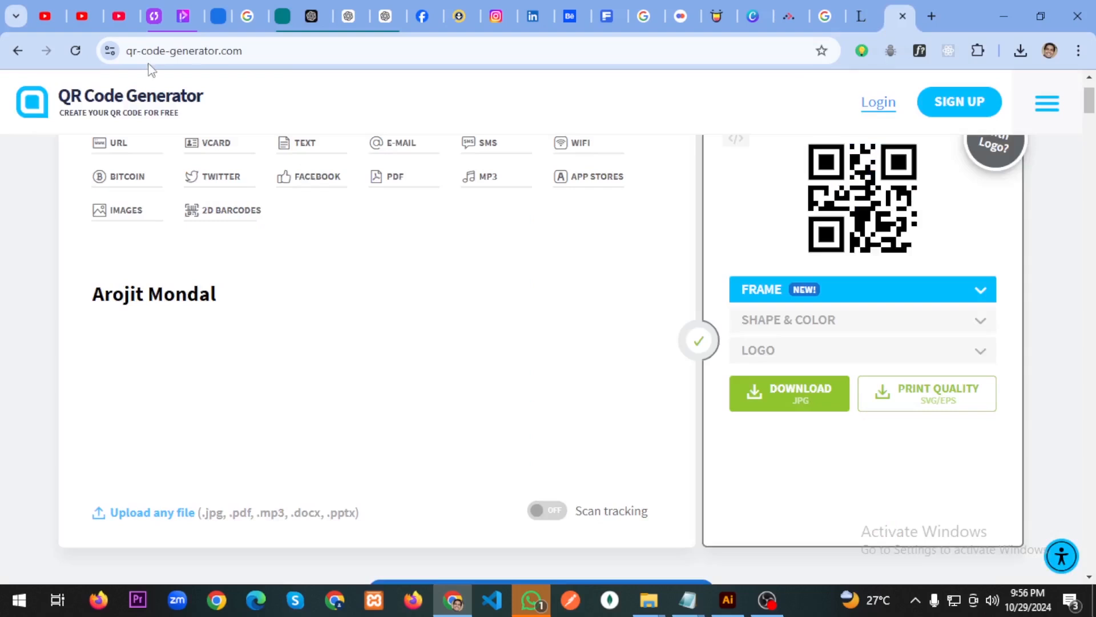
pyautogui.click(16, 52)
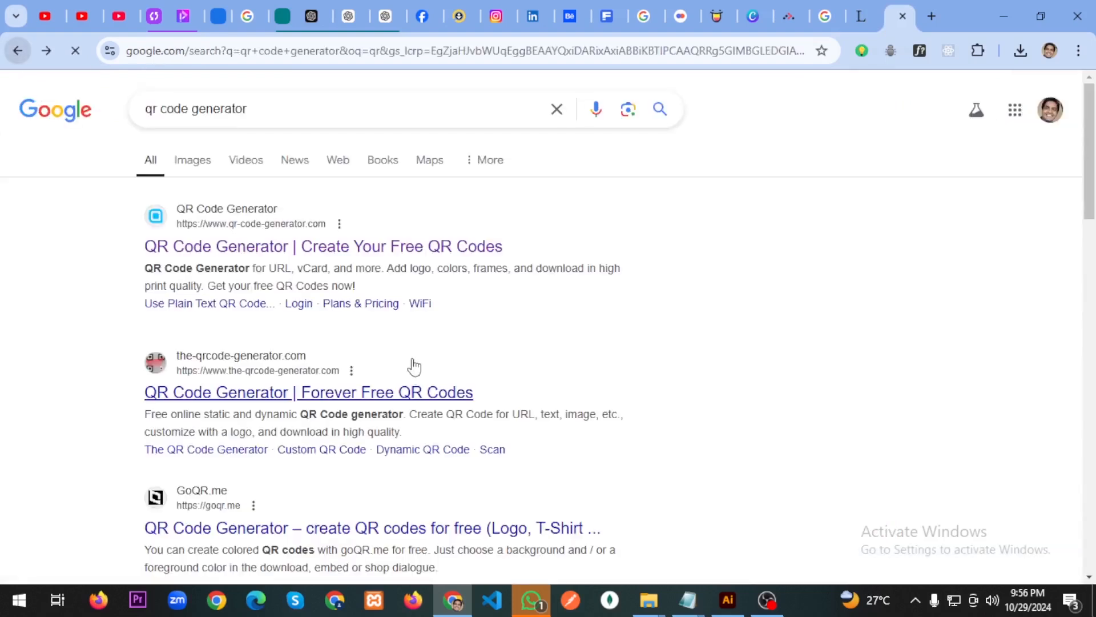
pyautogui.click(427, 404)
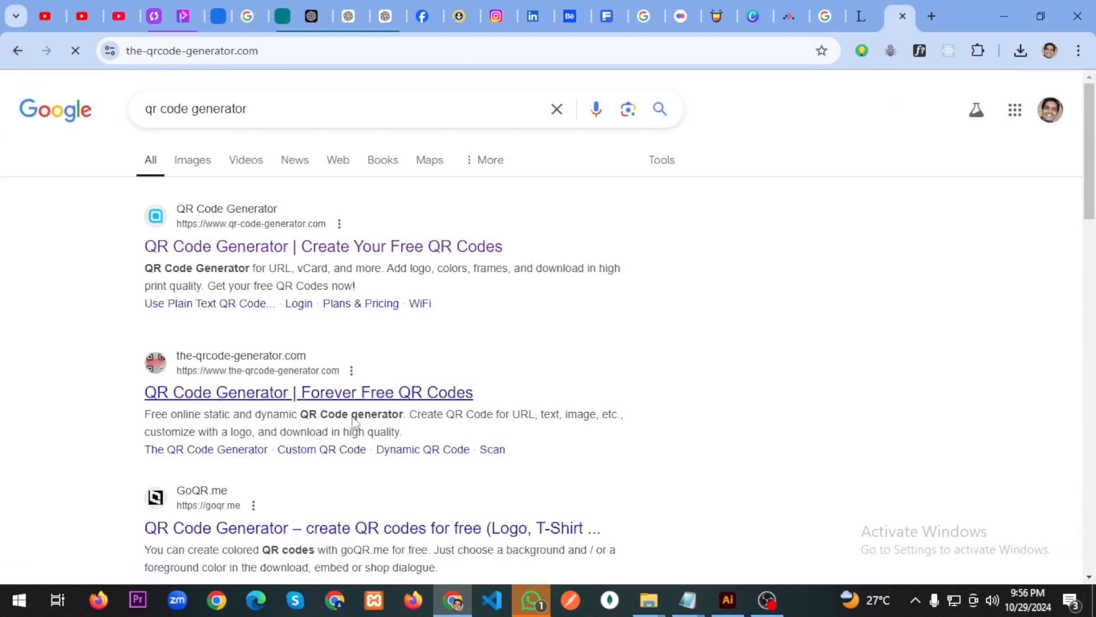
pyautogui.scroll(-4, 543, 428)
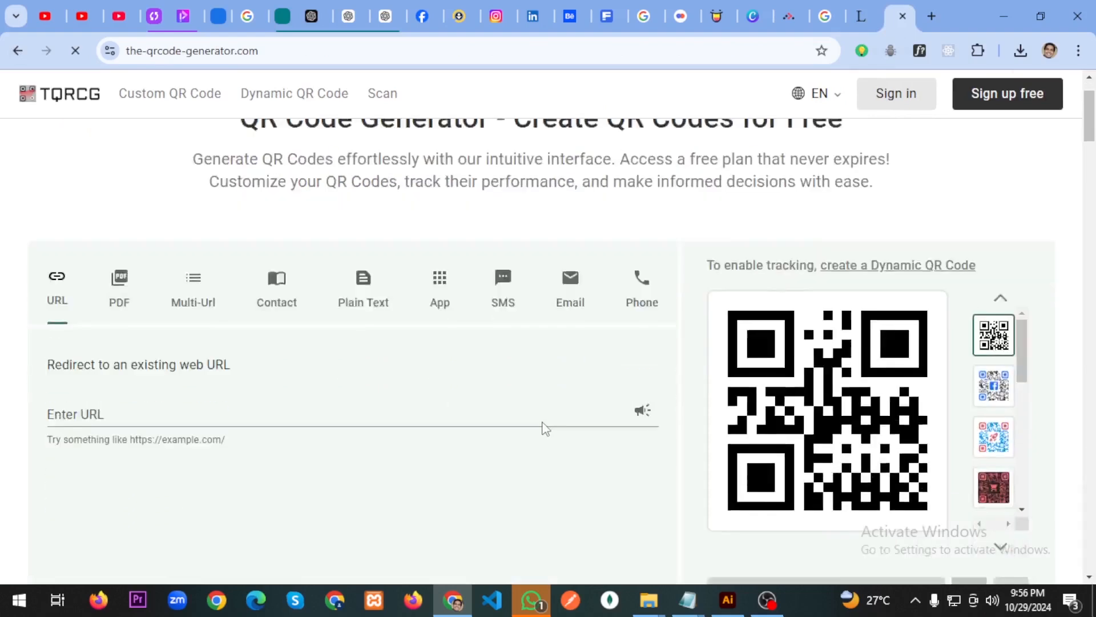
pyautogui.click(188, 250)
pyautogui.write('Ao')
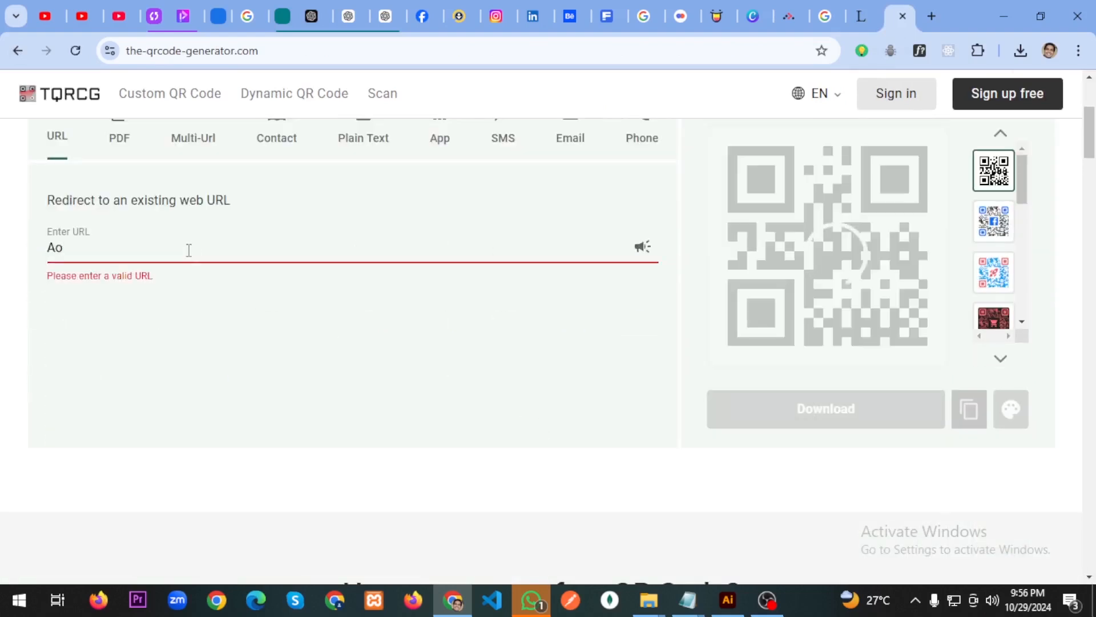
pyautogui.press('BackSpace')
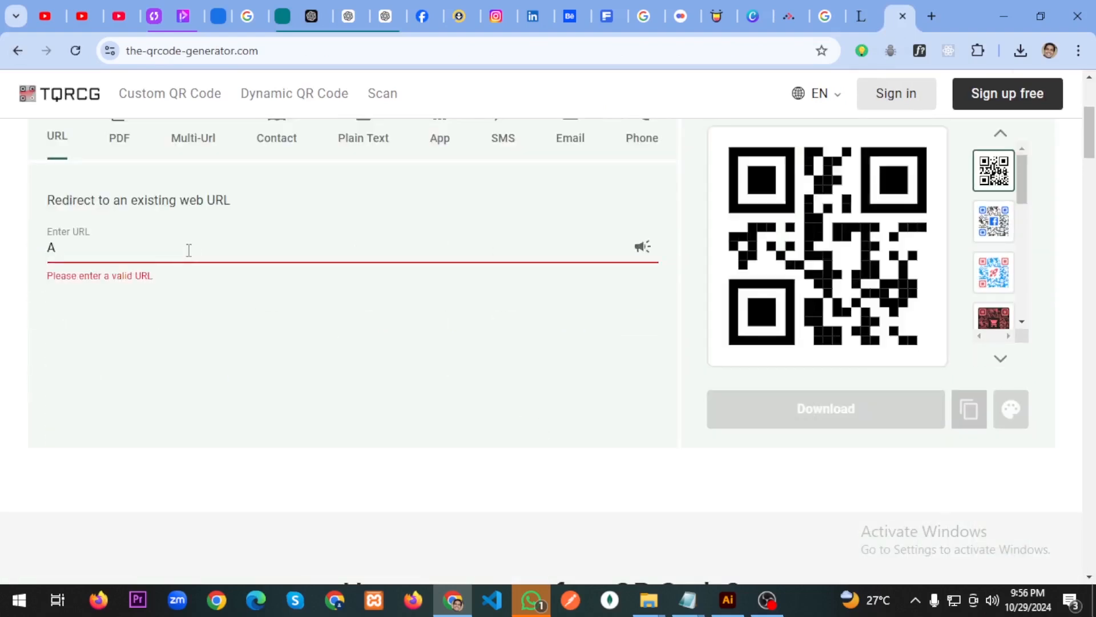
pyautogui.write('rojit')
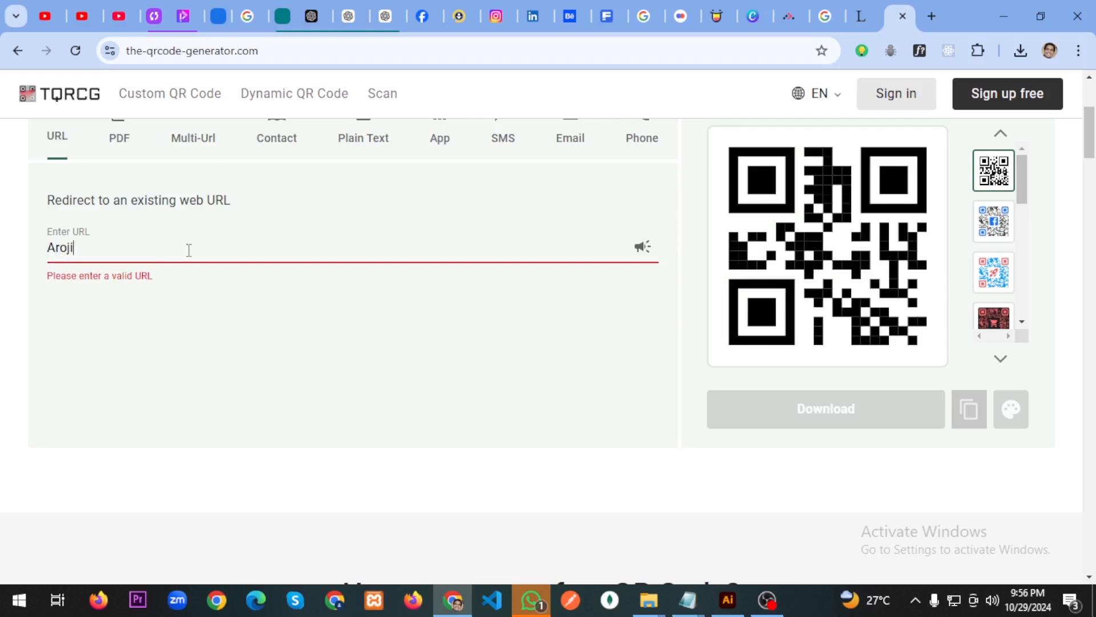
pyautogui.press('BackSpace')
pyautogui.press('BackSpace')
pyautogui.press('BackSpace')
pyautogui.press('BackSpace')
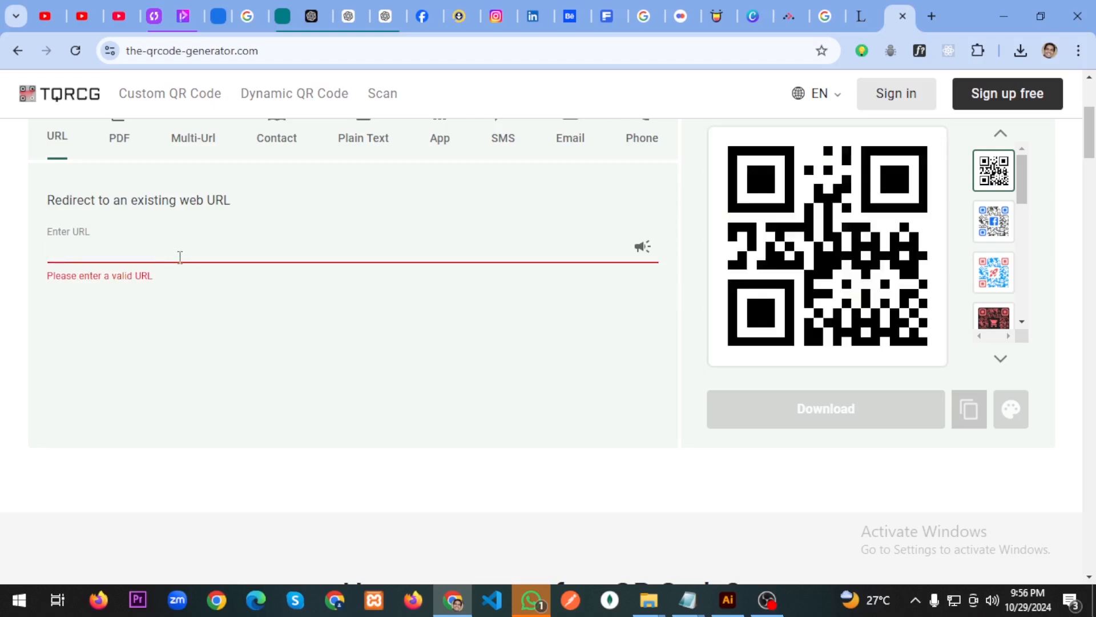
pyautogui.write('ww')
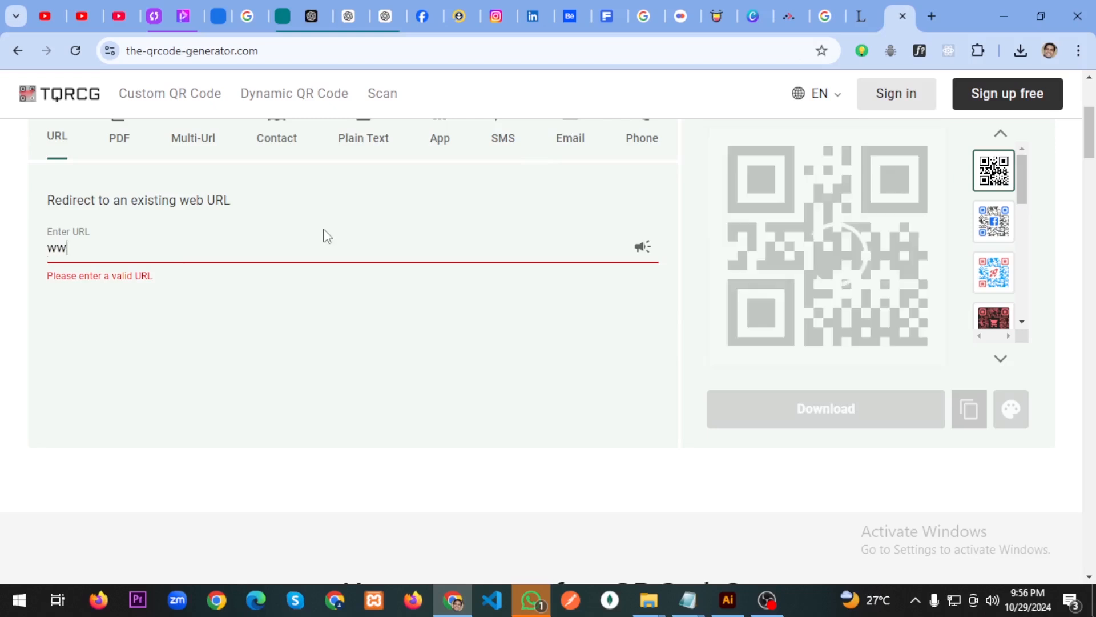
pyautogui.write('w.go')
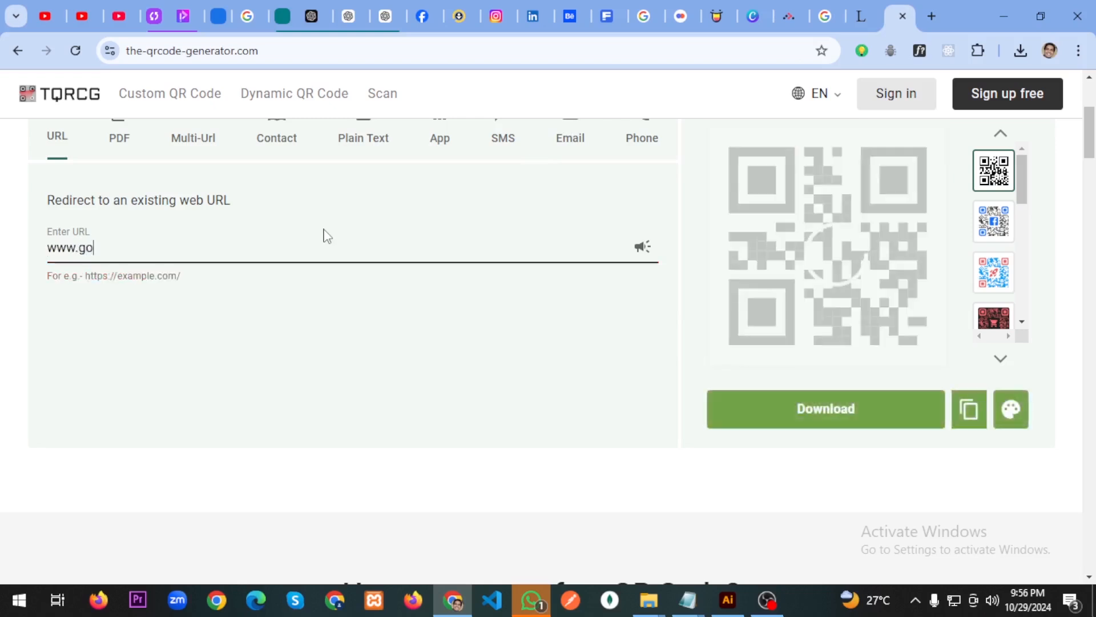
pyautogui.write('ogle.com')
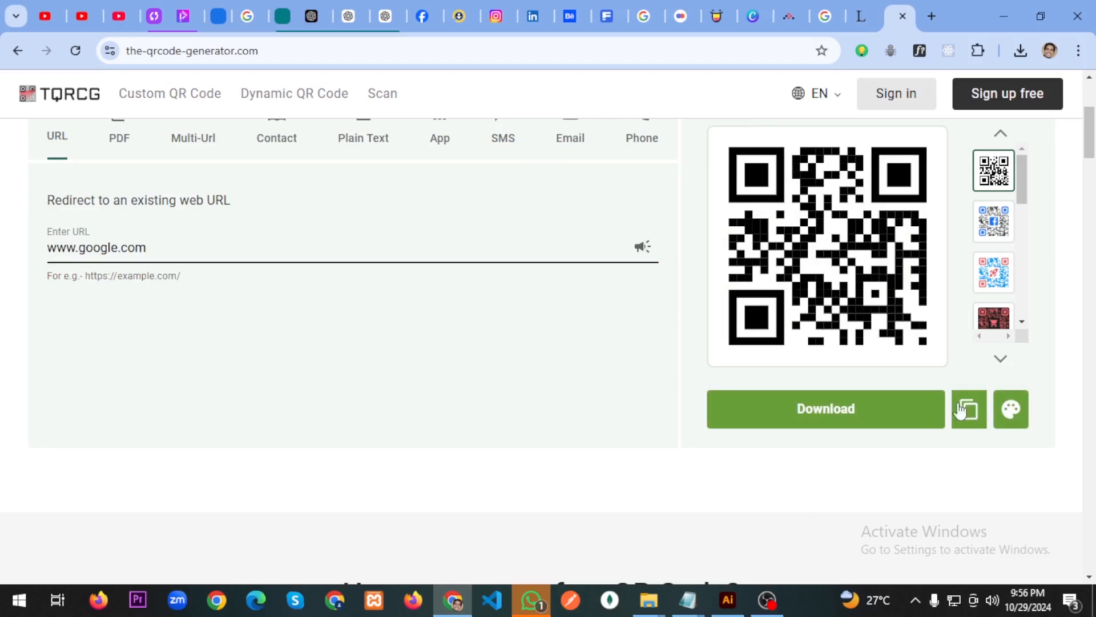
# Keep the plain black-and-white style and download the code as a 1000px PNG.
pyautogui.click(1004, 225)
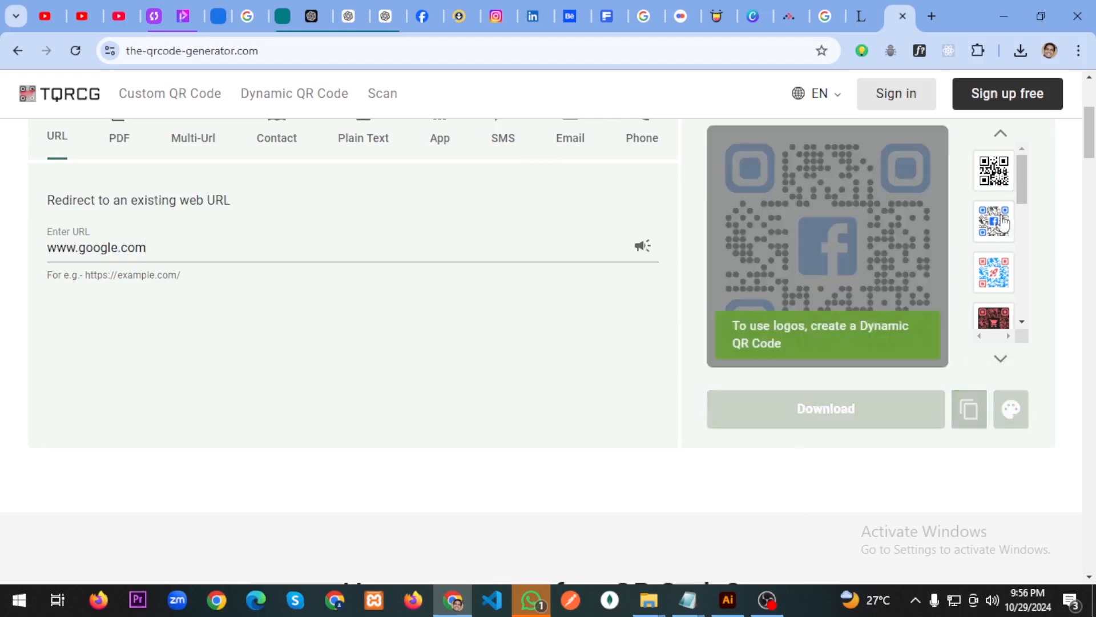
pyautogui.click(998, 283)
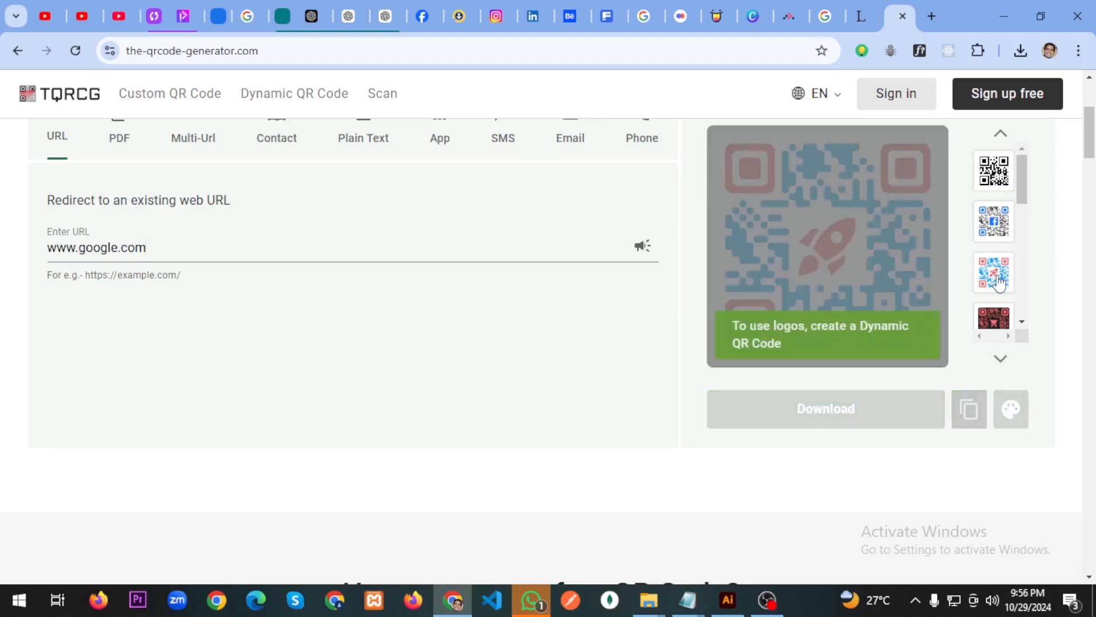
pyautogui.click(1005, 324)
pyautogui.click(993, 279)
pyautogui.click(994, 169)
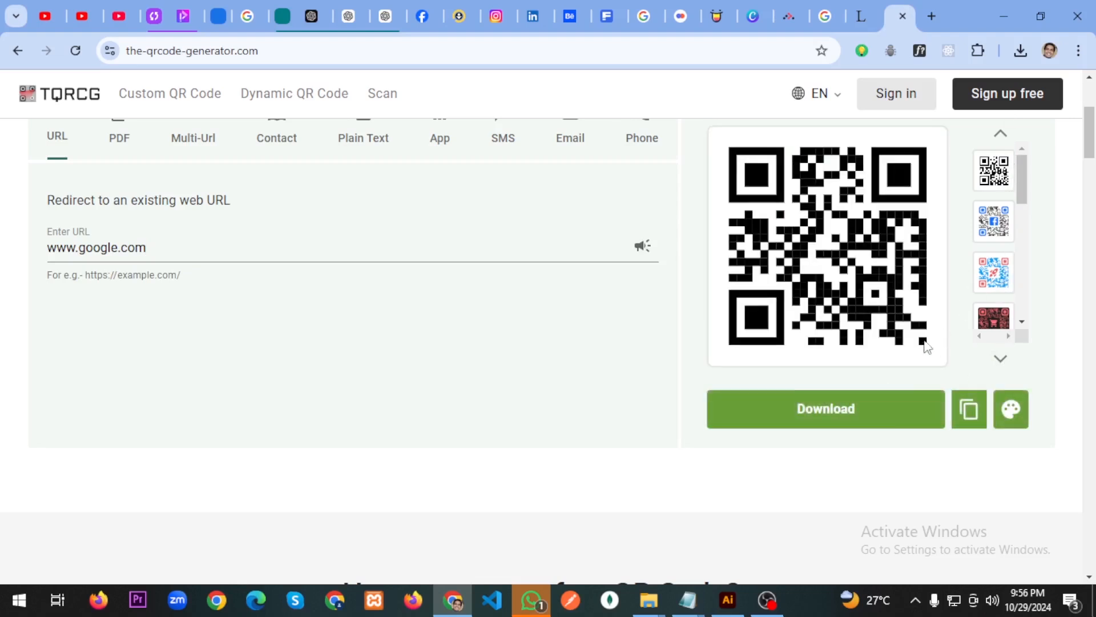
pyautogui.click(884, 412)
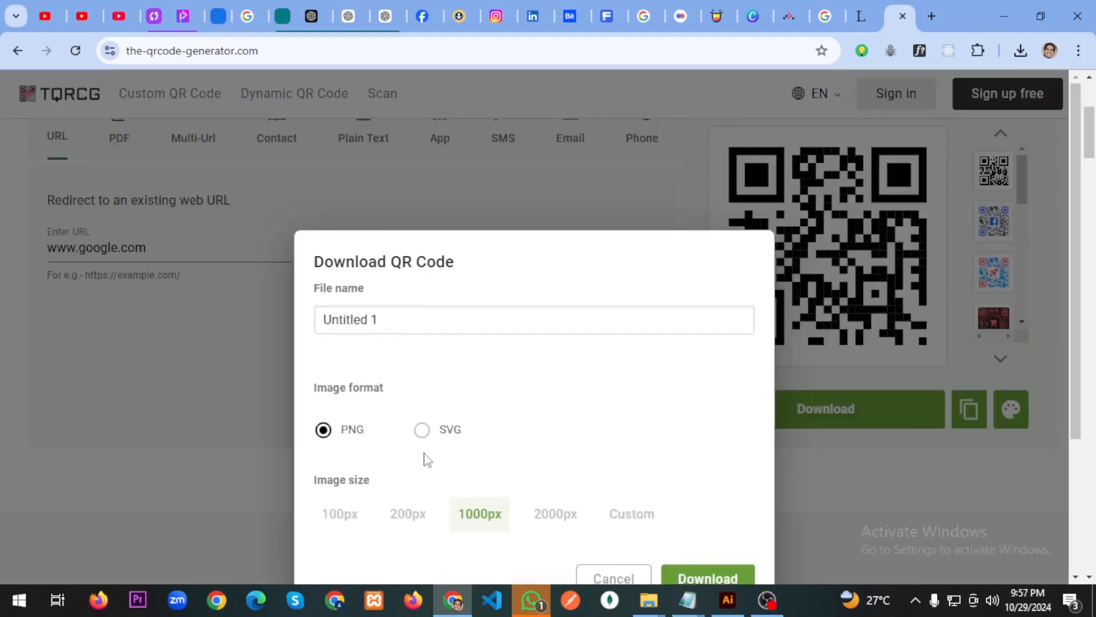
pyautogui.scroll(-3, 570, 415)
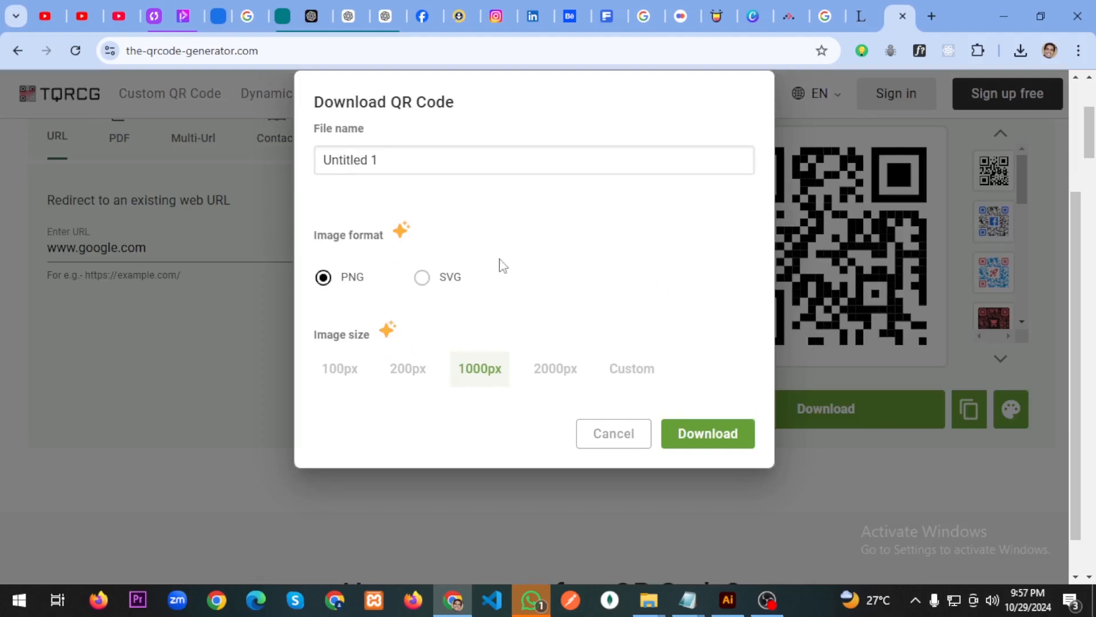
pyautogui.click(720, 443)
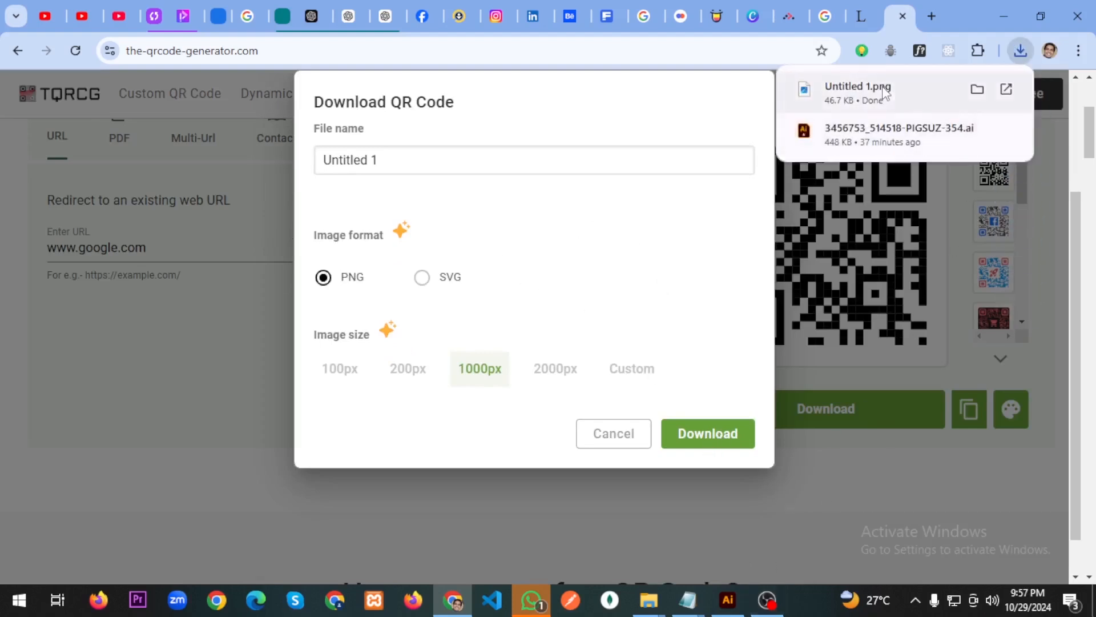
pyautogui.click(733, 598)
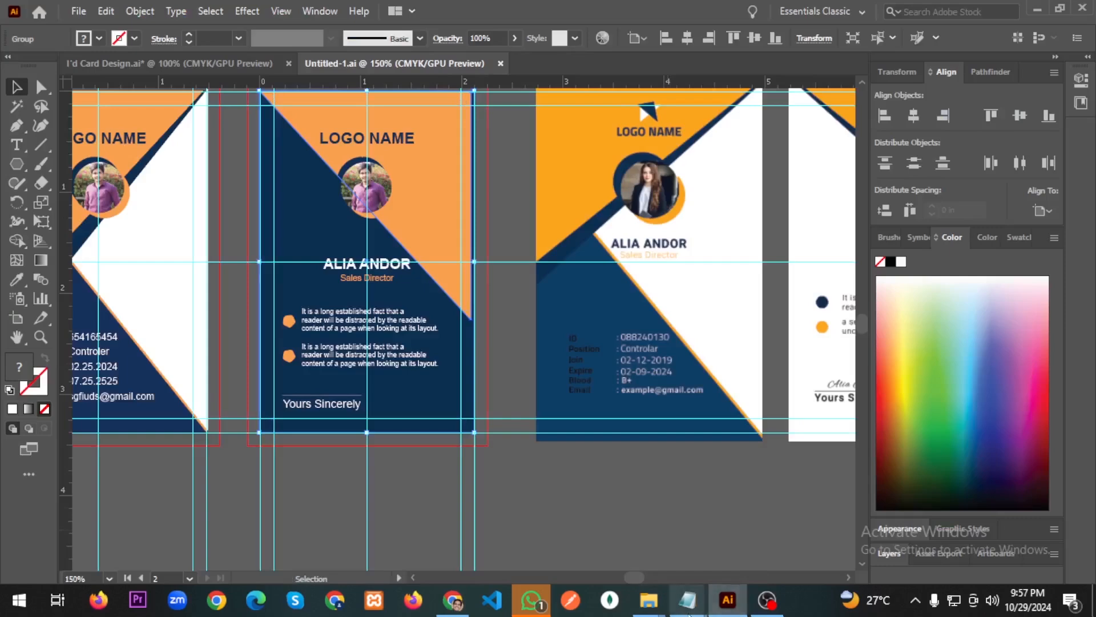
# Locate Untitled 1.png in File Explorer's Downloads folder, then return to Illustrator.
pyautogui.moveTo(648, 599)
pyautogui.click(551, 522)
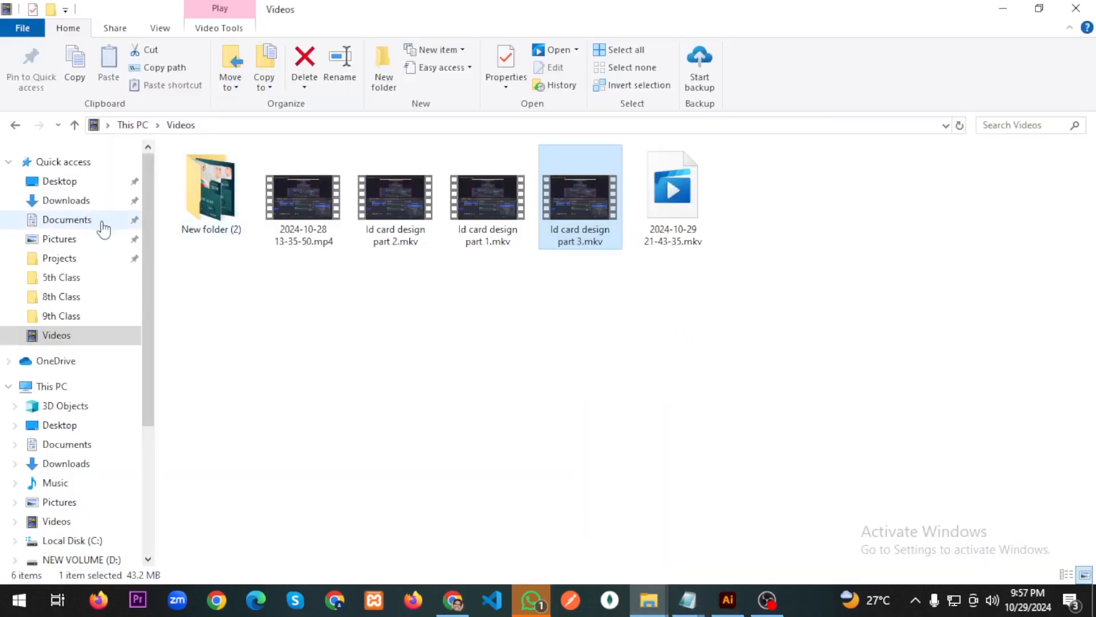
pyautogui.click(71, 201)
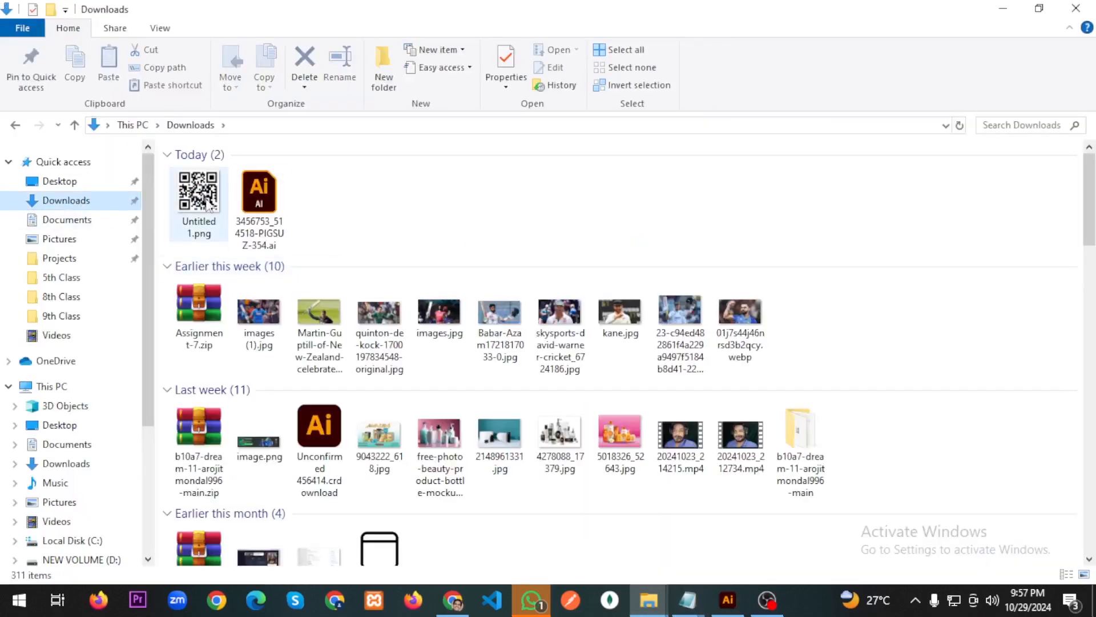
pyautogui.click(209, 207)
pyautogui.click(729, 596)
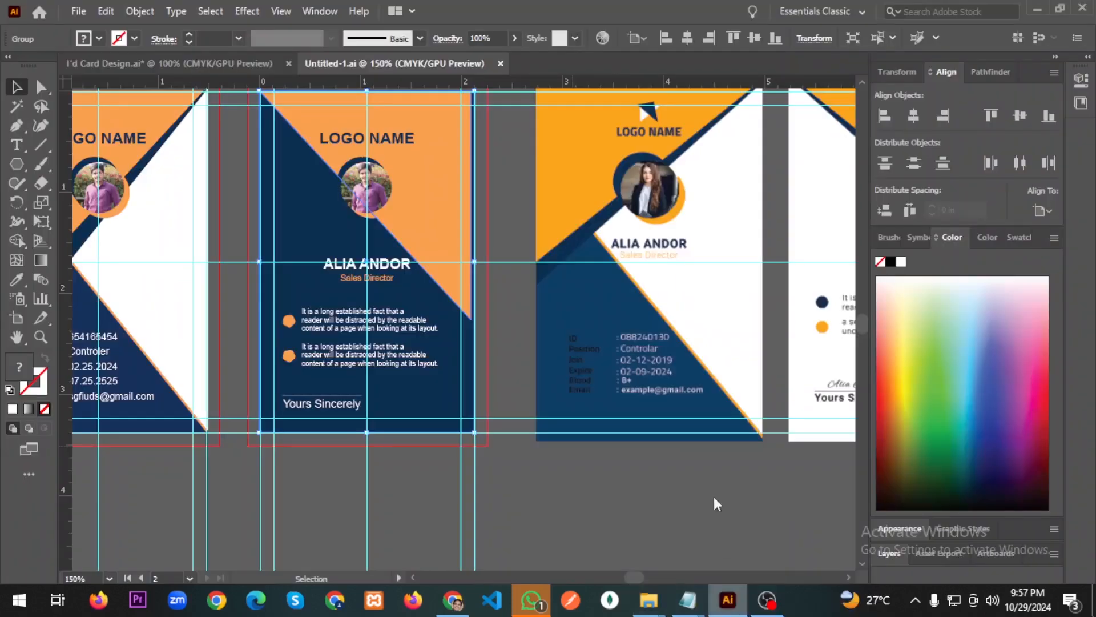
# Paste the QR image, move it onto the navy Id Card 2, and shrink it to about 0.91 in square.
pyautogui.hotkey('ctrl', 'v')
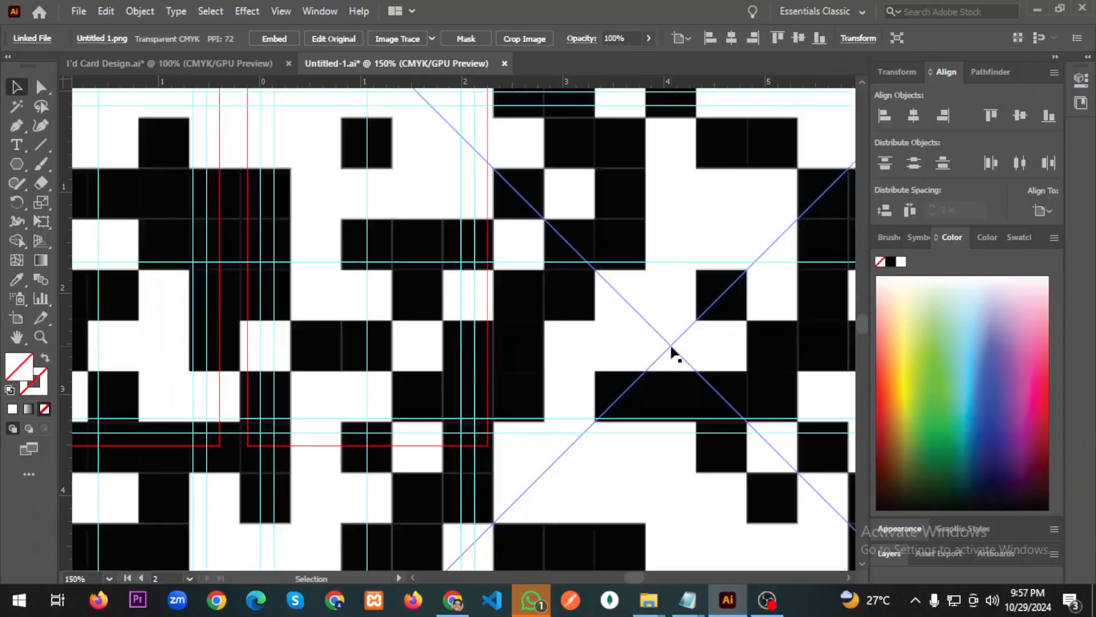
pyautogui.scroll(-7, 565, 374)
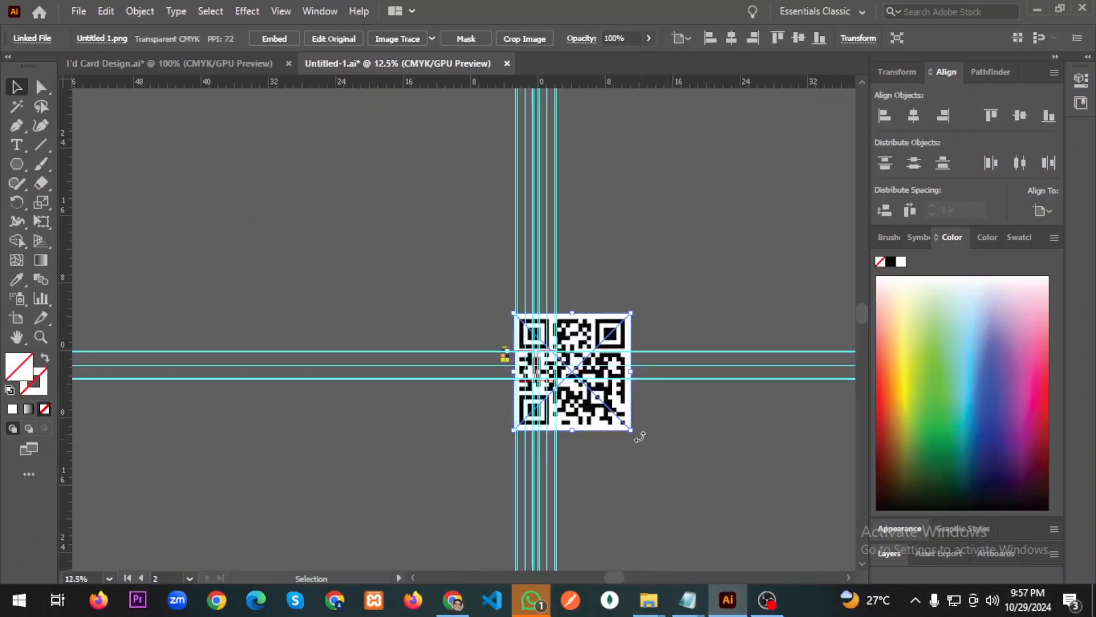
pyautogui.moveTo(630, 430); pyautogui.dragTo(579, 376)
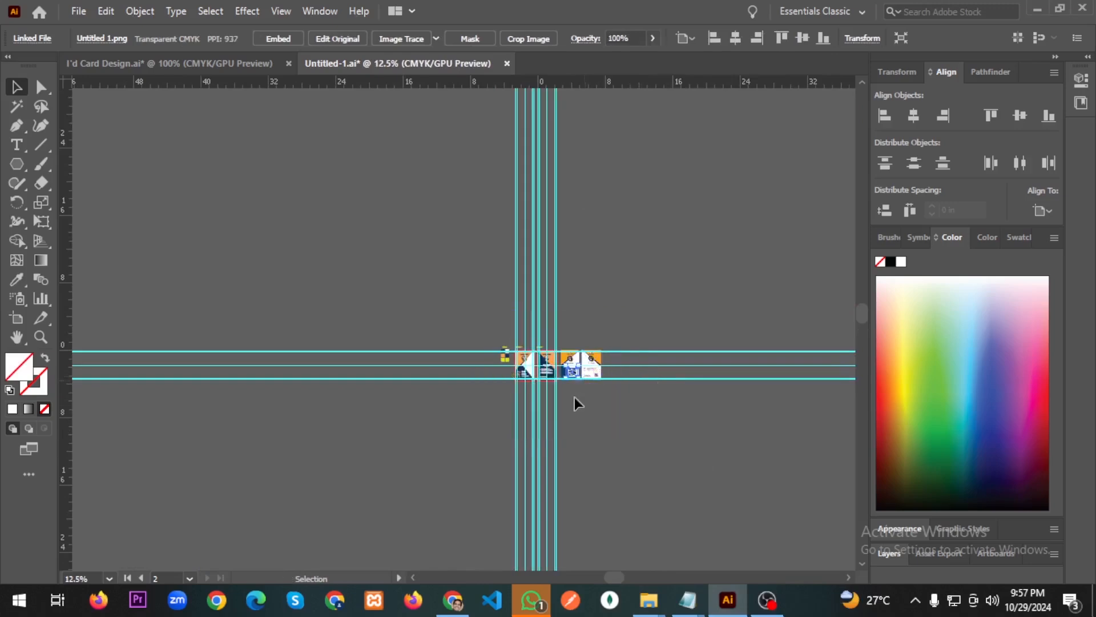
pyautogui.scroll(4, 562, 376)
pyautogui.scroll(4, 560, 377)
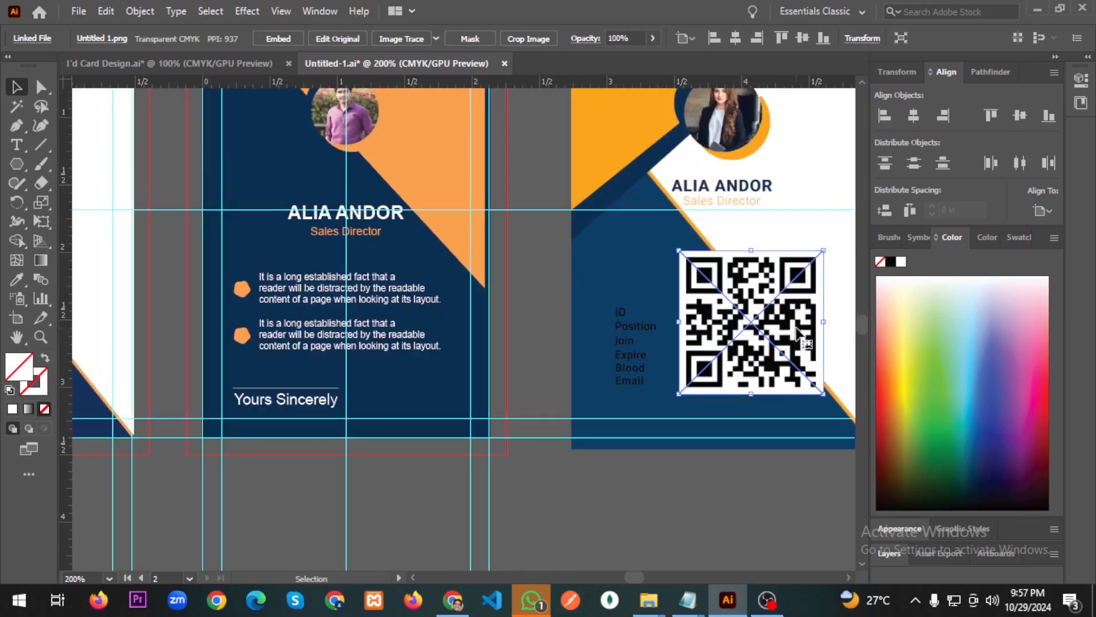
pyautogui.moveTo(798, 334); pyautogui.dragTo(519, 409)
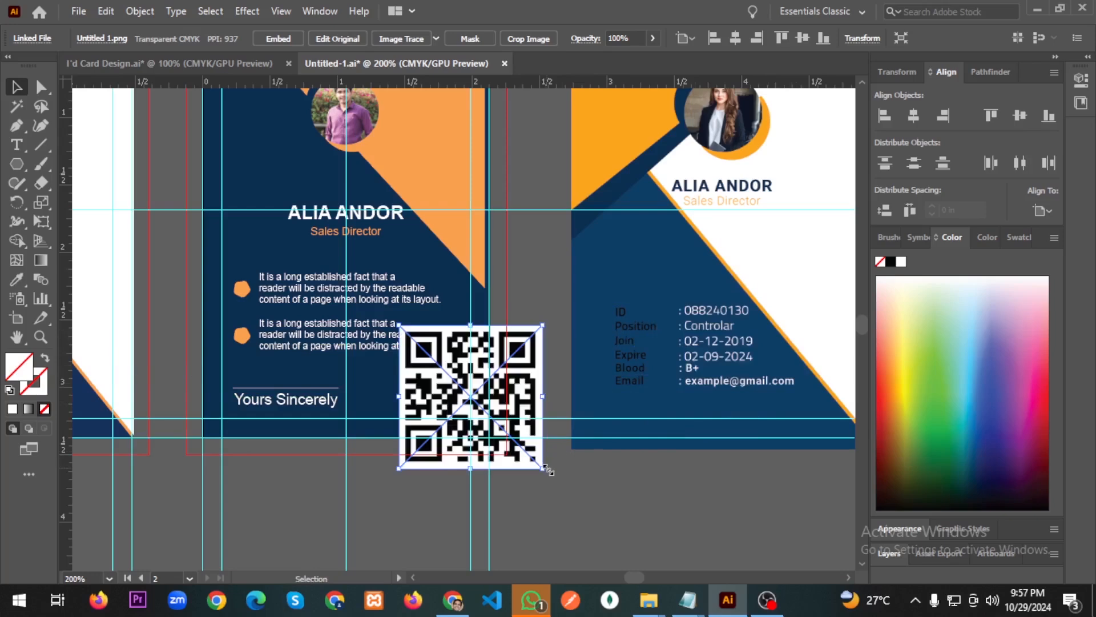
pyautogui.moveTo(544, 469); pyautogui.dragTo(454, 394)
# Fit the QR code into Id Card 2's bottom-right corner beside 'Yours Sincerely', scaling it slightly smaller.
pyautogui.scroll(3, 471, 422)
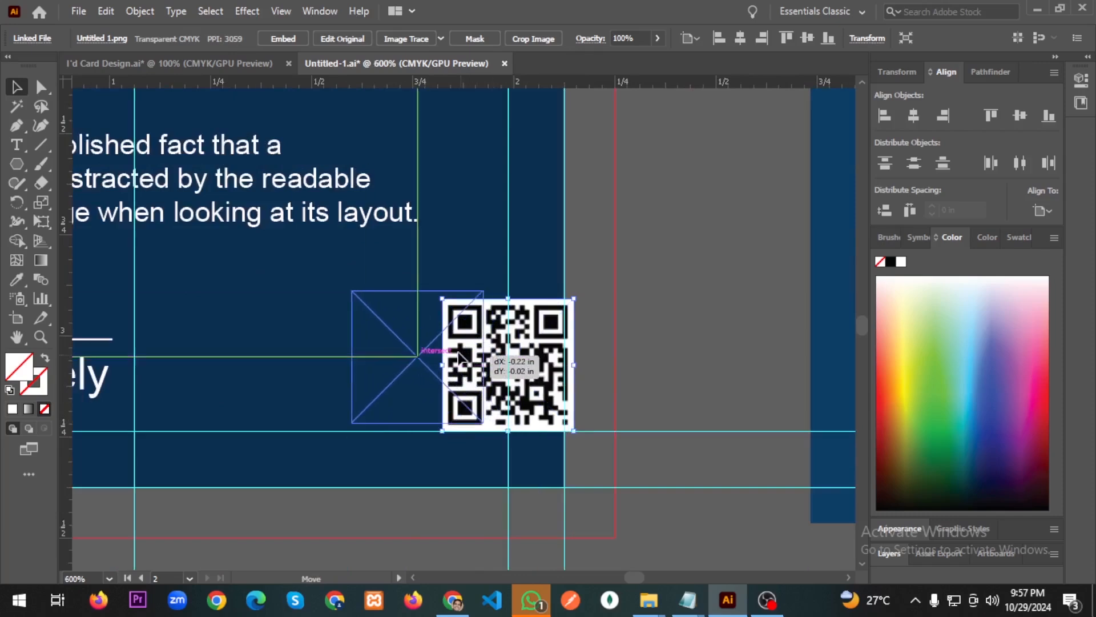
pyautogui.moveTo(472, 355); pyautogui.dragTo(479, 359)
pyautogui.scroll(-2, 434, 391)
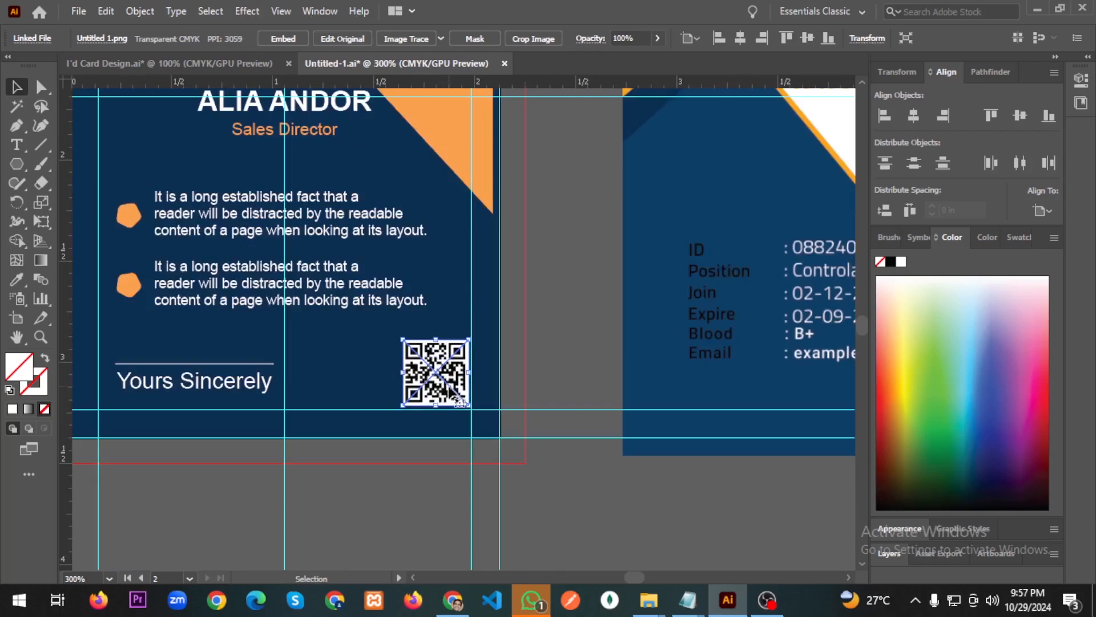
pyautogui.scroll(3, 459, 400)
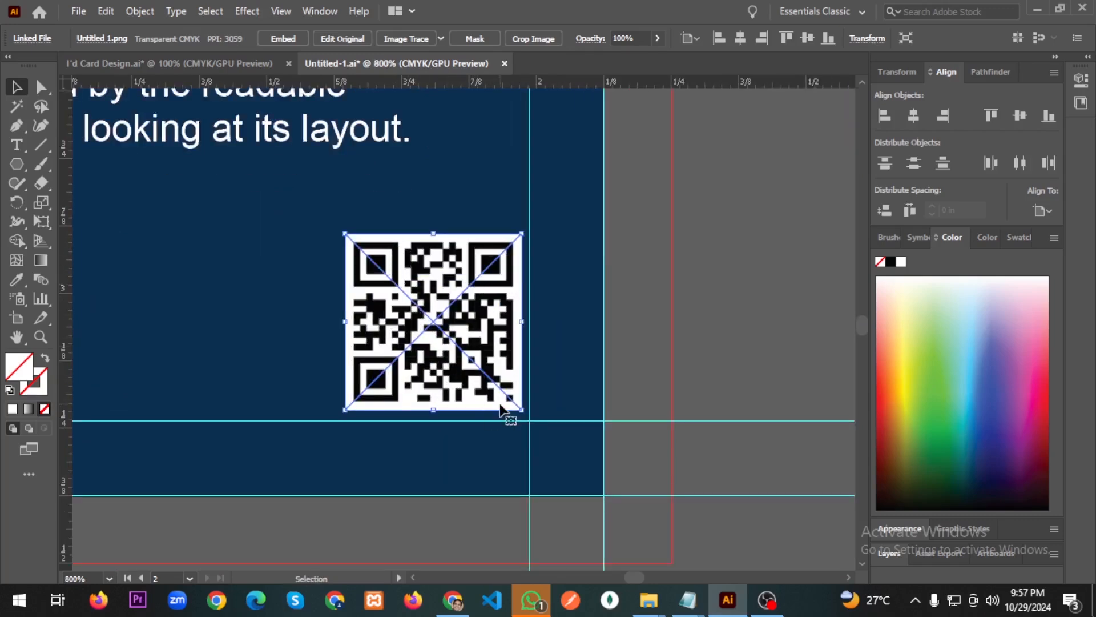
pyautogui.moveTo(497, 370); pyautogui.dragTo(505, 381)
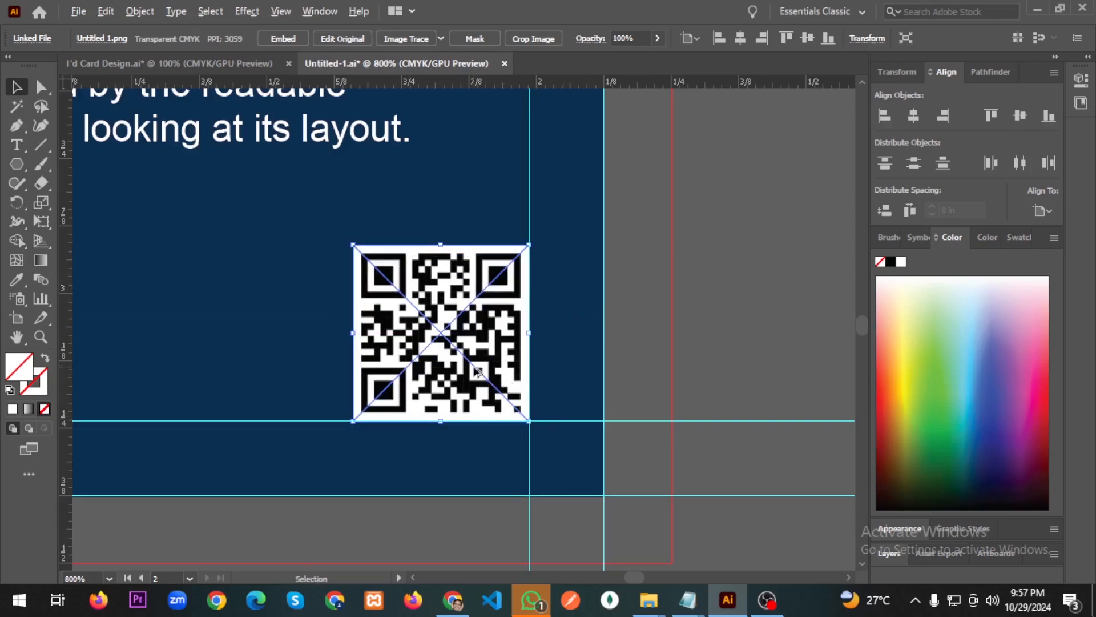
pyautogui.scroll(-3, 476, 376)
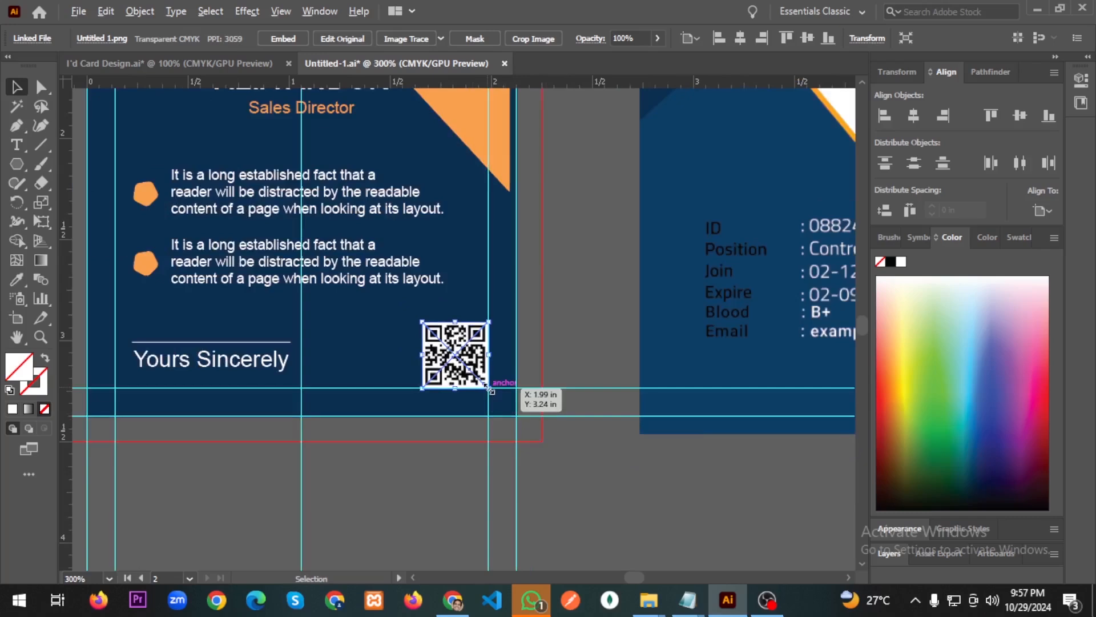
pyautogui.moveTo(489, 387); pyautogui.dragTo(483, 382)
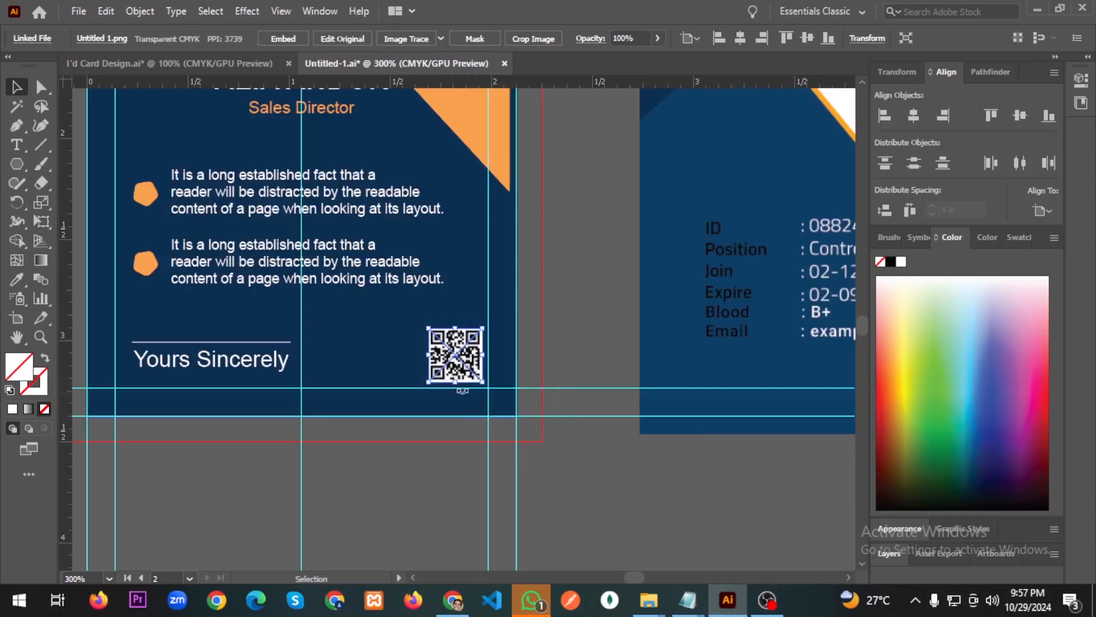
pyautogui.scroll(-5, 560, 420)
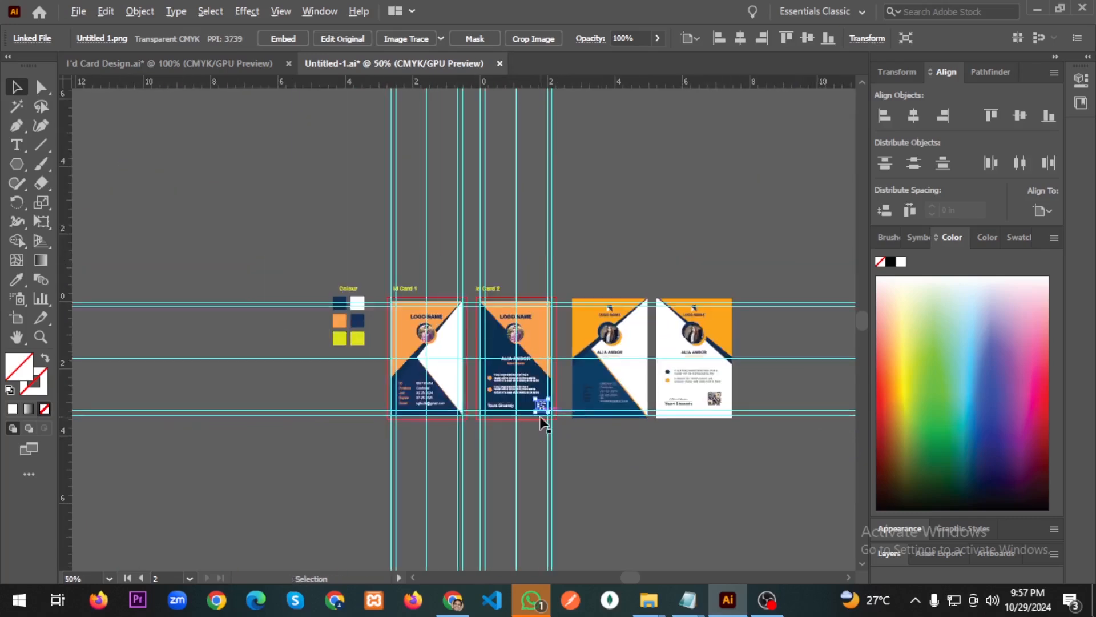
# Undo the last scale-down so the QR code returns to its slightly larger size, then deselect it.
pyautogui.scroll(4, 540, 416)
pyautogui.hscroll(6, 537, 414)
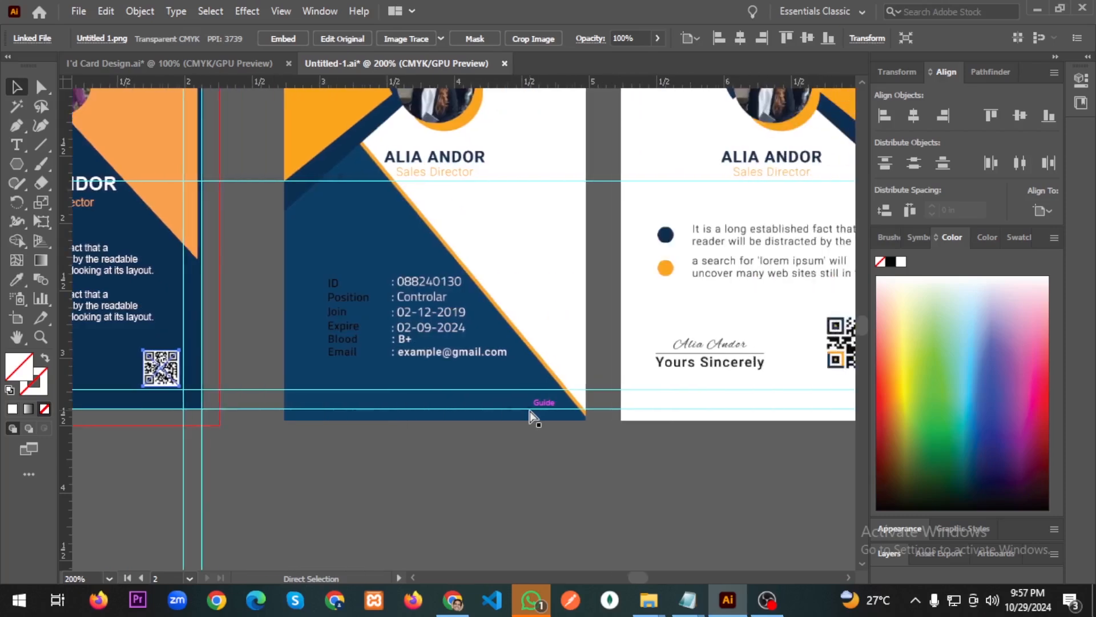
pyautogui.hotkey('ctrl', 'z')
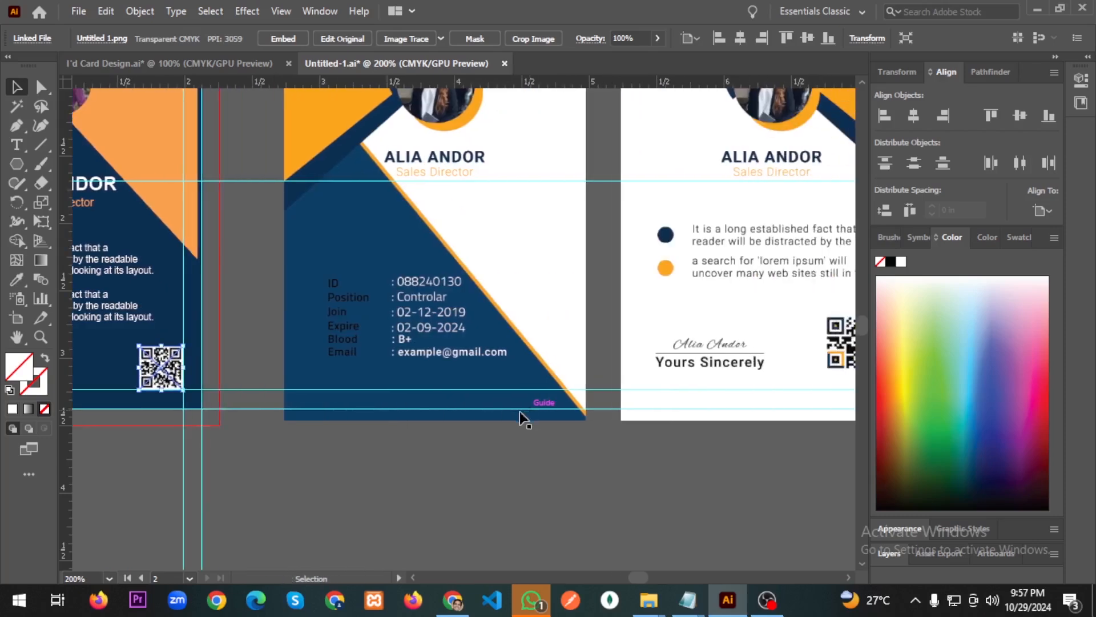
pyautogui.click(255, 437)
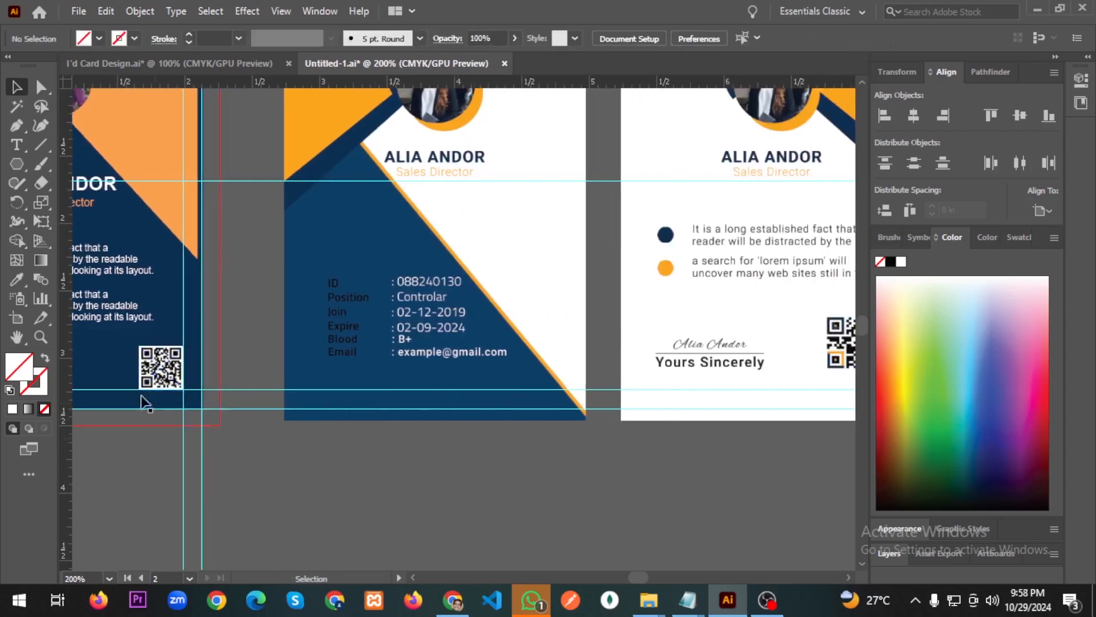
pyautogui.hscroll(-3, 337, 458)
pyautogui.hscroll(-3, 335, 453)
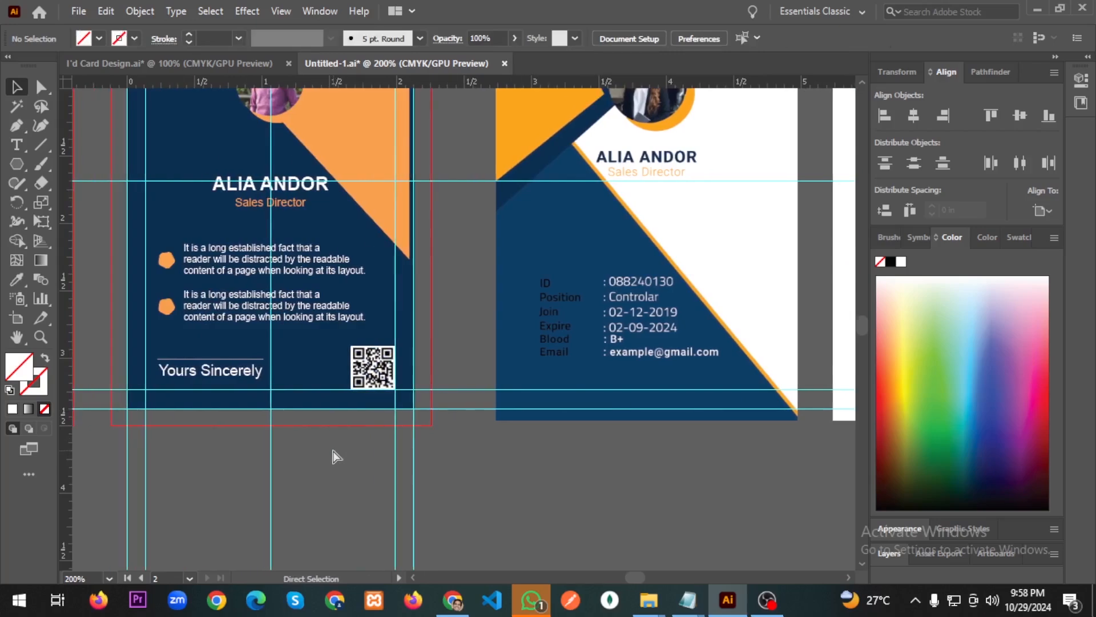
pyautogui.scroll(2, 416, 454)
pyautogui.scroll(-1, 381, 455)
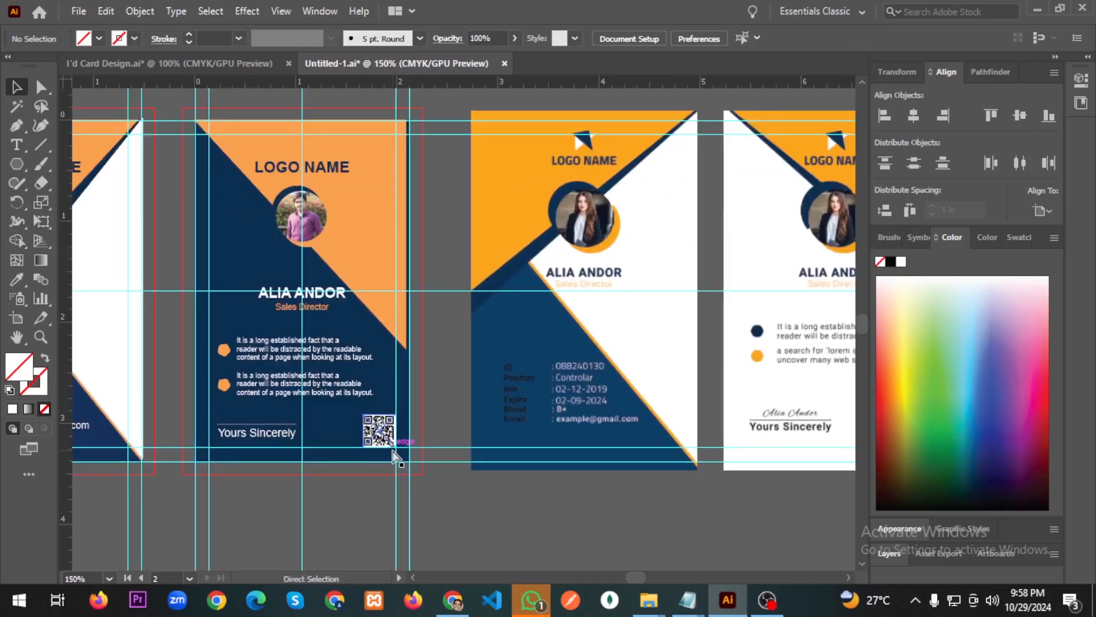
# Save the artwork as Untitled-1.ai, replacing the existing file and accepting the Illustrator options.
pyautogui.hotkey('ctrl', 'shift', 's')
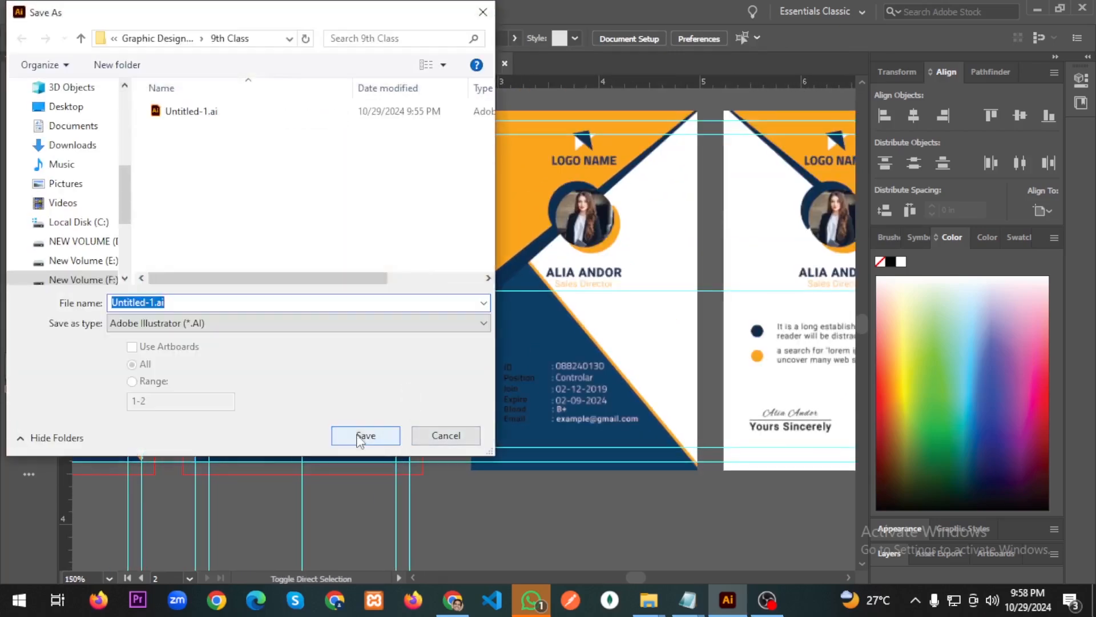
pyautogui.click(365, 435)
pyautogui.click(592, 361)
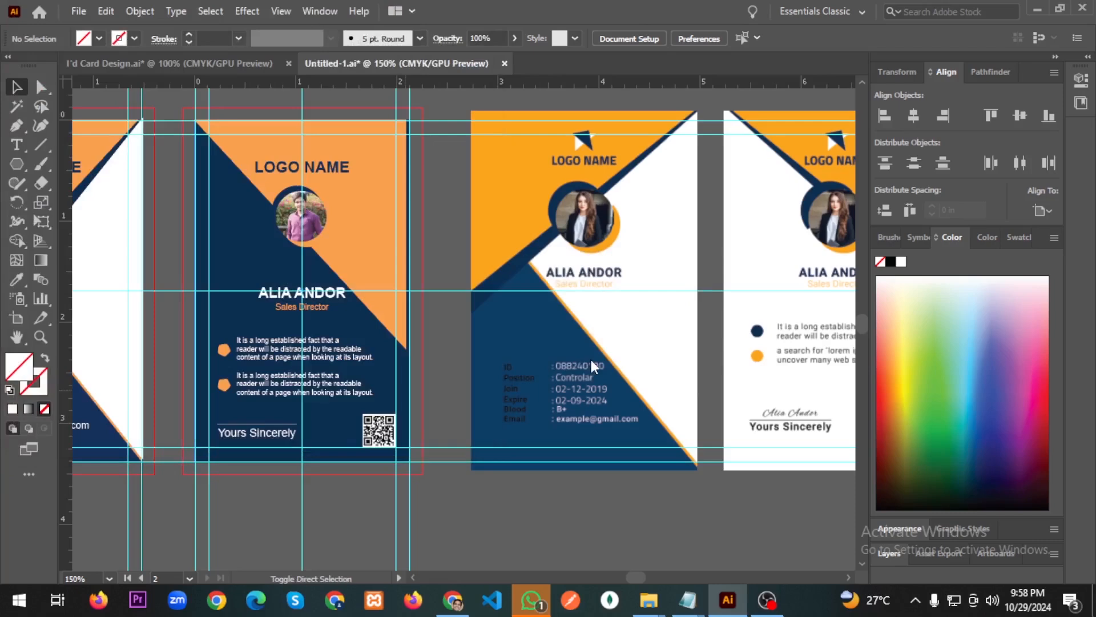
pyautogui.click(618, 521)
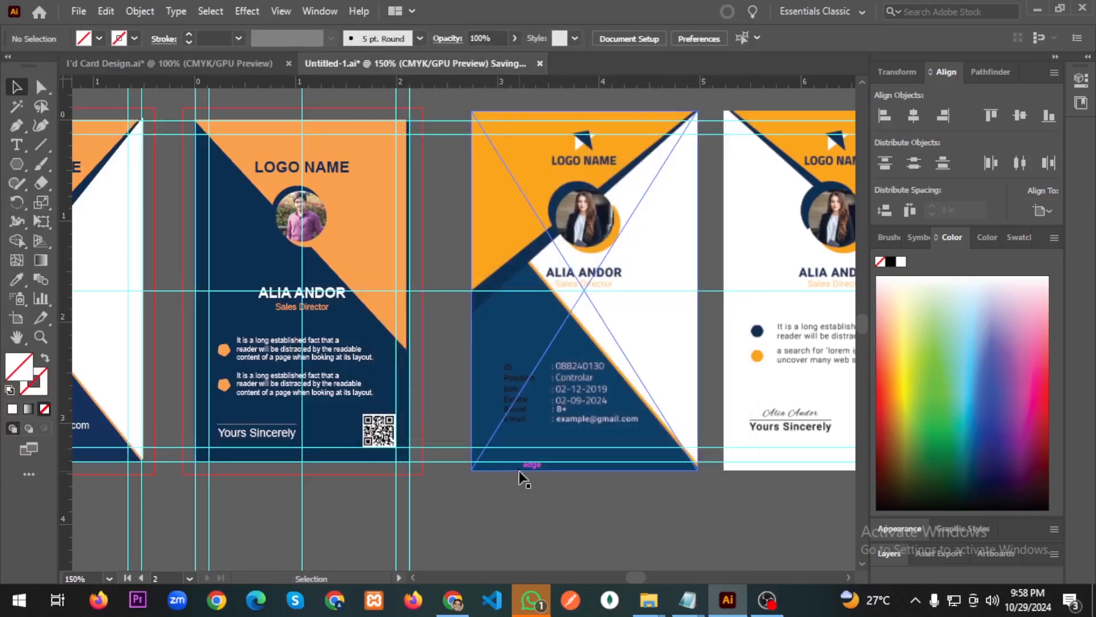
pyautogui.hotkey('ctrl', '-')
pyautogui.hotkey('ctrl', '-')
pyautogui.hotkey('ctrl', '-')
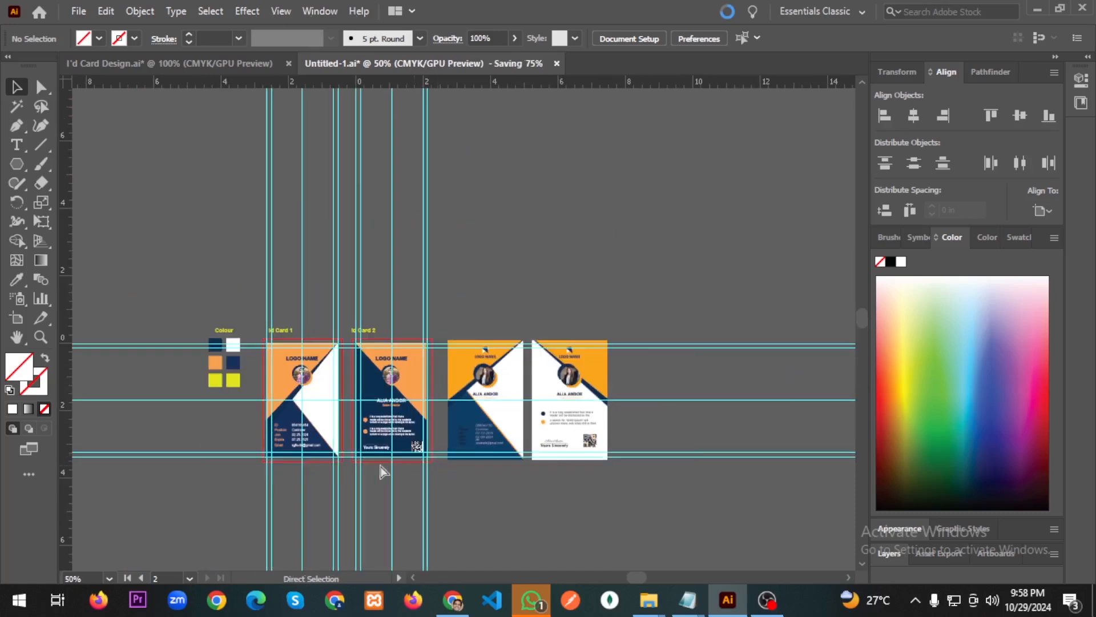
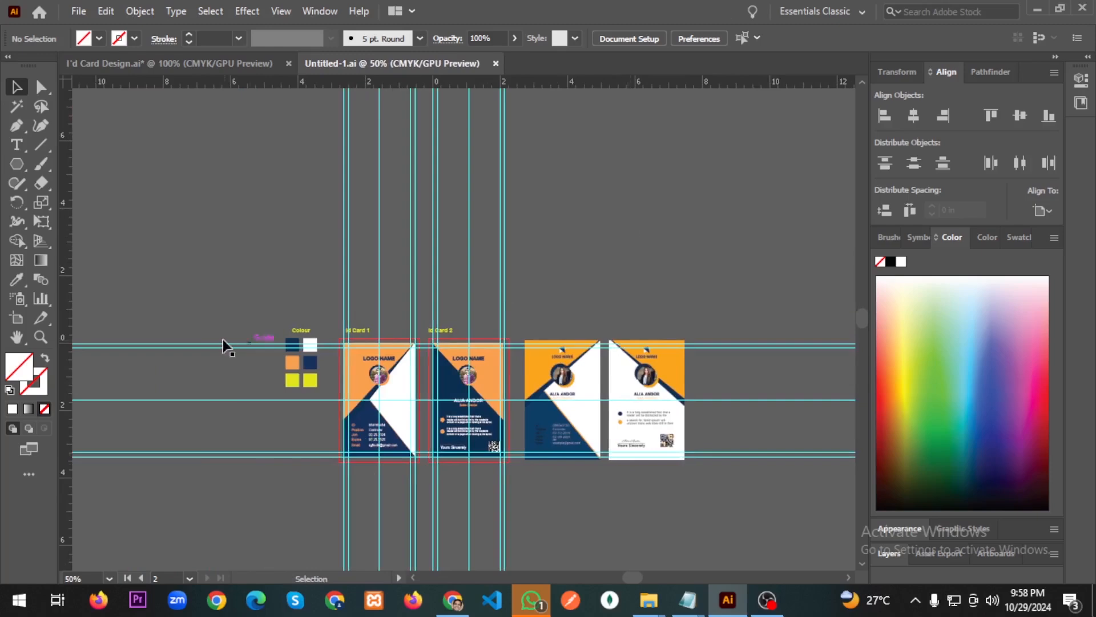
# Delete the vertical cyan guides crossing the ID card artboards.
pyautogui.click(375, 394)
pyautogui.click(644, 186)
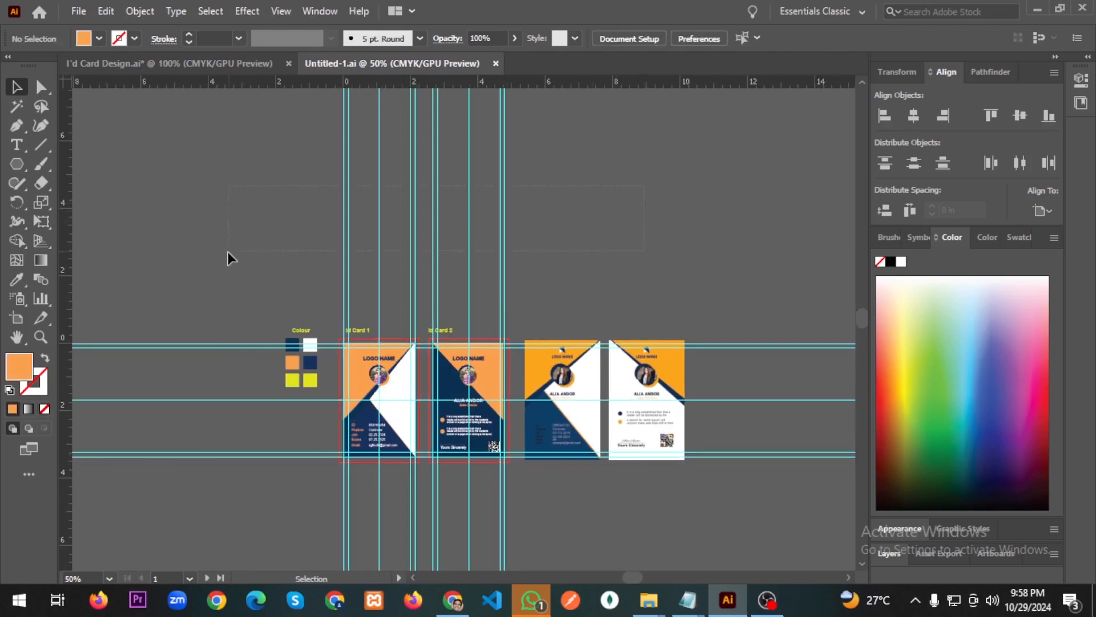
pyautogui.moveTo(228, 251); pyautogui.dragTo(227, 251)
pyautogui.press('Delete')
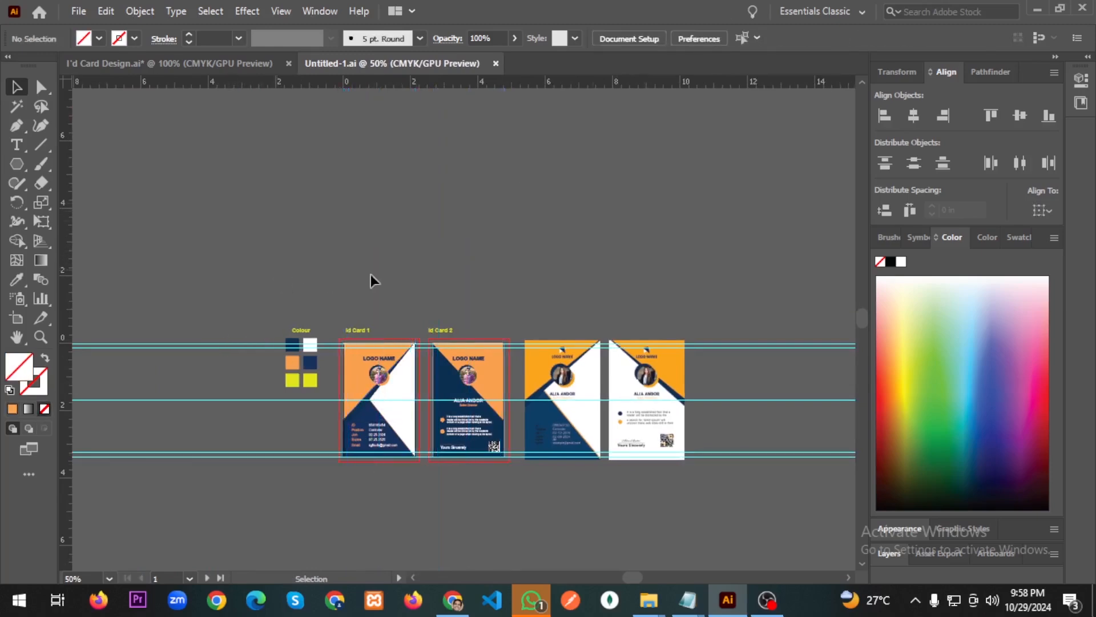
# Delete the horizontal guides and hide the rulers with Ctrl+R.
pyautogui.moveTo(815, 457); pyautogui.dragTo(815, 460)
pyautogui.press('Delete')
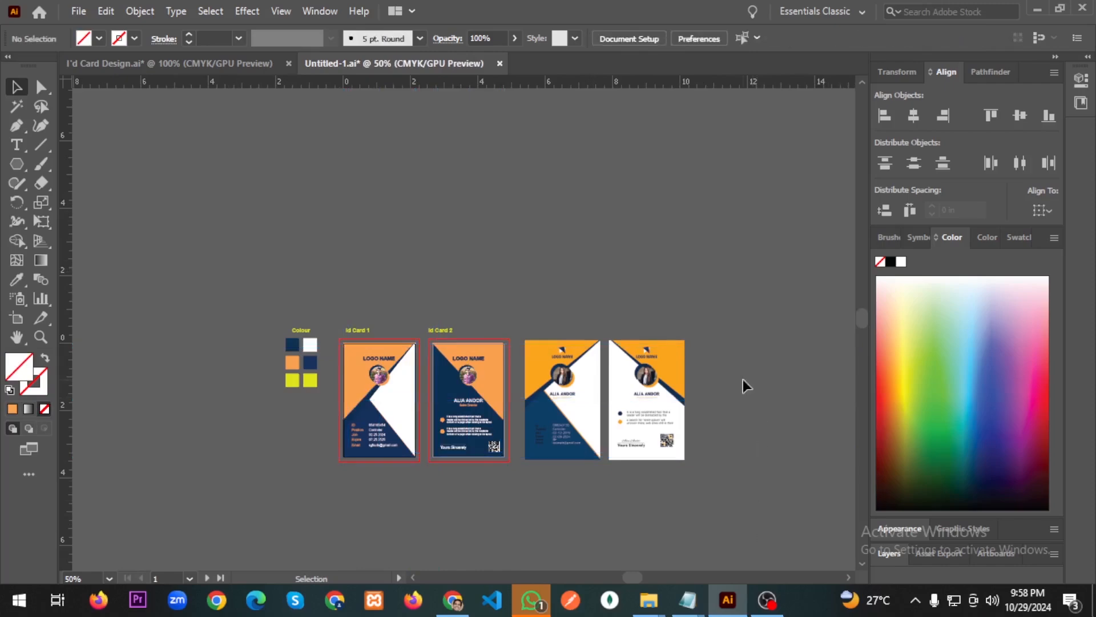
pyautogui.hotkey('ctrl', 'r')
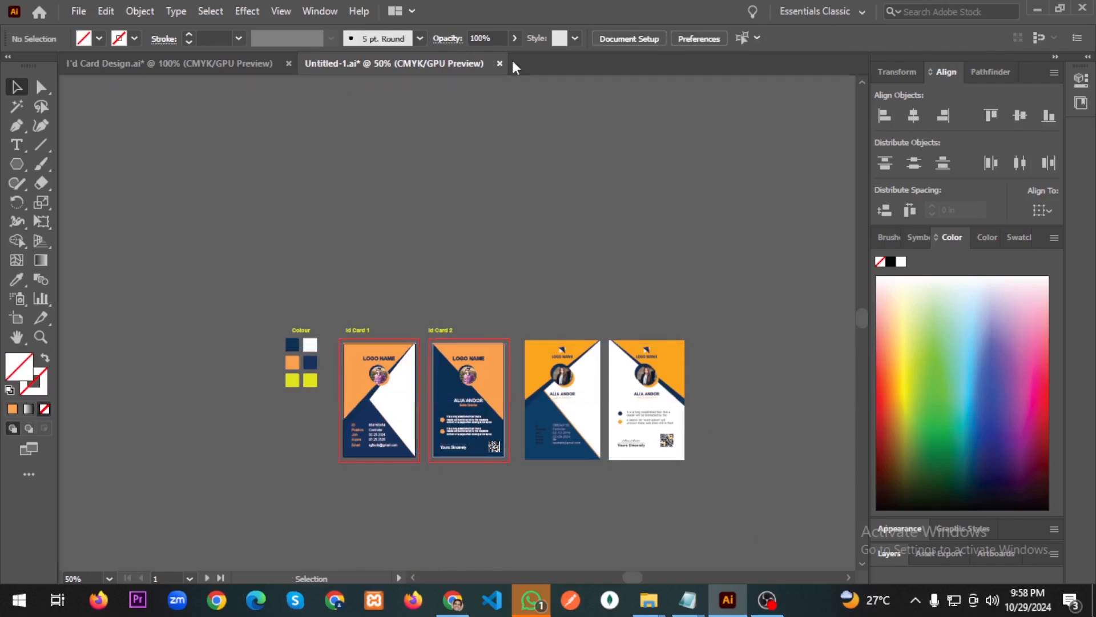
# Zoom in on Id Card 2 and undo back to restore the horizontal guides.
pyautogui.scroll(3, 455, 399)
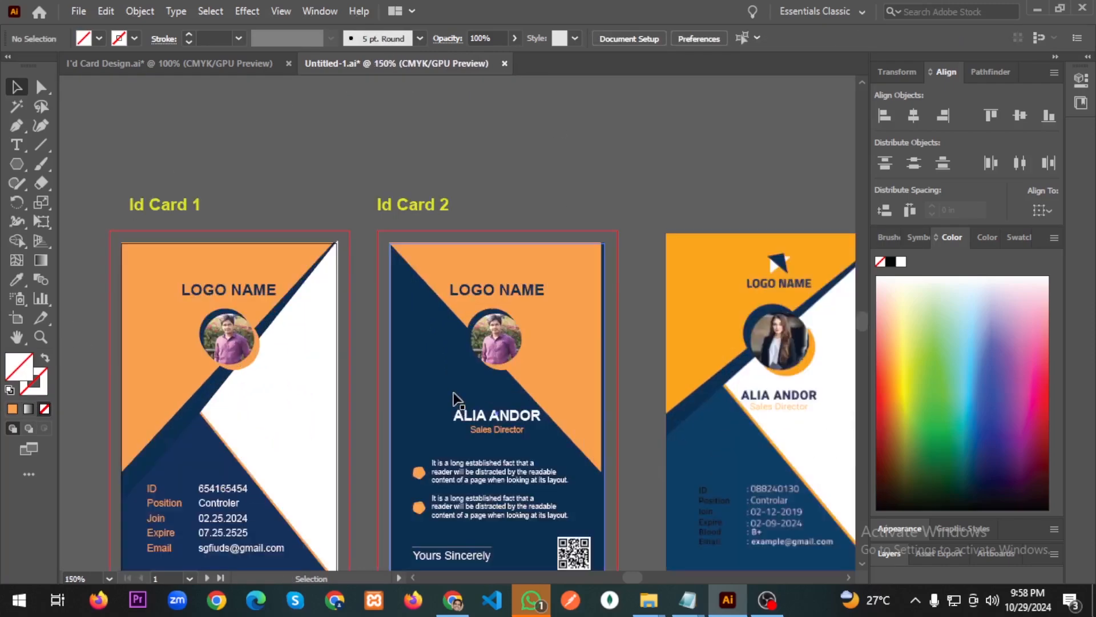
pyautogui.hscroll(-2, 341, 428)
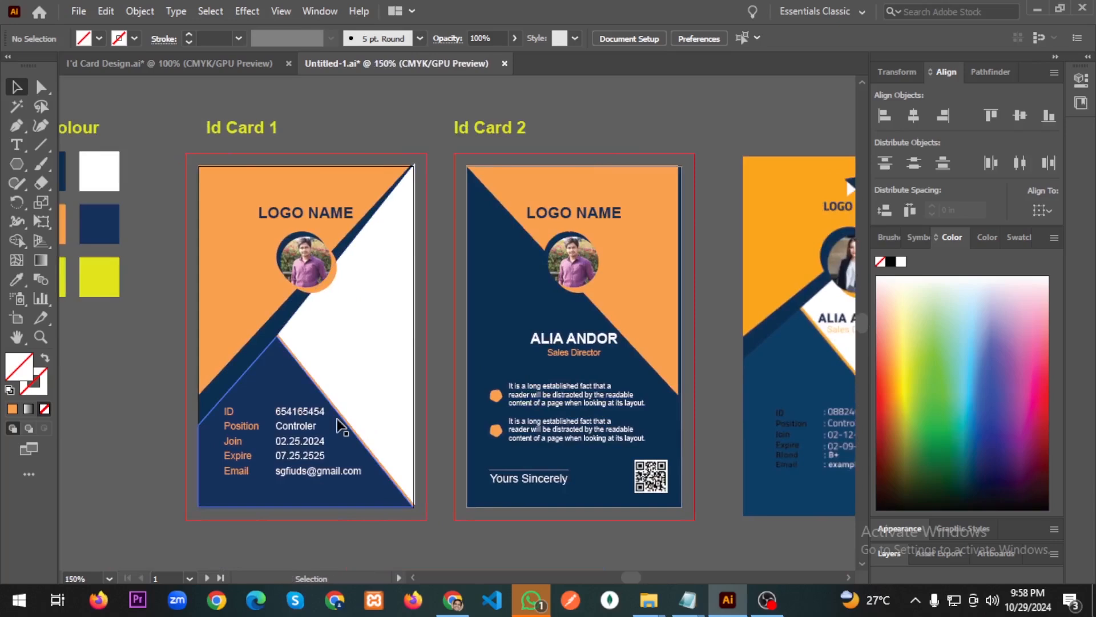
pyautogui.click(592, 354)
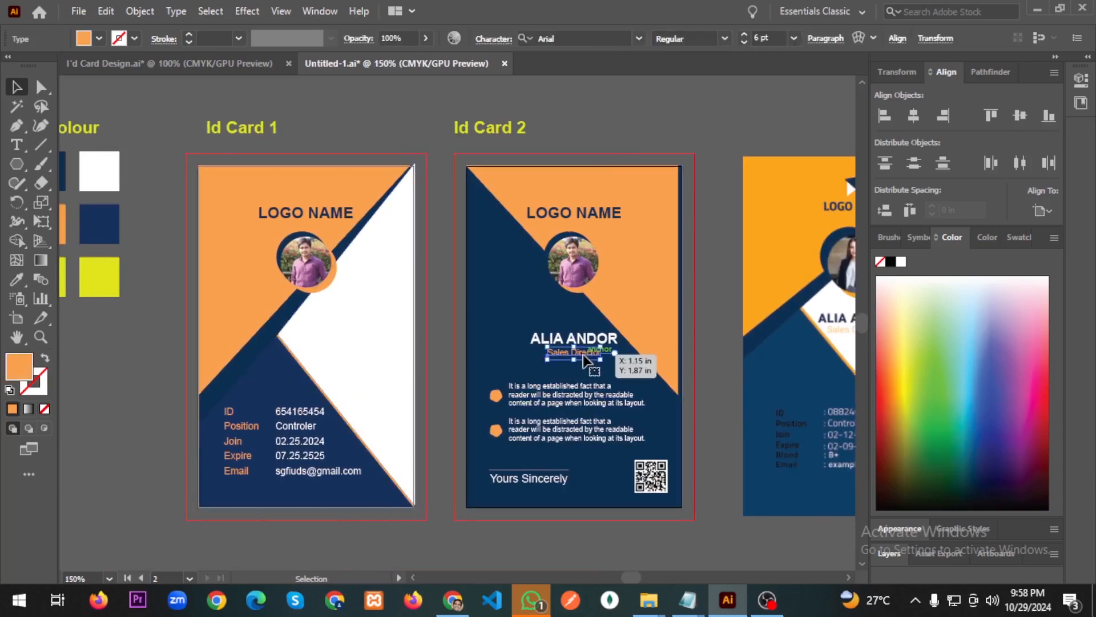
pyautogui.keyDown('shift'); pyautogui.click(597, 338); pyautogui.keyUp('shift')
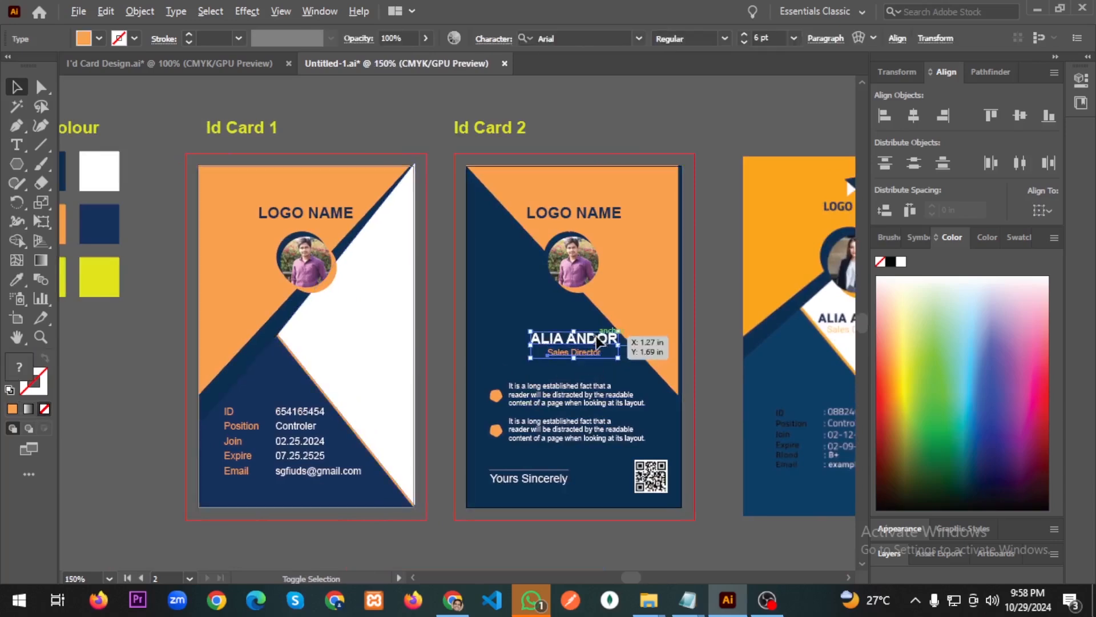
pyautogui.hotkey('ctrl', 'z')
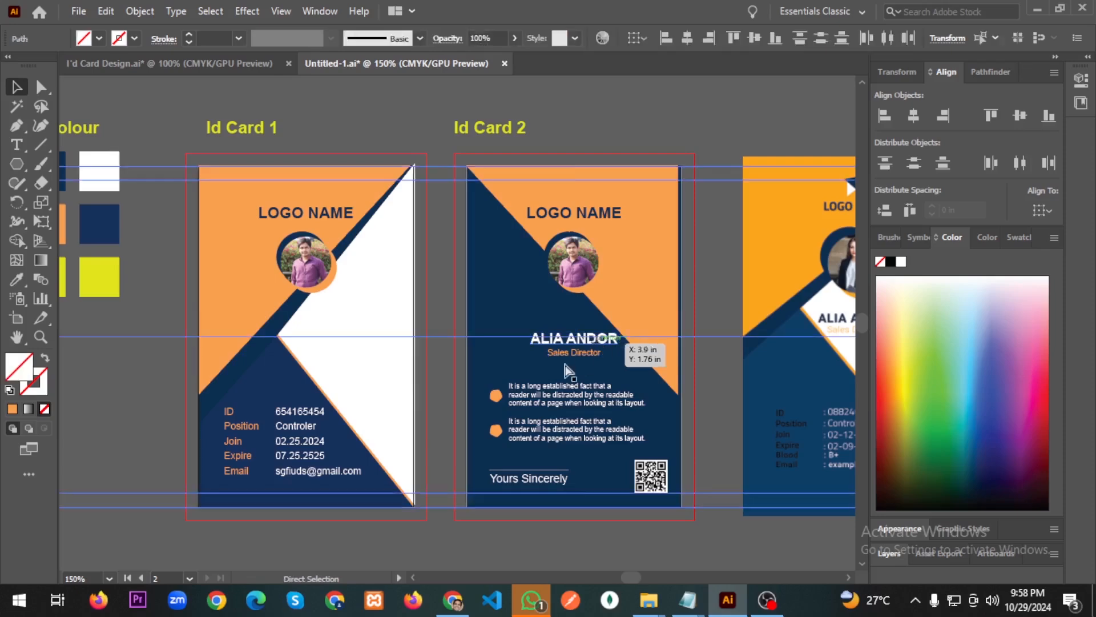
pyautogui.hotkey('ctrl', 'z')
pyautogui.hotkey('ctrl', 'z')
pyautogui.hotkey('ctrl', 'z')
pyautogui.hotkey('ctrl', 'z')
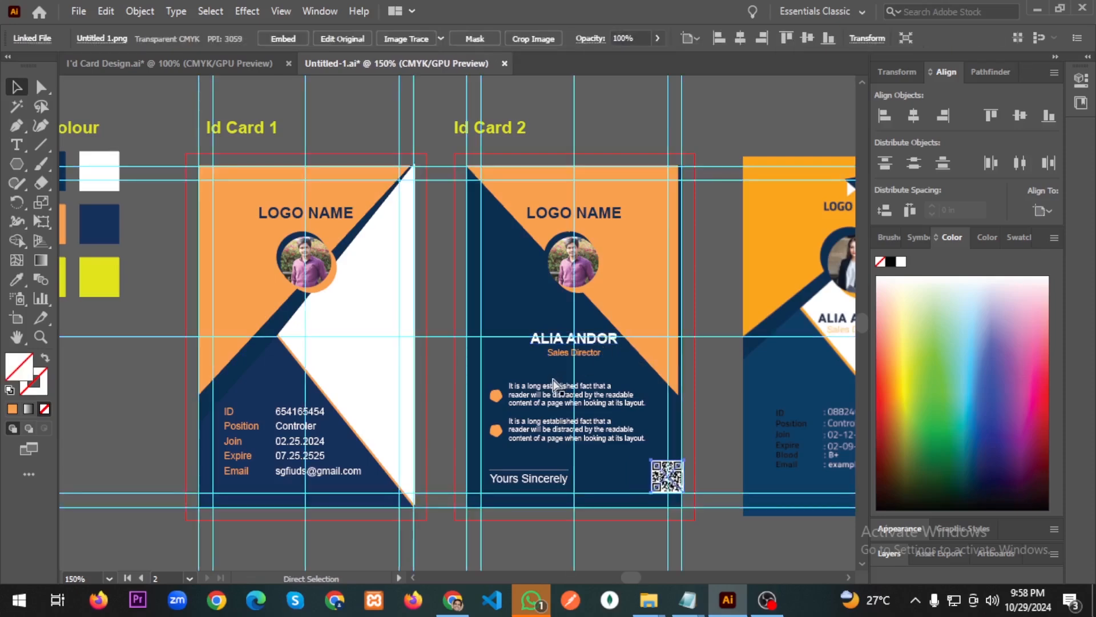
pyautogui.hotkey('ctrl', 'z')
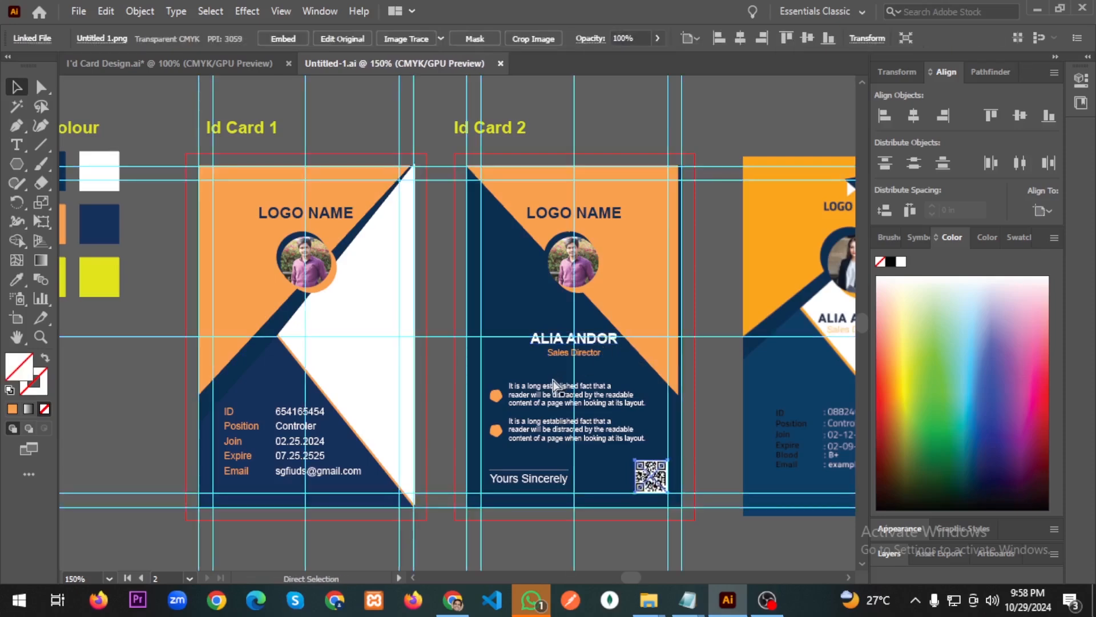
pyautogui.hotkey('ctrl', 'z')
pyautogui.hotkey('ctrl', 'z')
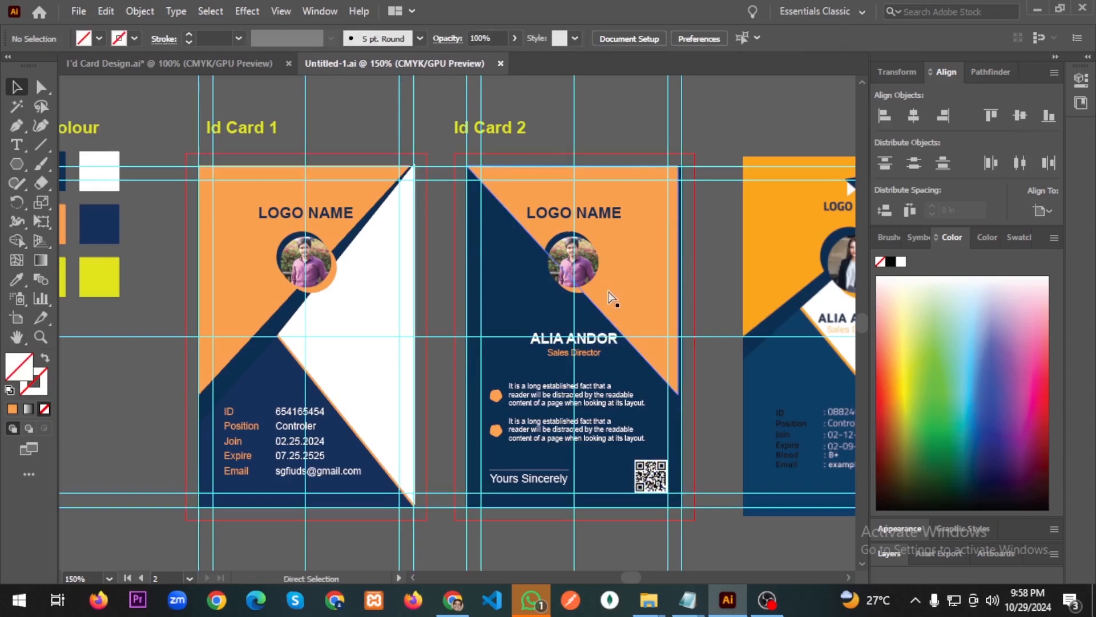
pyautogui.click(591, 351)
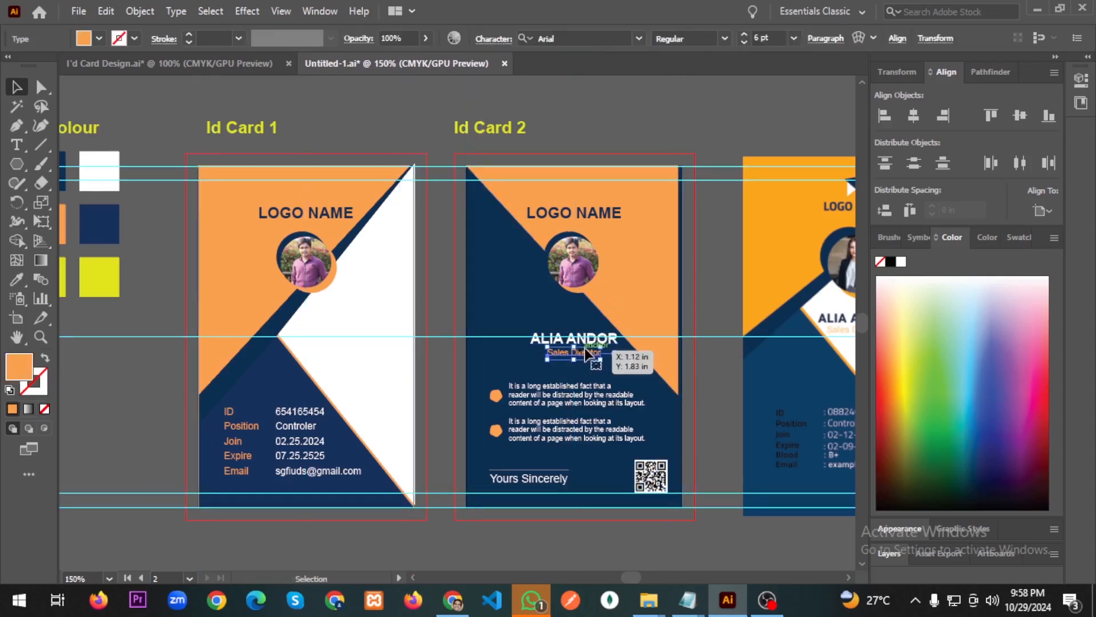
pyautogui.click(592, 340)
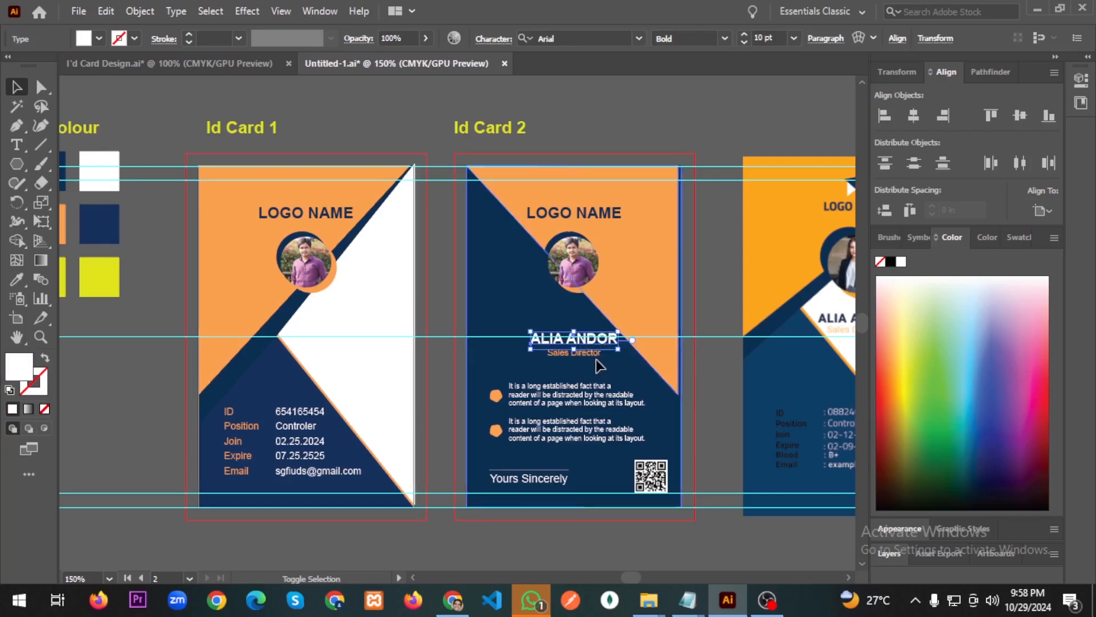
pyautogui.keyDown('shift'); pyautogui.click(594, 356); pyautogui.keyUp('shift')
pyautogui.click(624, 108)
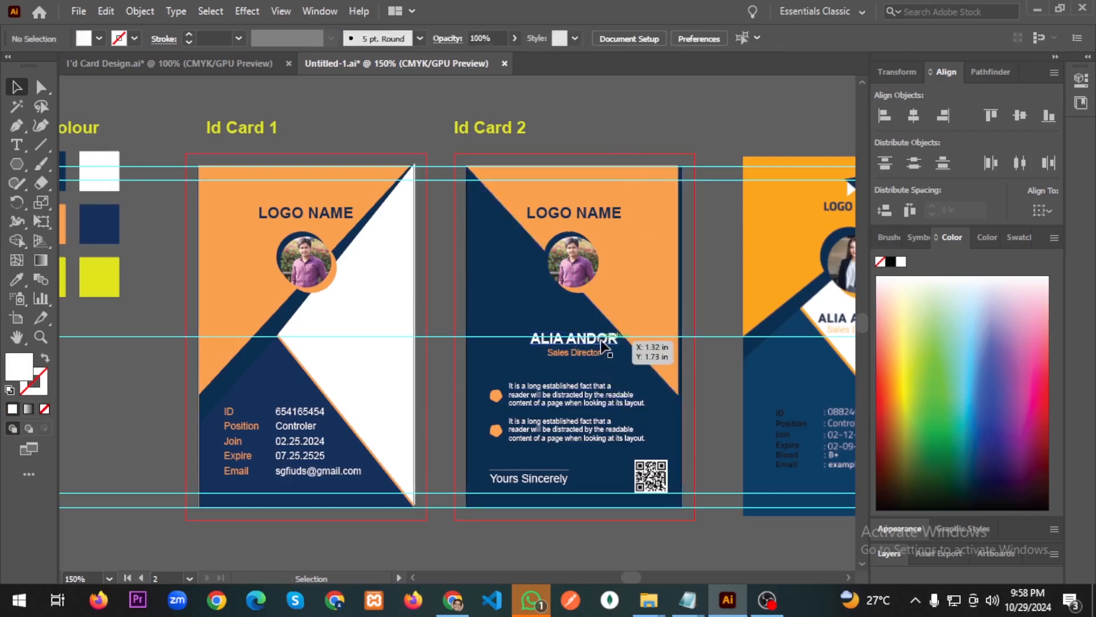
pyautogui.click(590, 340)
pyautogui.keyDown('shift'); pyautogui.click(586, 357); pyautogui.keyUp('shift')
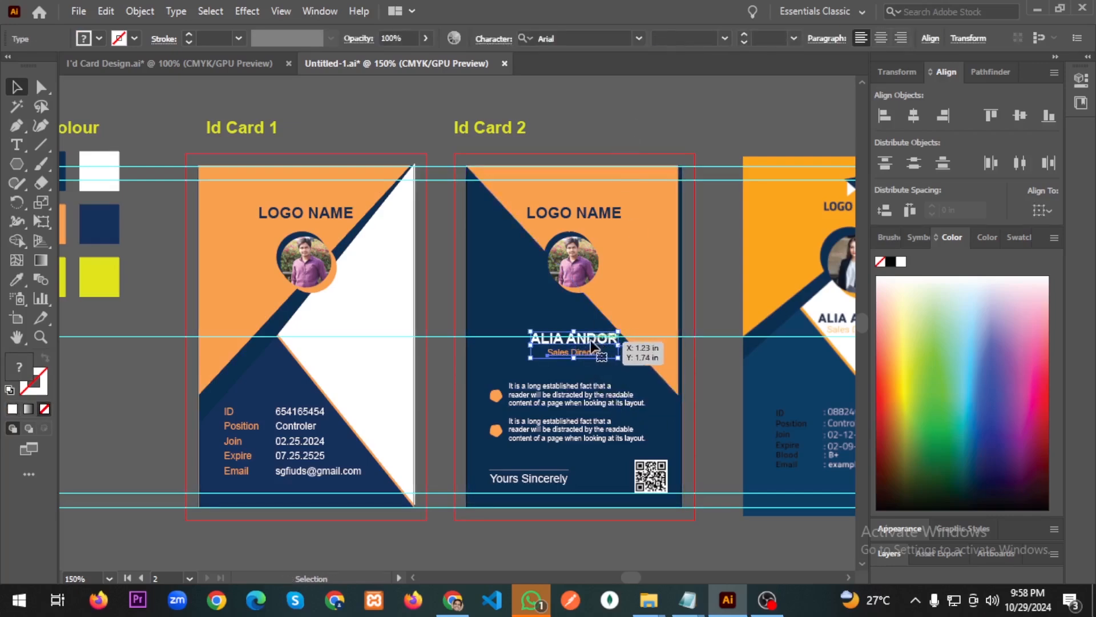
# Alt-copy the name and title onto Id Card 1 and colour the white name navy.
pyautogui.moveTo(591, 341); pyautogui.dragTo(366, 348)
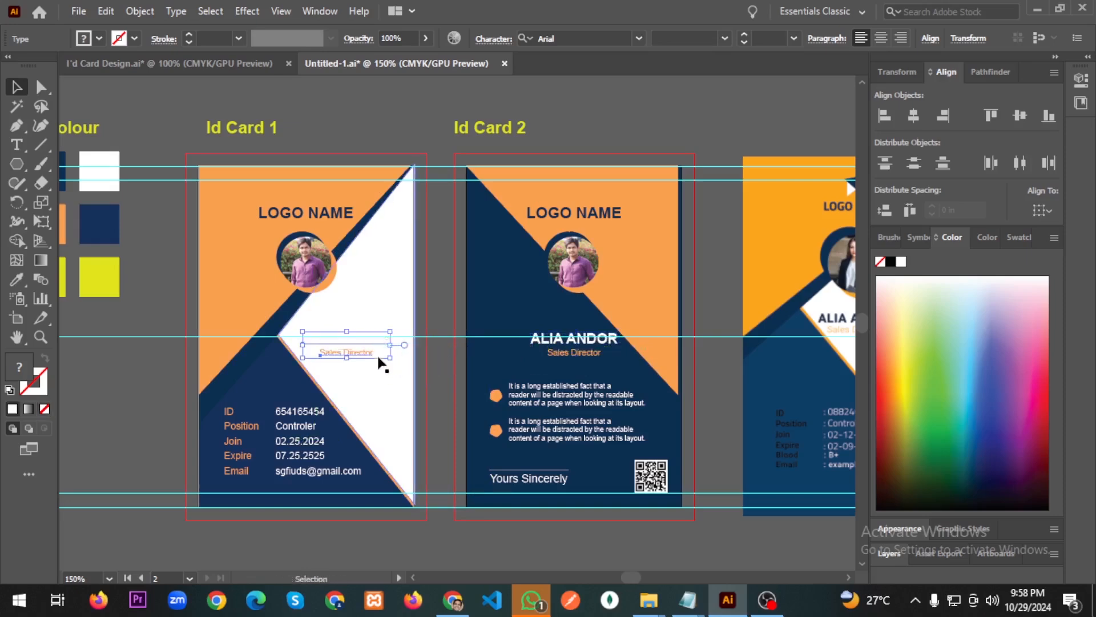
pyautogui.click(420, 164)
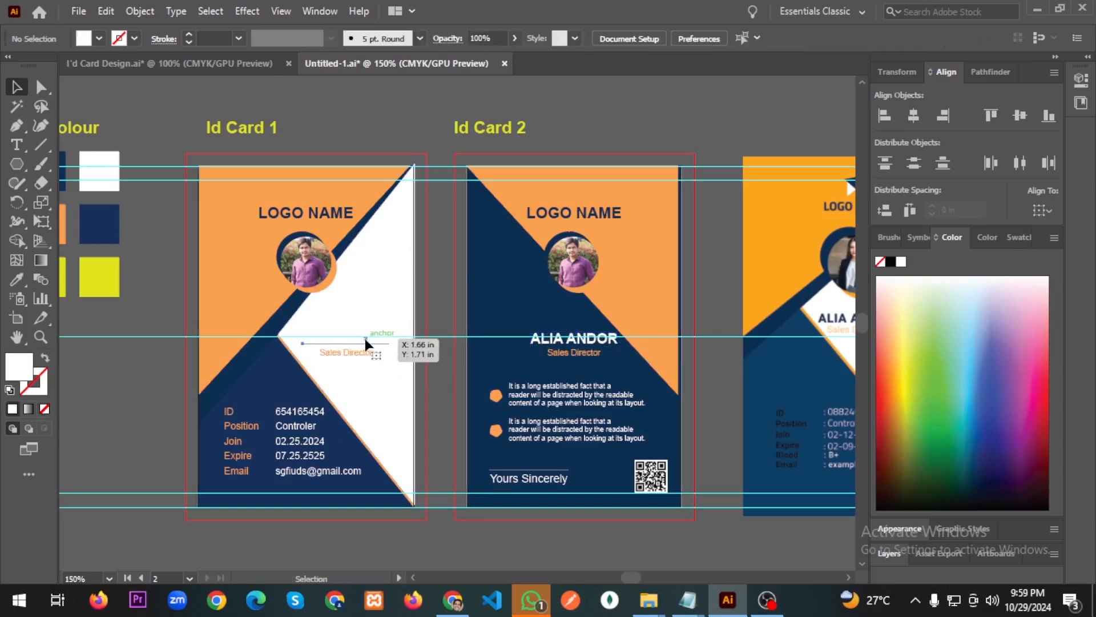
pyautogui.click(365, 338)
pyautogui.click(17, 279)
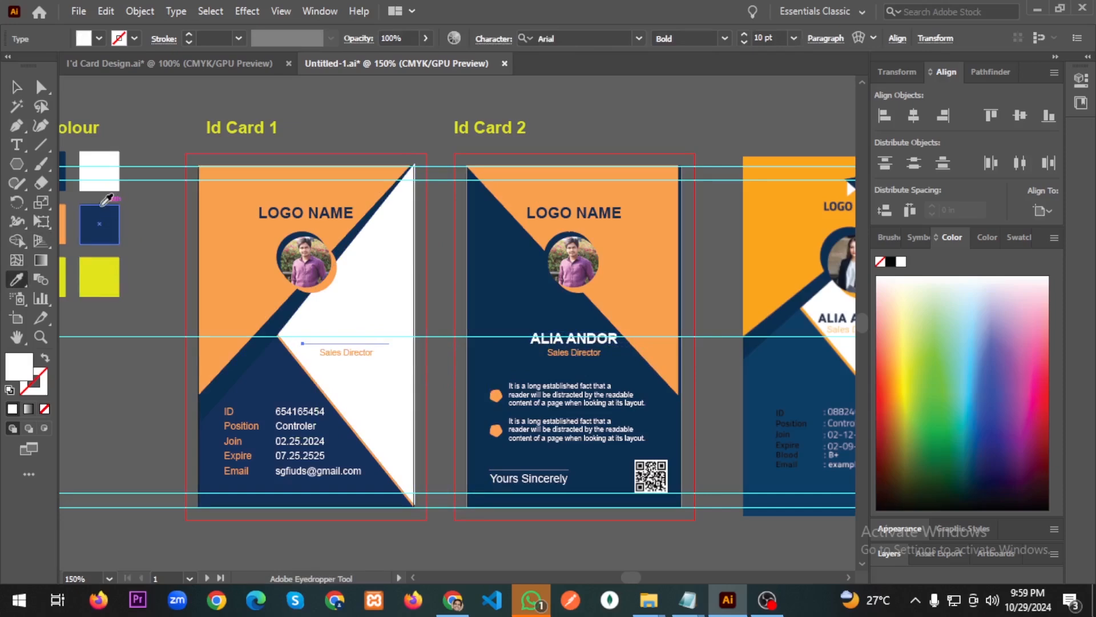
pyautogui.click(102, 218)
pyautogui.press('v')
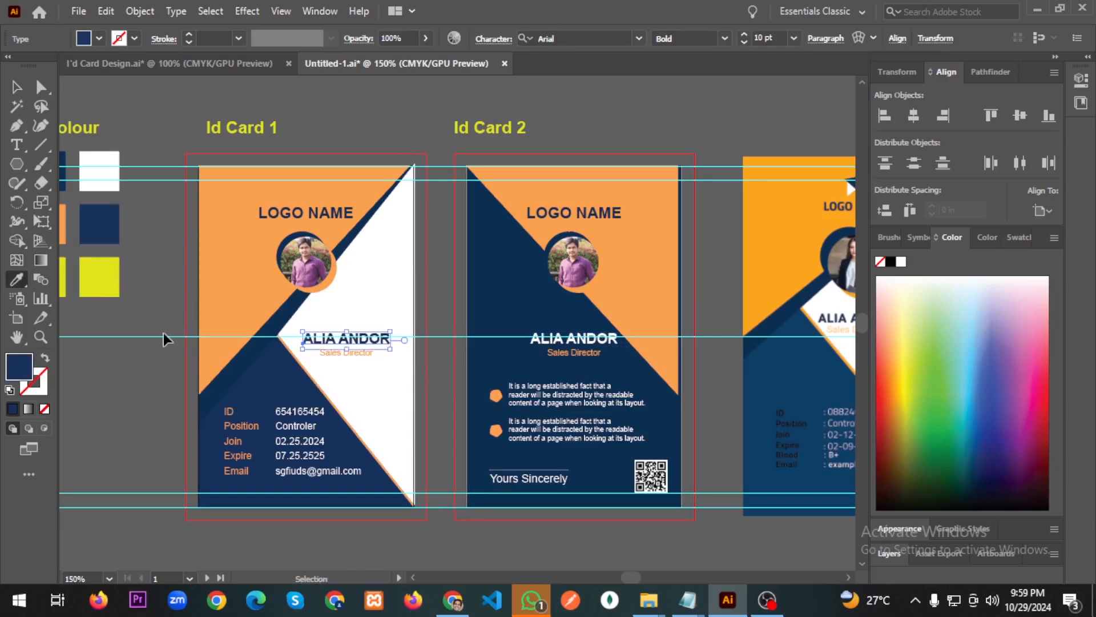
# Sample the navy swatch from the Colour group again, then clear the selection.
pyautogui.scroll(1, 204, 342)
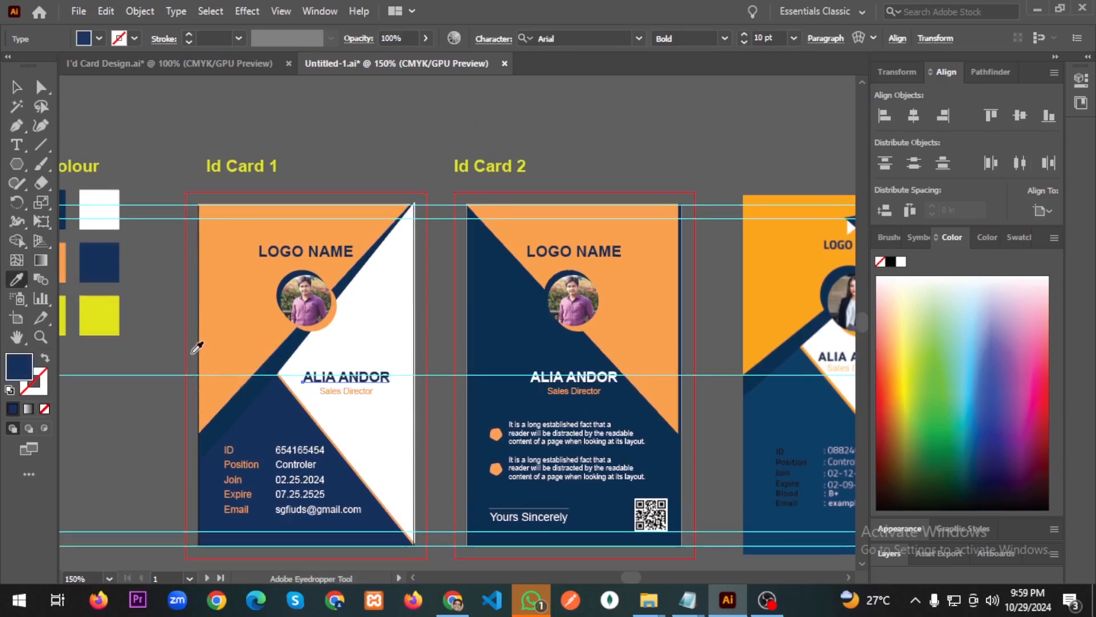
pyautogui.hscroll(-1, 119, 342)
pyautogui.click(96, 196)
pyautogui.press('i')
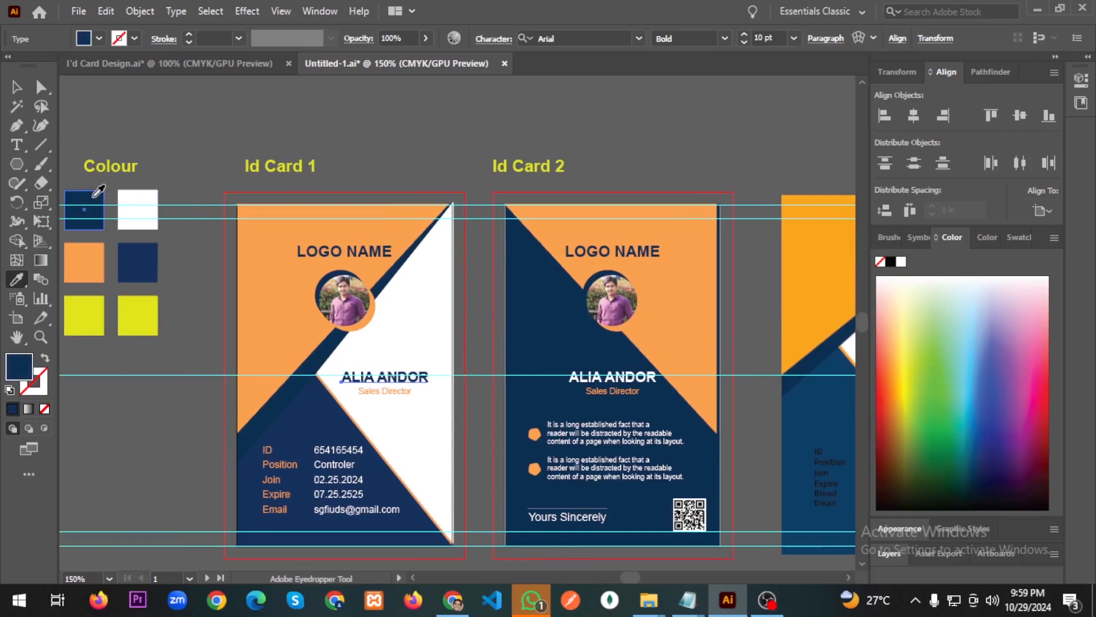
pyautogui.click(16, 87)
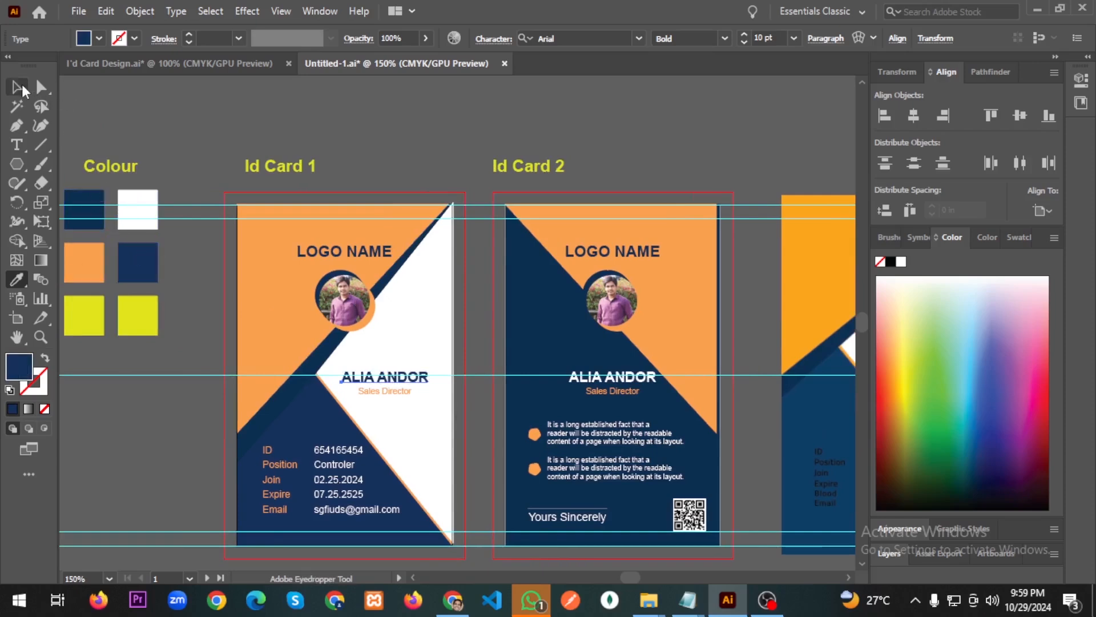
pyautogui.click(312, 112)
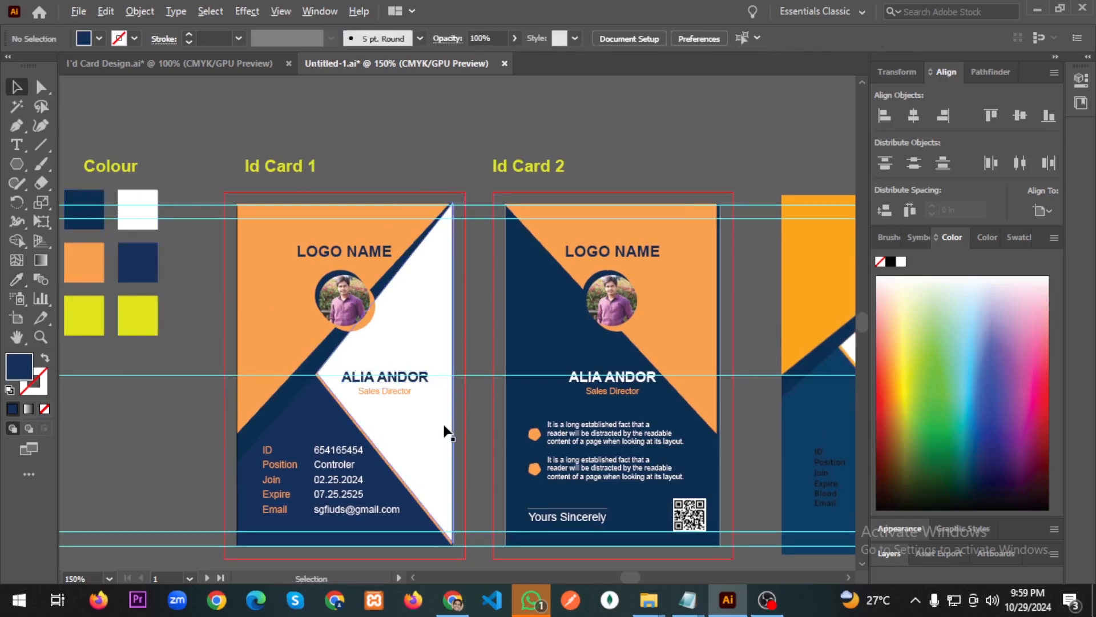
# Delete the horizontal guides running across the cards.
pyautogui.scroll(-1, 447, 432)
pyautogui.scroll(-1, 444, 430)
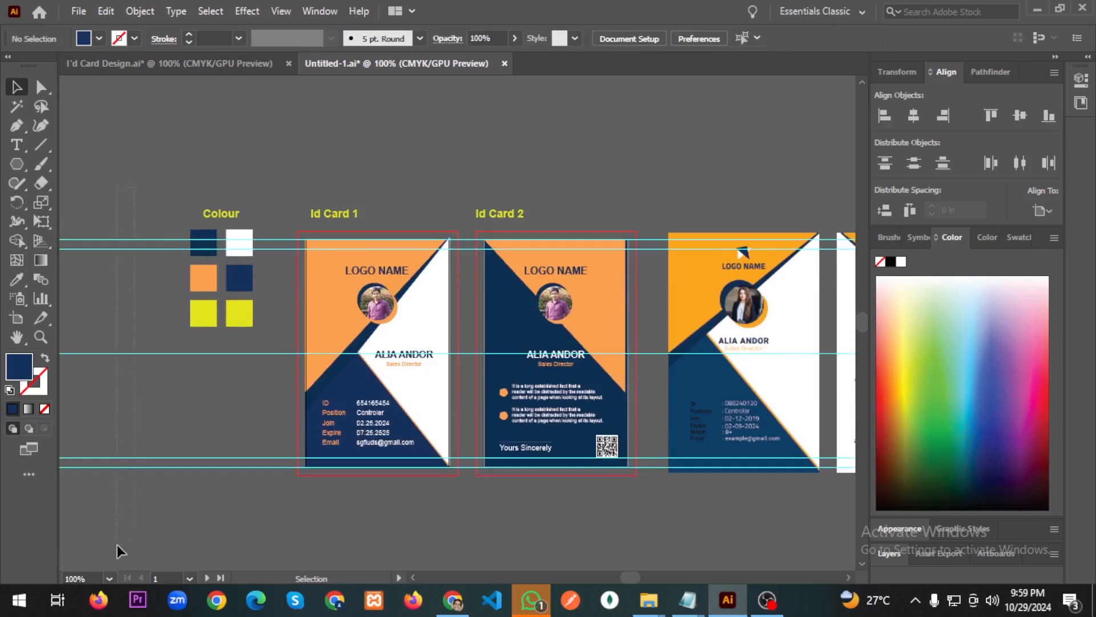
pyautogui.moveTo(117, 545); pyautogui.dragTo(117, 541)
pyautogui.press('Delete')
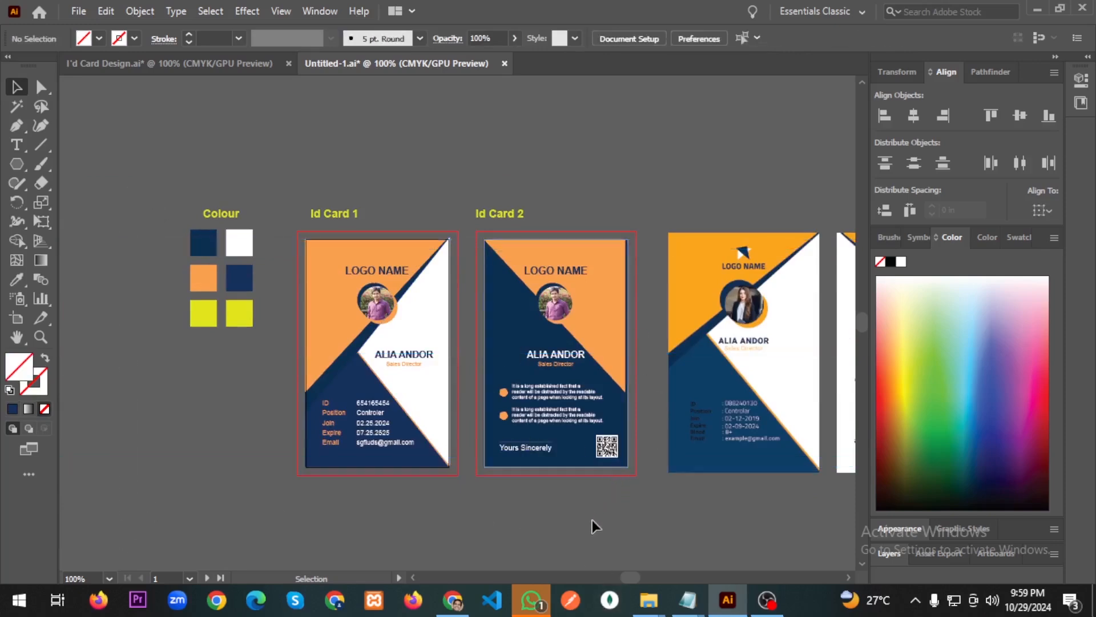
# Save as Untitled-1.ai, replacing the existing file, in Illustrator 2020 format.
pyautogui.press('ctrl')
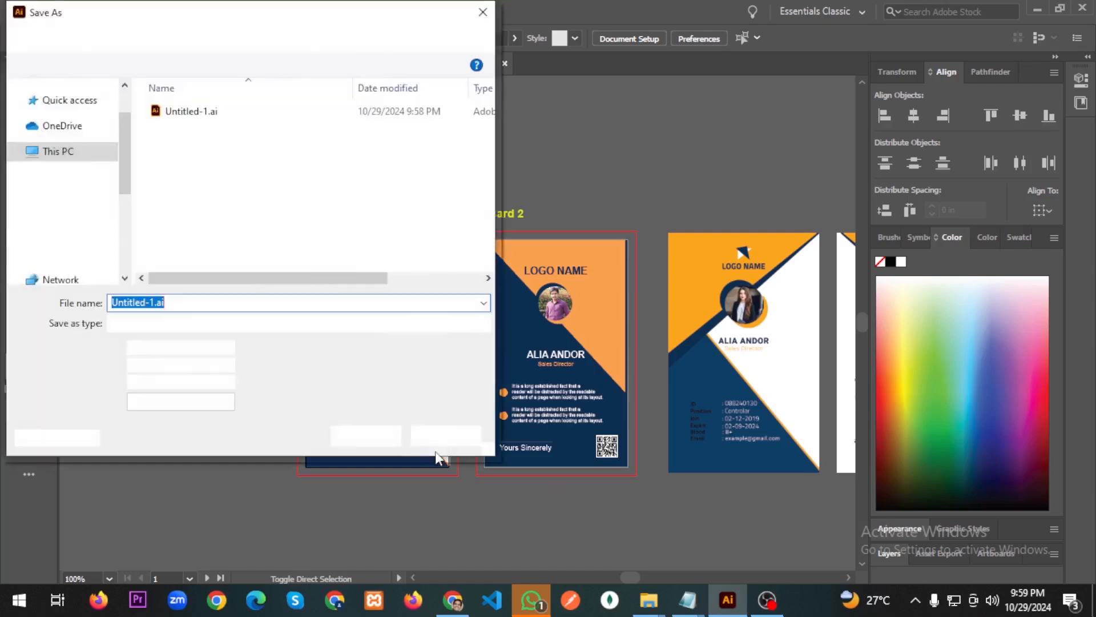
pyautogui.click(365, 435)
pyautogui.click(599, 360)
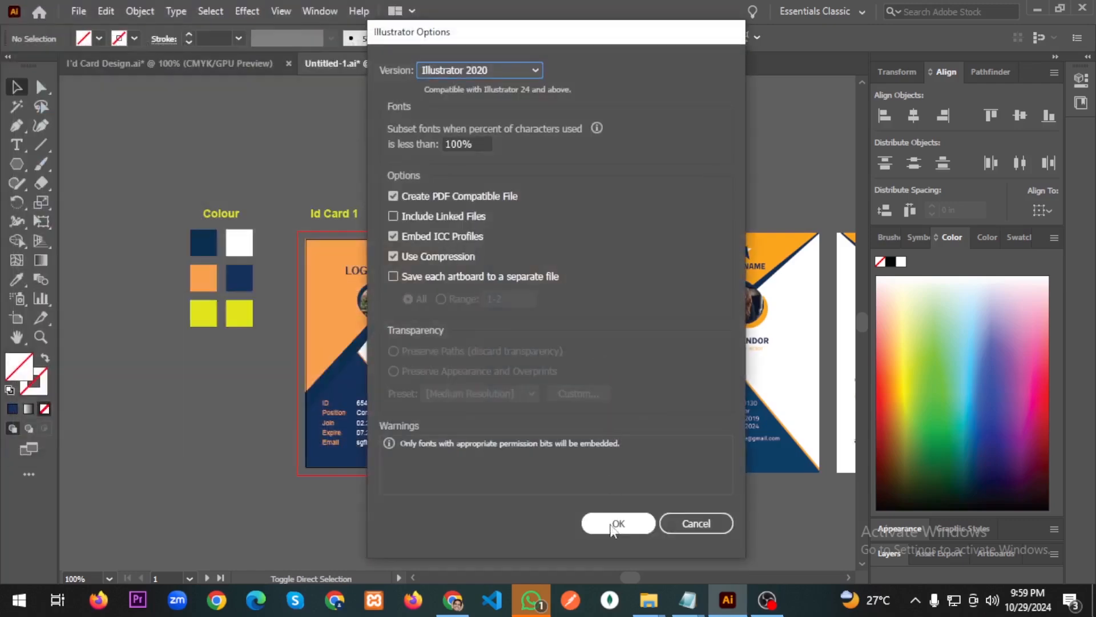
pyautogui.click(612, 521)
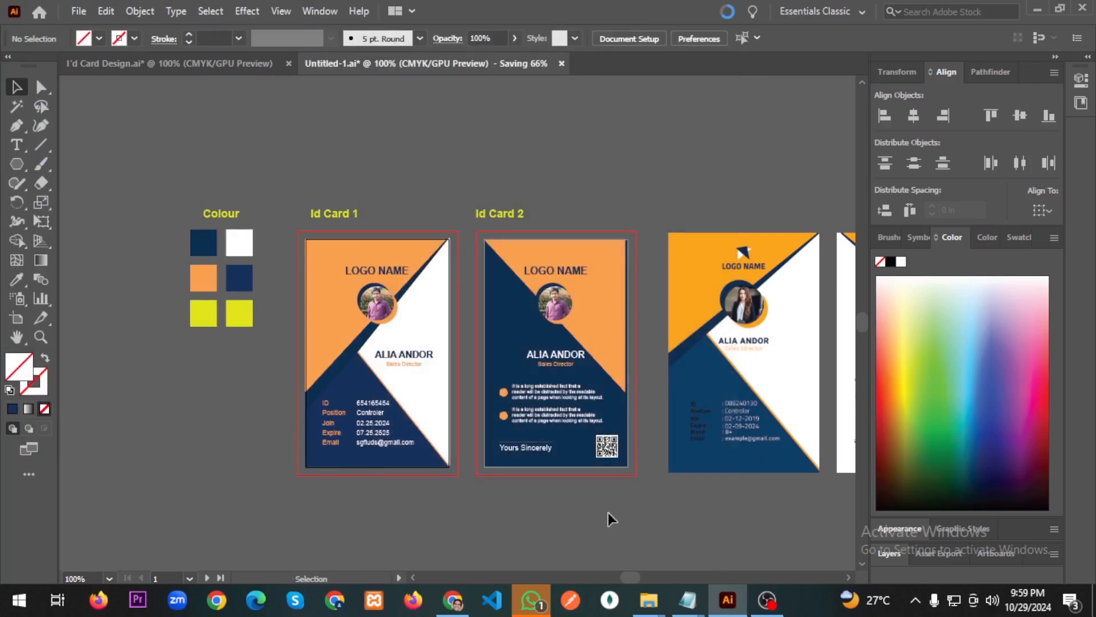
# Check the orange top and navy bottom shapes of Id Card 1, then deselect.
pyautogui.click(333, 279)
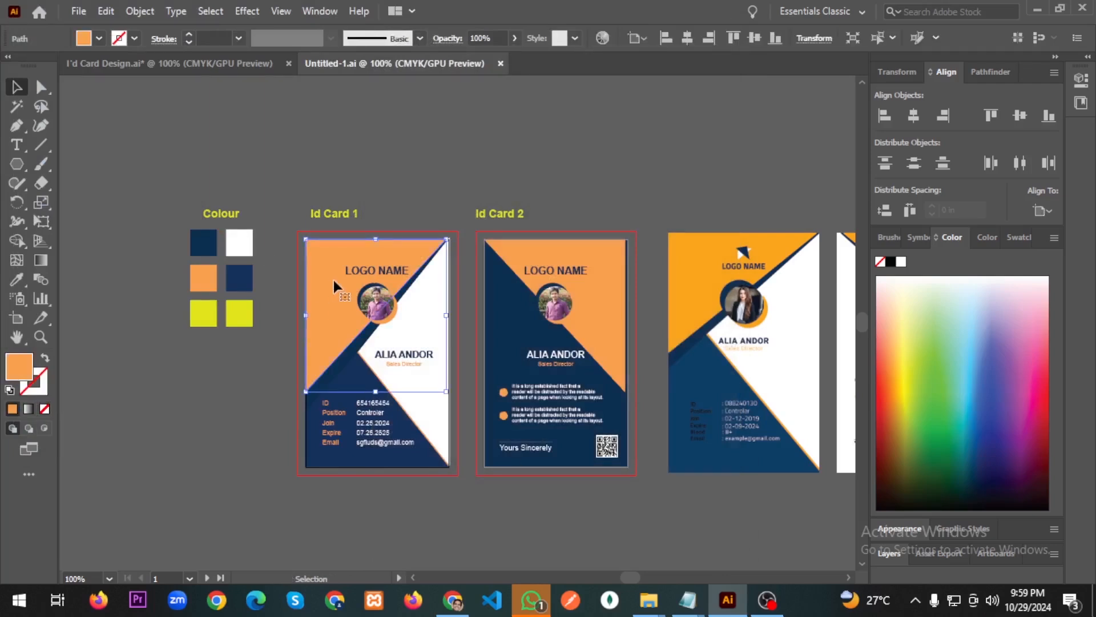
pyautogui.click(352, 386)
pyautogui.click(400, 196)
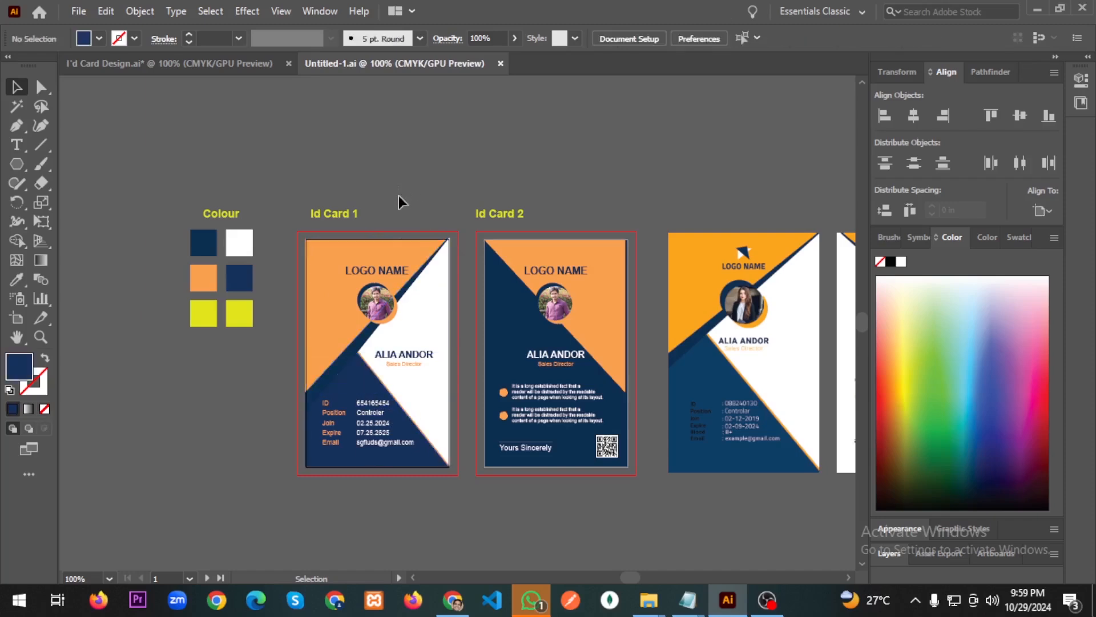
# Export Id Card 1 via Save for Web at 2000 px width, JPEG High, as Untitled-1.jpg.
pyautogui.moveTo(371, 509); pyautogui.dragTo(373, 509)
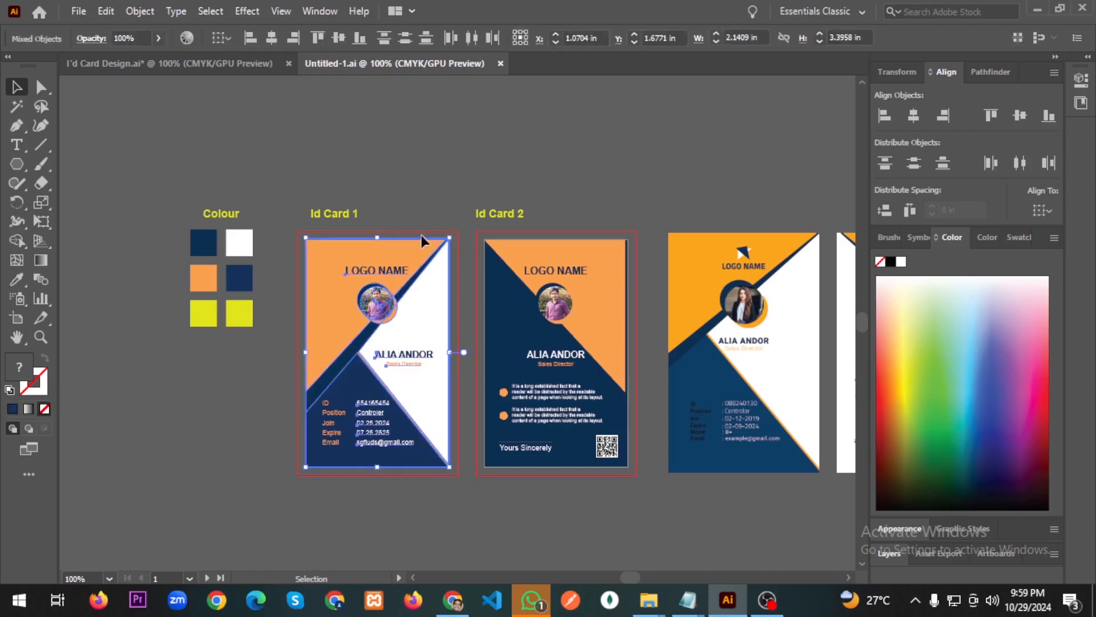
pyautogui.click(80, 12)
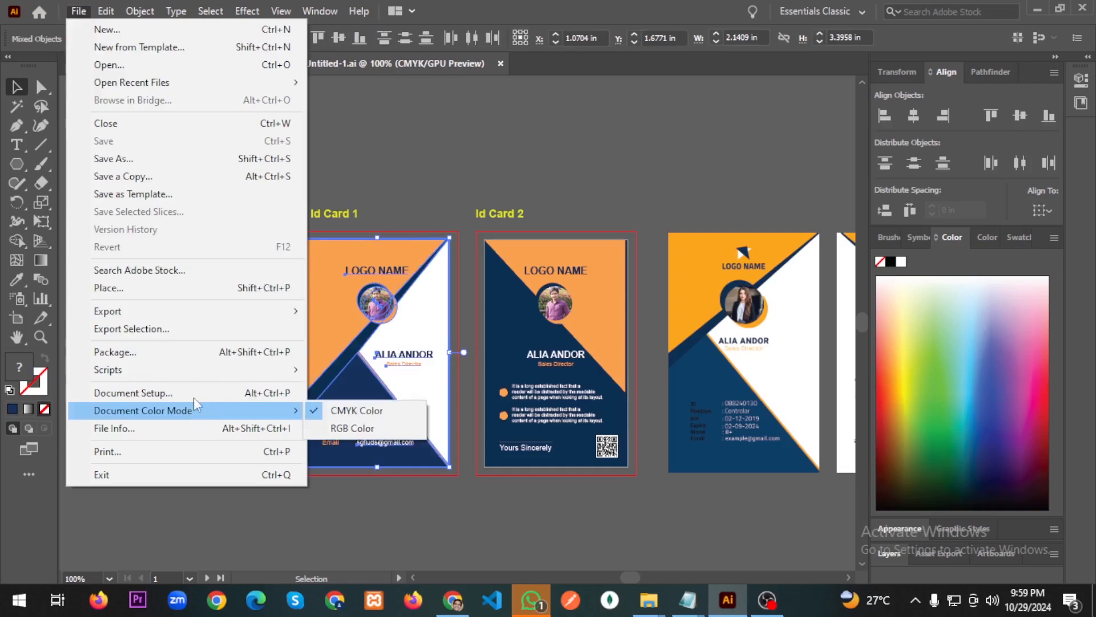
pyautogui.moveTo(177, 313)
pyautogui.click(370, 348)
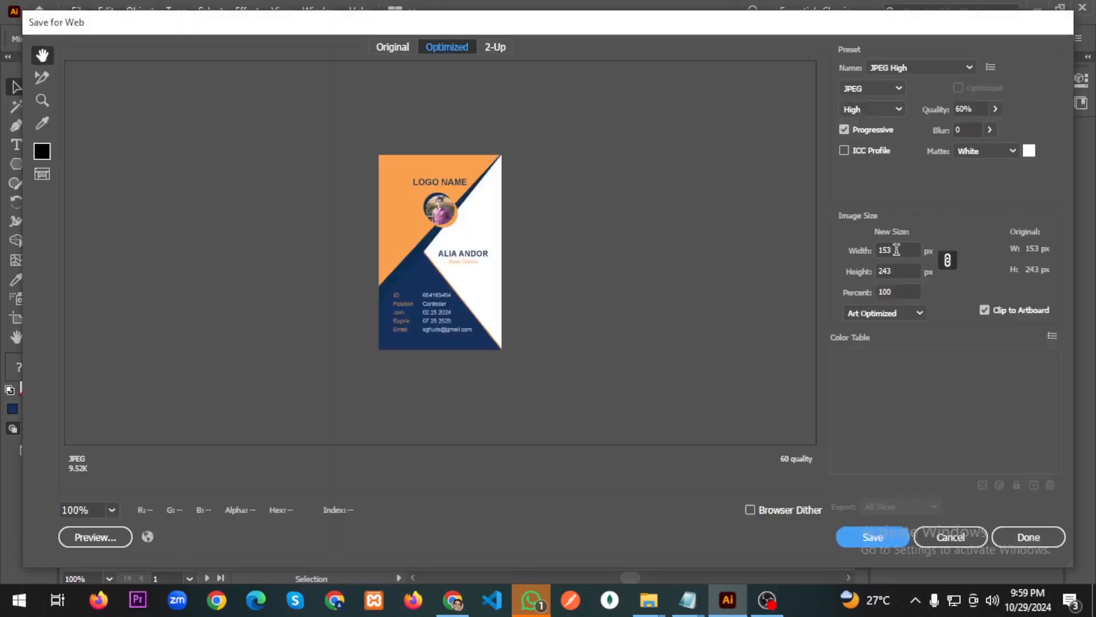
pyautogui.click(897, 250)
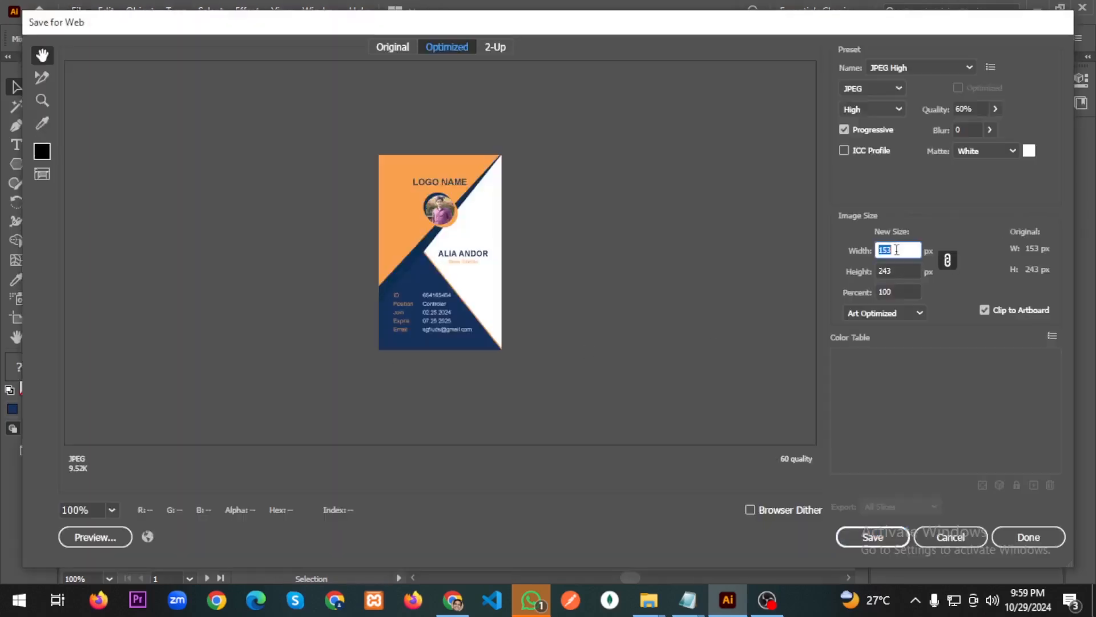
pyautogui.write('2000')
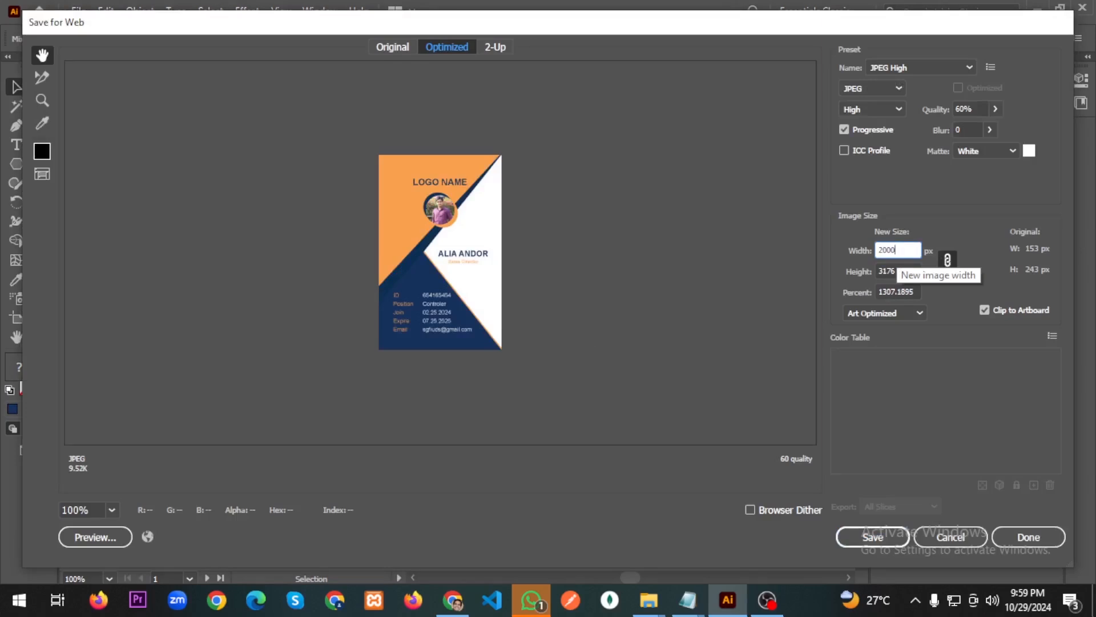
pyautogui.click(944, 66)
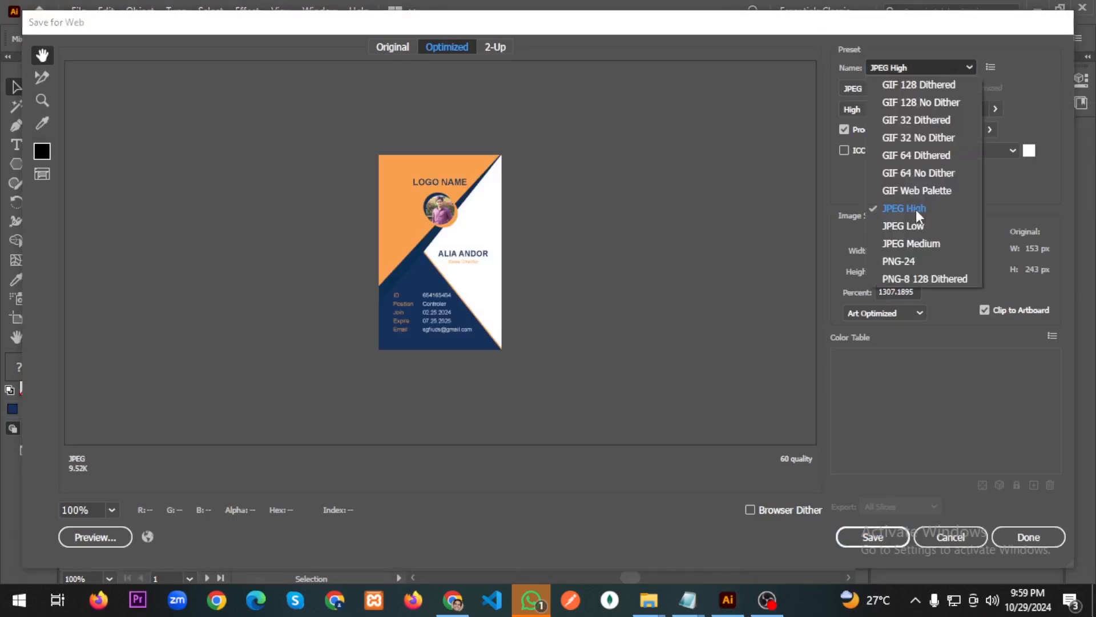
pyautogui.click(923, 209)
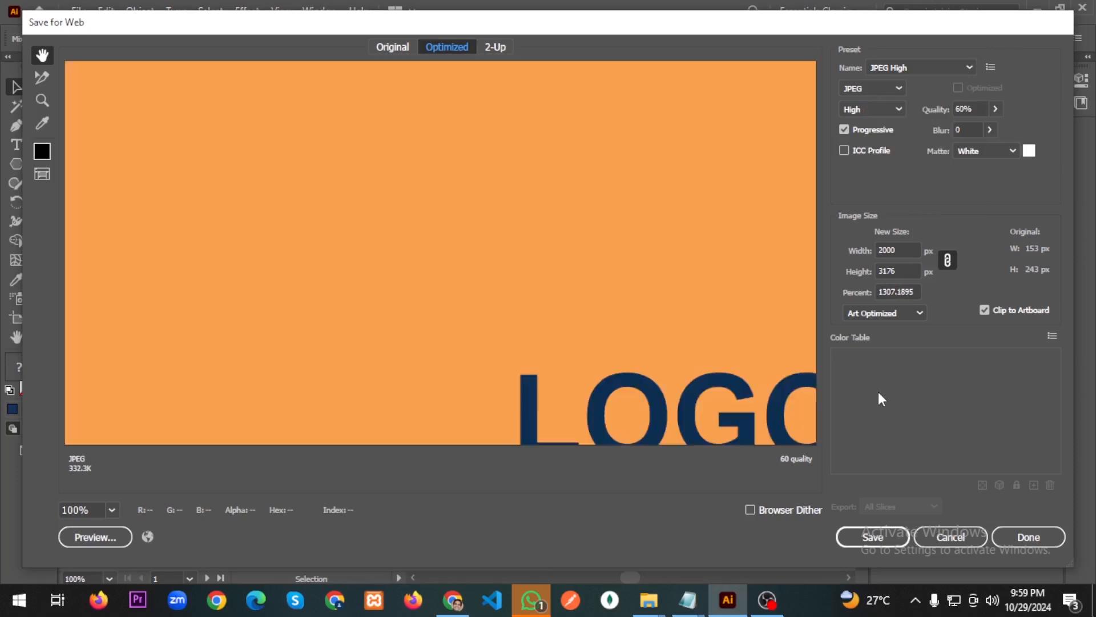
pyautogui.click(874, 538)
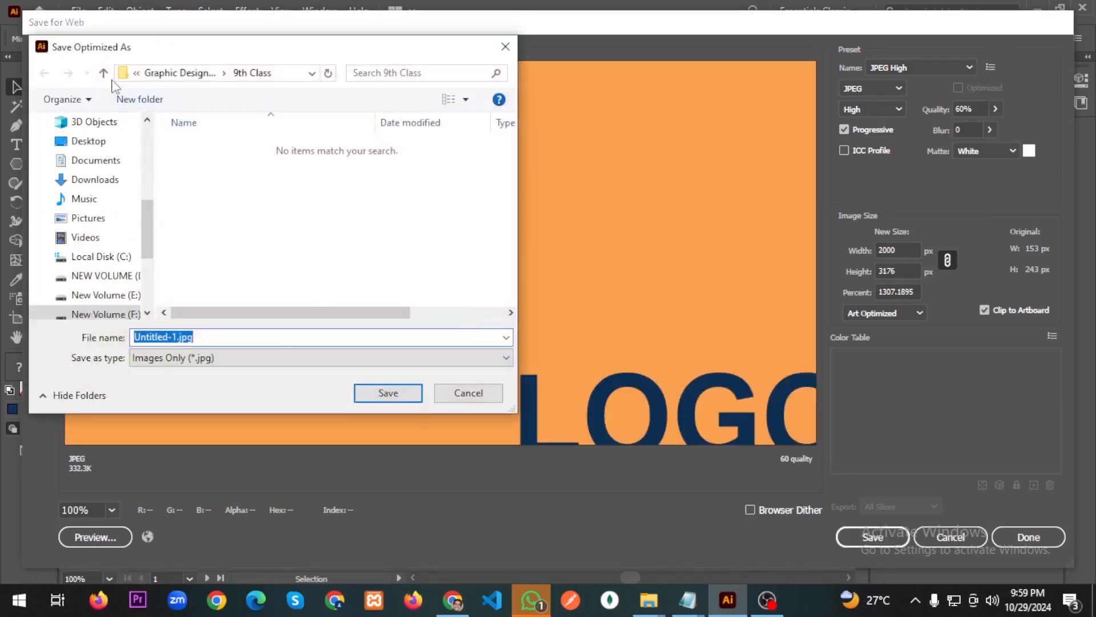
pyautogui.click(389, 393)
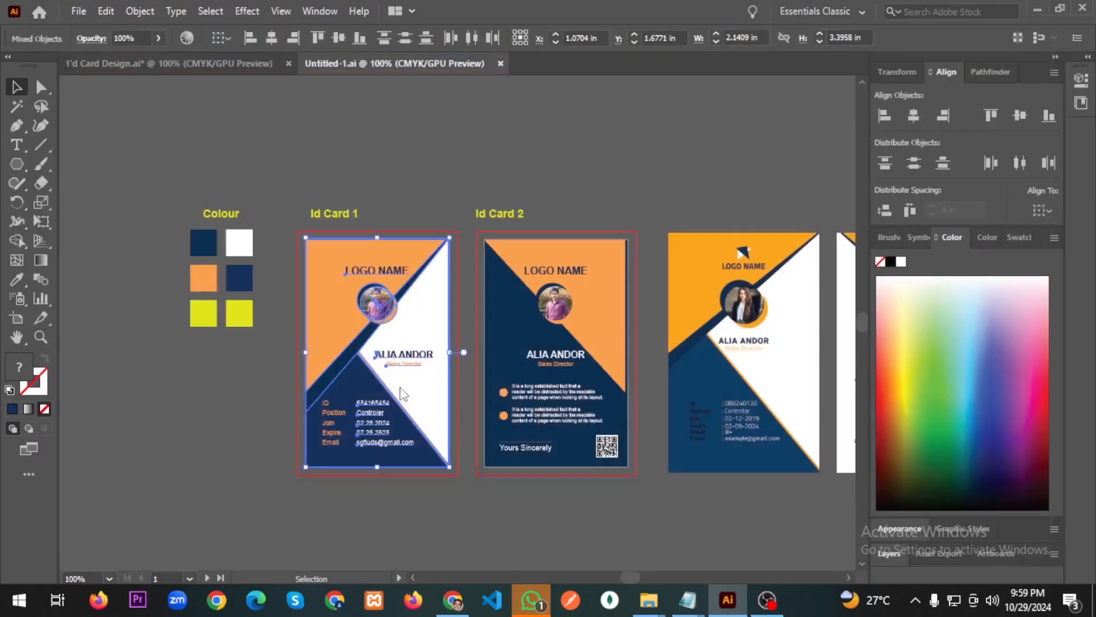
# Export Id Card 2 via Save for Web at 2000 × 3176 px as Untitled-2.jpg.
pyautogui.click(597, 274)
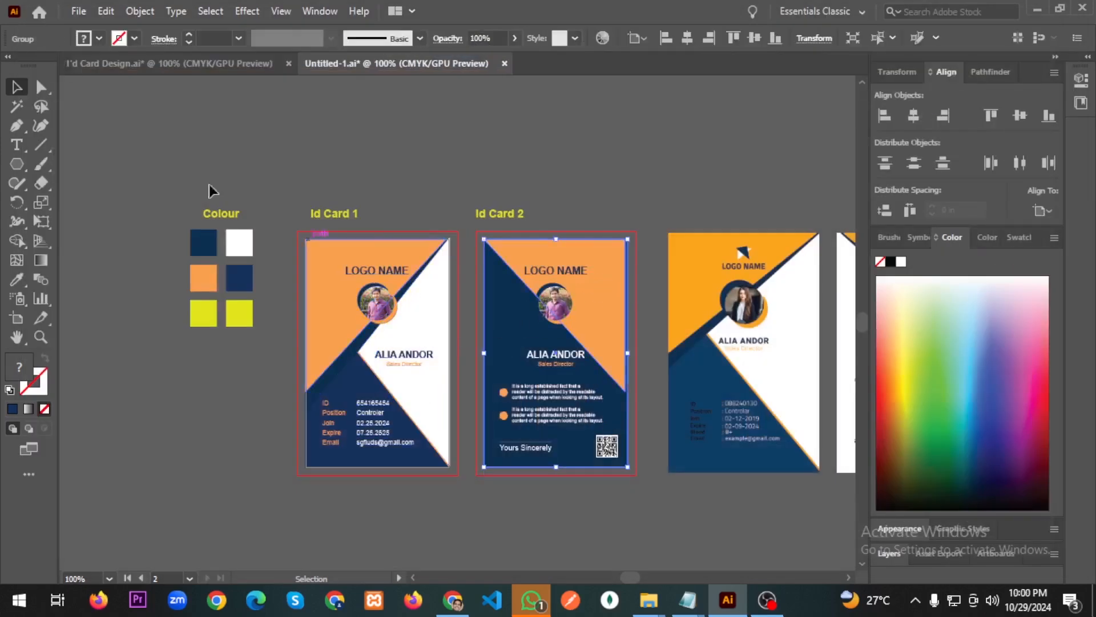
pyautogui.click(78, 11)
pyautogui.moveTo(160, 308)
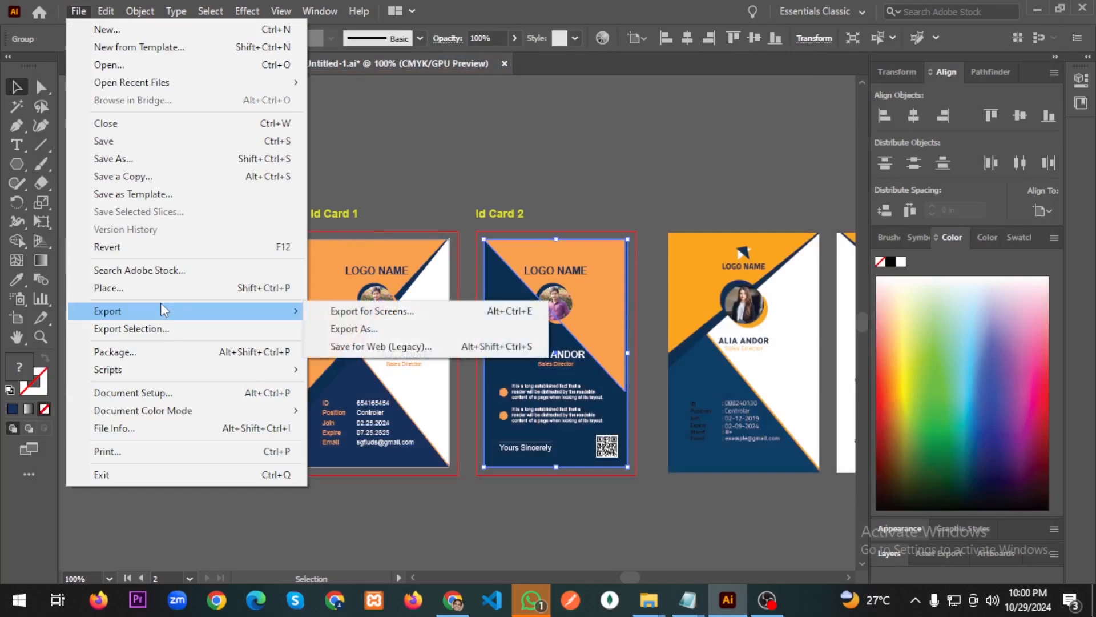
pyautogui.click(343, 347)
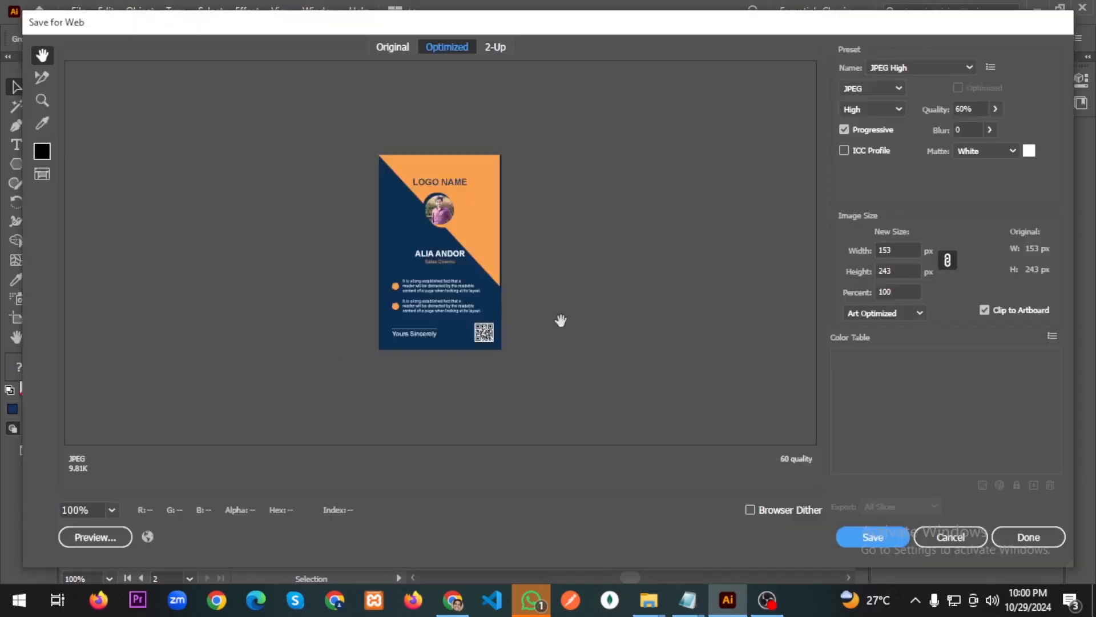
pyautogui.click(898, 249)
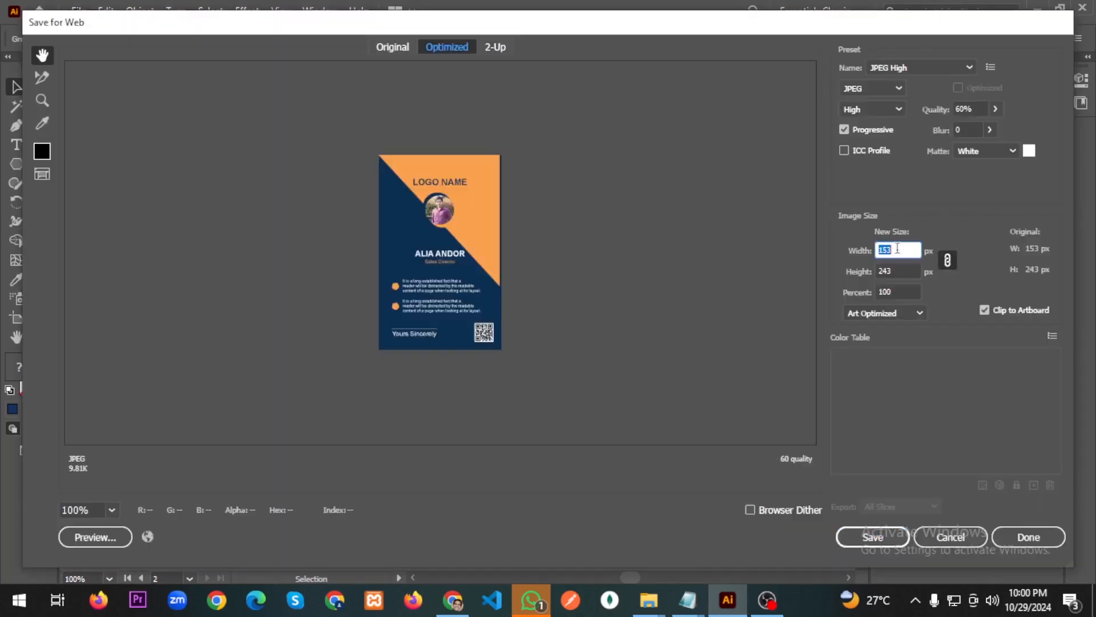
pyautogui.write('2000')
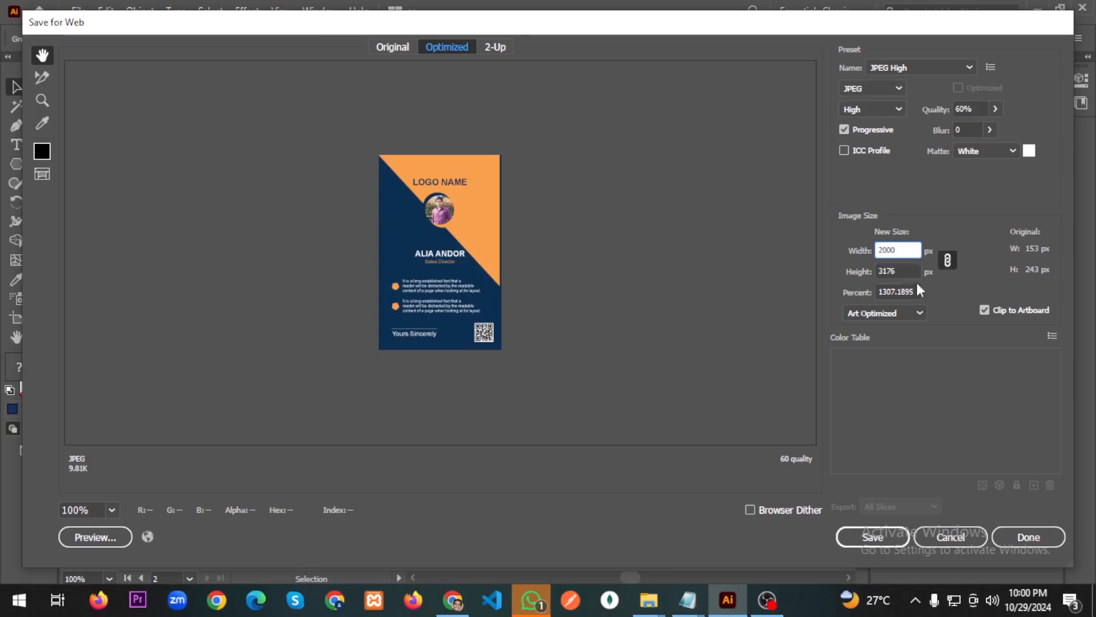
pyautogui.click(916, 271)
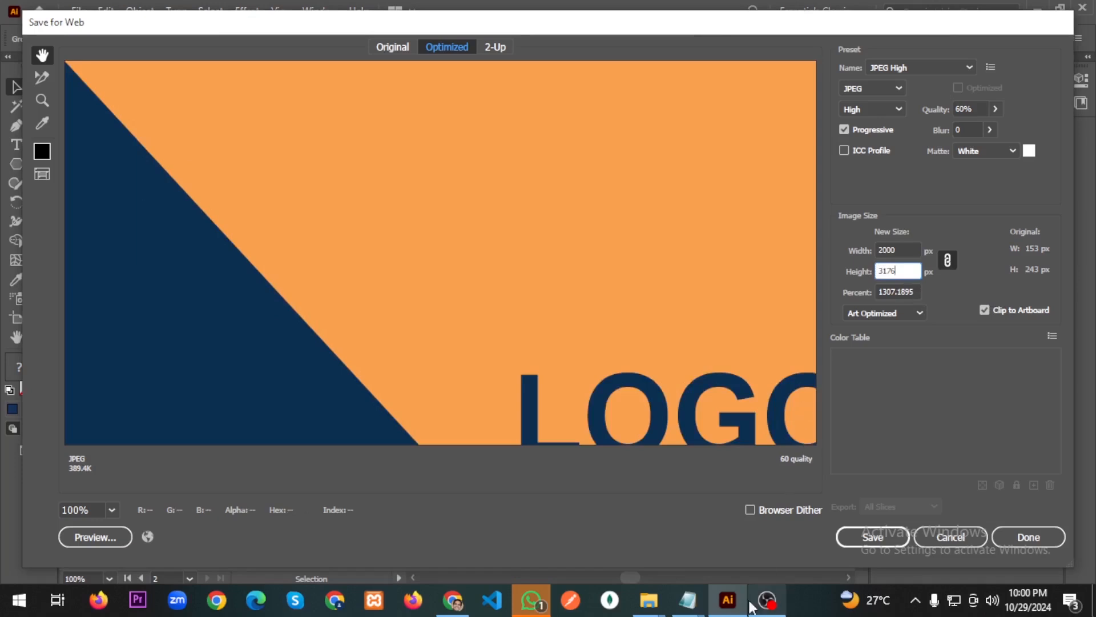
pyautogui.click(871, 540)
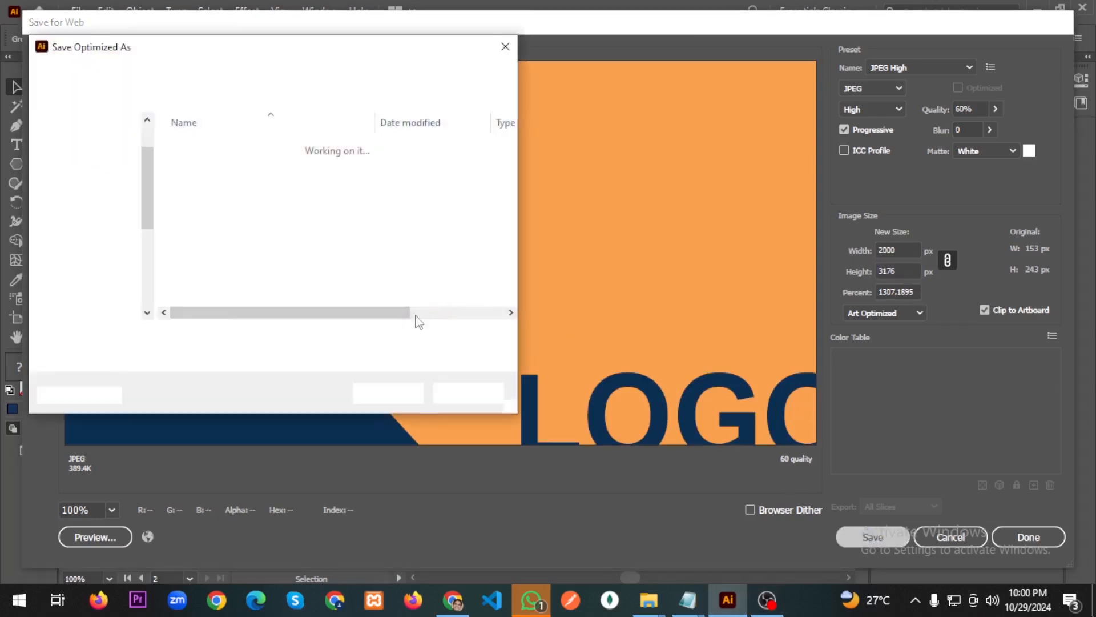
pyautogui.click(178, 337)
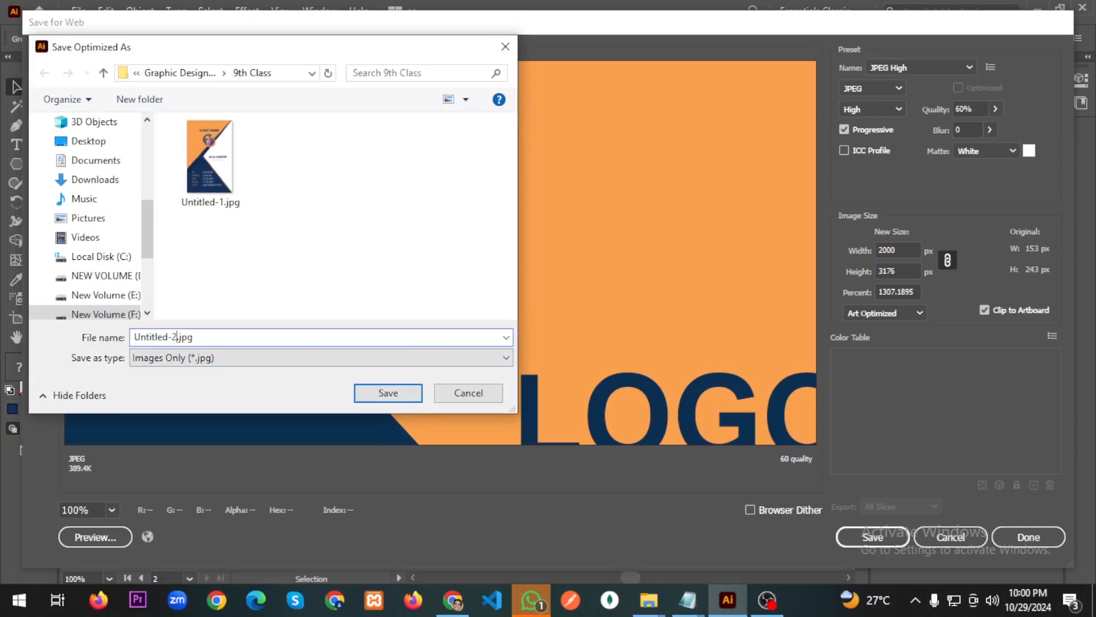
pyautogui.click(389, 395)
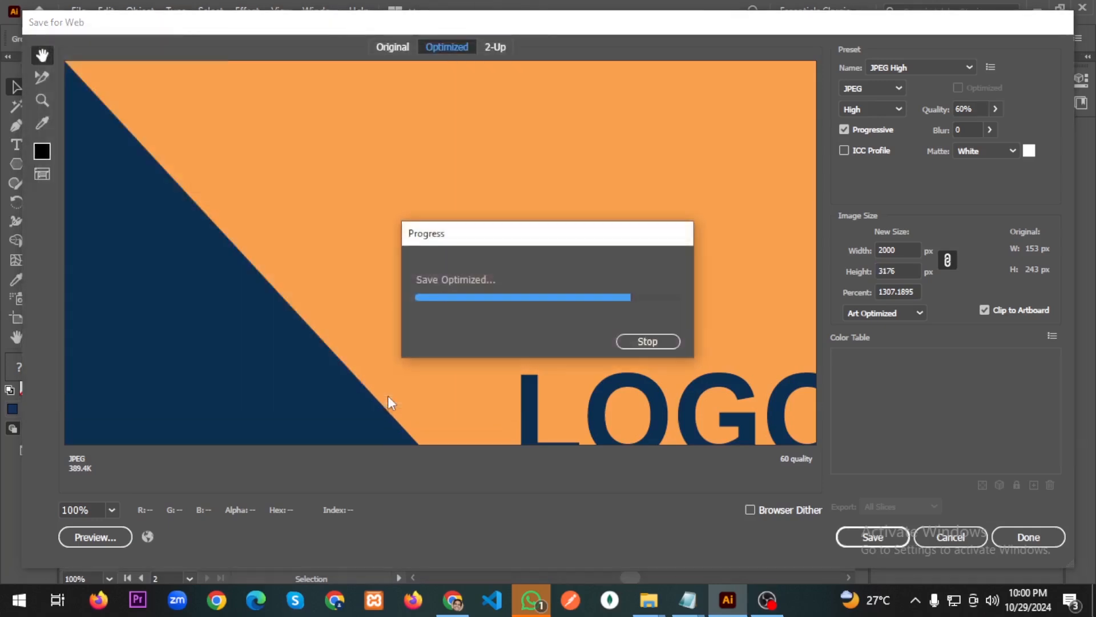
pyautogui.hscroll(2, 542, 399)
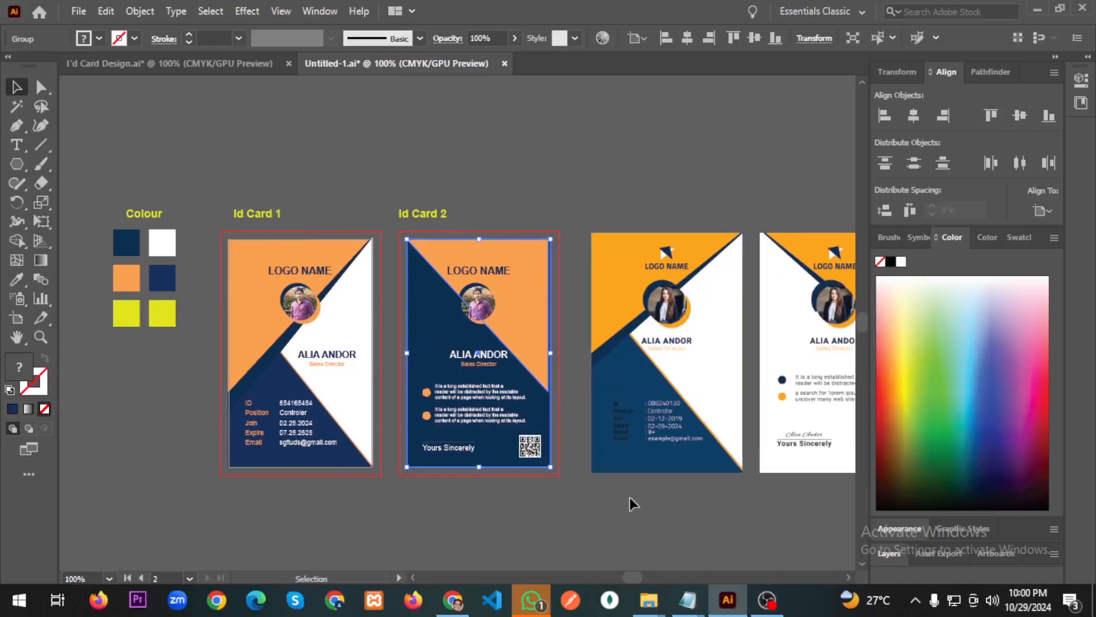
# In the Graphic Design Course window, open the 9th Class folder and Untitled-1.jpg.
pyautogui.moveTo(660, 597)
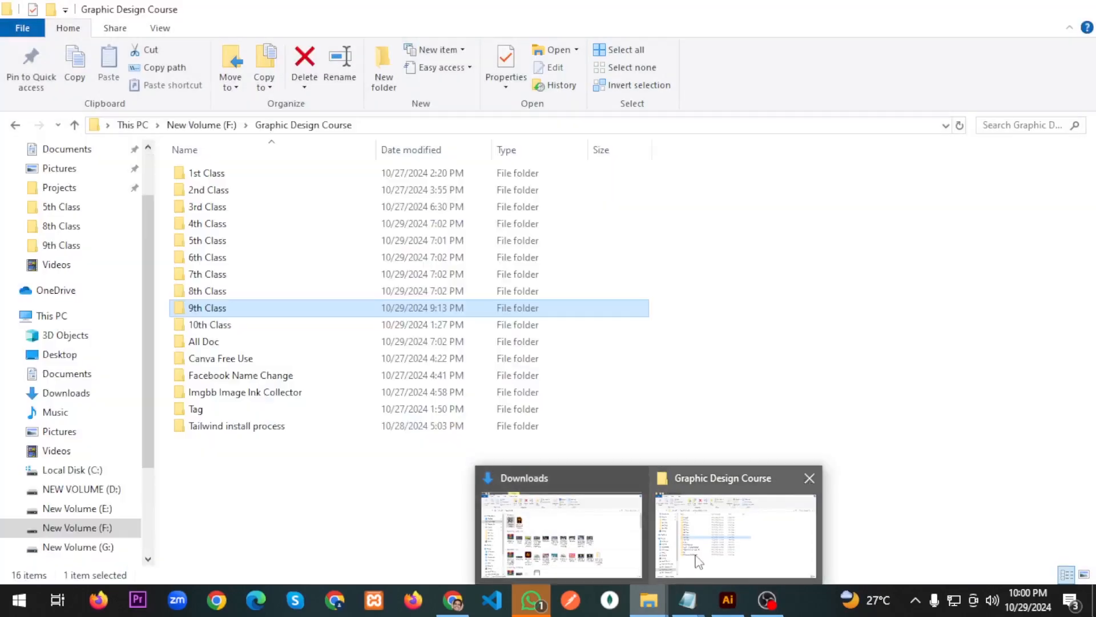
pyautogui.click(699, 561)
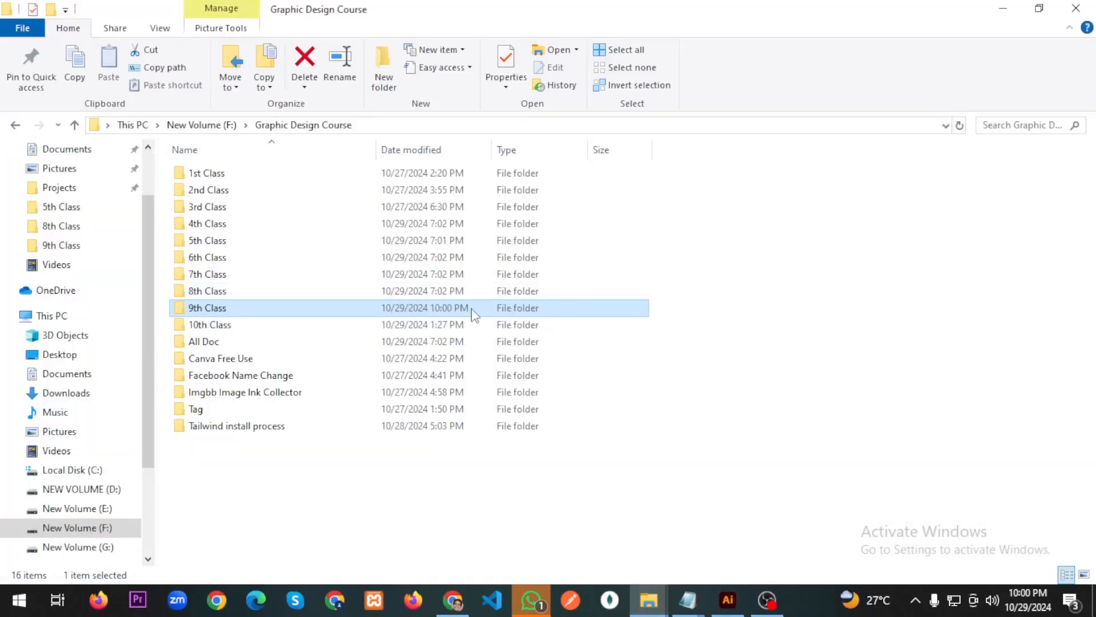
pyautogui.doubleClick(473, 313)
pyautogui.click(294, 190)
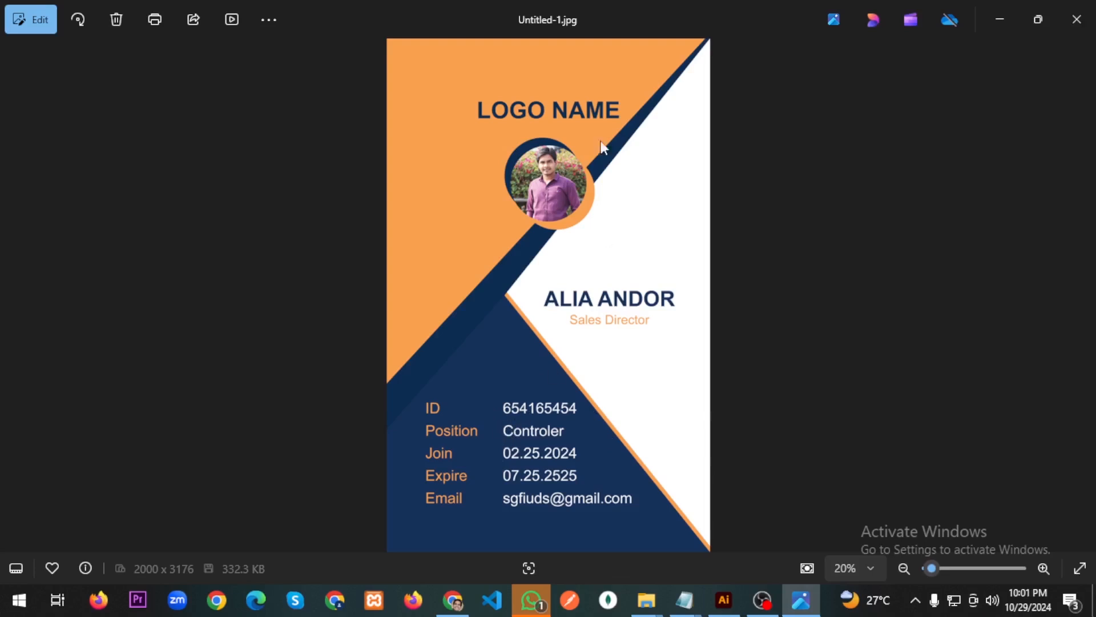
# Advance to Untitled-2.jpg, the back card with the QR code.
pyautogui.click(1081, 297)
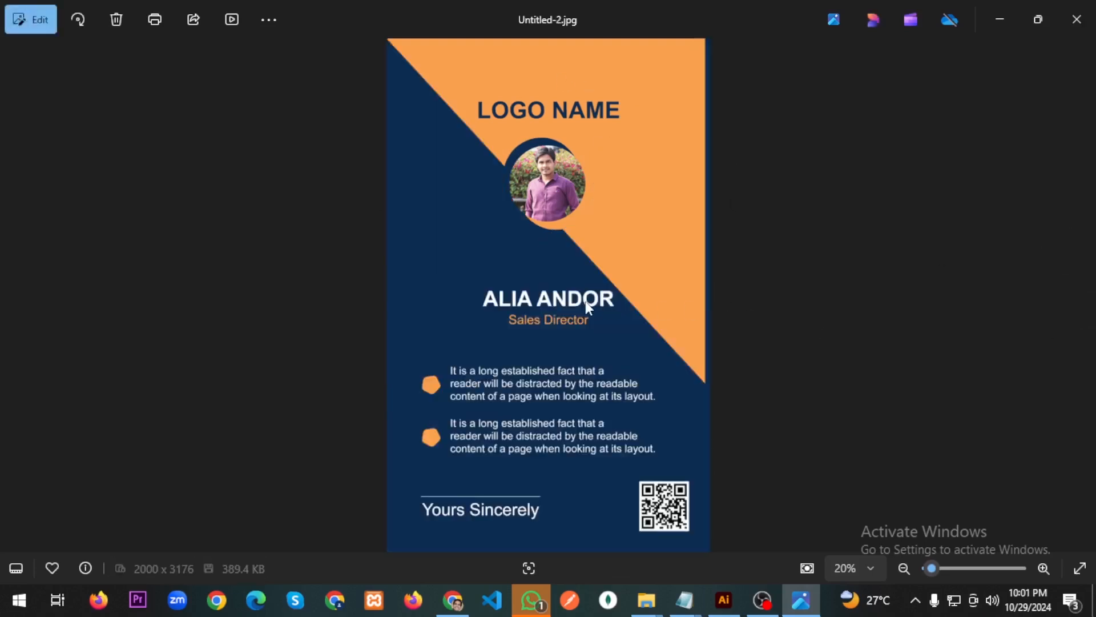